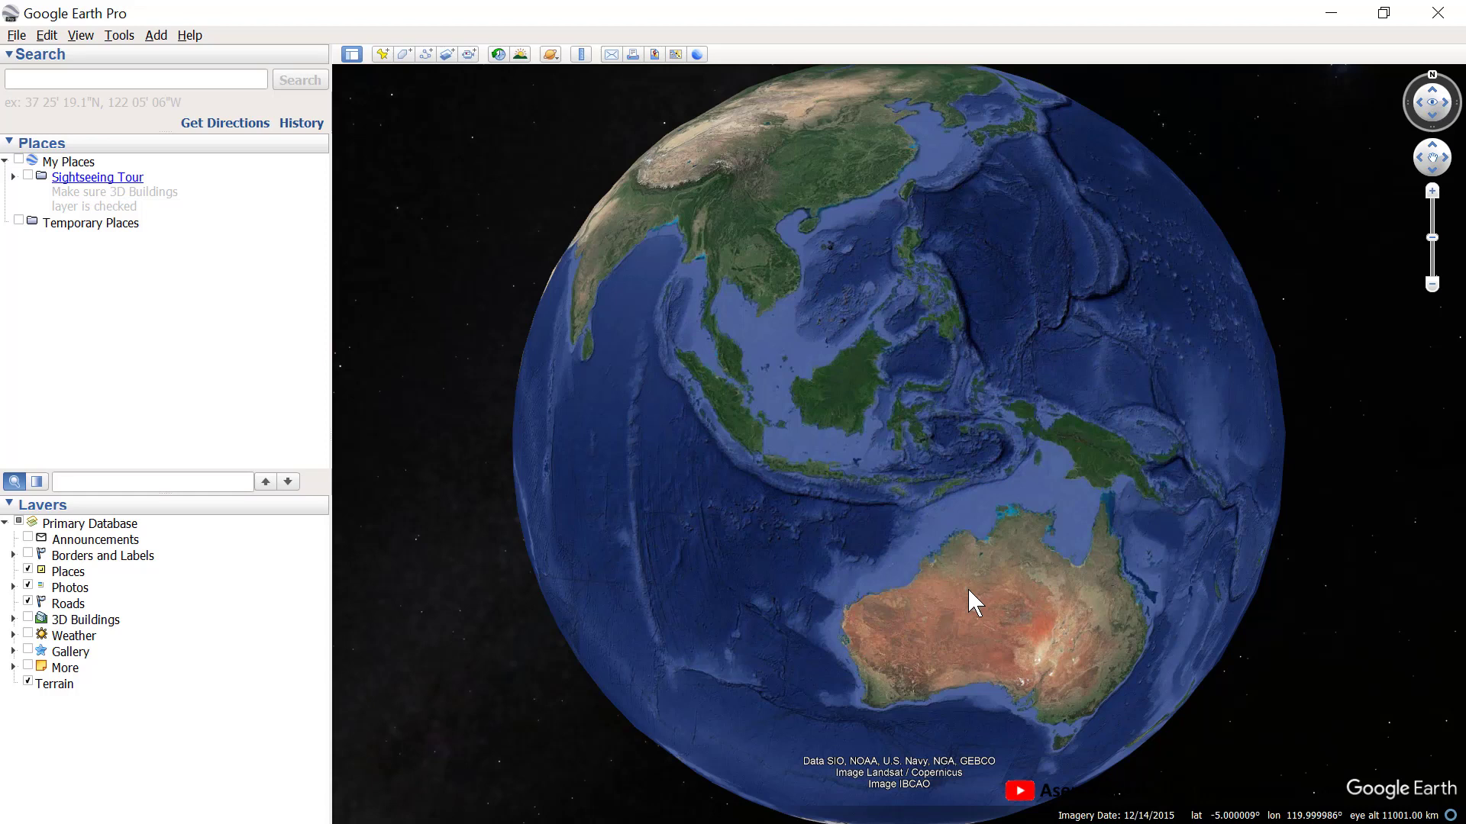
Search for Pantai Harapan, Tanah Laut Regency, South Kalimantan and fly to it.
click(198, 79)
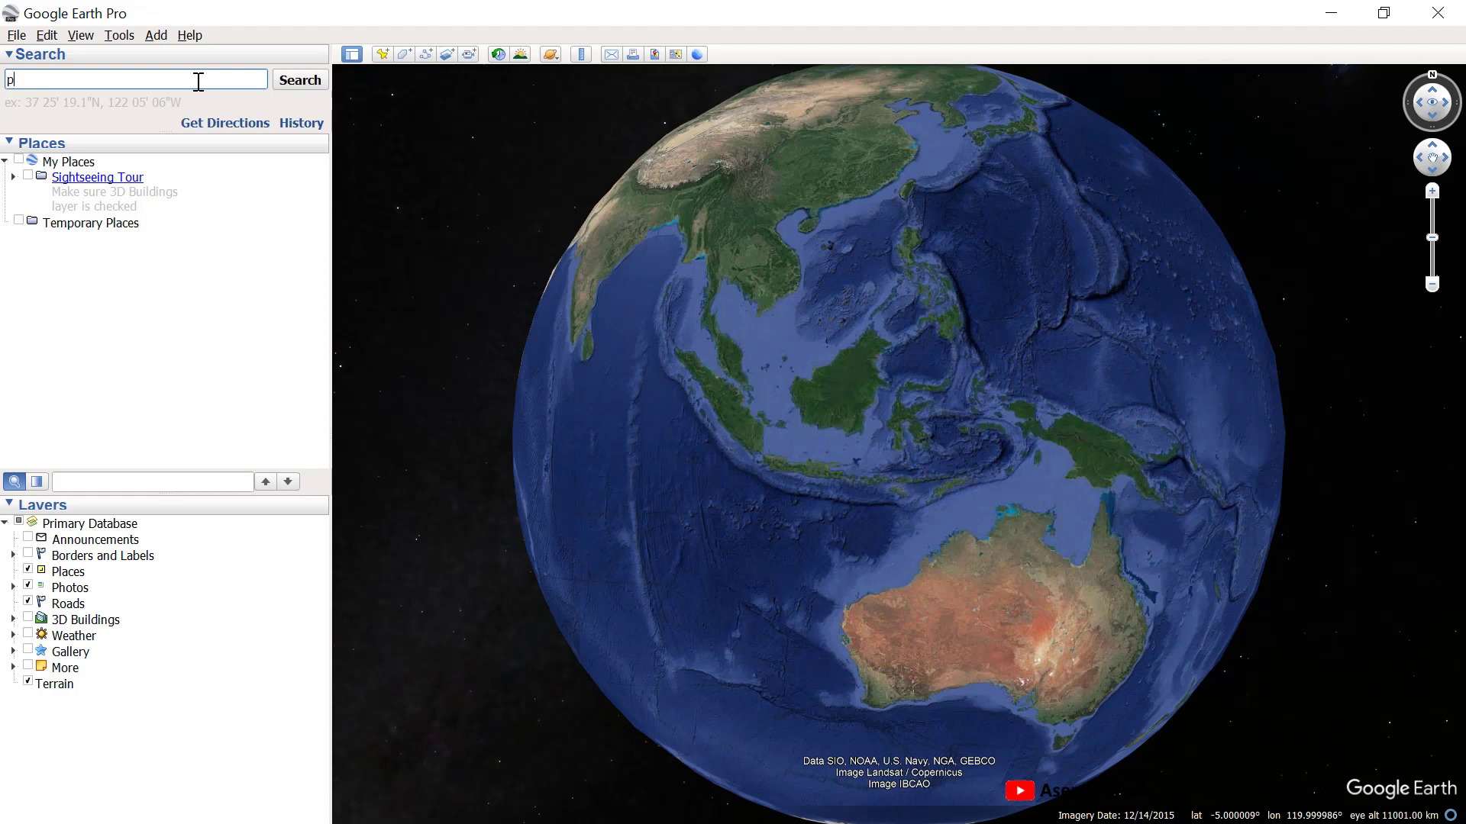
text(pantai)
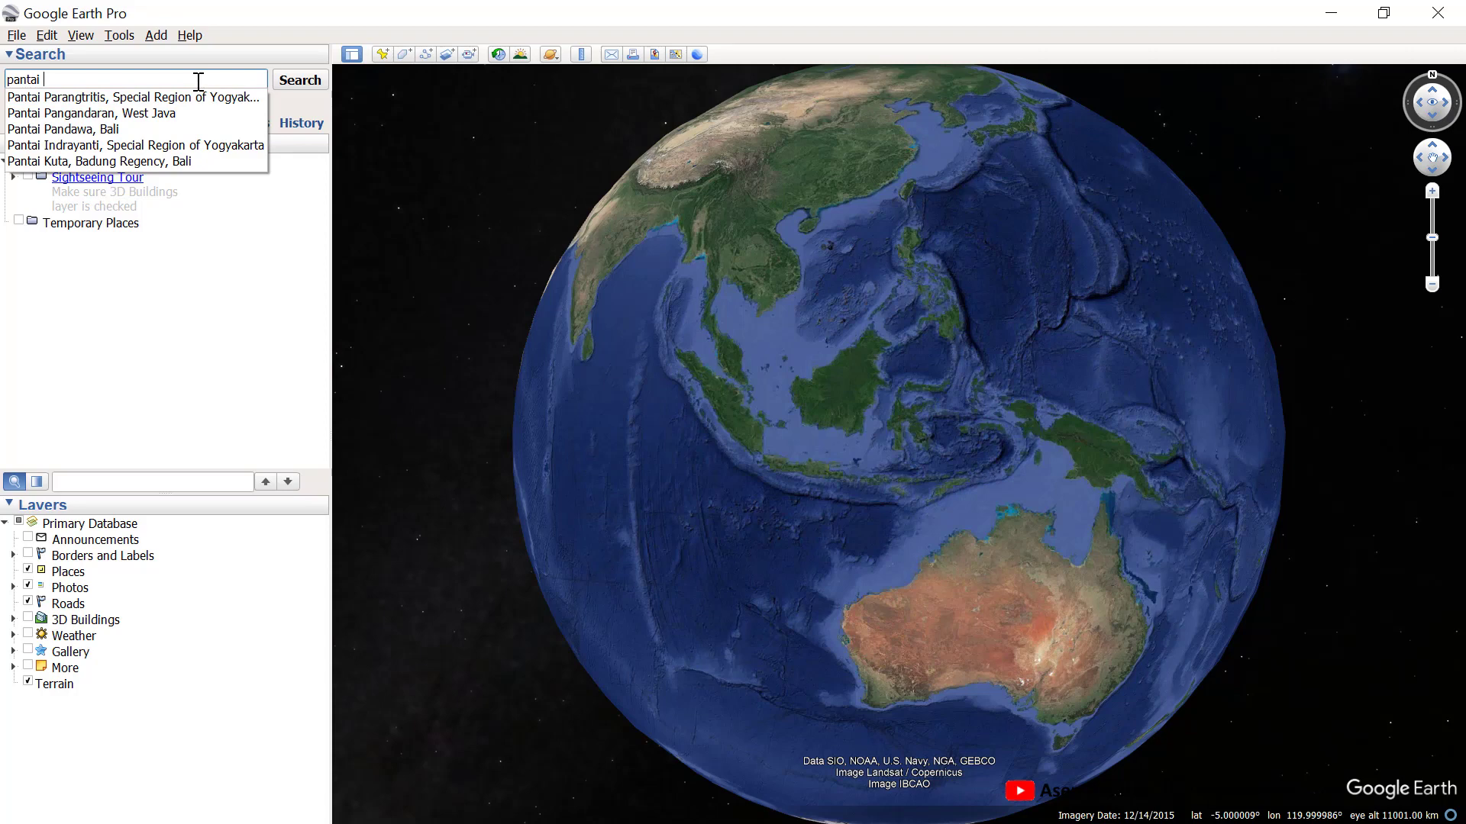
text( harapan)
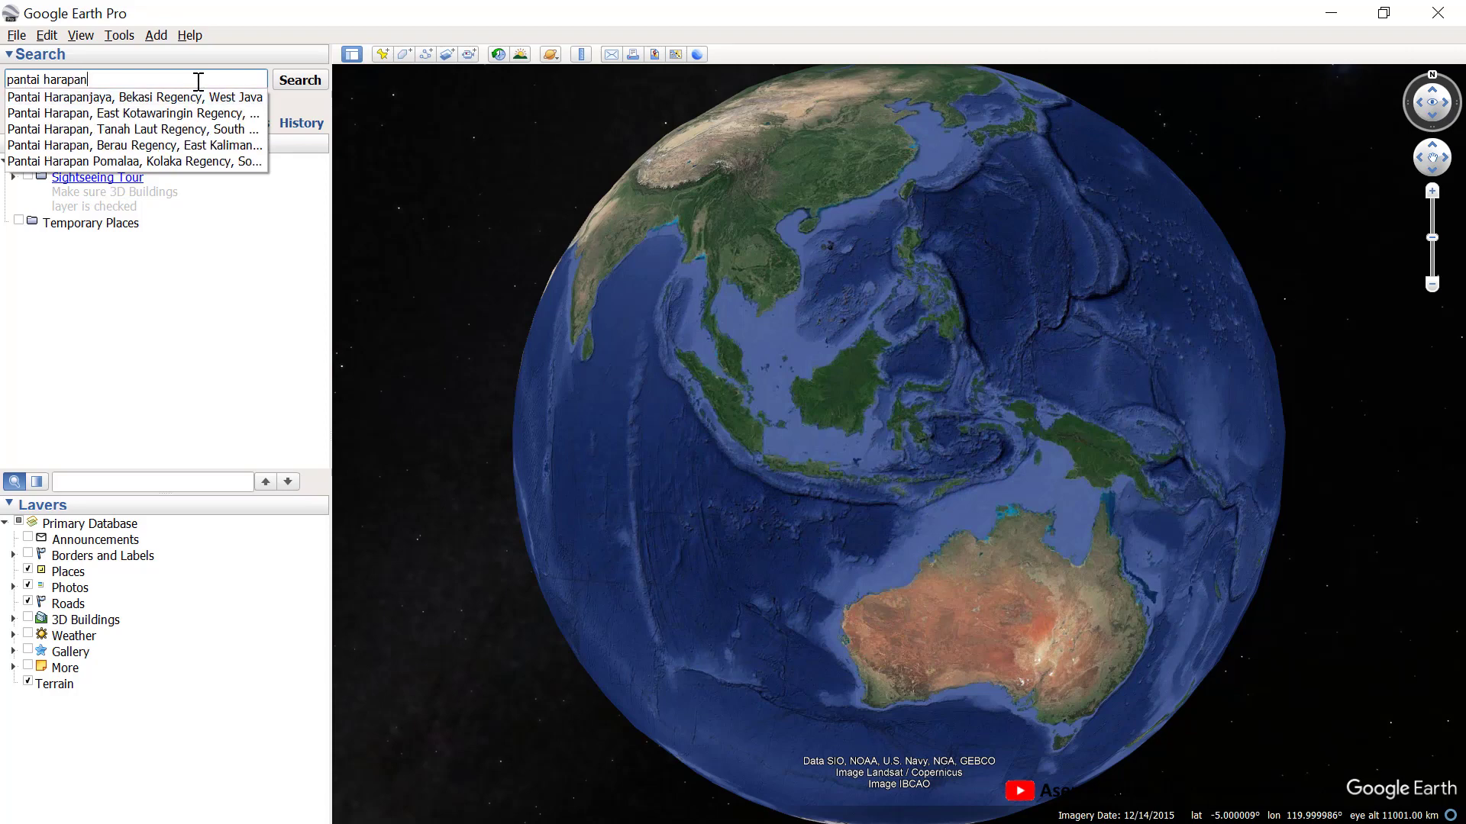
text(desa)
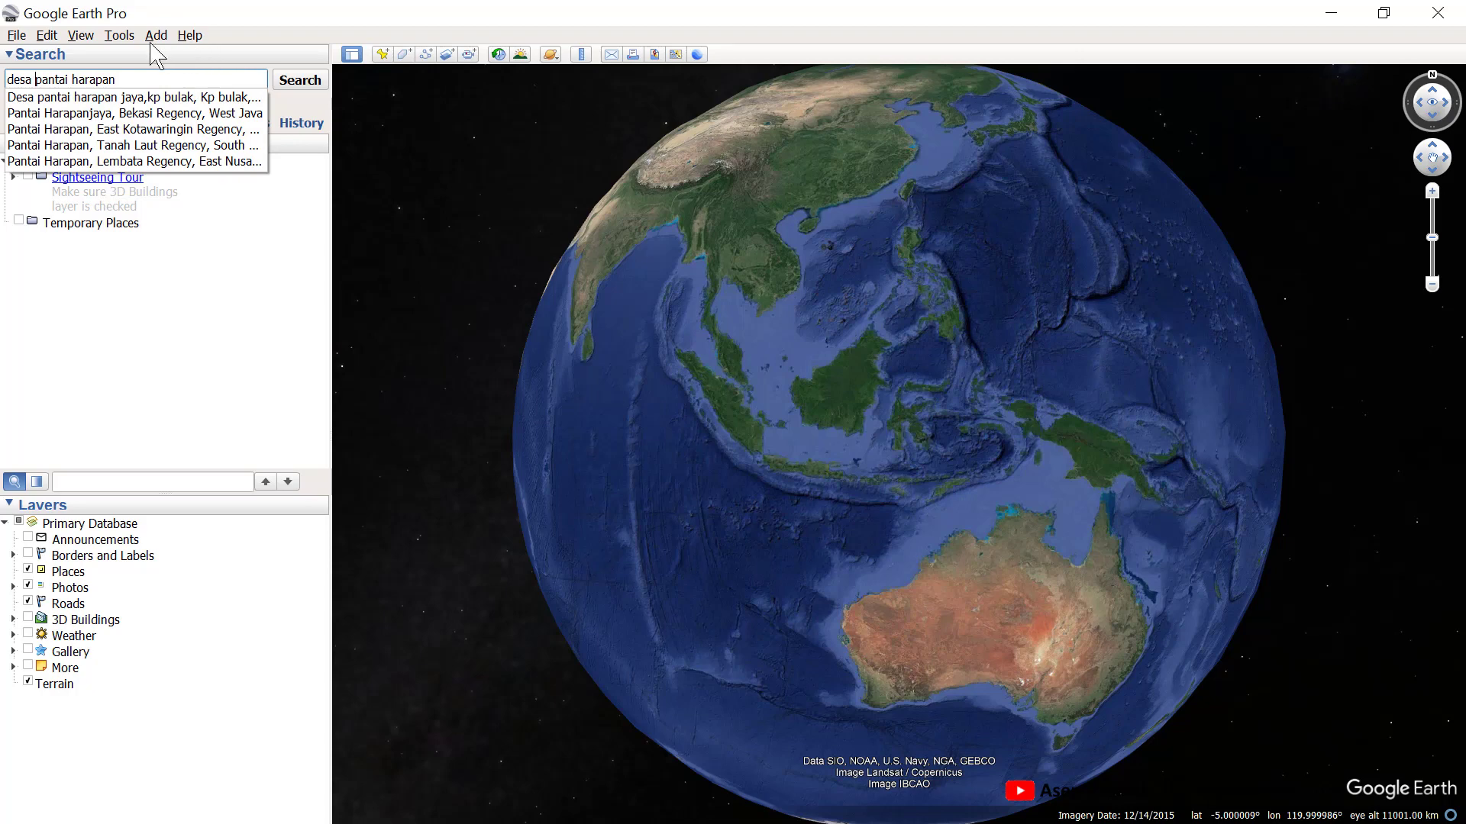
click(144, 145)
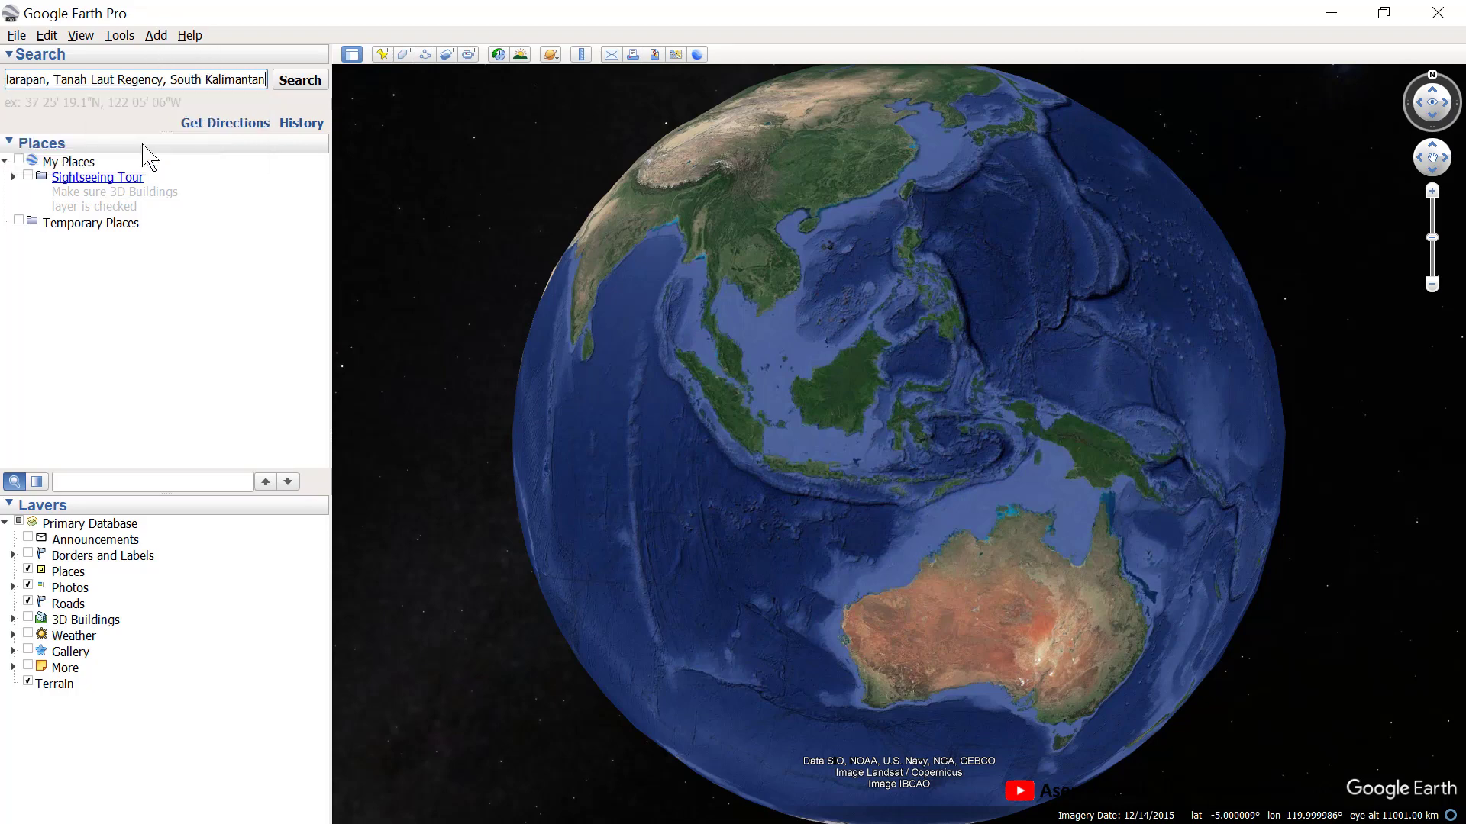
click(298, 81)
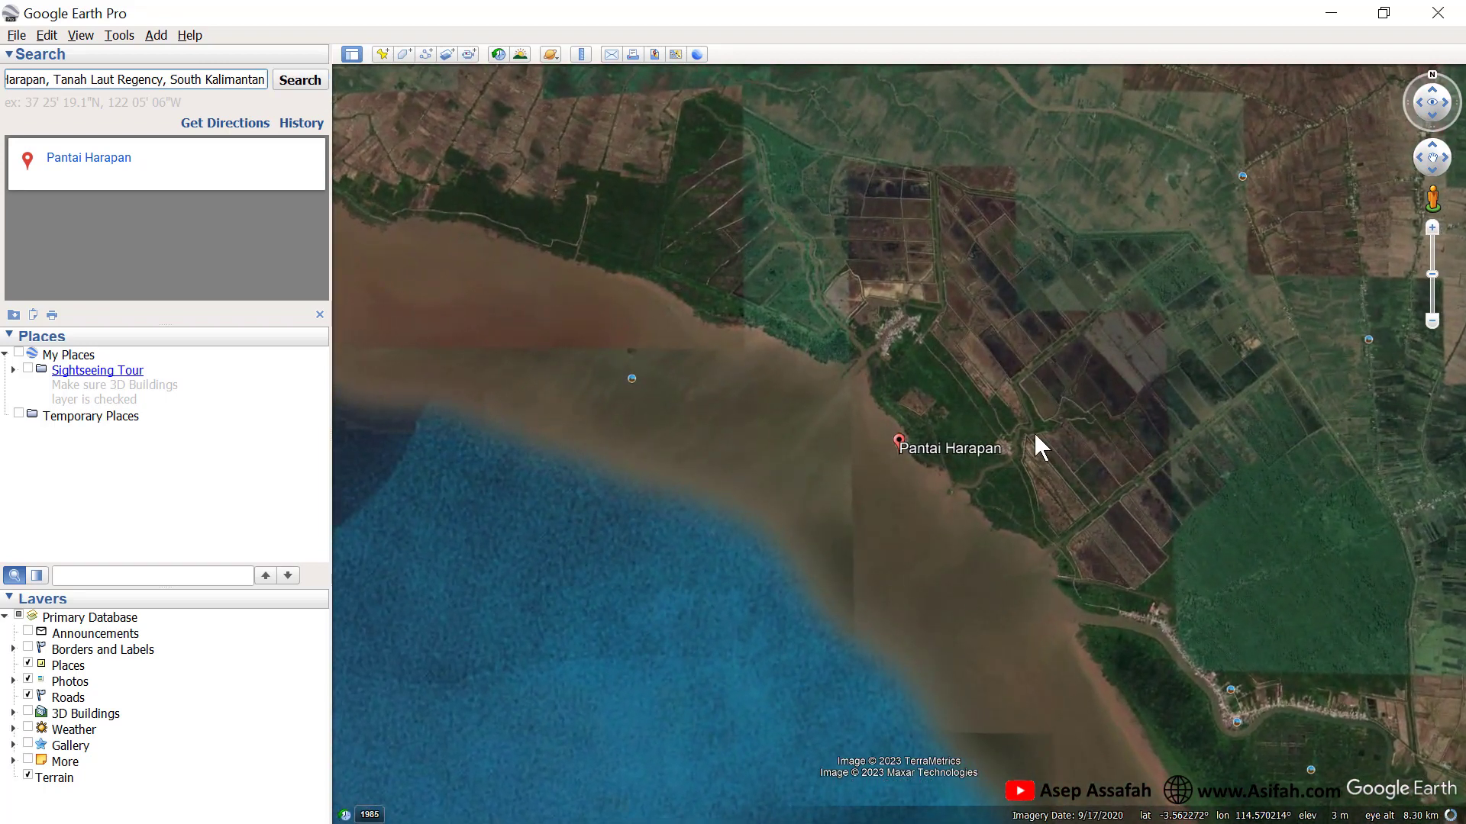
Locate the block of rectangular ponds northeast of the Pantai Harapan marker and clear the search results.
scroll(1033, 432, up, 3)
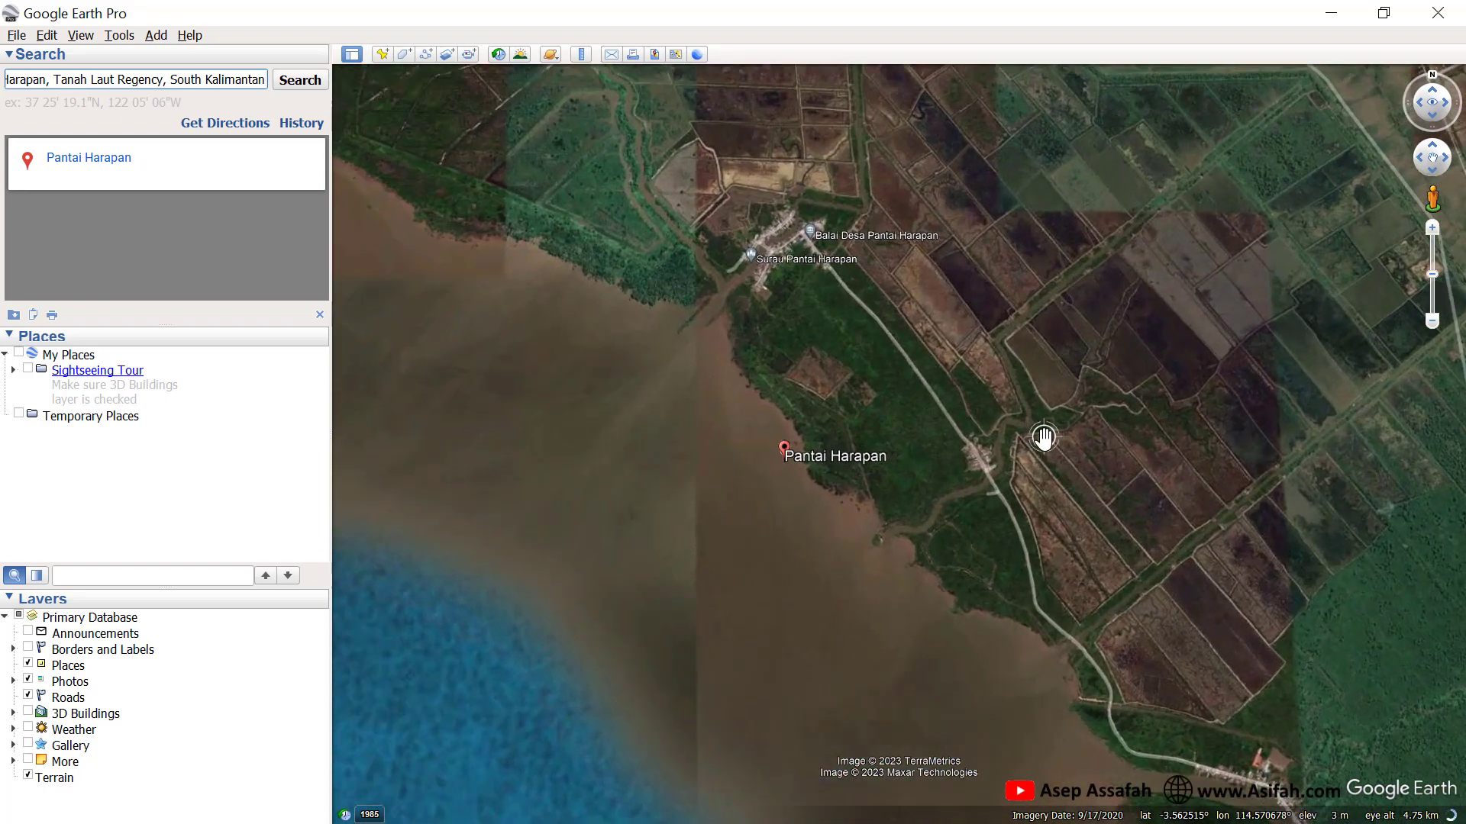
drag(1145, 451, 952, 432)
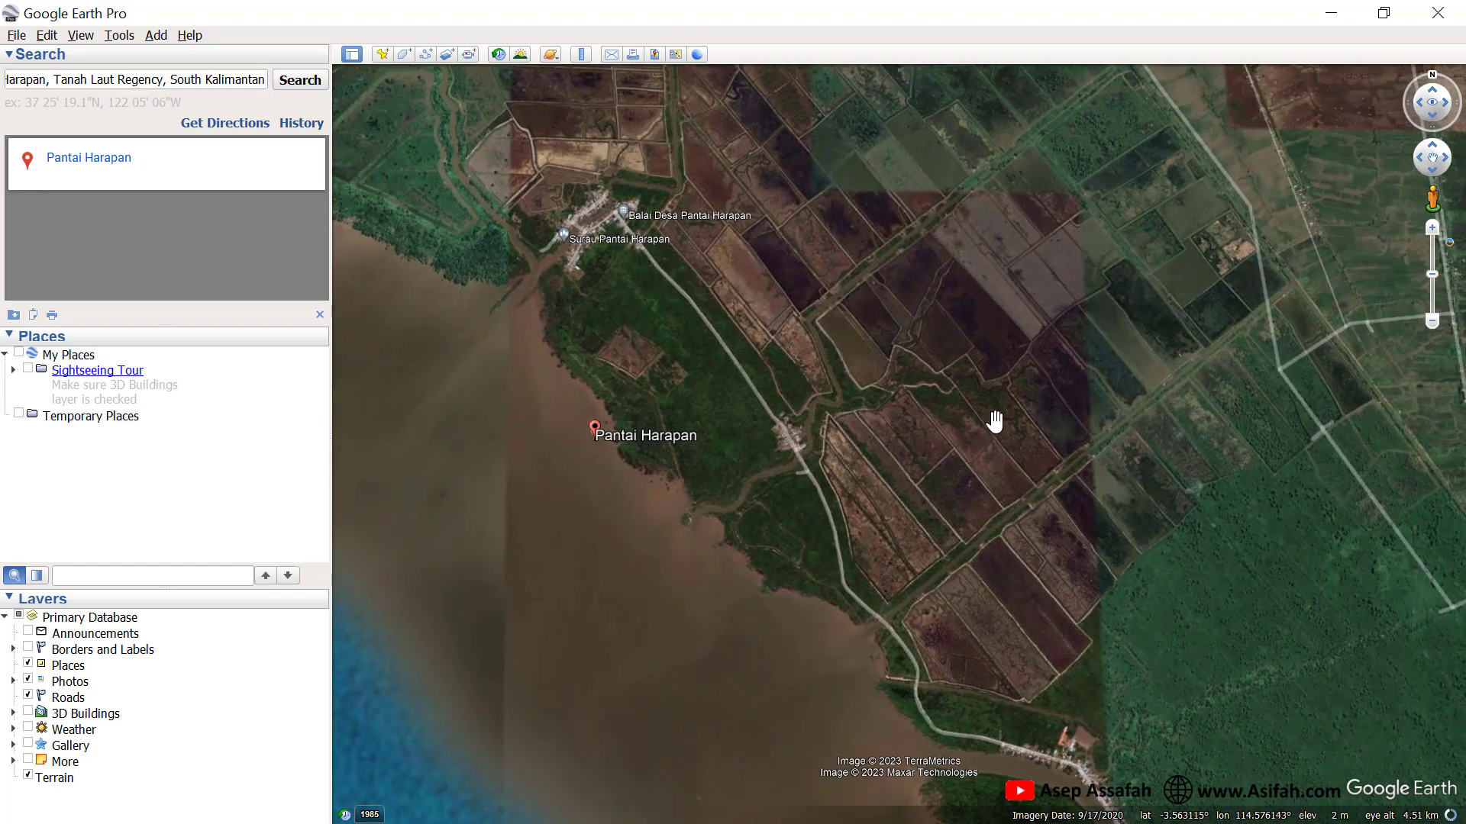
scroll(1198, 335, up, 3)
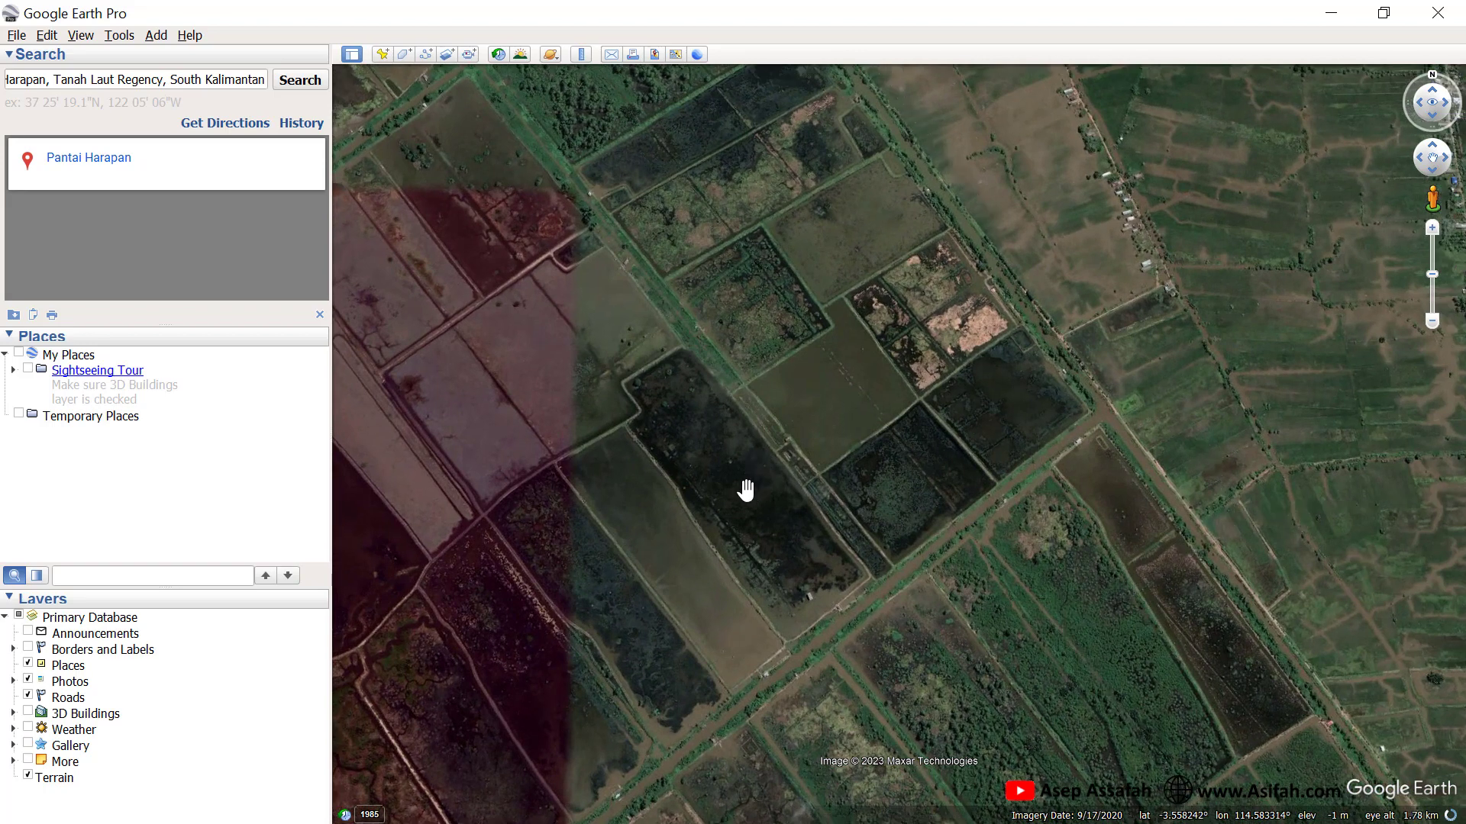
drag(786, 497, 828, 476)
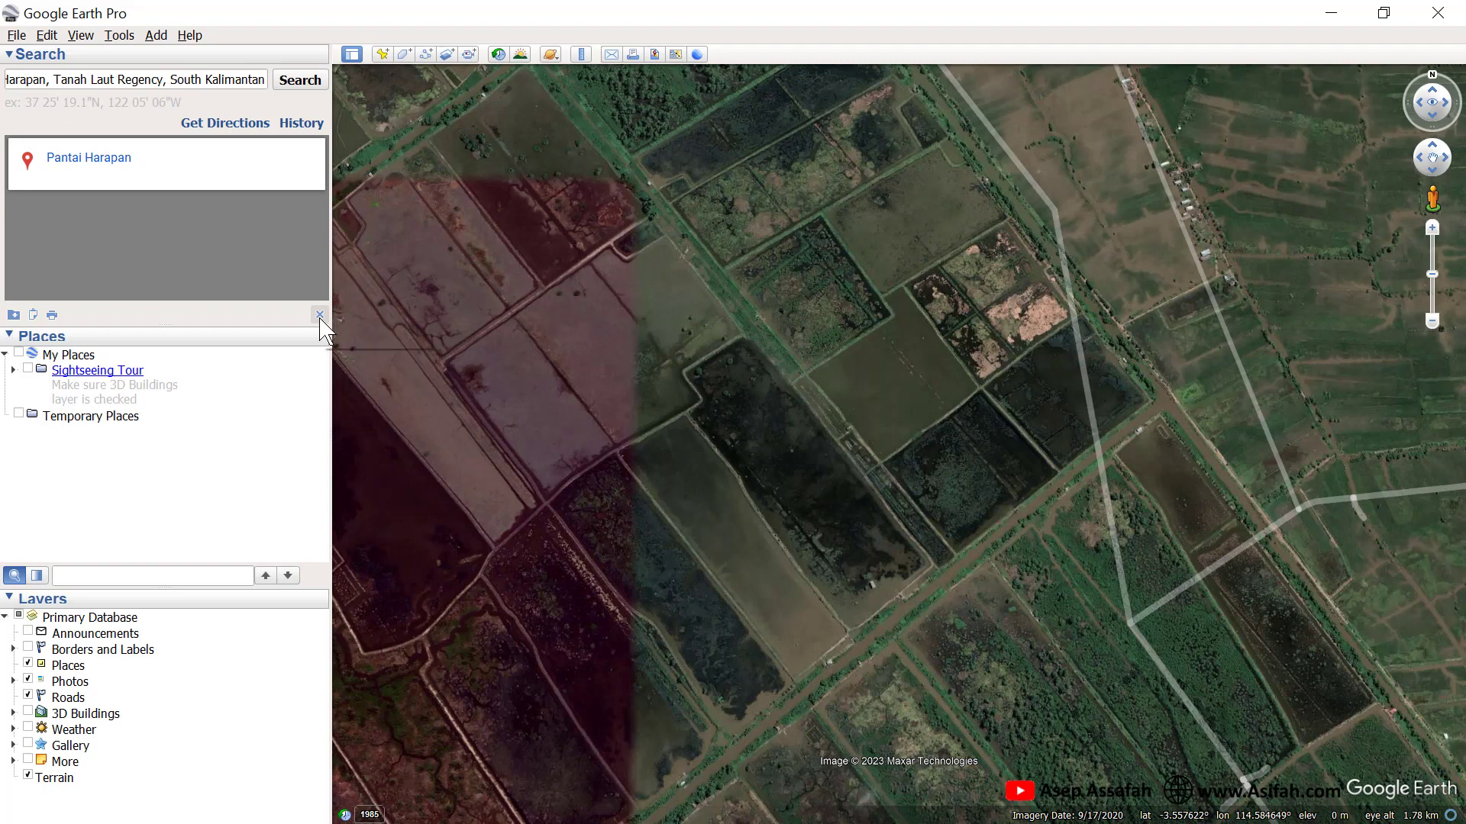
click(320, 315)
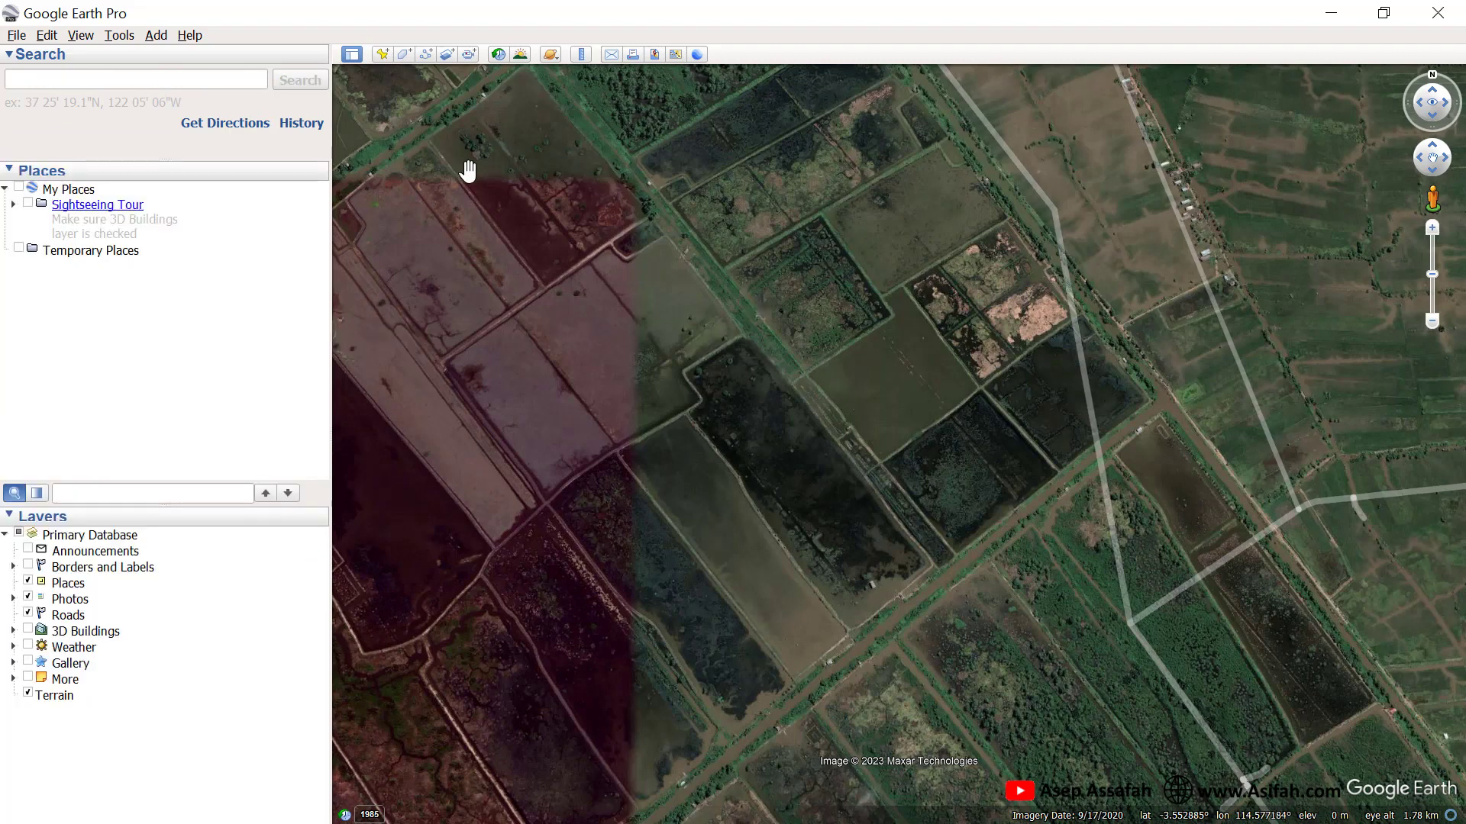
Reset both the tilt and the compass of the map view.
click(79, 36)
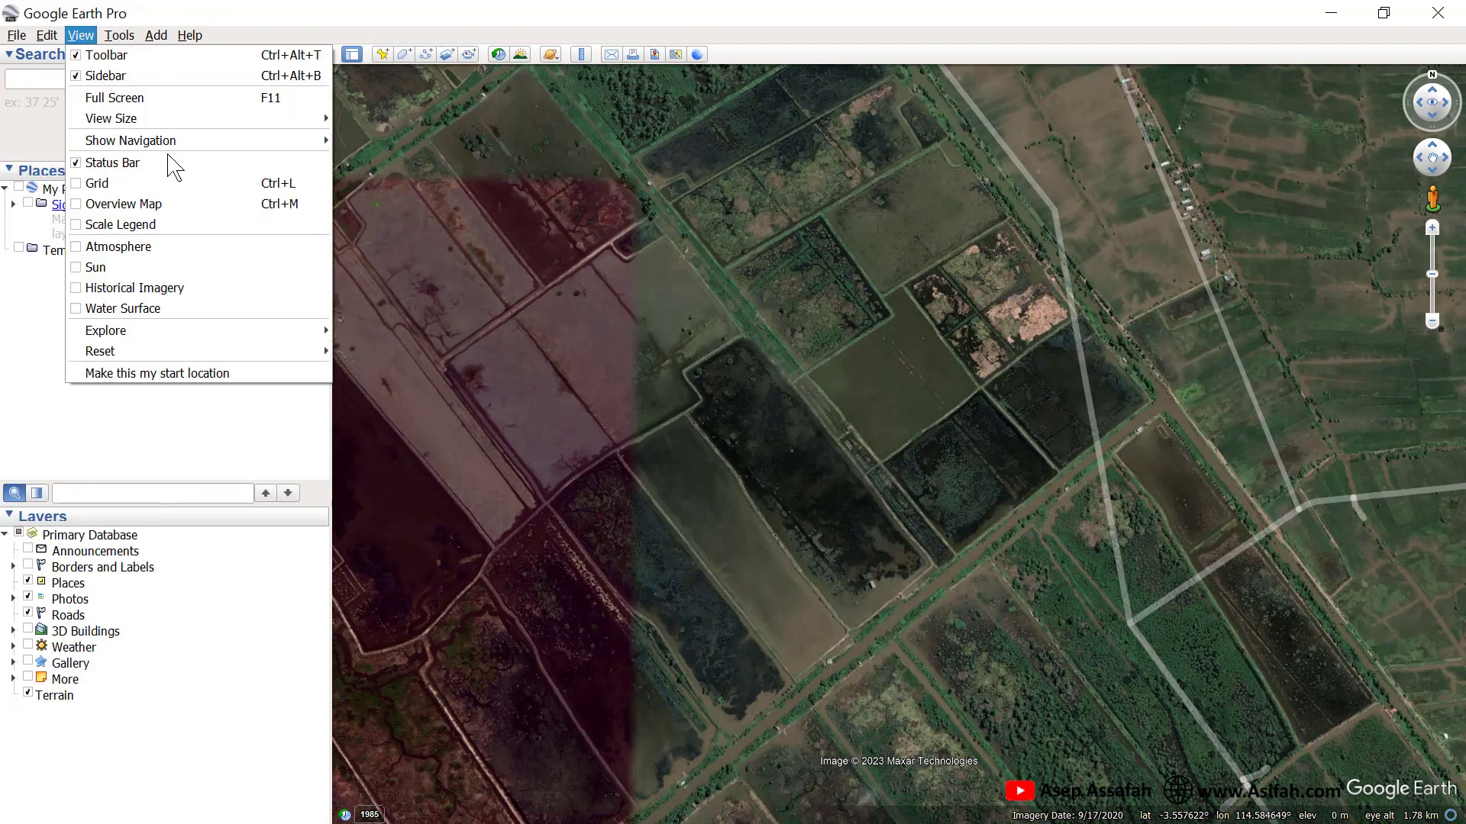
mouse_move(324, 349)
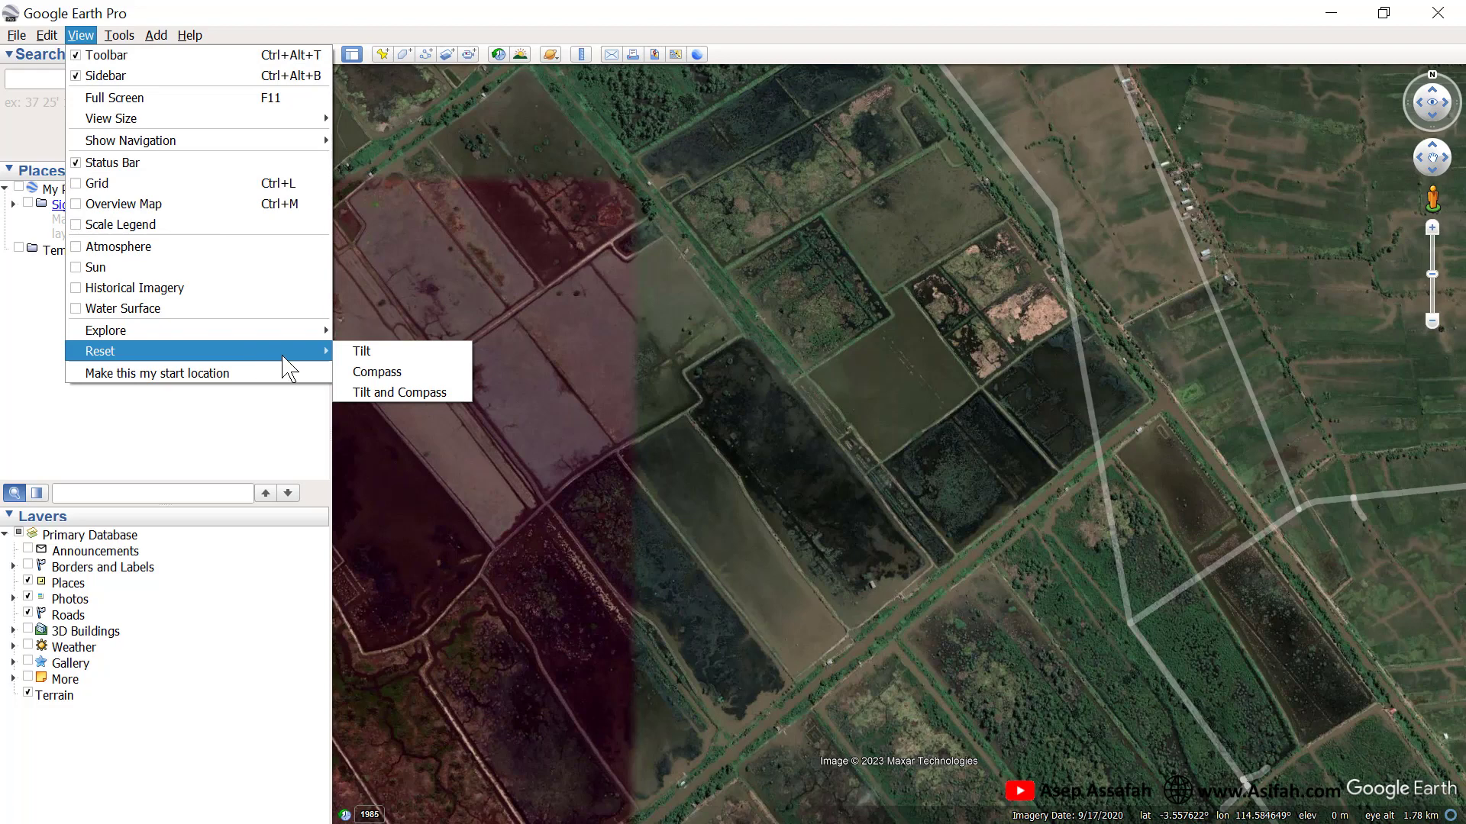
click(419, 389)
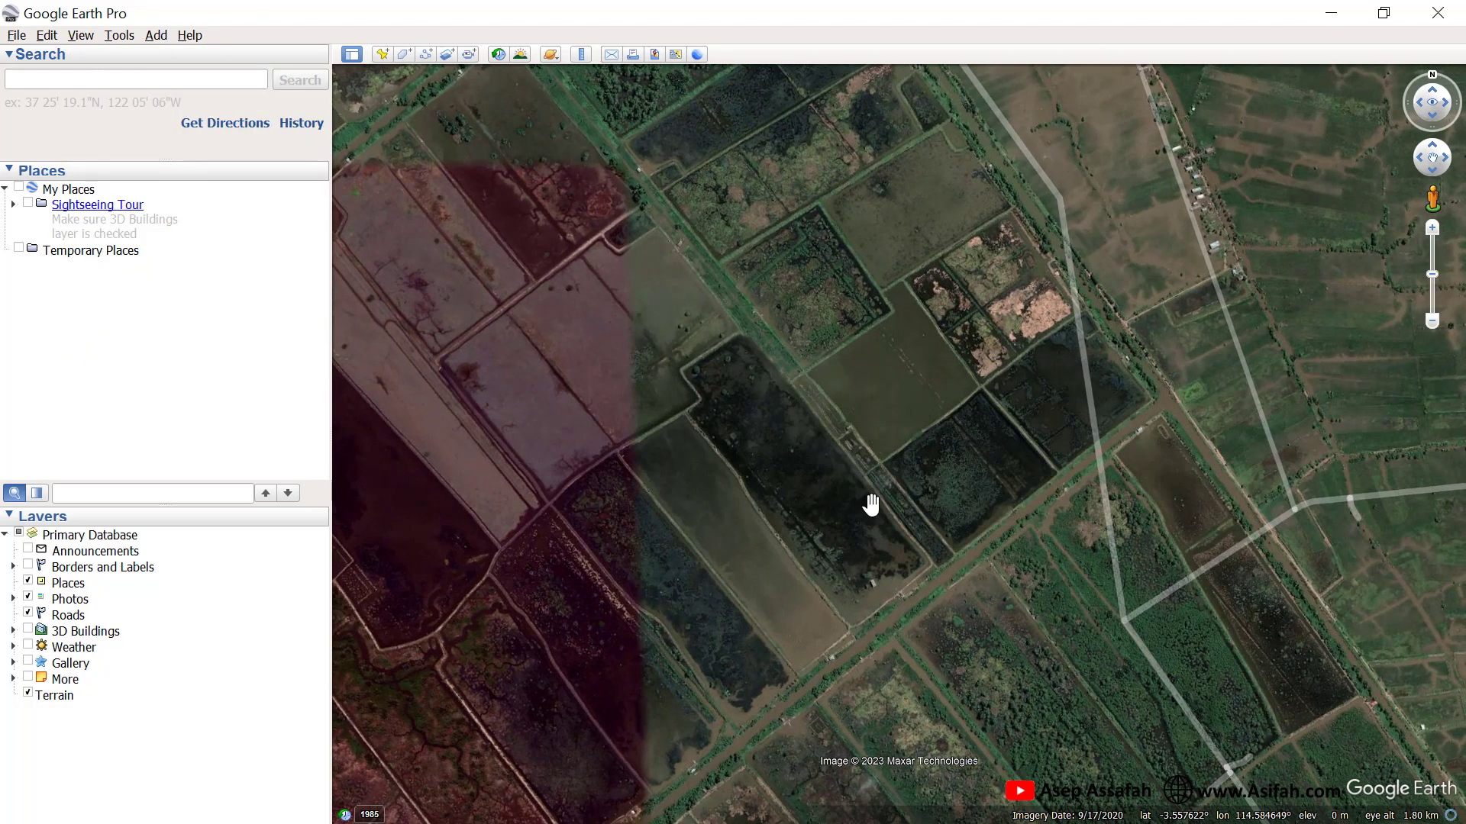
Add a new polygon to Temporary Places and name it "Polygon 1".
scroll(877, 450, up, 2)
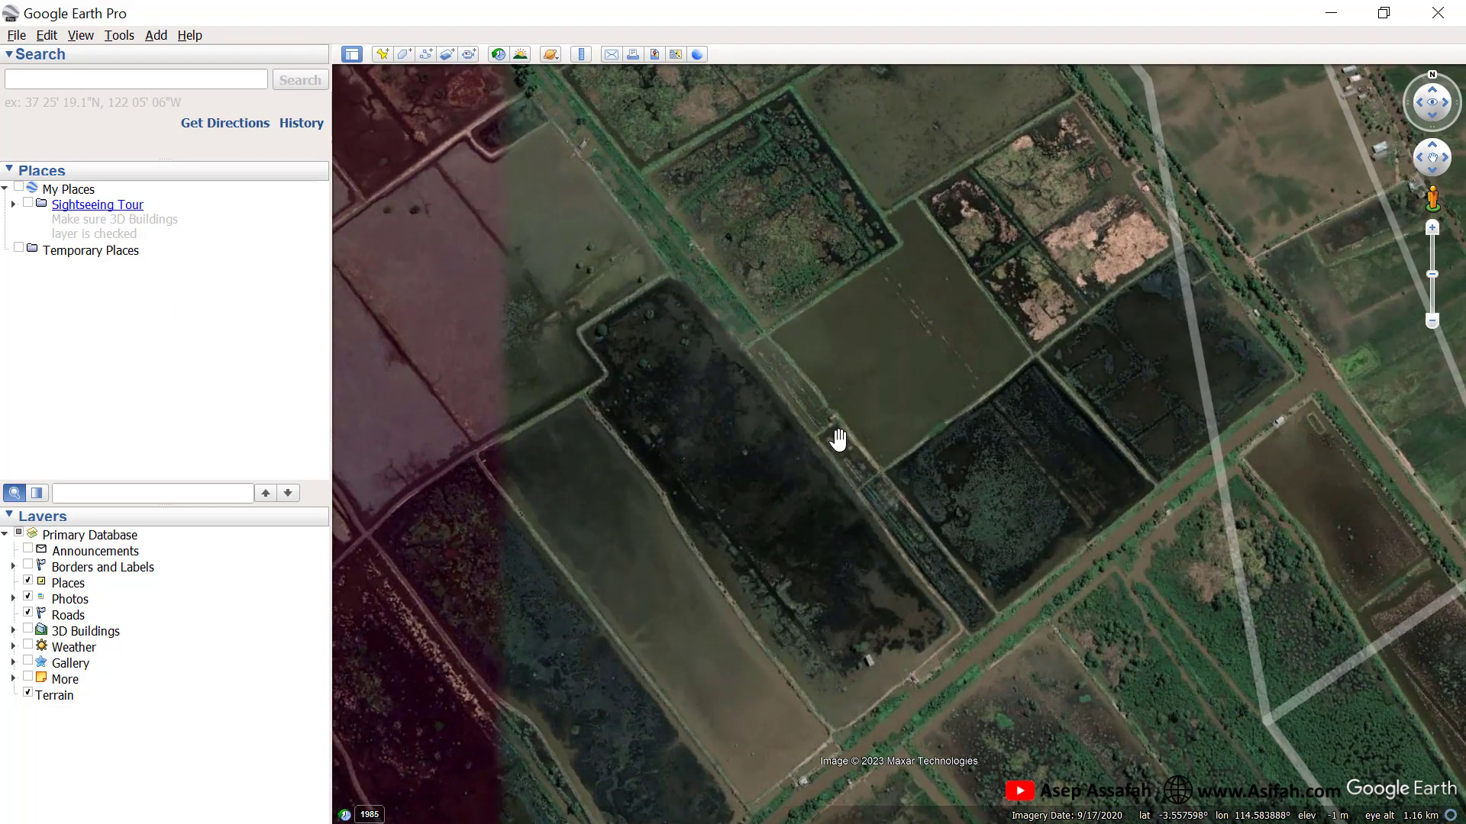
scroll(838, 439, down, 1)
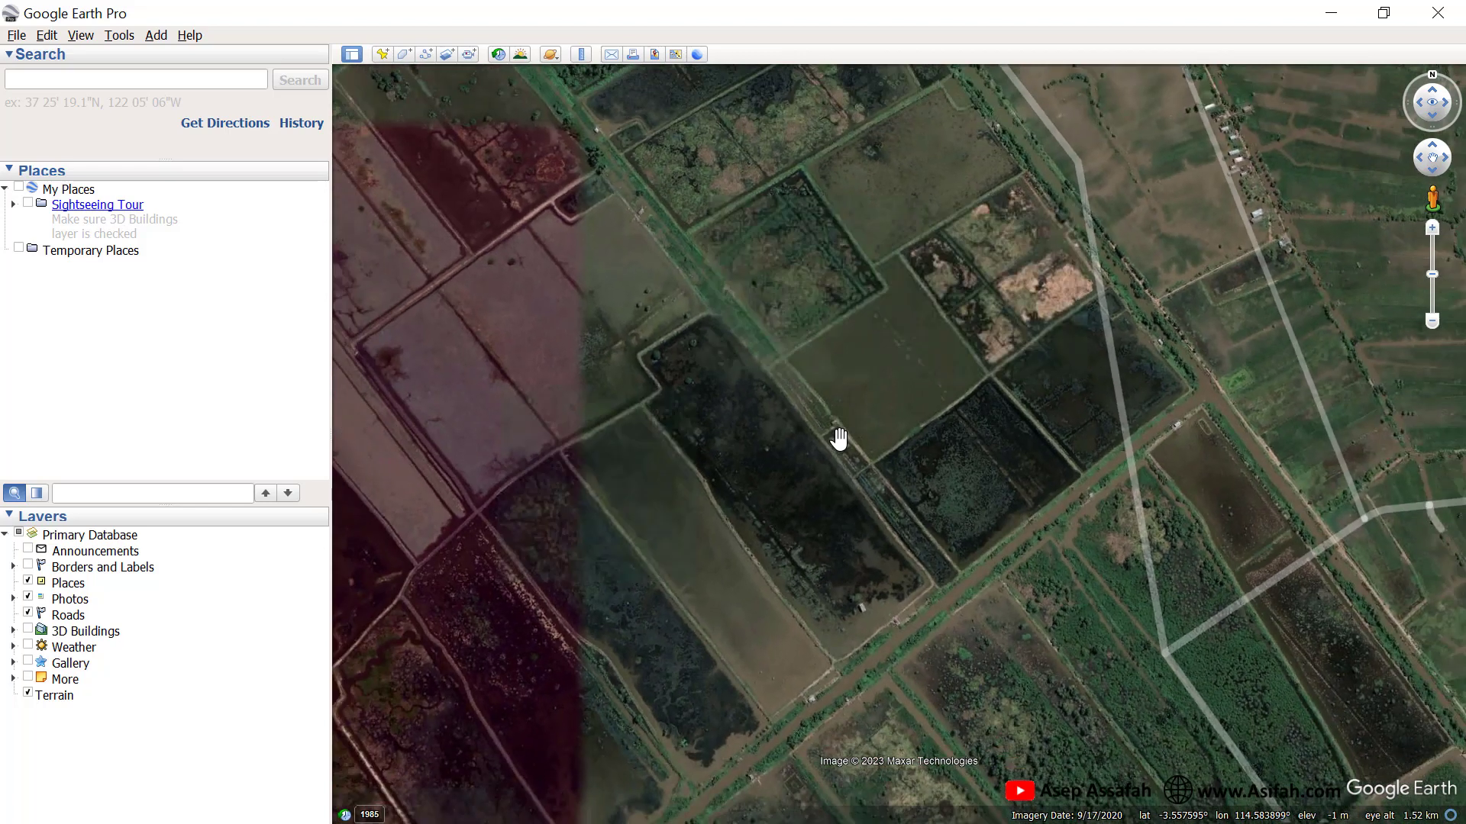
click(113, 259)
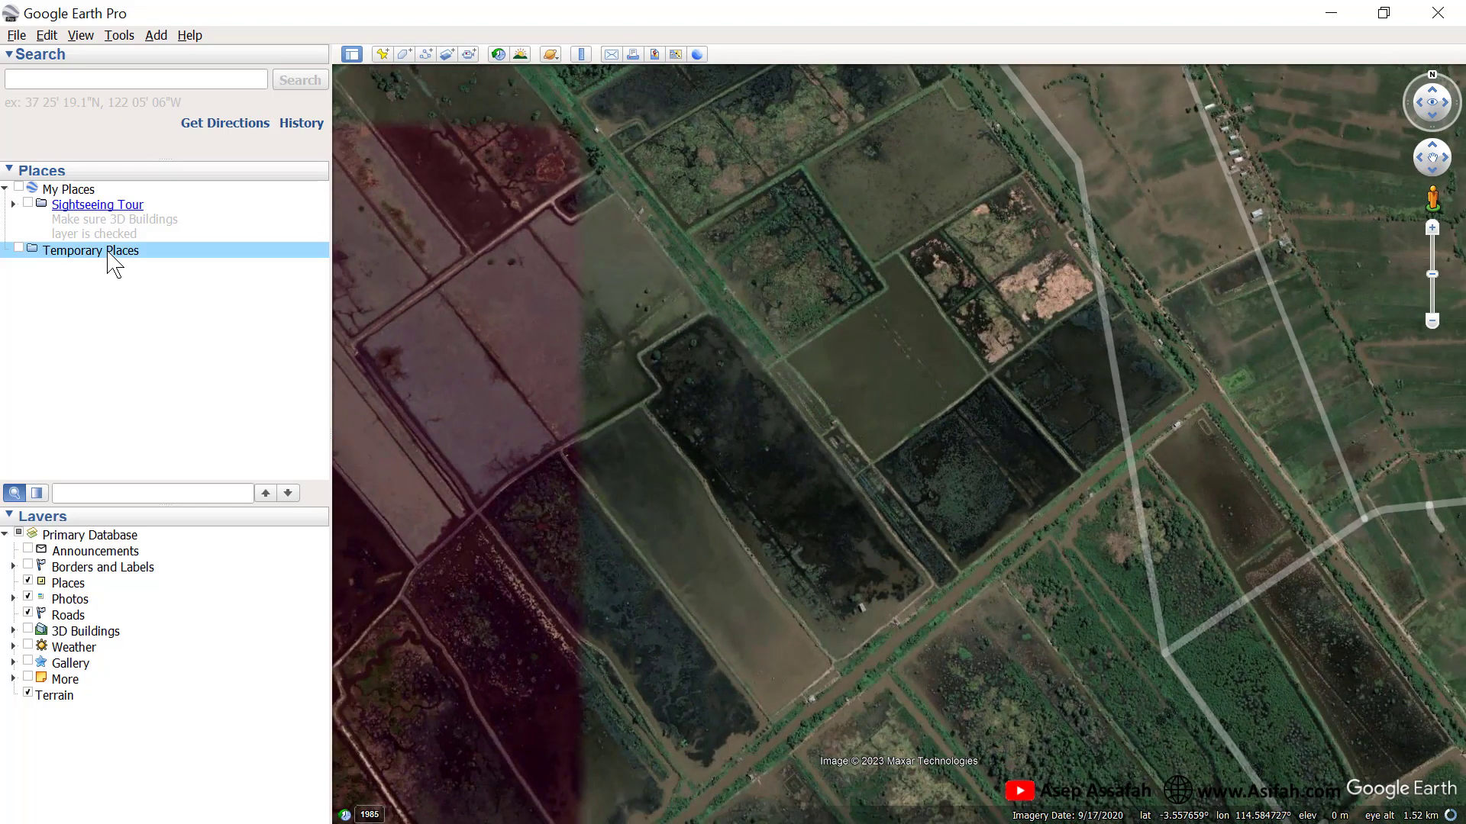
right_click(113, 259)
mouse_move(158, 261)
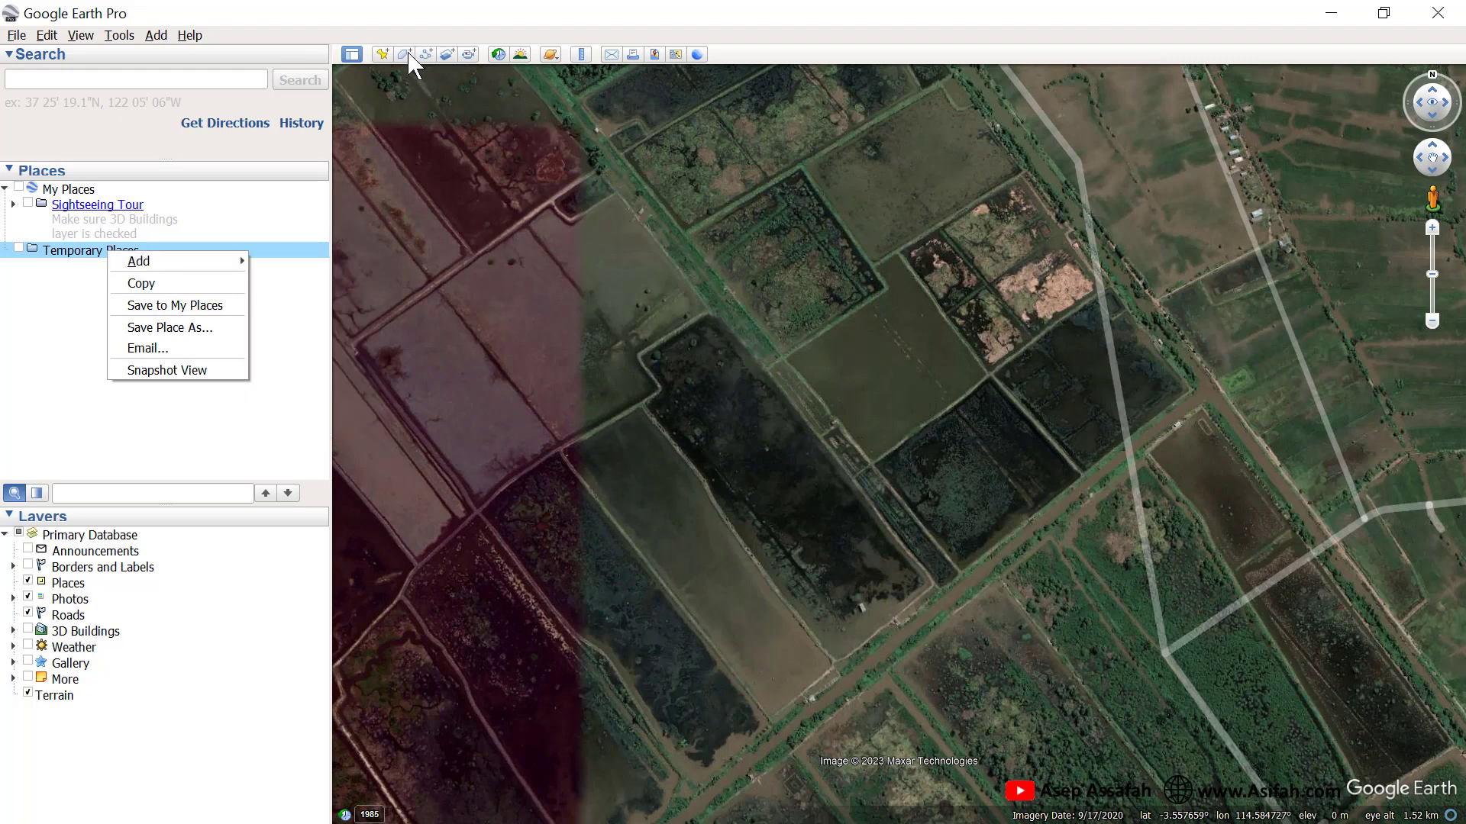
mouse_move(226, 262)
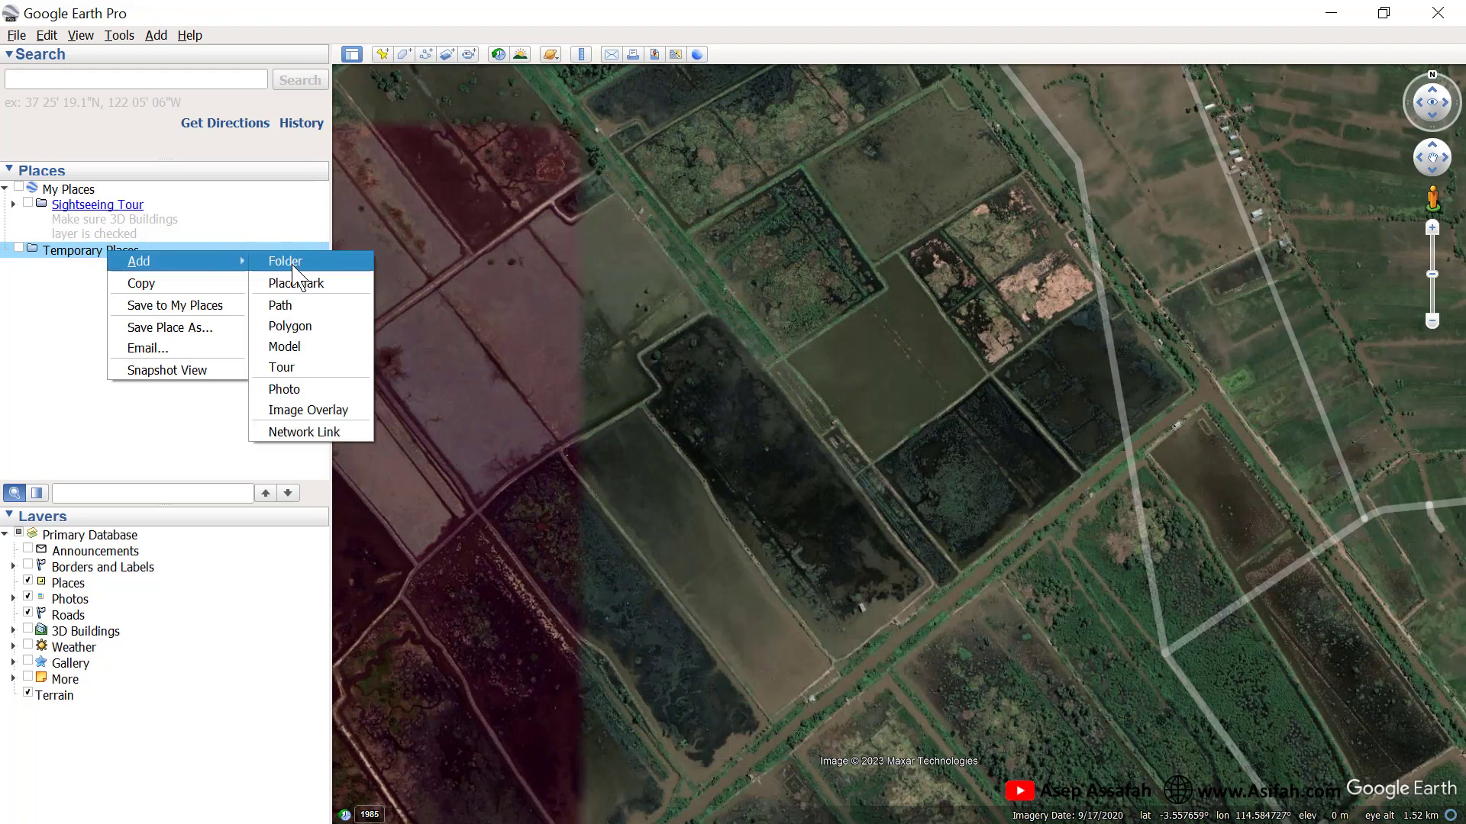
click(300, 327)
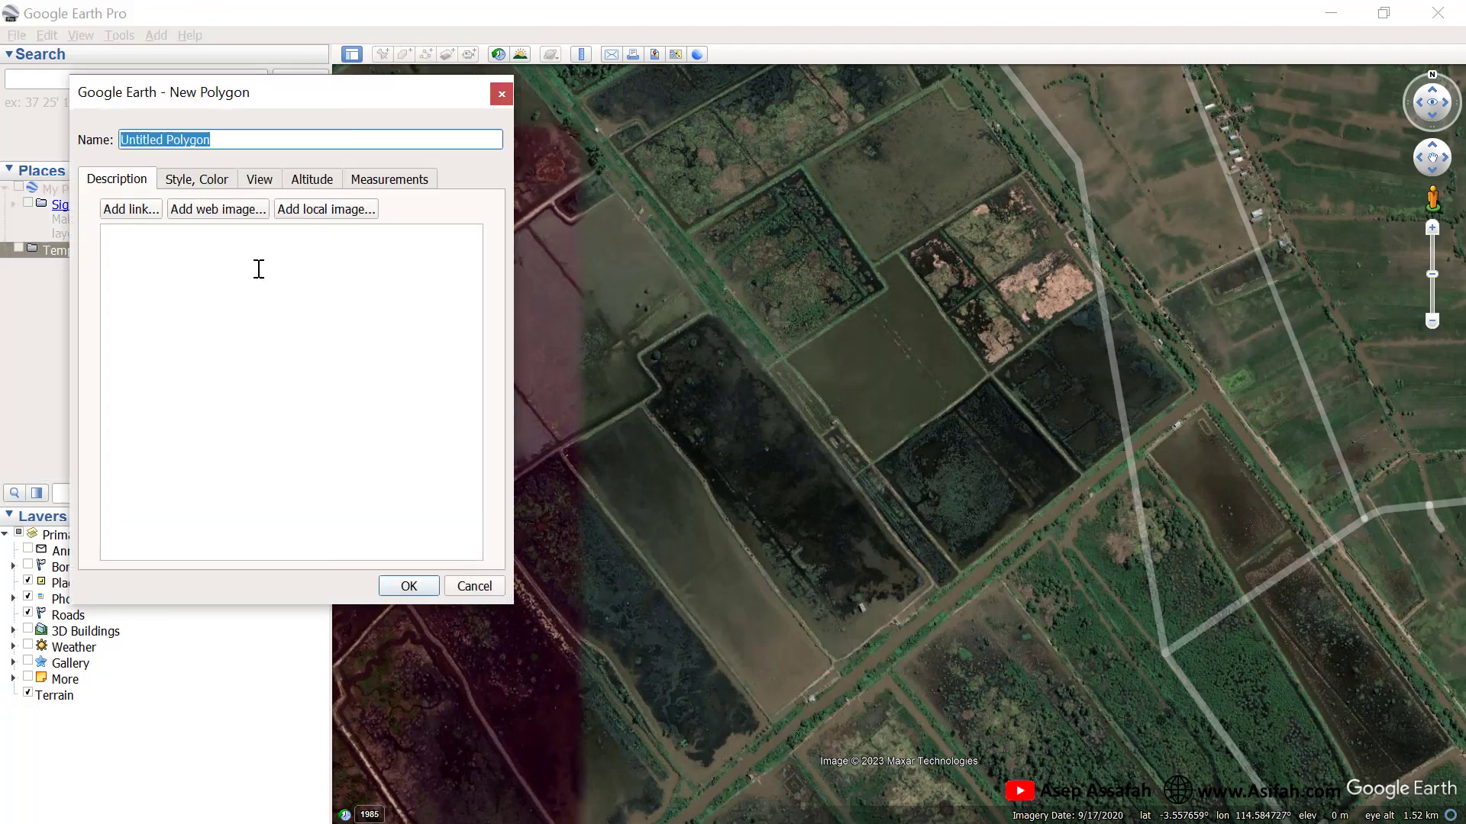
drag(168, 140, 120, 142)
key(Delete)
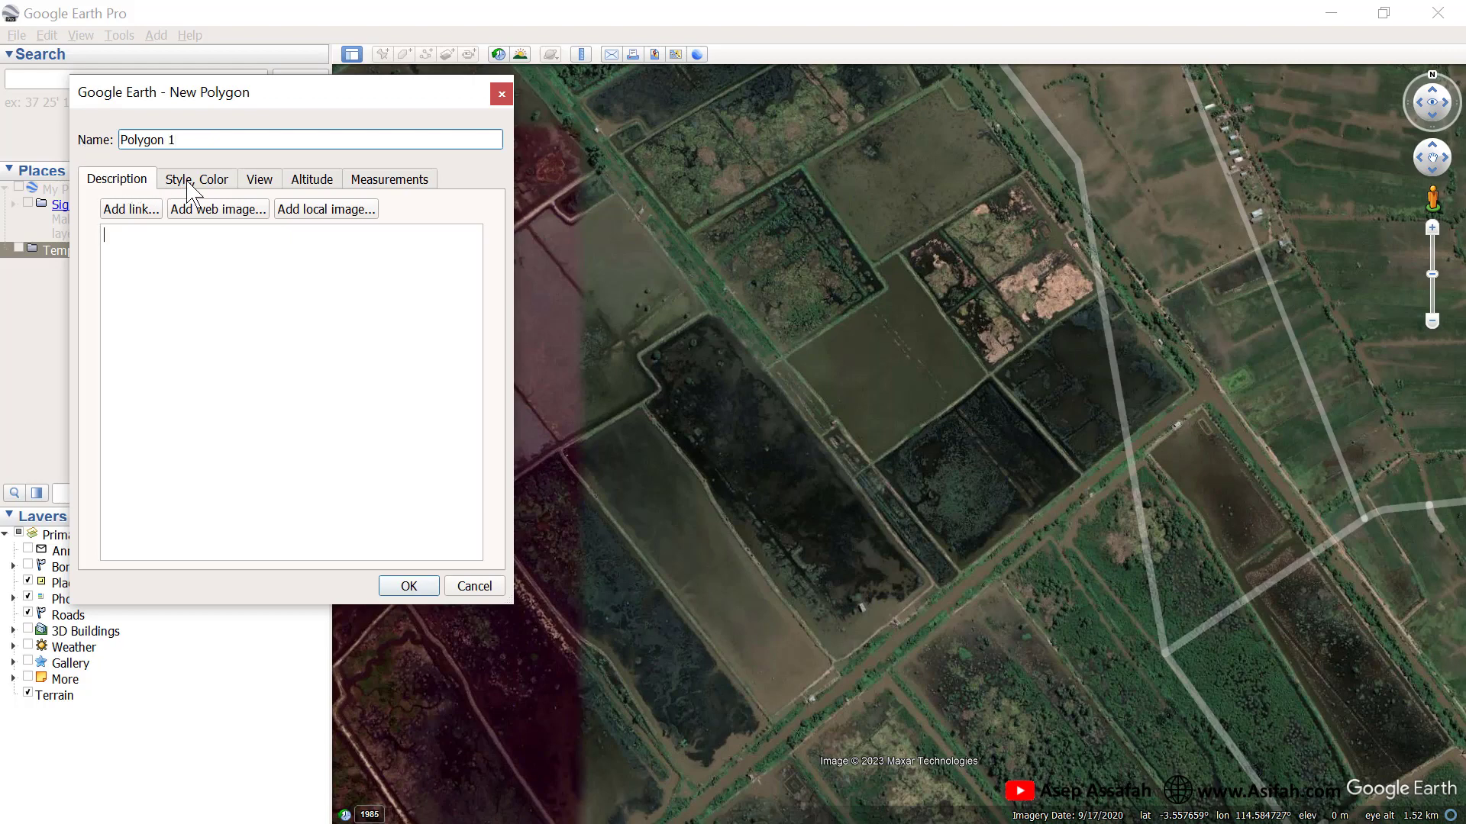
Style the polygon with a red outline, line width 4.0 and an area opacity of 0%.
click(208, 183)
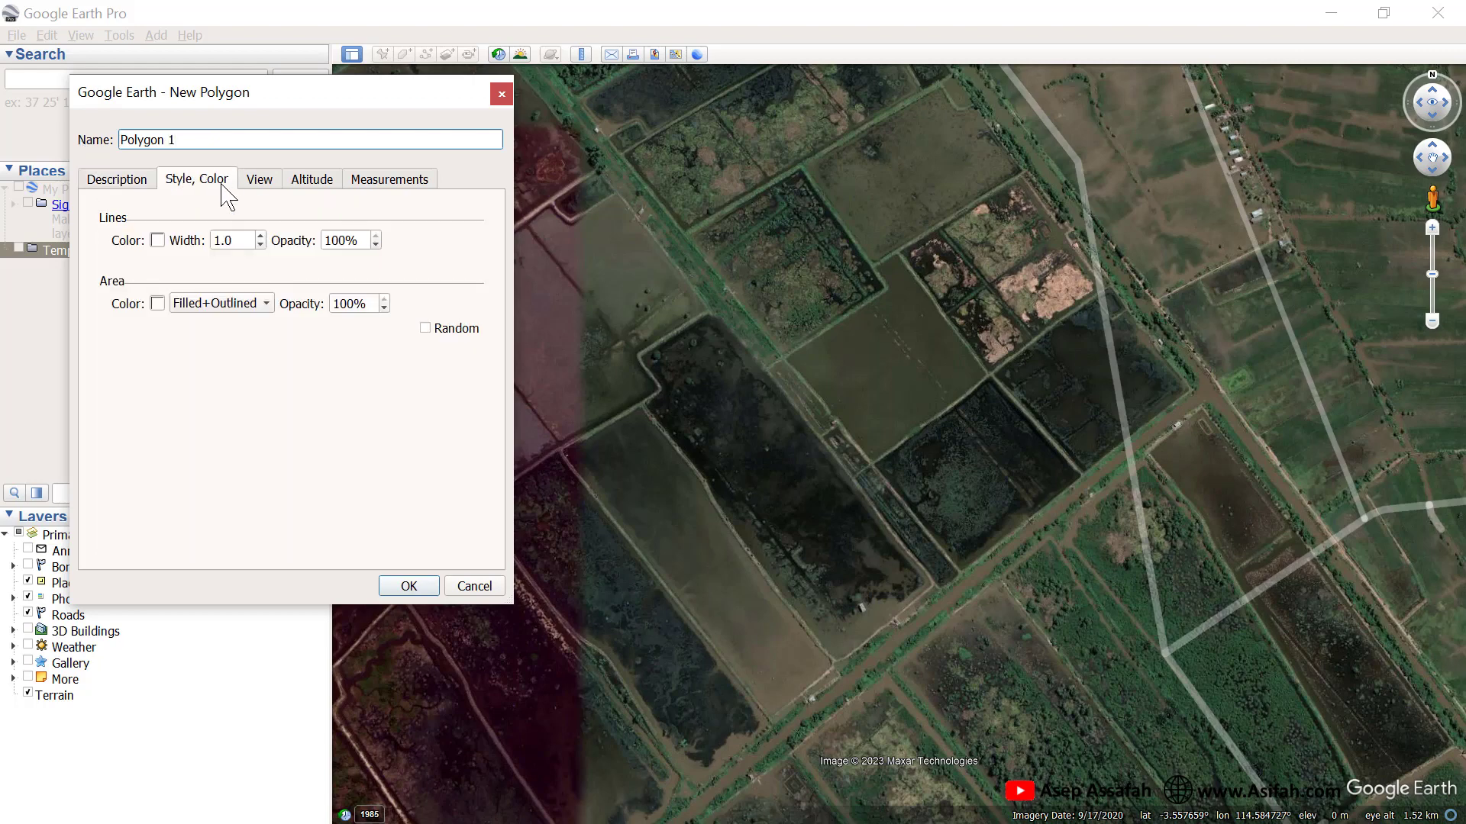
click(158, 241)
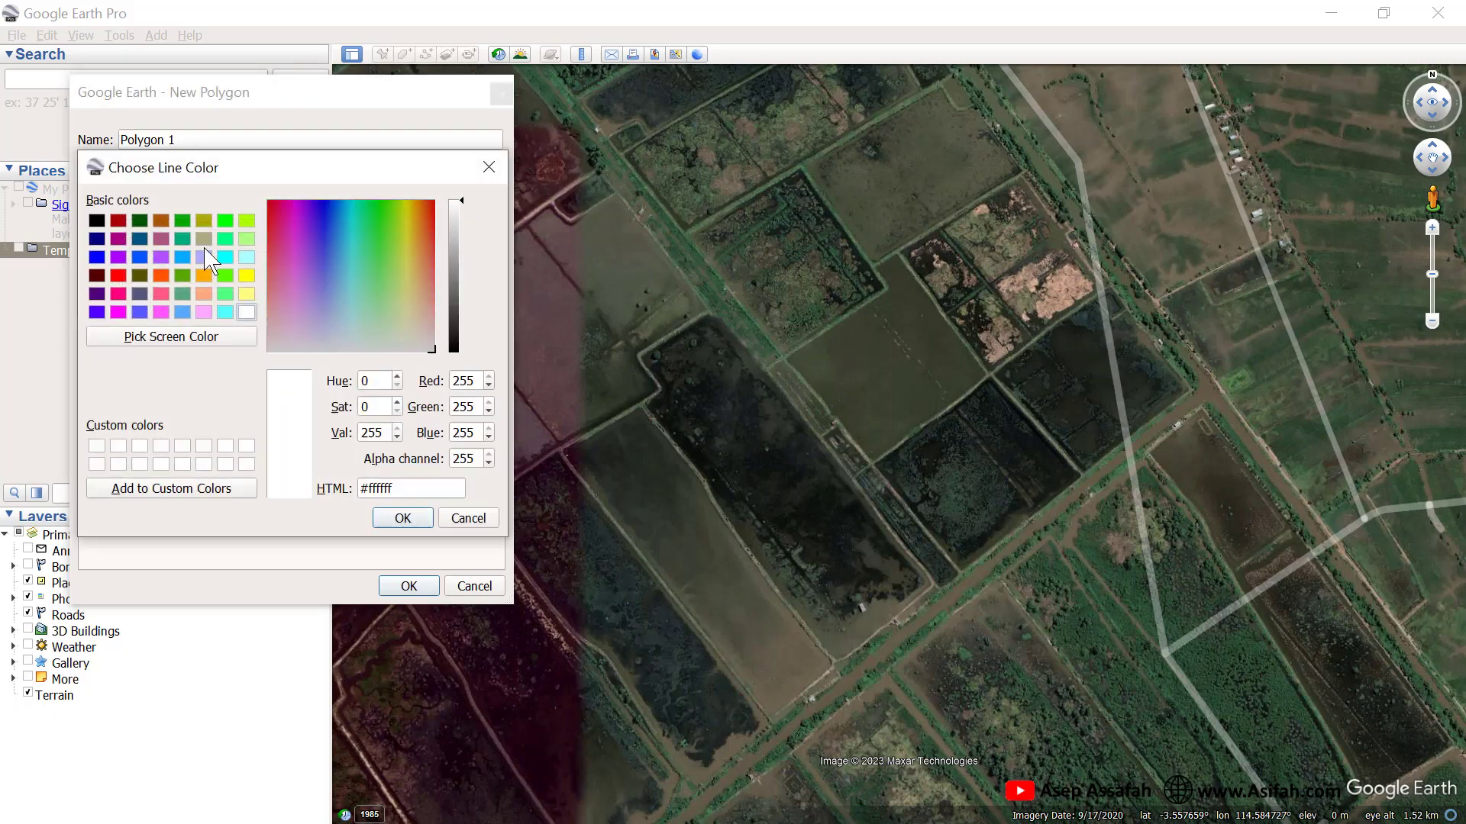
click(118, 276)
click(397, 519)
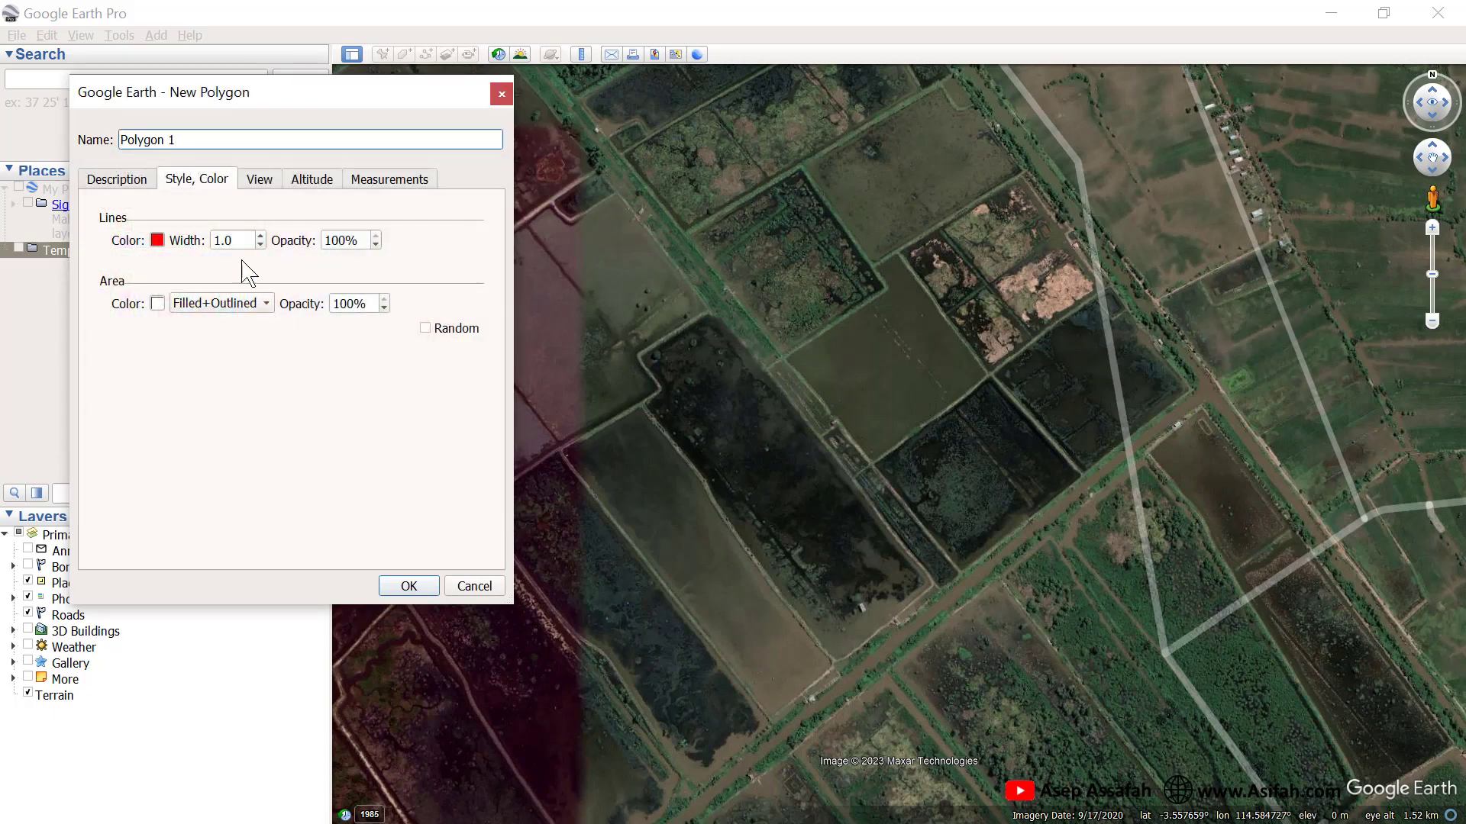
drag(239, 238, 198, 238)
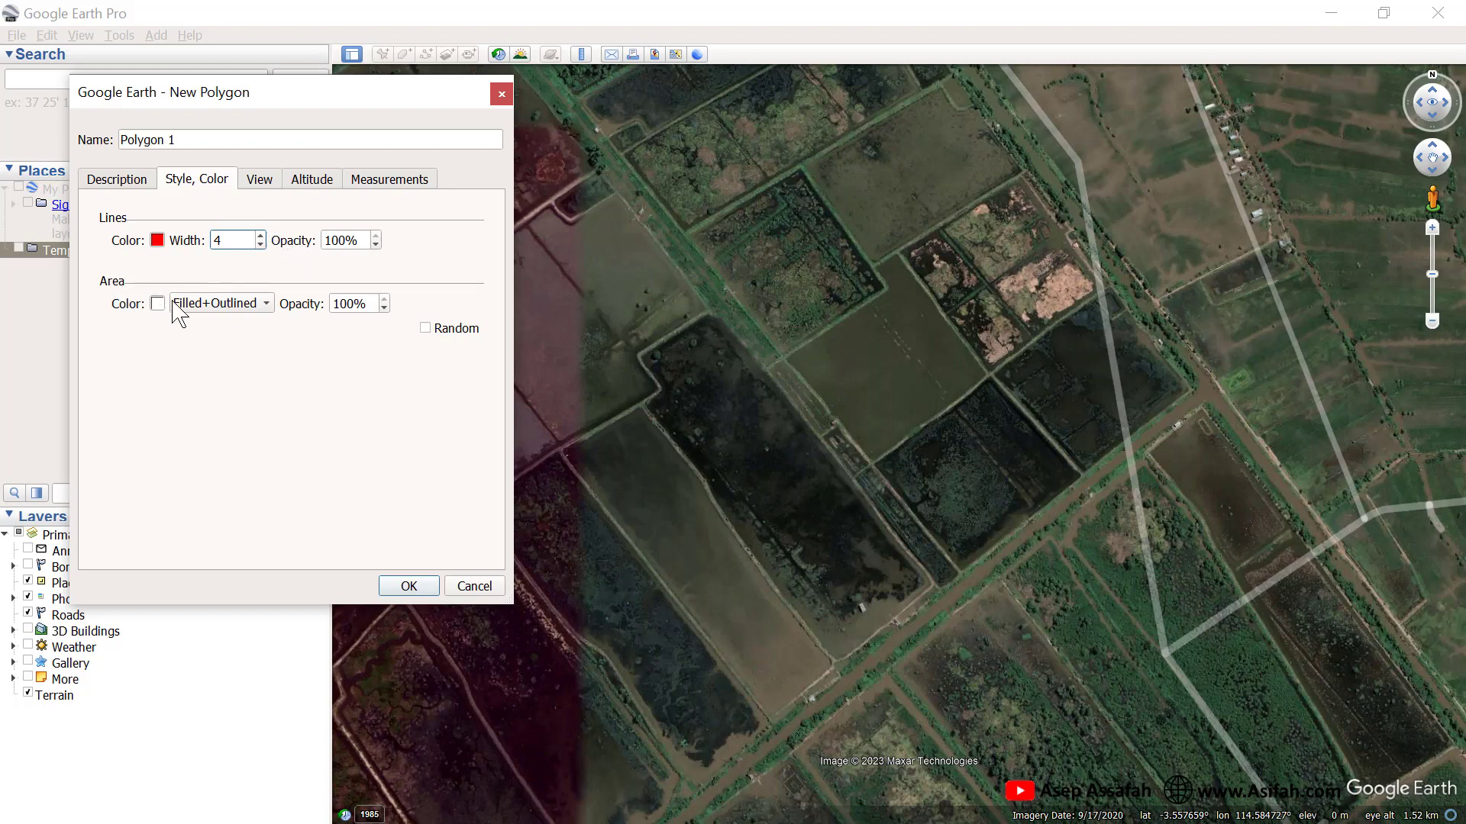
drag(372, 305, 309, 300)
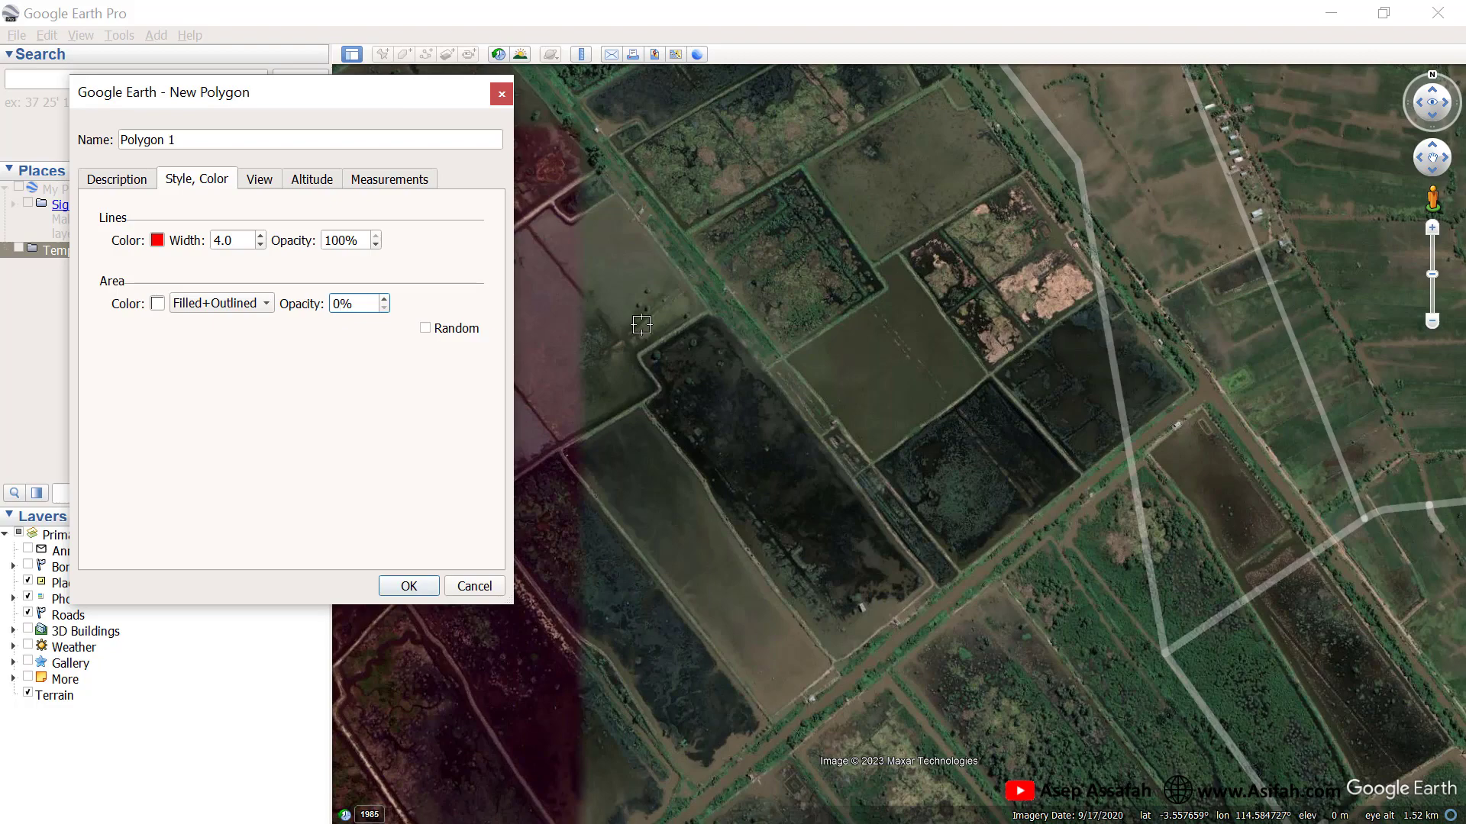
Place the polygon's first four vertices along the notched northwest edge of the dark elongated pond, ending at its north corner.
scroll(647, 389, up, 3)
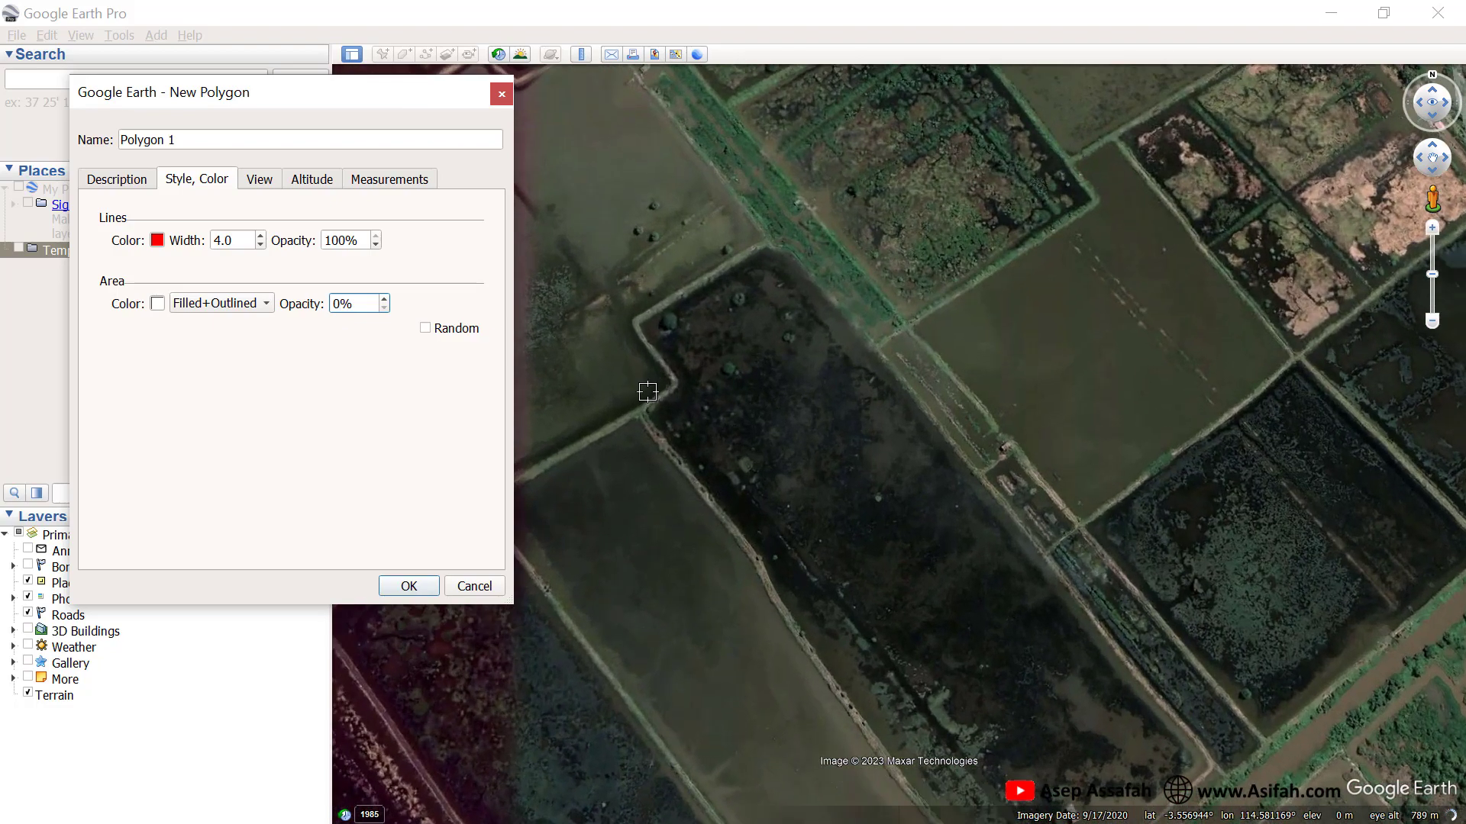
scroll(647, 392, up, 2)
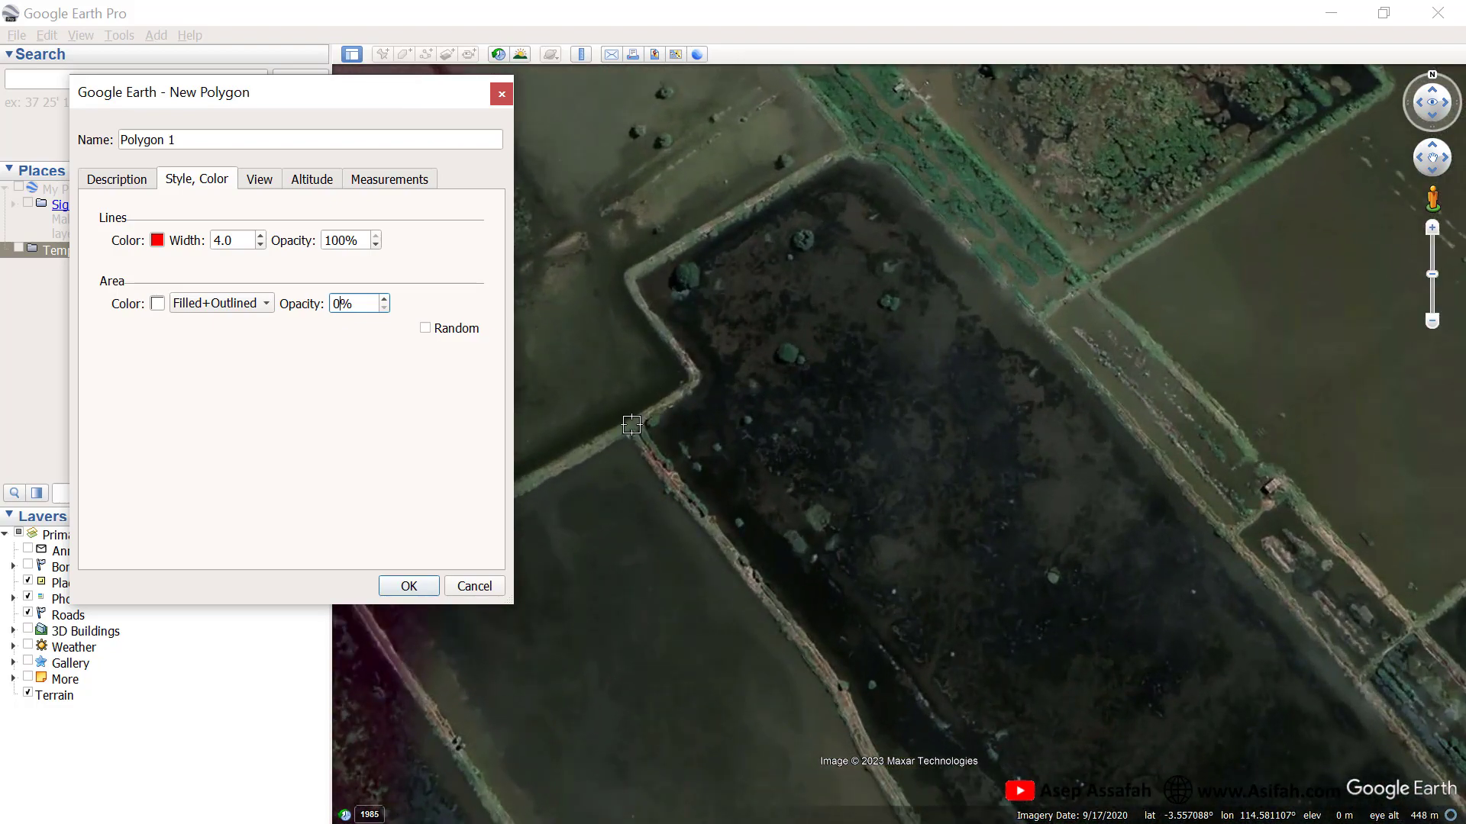
click(632, 426)
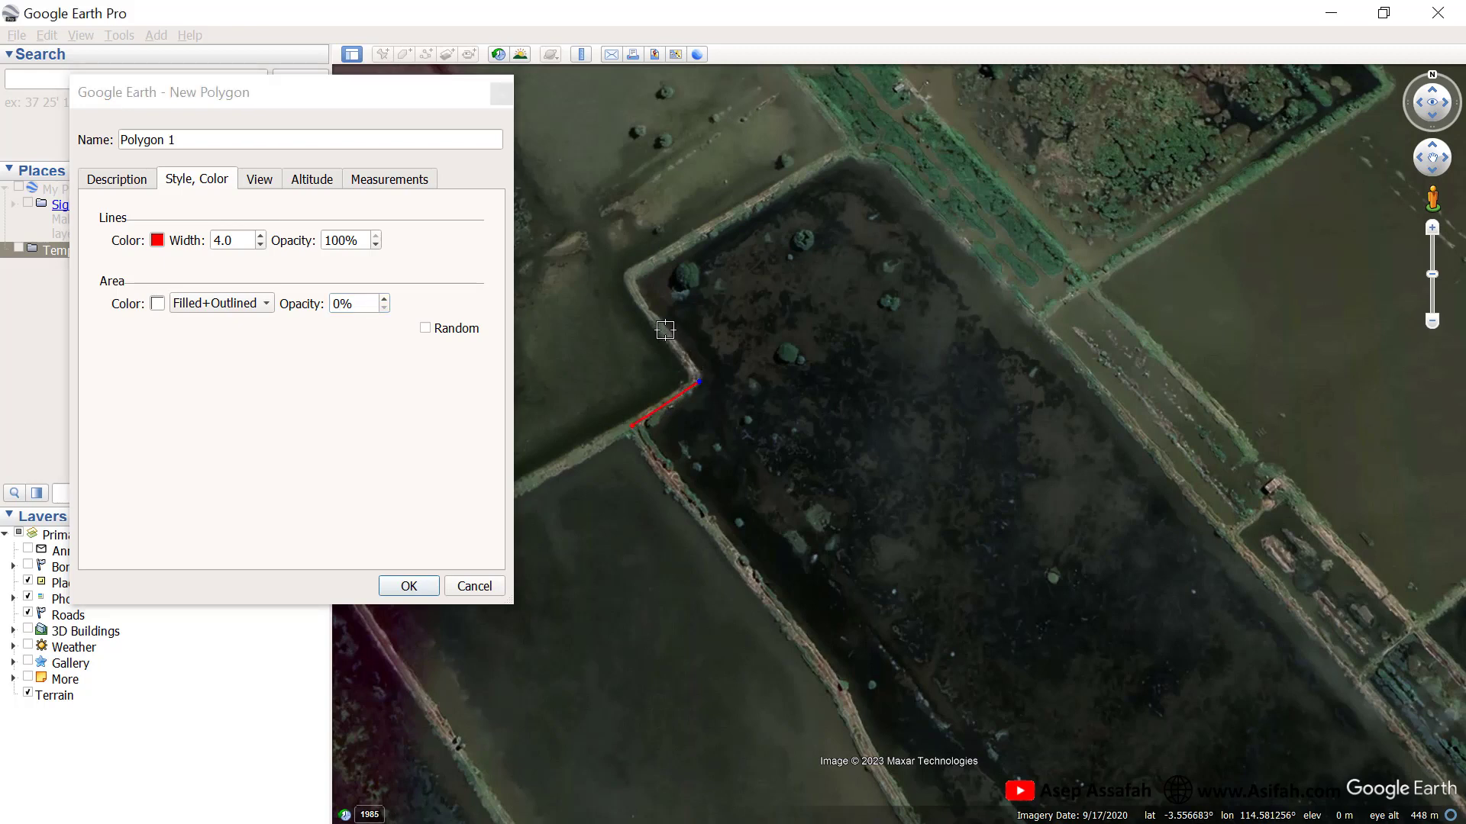
click(628, 281)
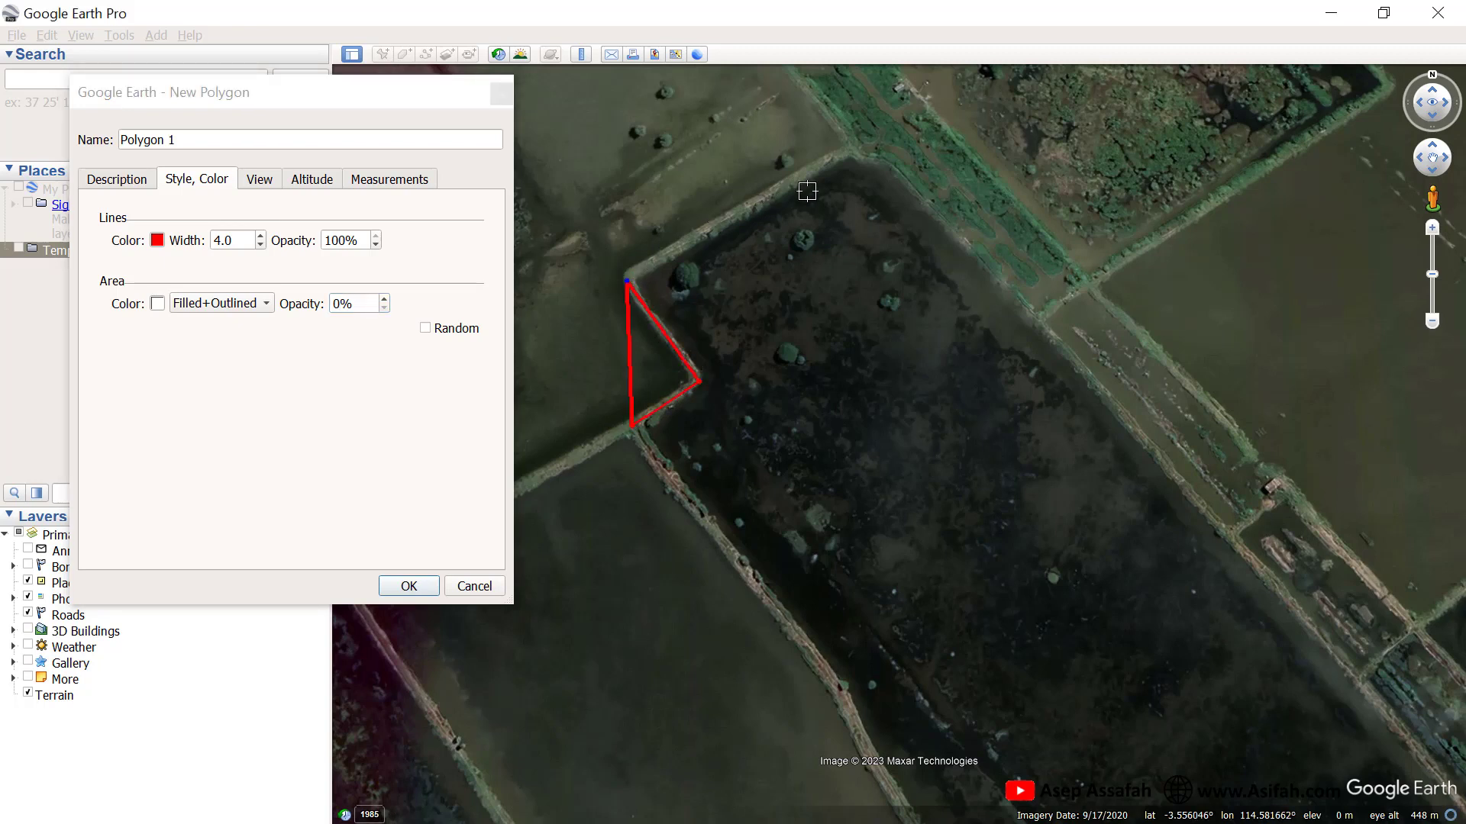
click(863, 144)
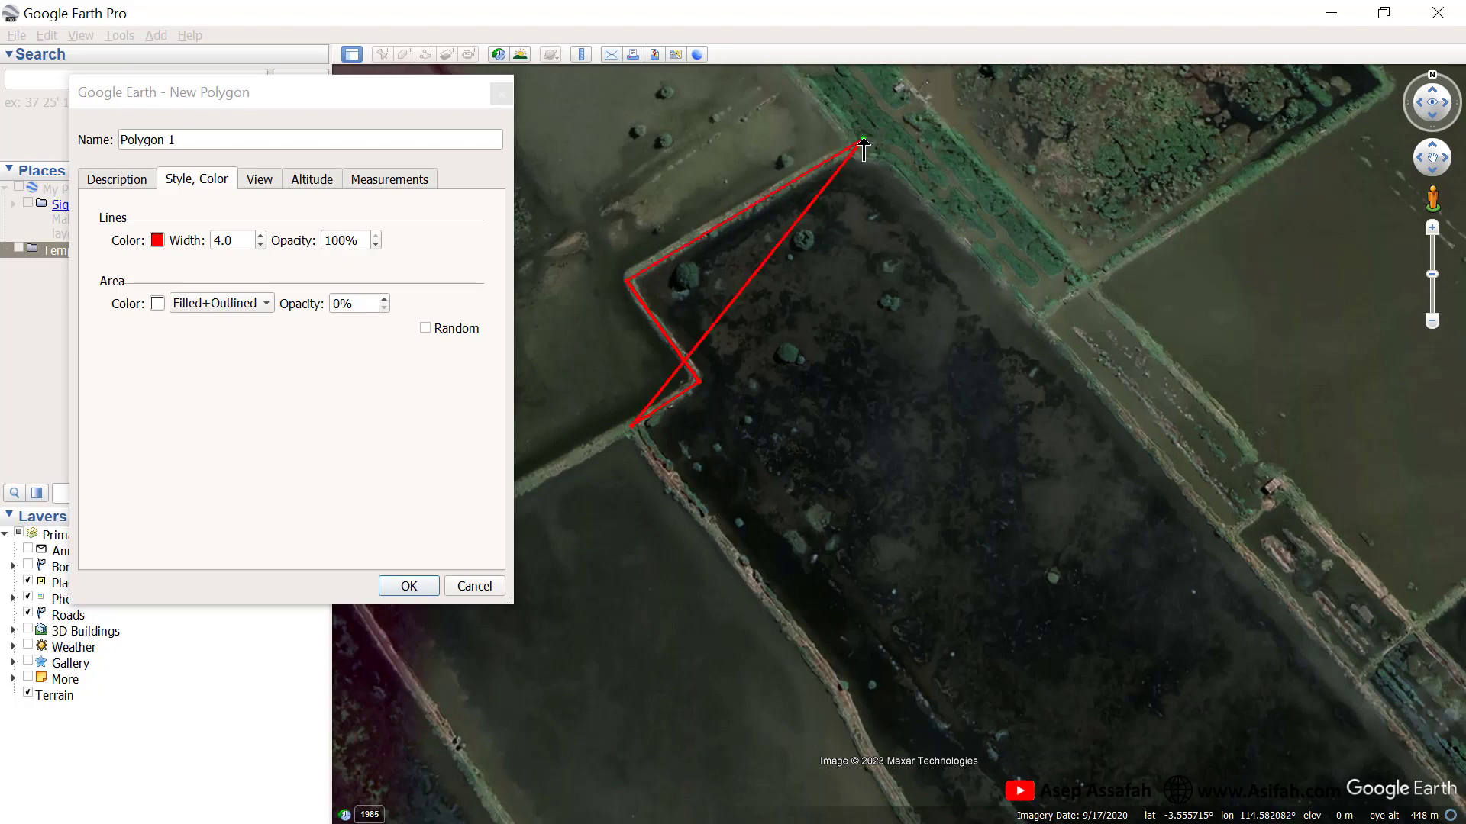
Place the polygon's next two vertices at the pond's east and south corners, closing the outline around the pond.
scroll(977, 217, down, 2)
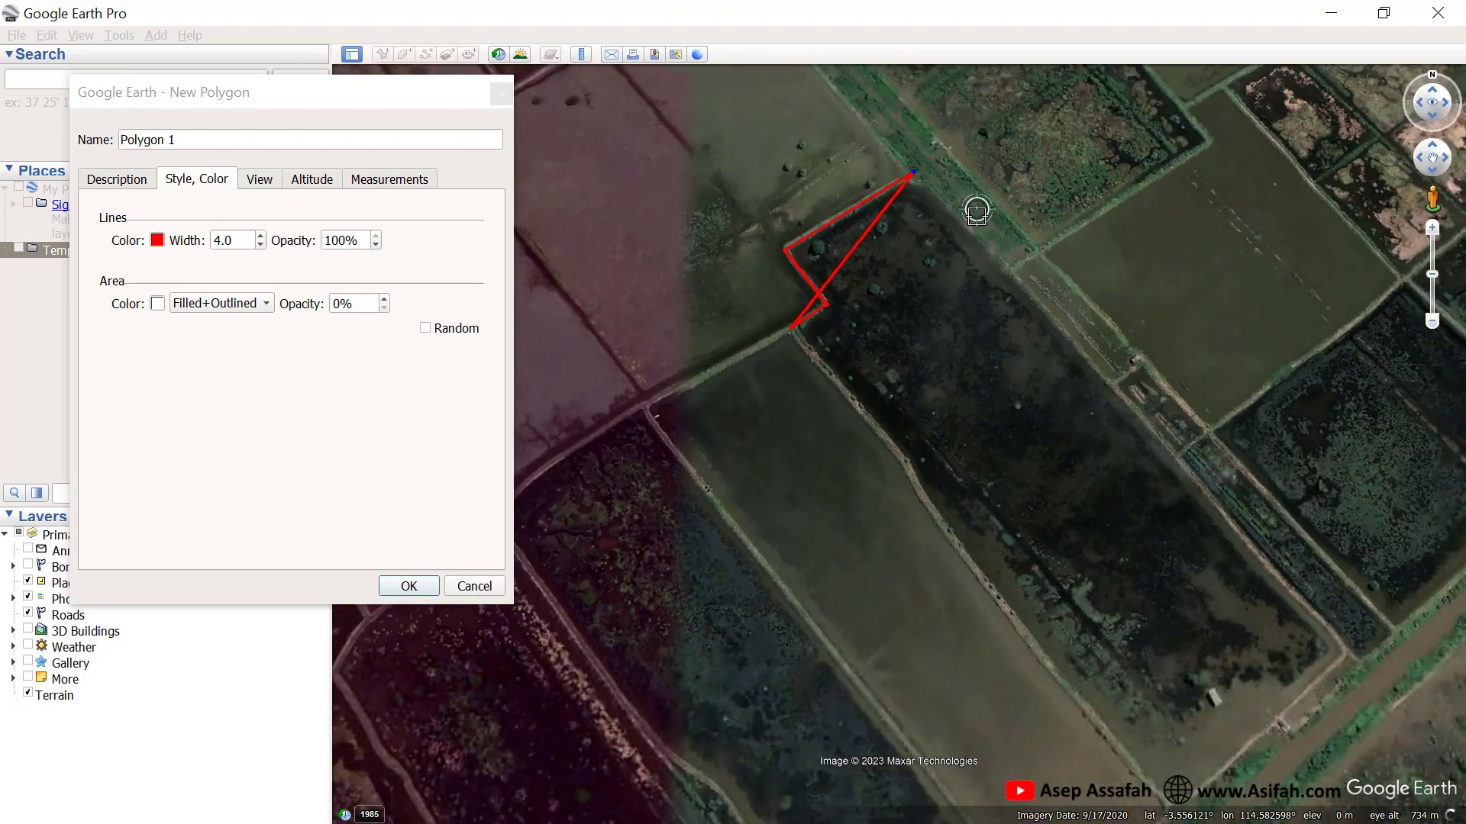
scroll(1321, 624, up, 3)
scroll(1312, 628, up, 2)
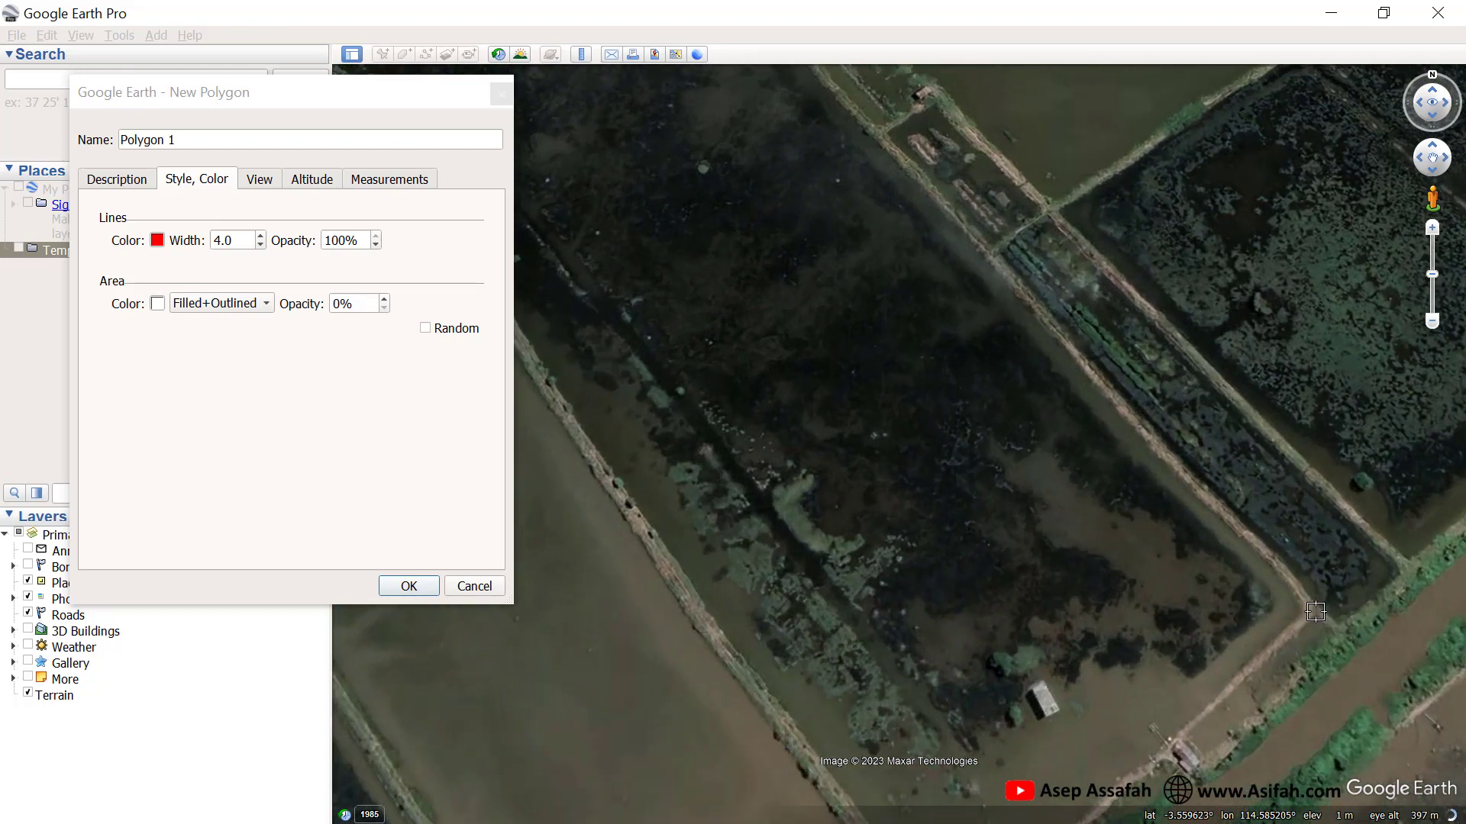
click(1312, 609)
scroll(1298, 514, down, 3)
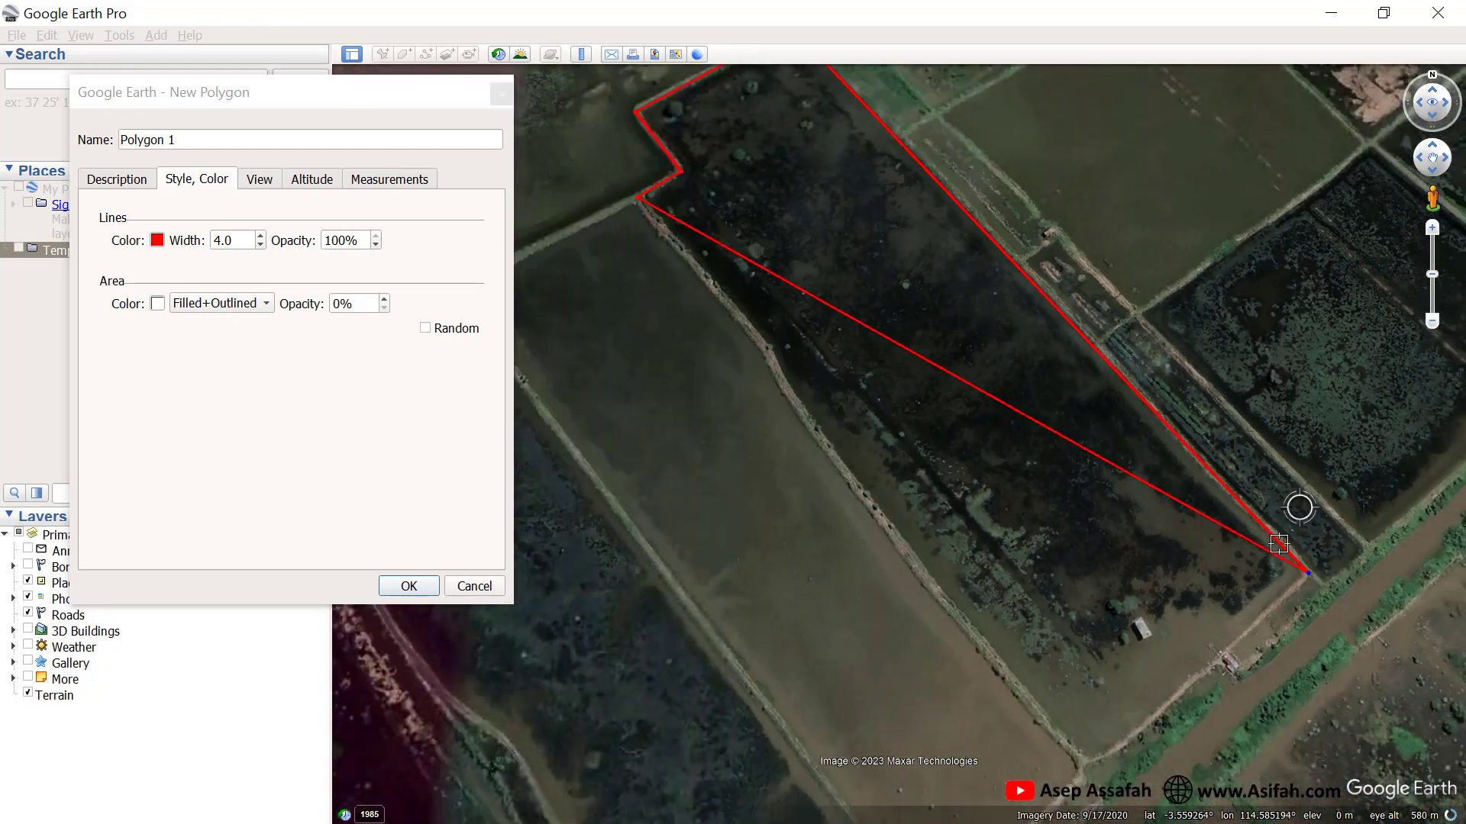
scroll(1123, 738, up, 3)
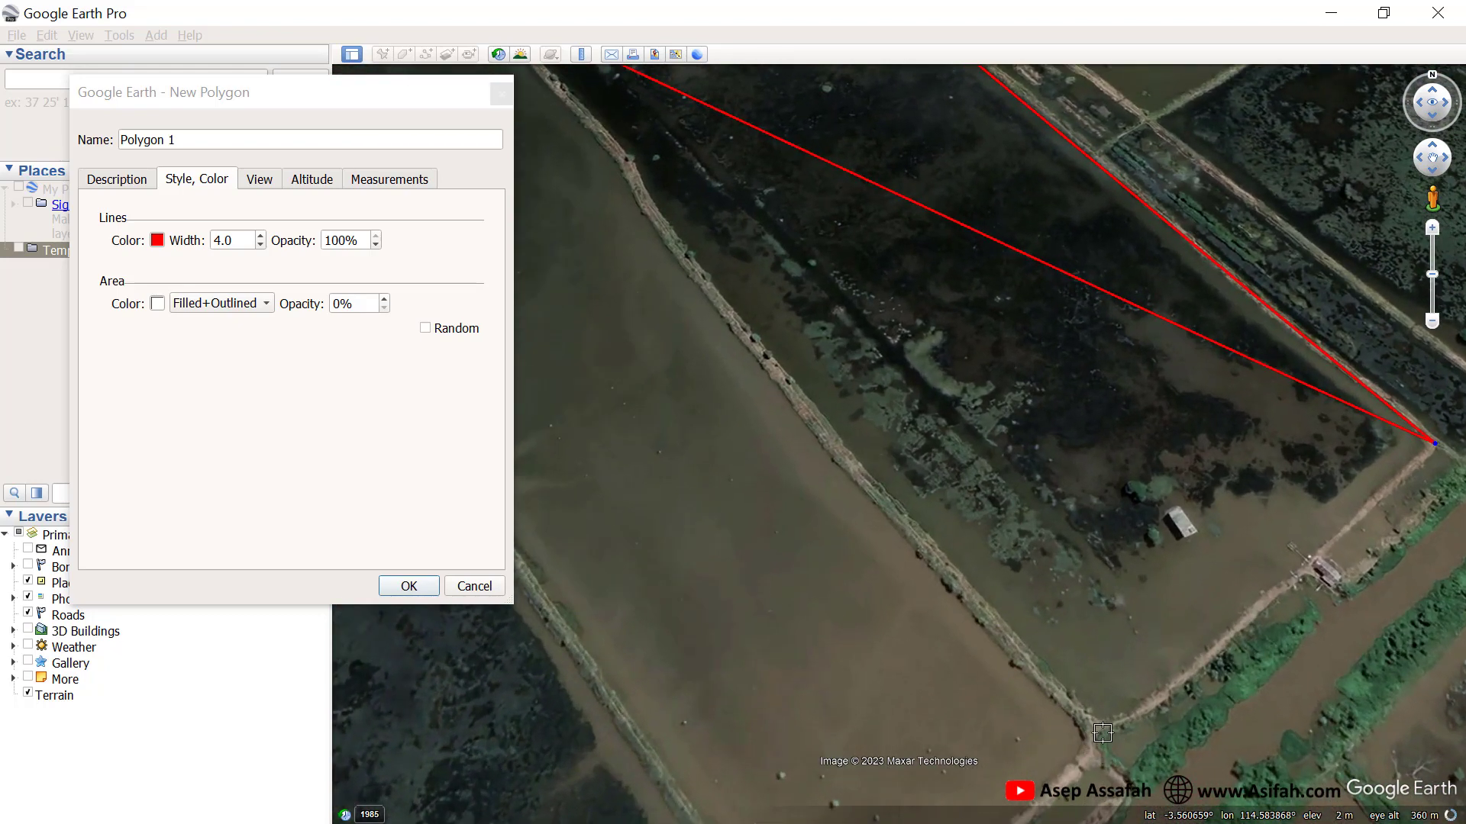
click(1103, 731)
scroll(1103, 740, down, 3)
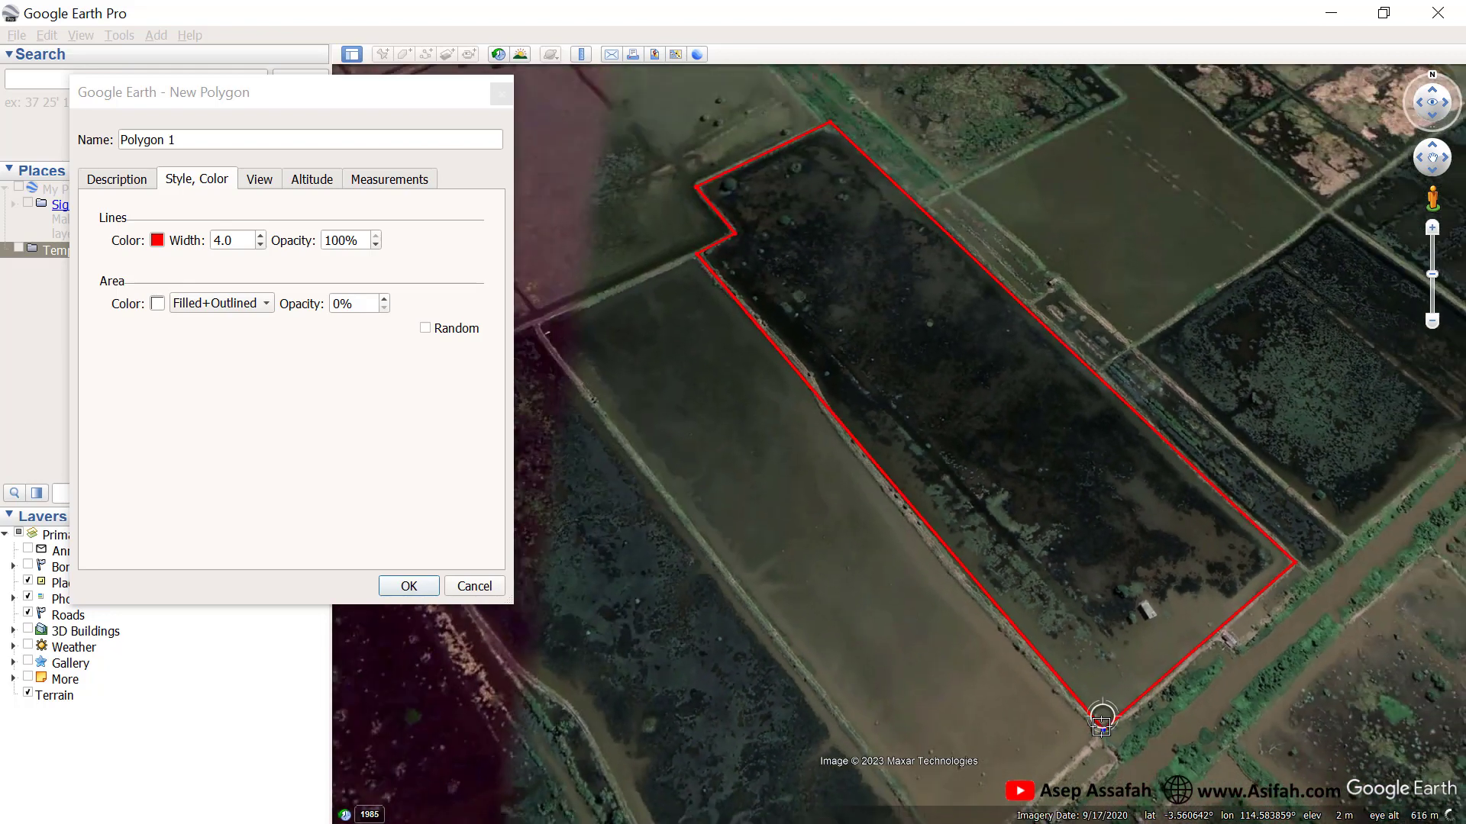
Add a vertex partway along the pond's southwest edge so the outline follows the embankment.
scroll(991, 595, up, 2)
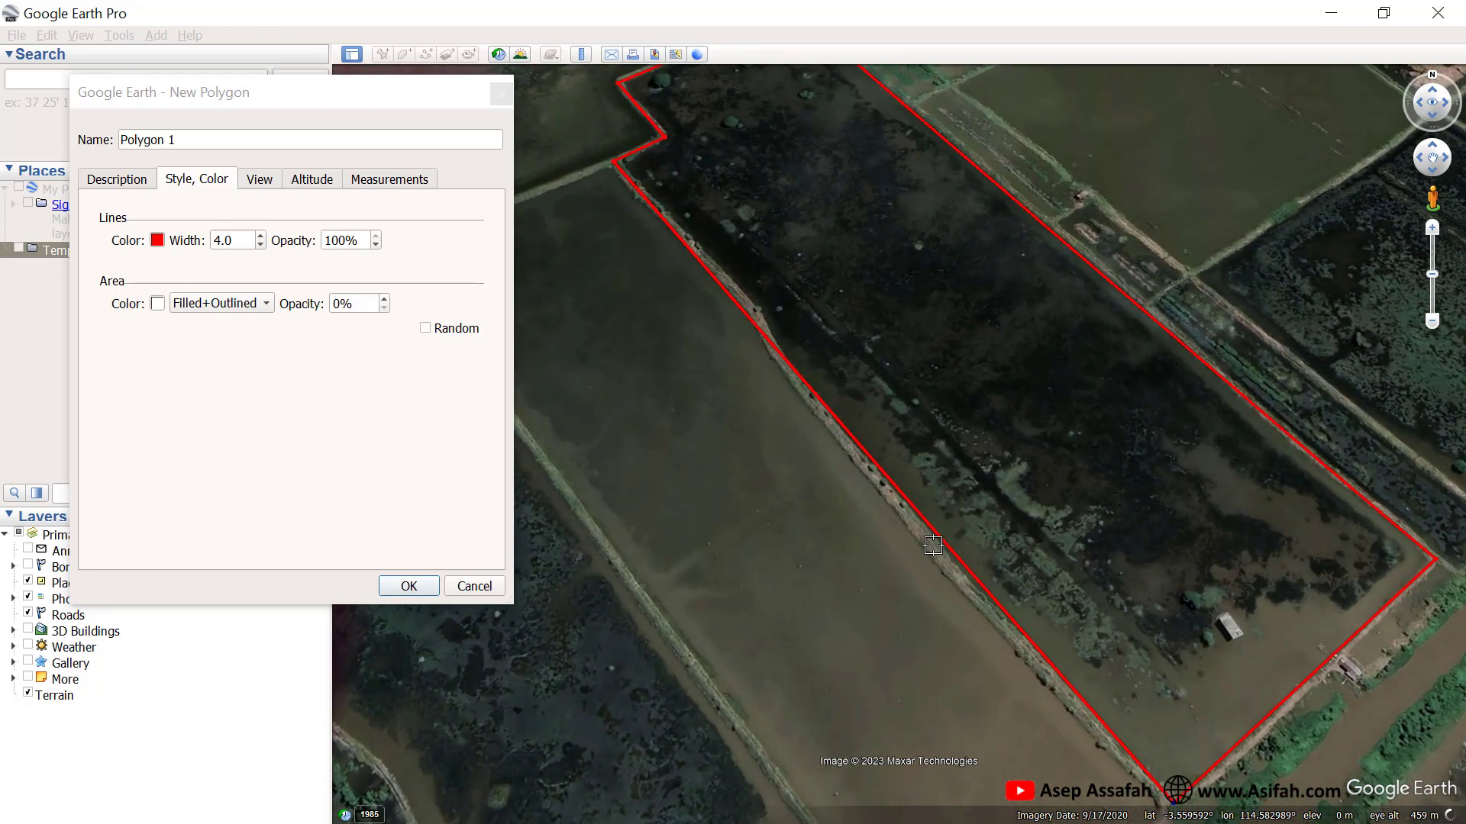
click(911, 518)
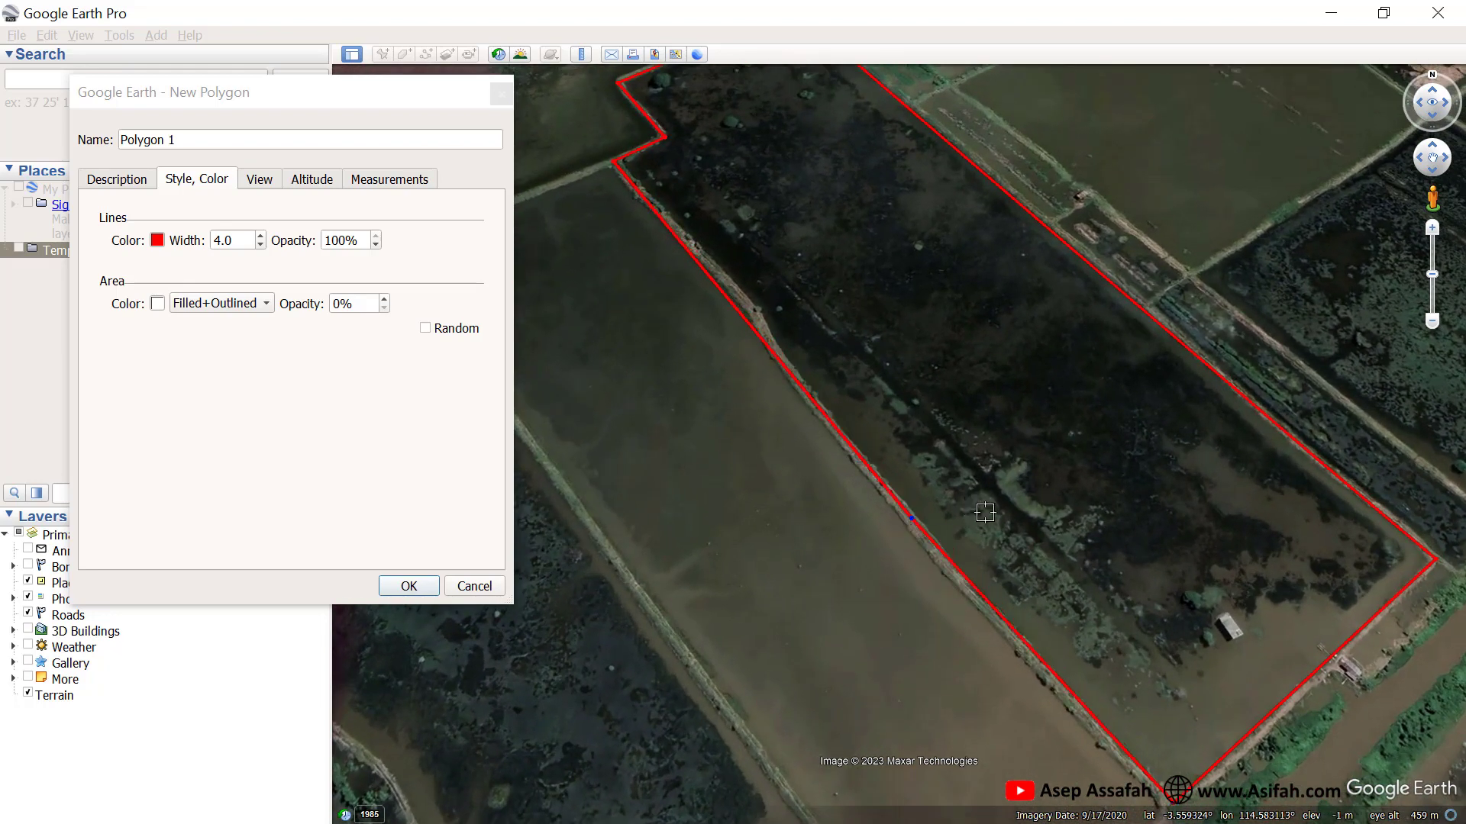
scroll(987, 524, down, 2)
Move the north corner vertex inward onto the embankment and add two vertices beside it to follow the blunted corner.
scroll(964, 295, up, 2)
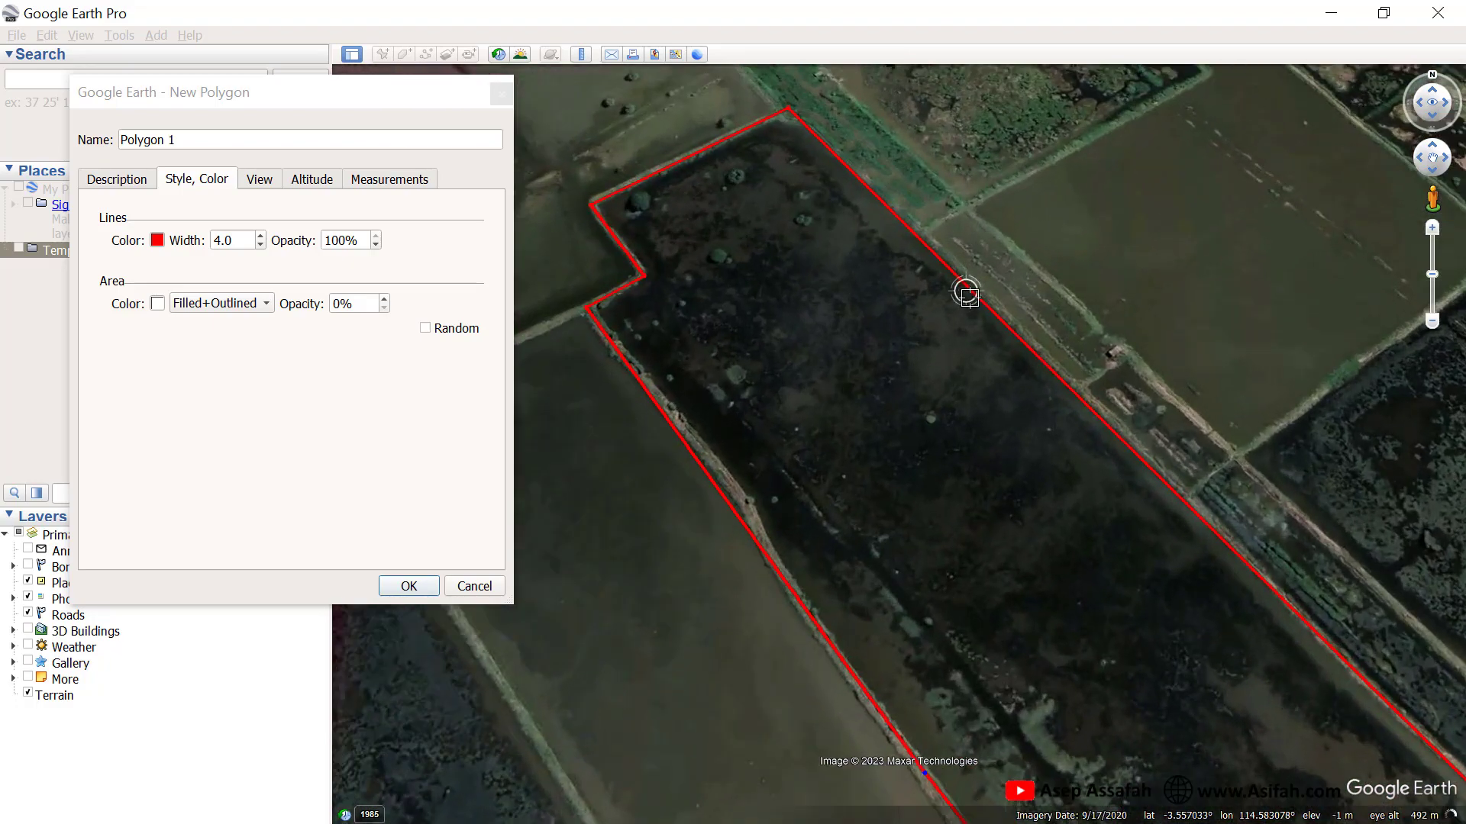
scroll(897, 231, up, 3)
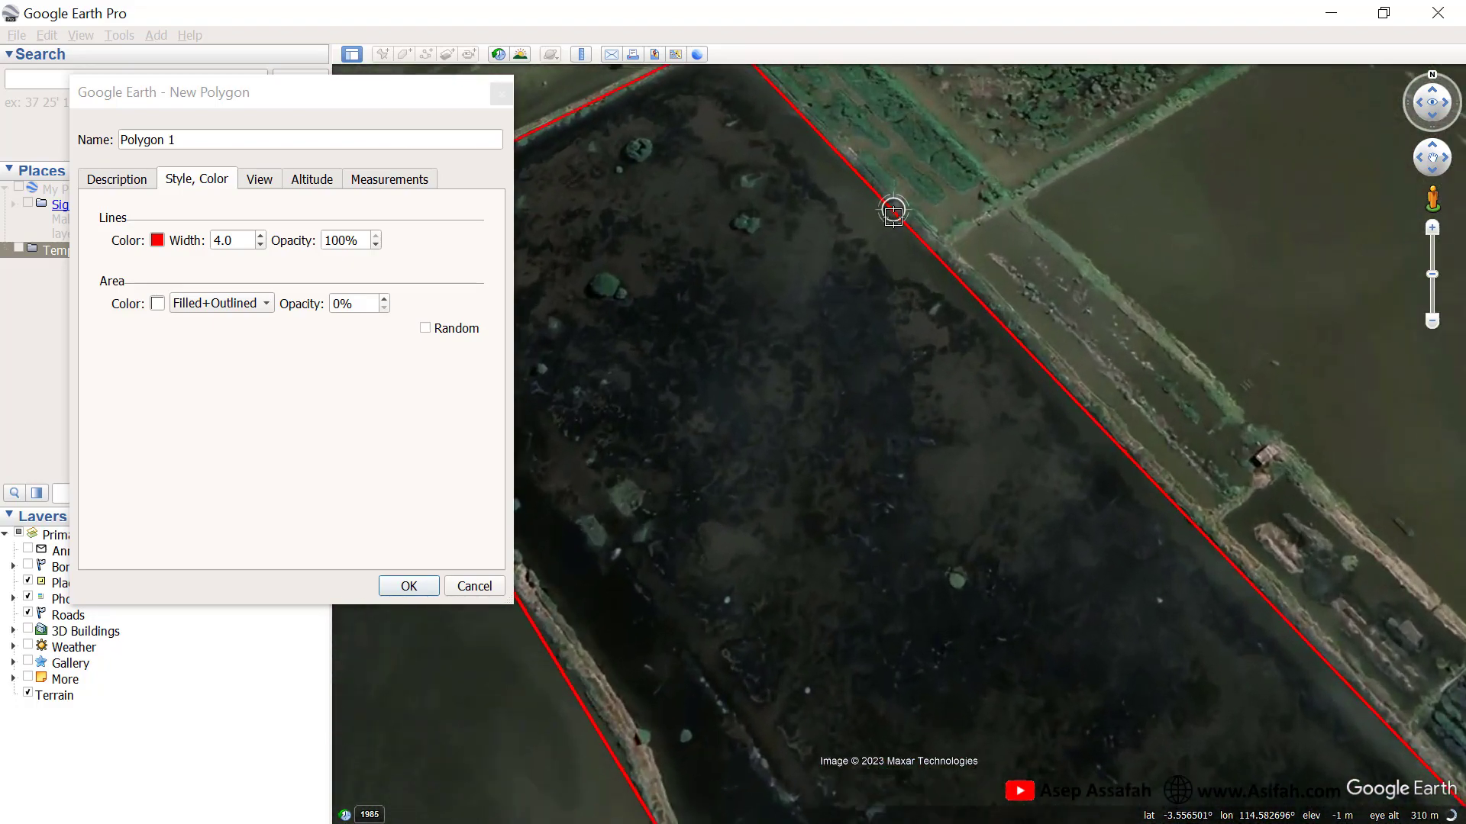
scroll(955, 392, down, 2)
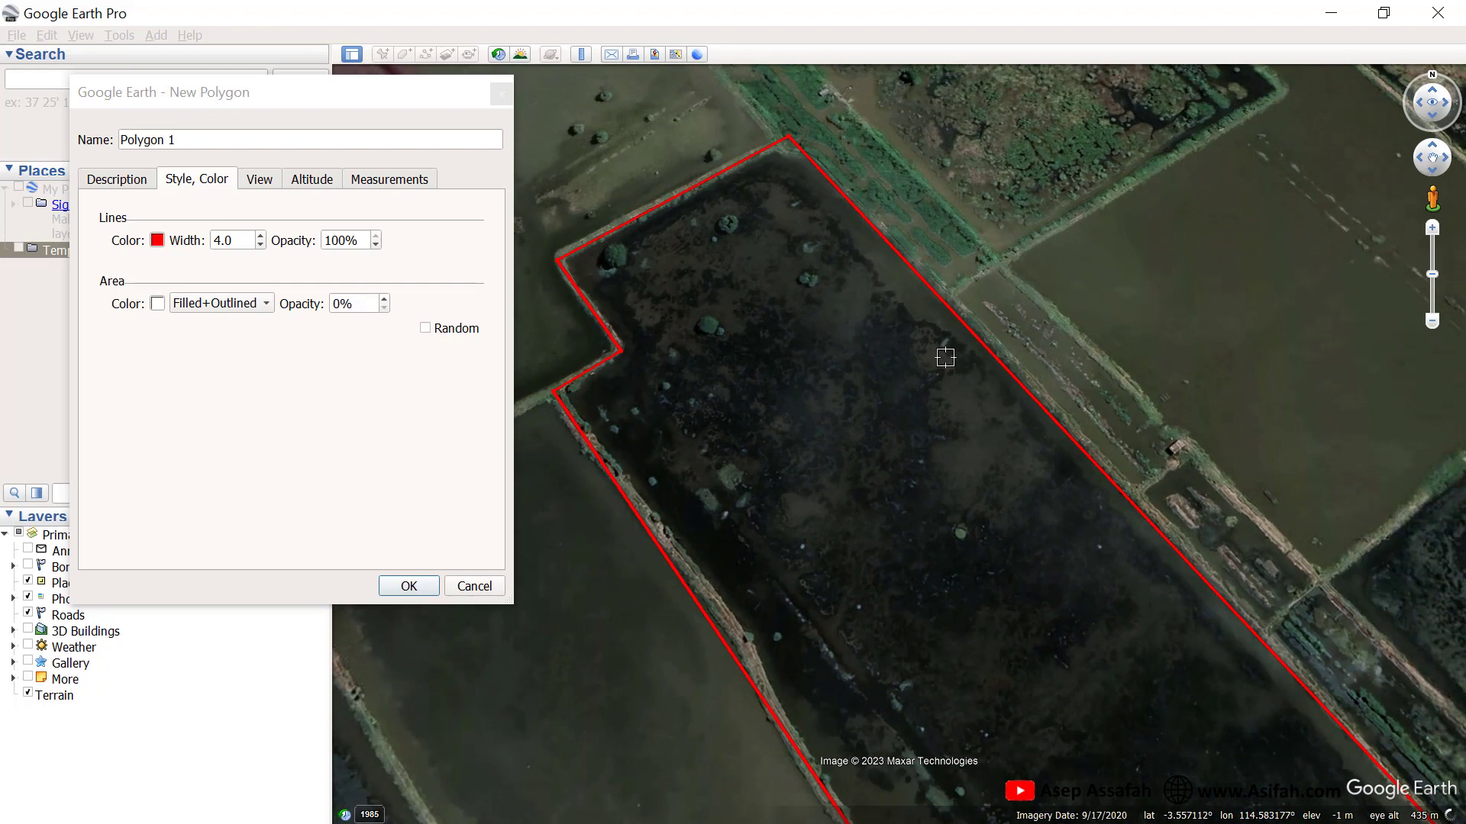
scroll(792, 132, up, 2)
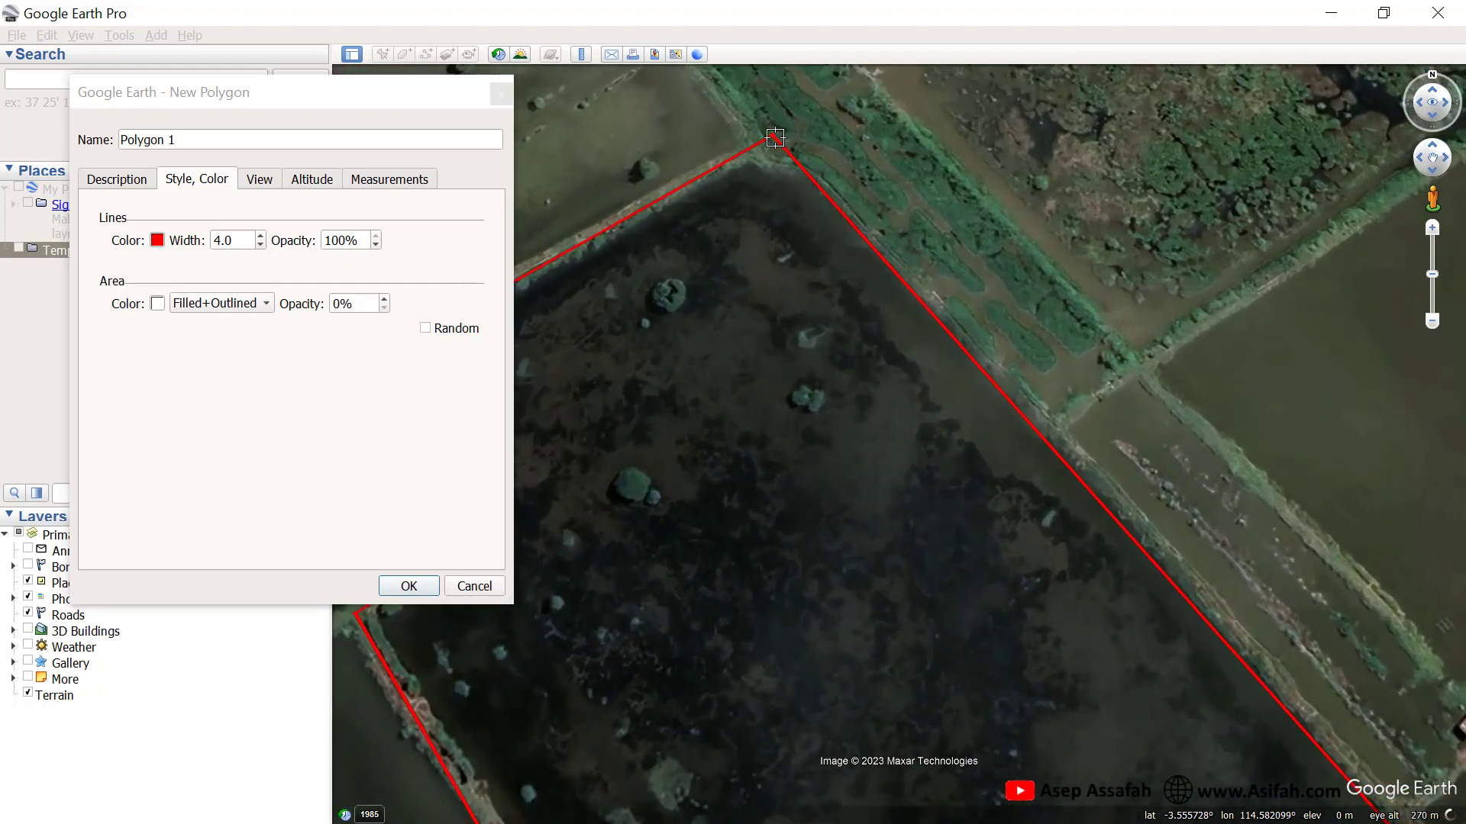
drag(776, 145, 753, 160)
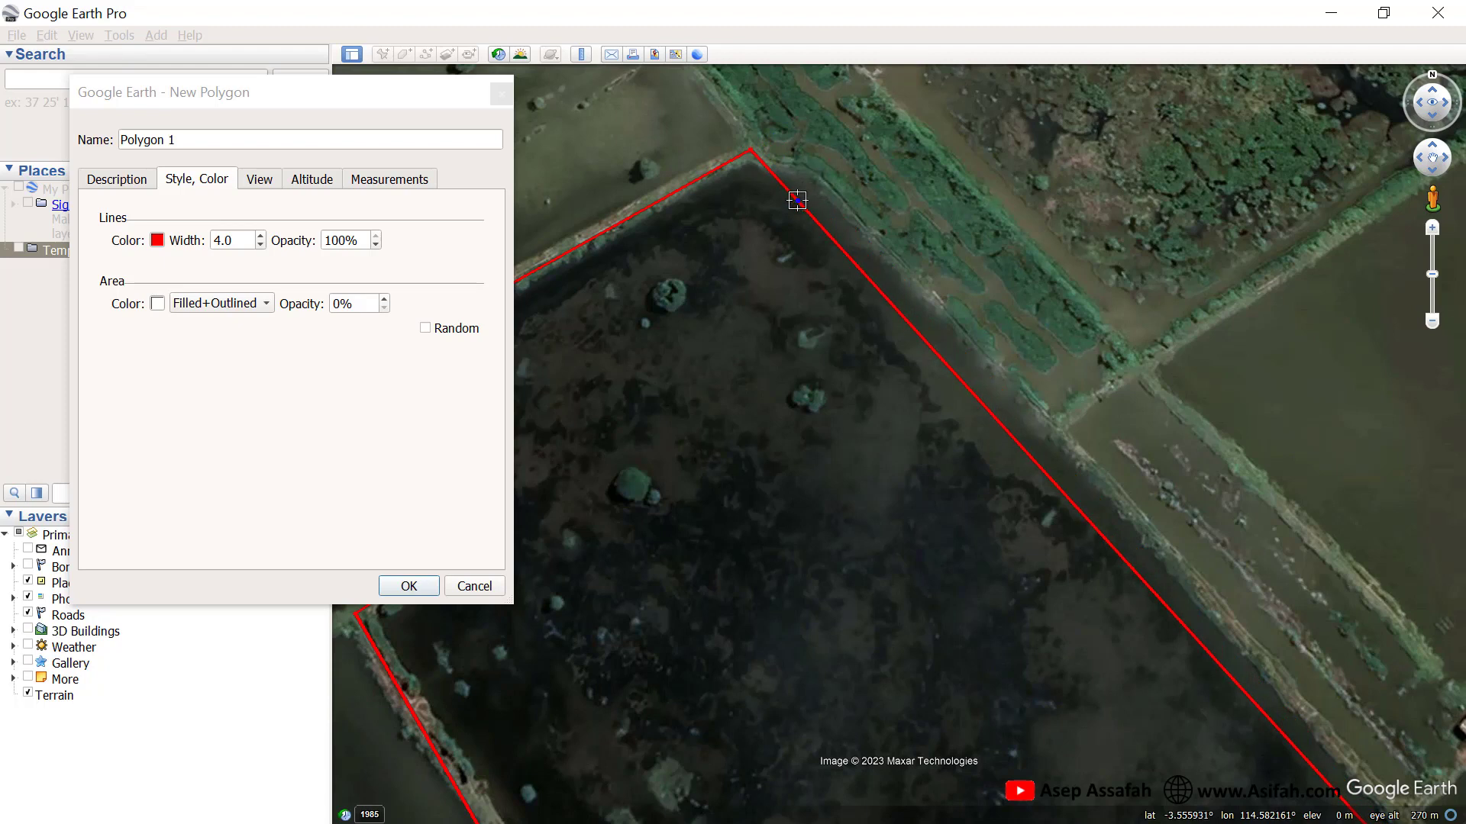
drag(797, 203, 771, 163)
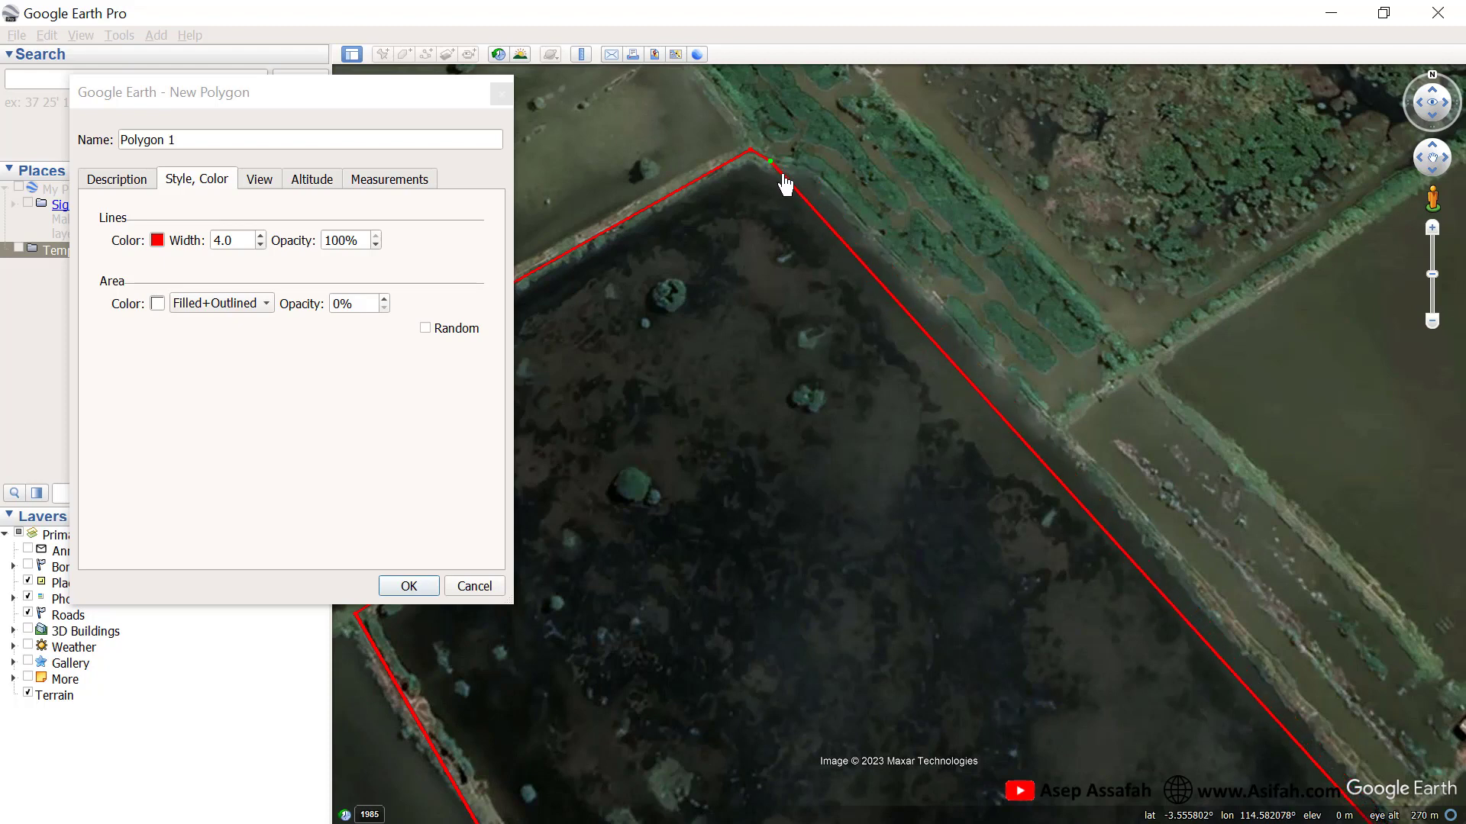
click(809, 204)
drag(809, 204, 813, 166)
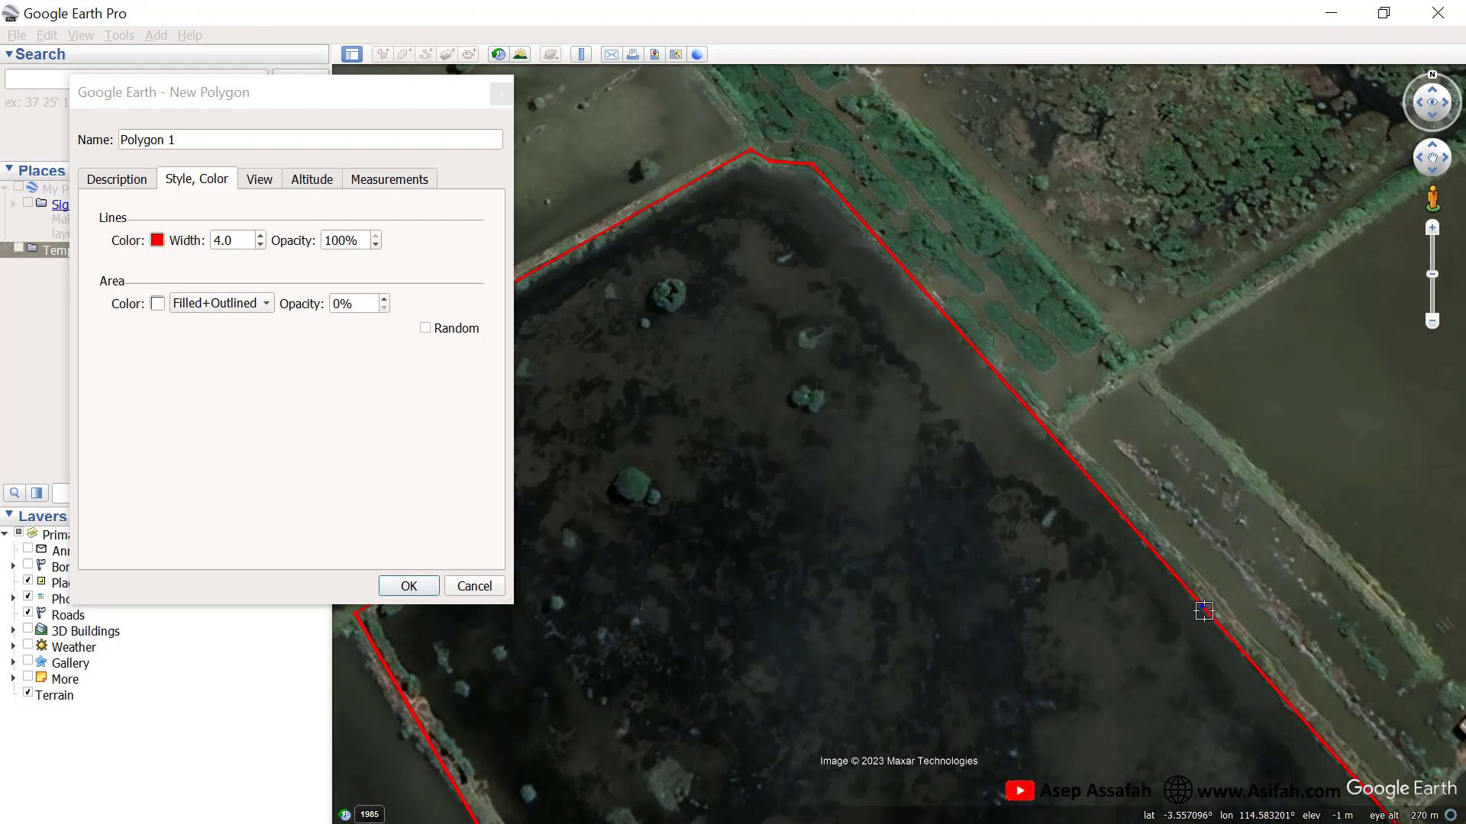
Add vertices along the middle of the pond's northeast edge, aligned with the embankment.
drag(1204, 608, 1209, 603)
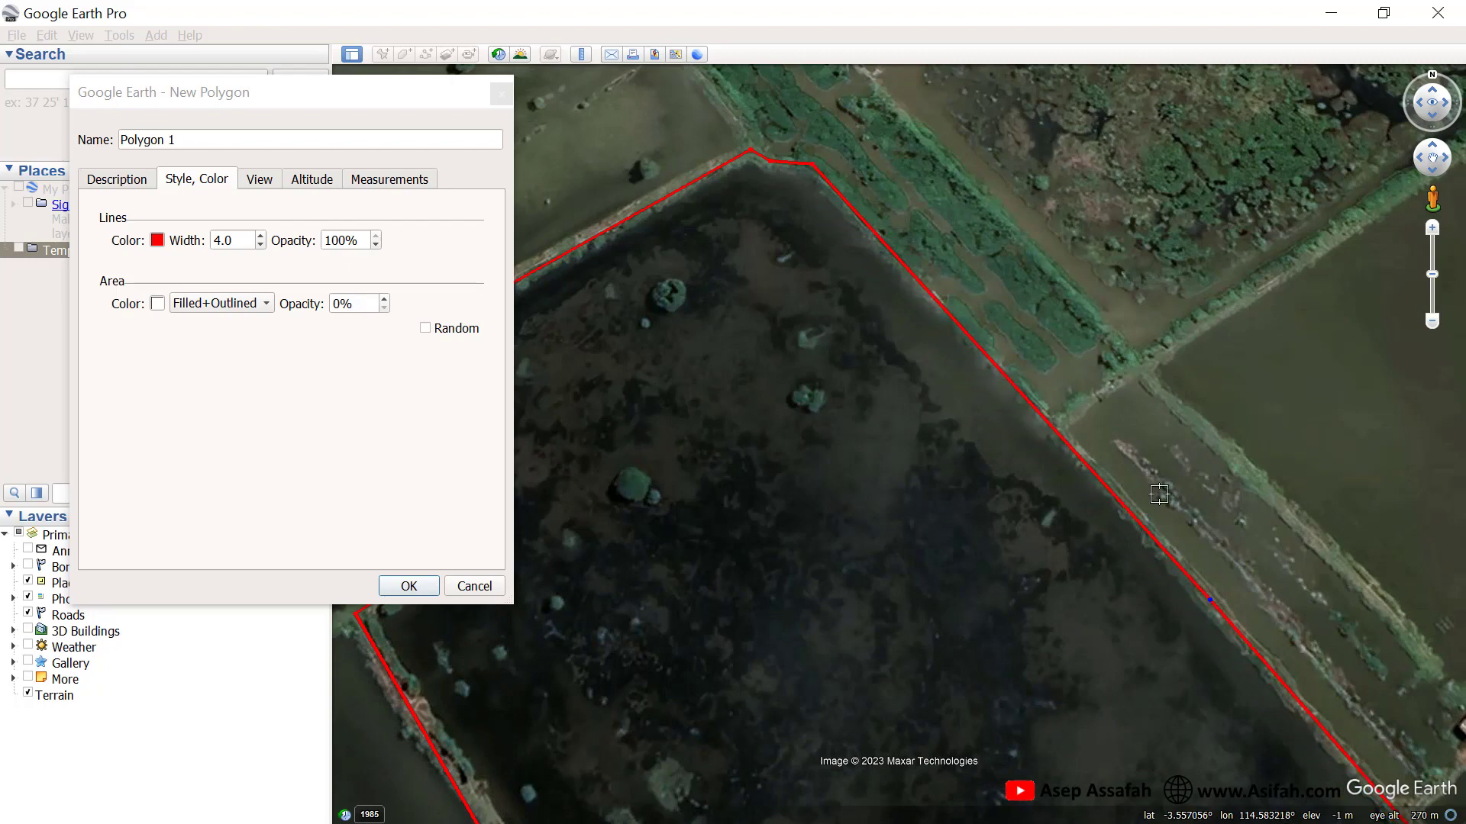
scroll(1113, 428, down, 3)
scroll(1169, 497, down, 4)
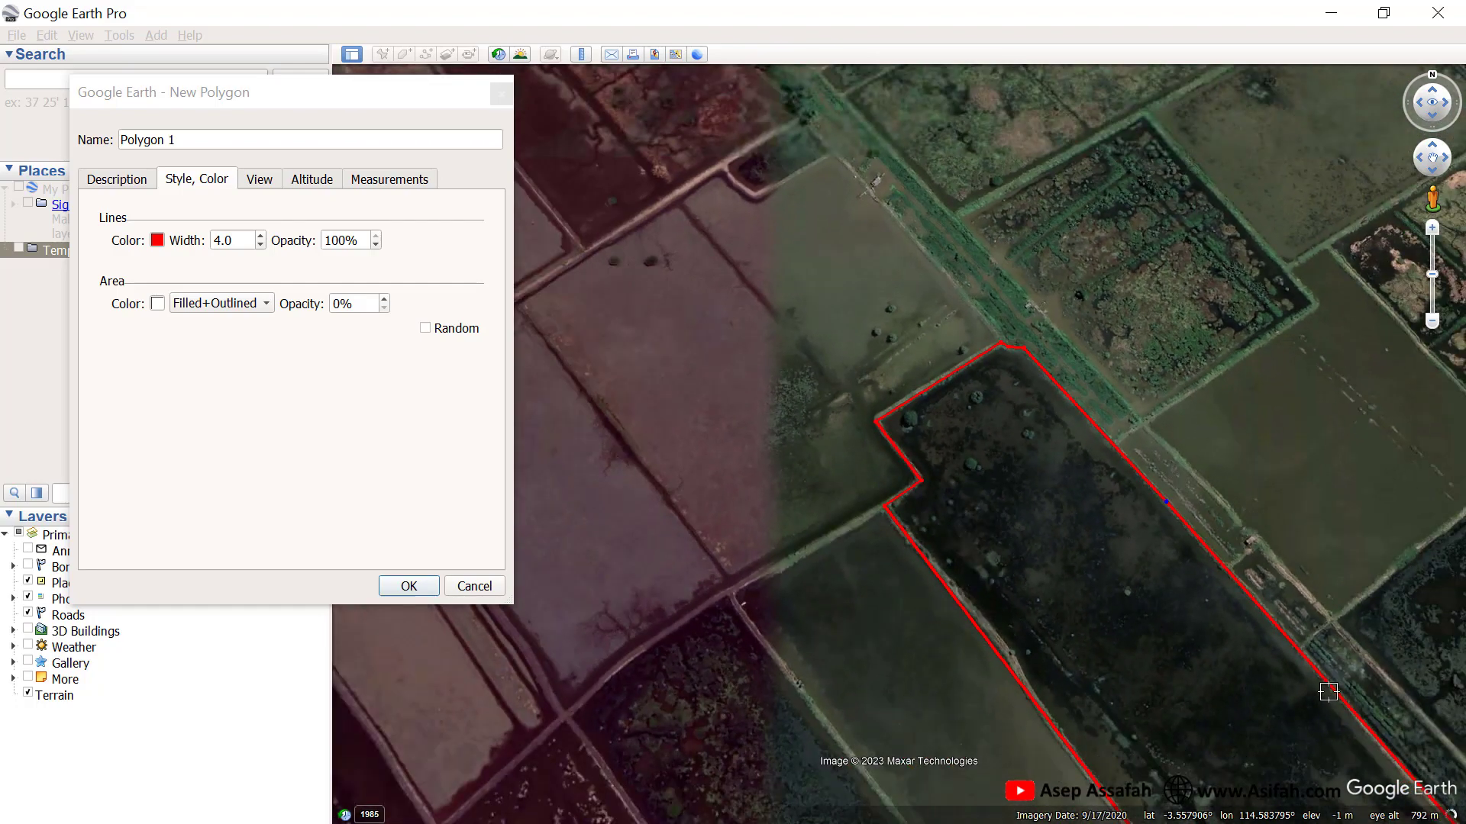
scroll(1372, 704, up, 5)
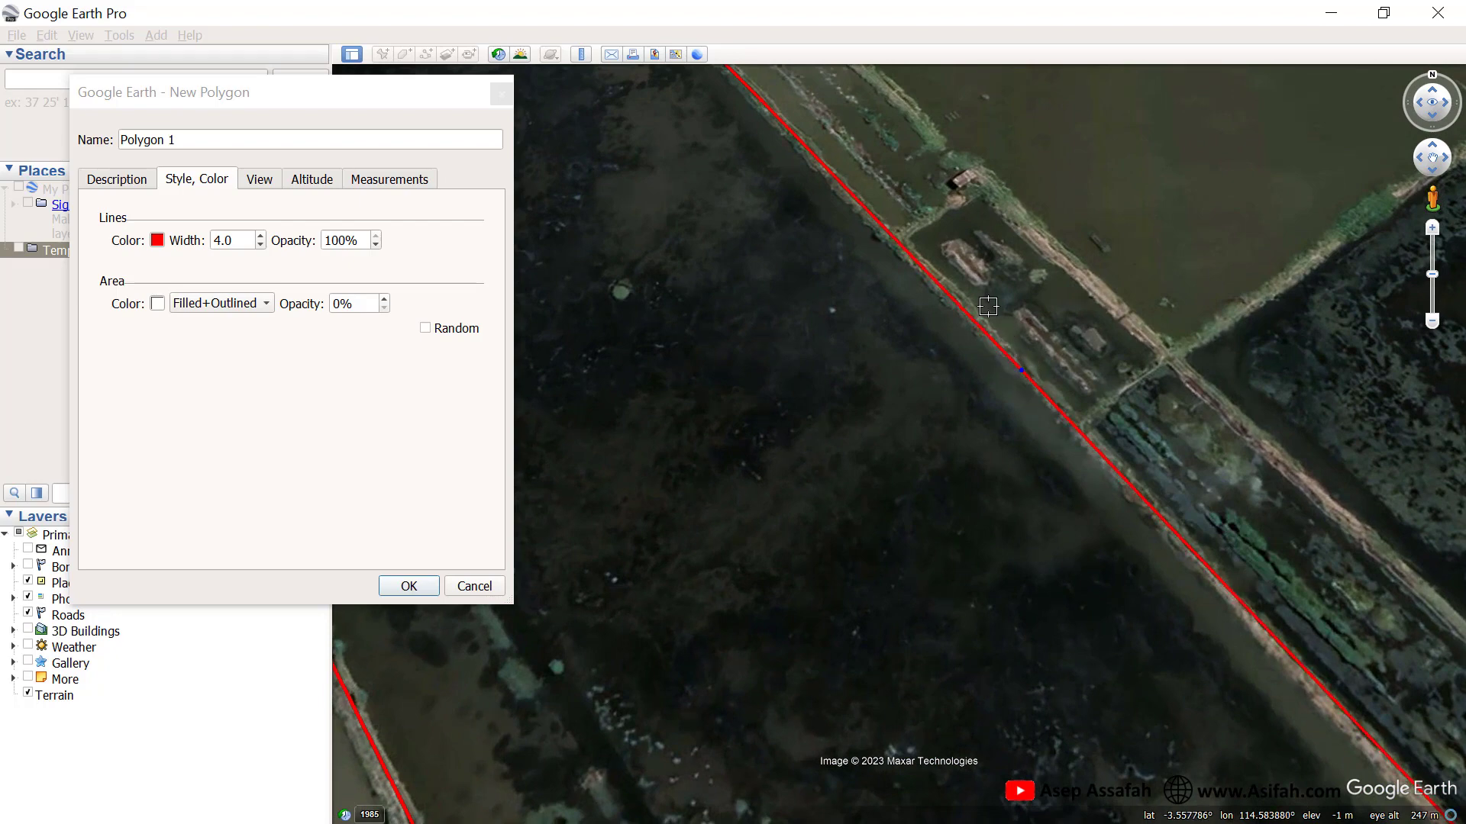
Add two more vertices on the northeast edge towards the east corner, fitting the outline to the embankment.
scroll(985, 302, down, 3)
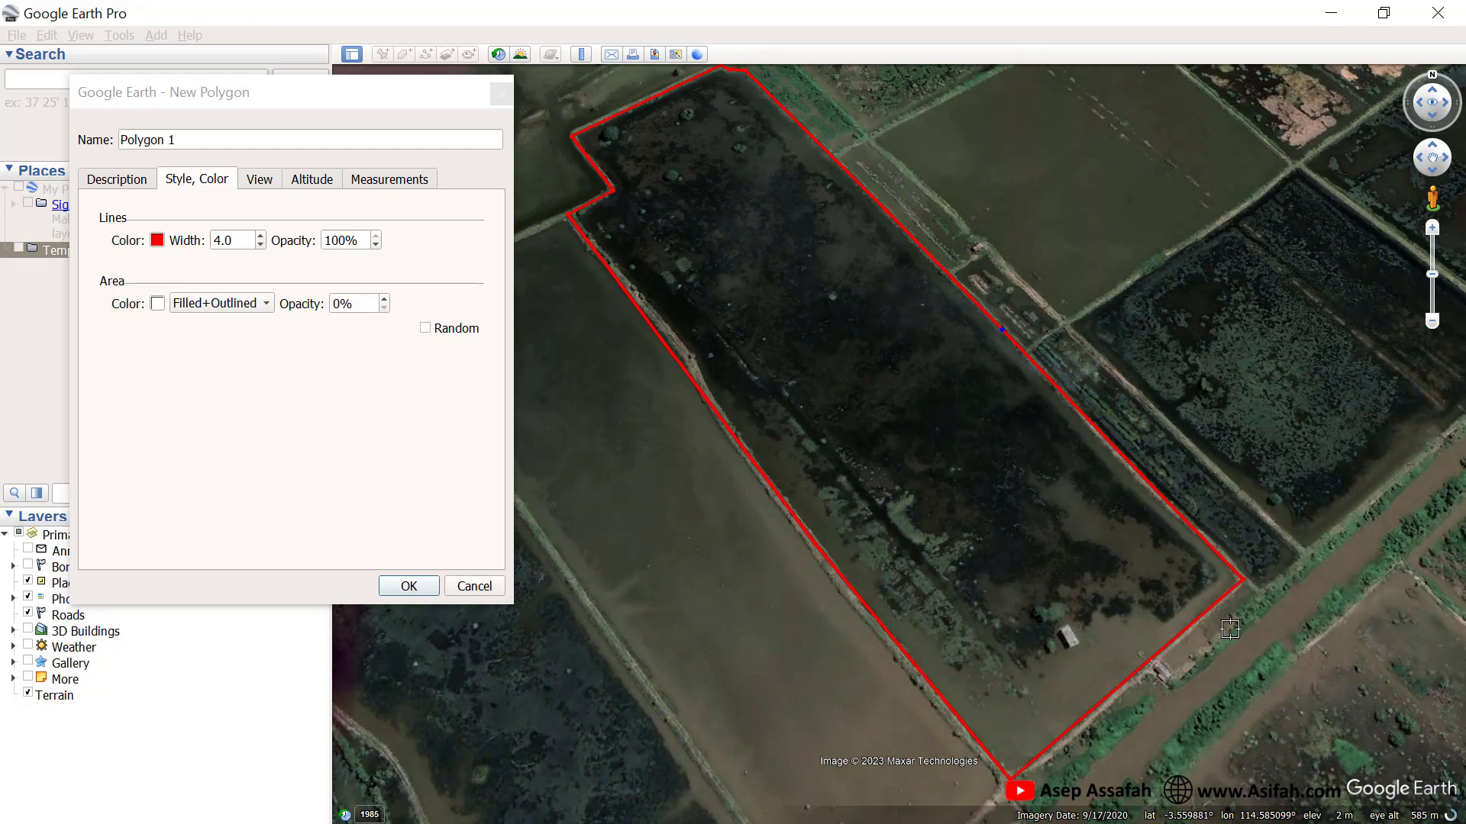
scroll(1246, 598, up, 2)
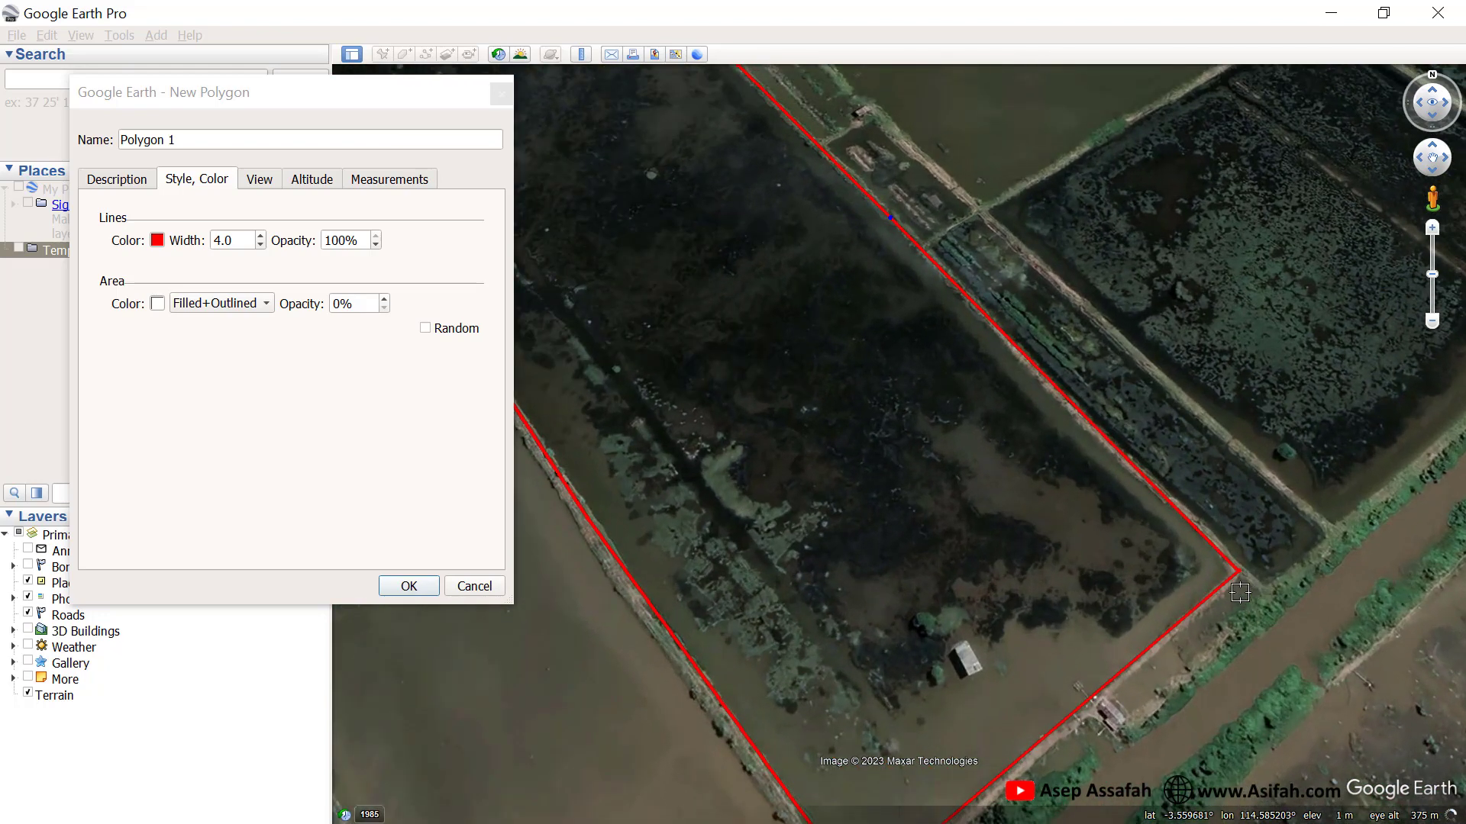
scroll(1228, 592, up, 2)
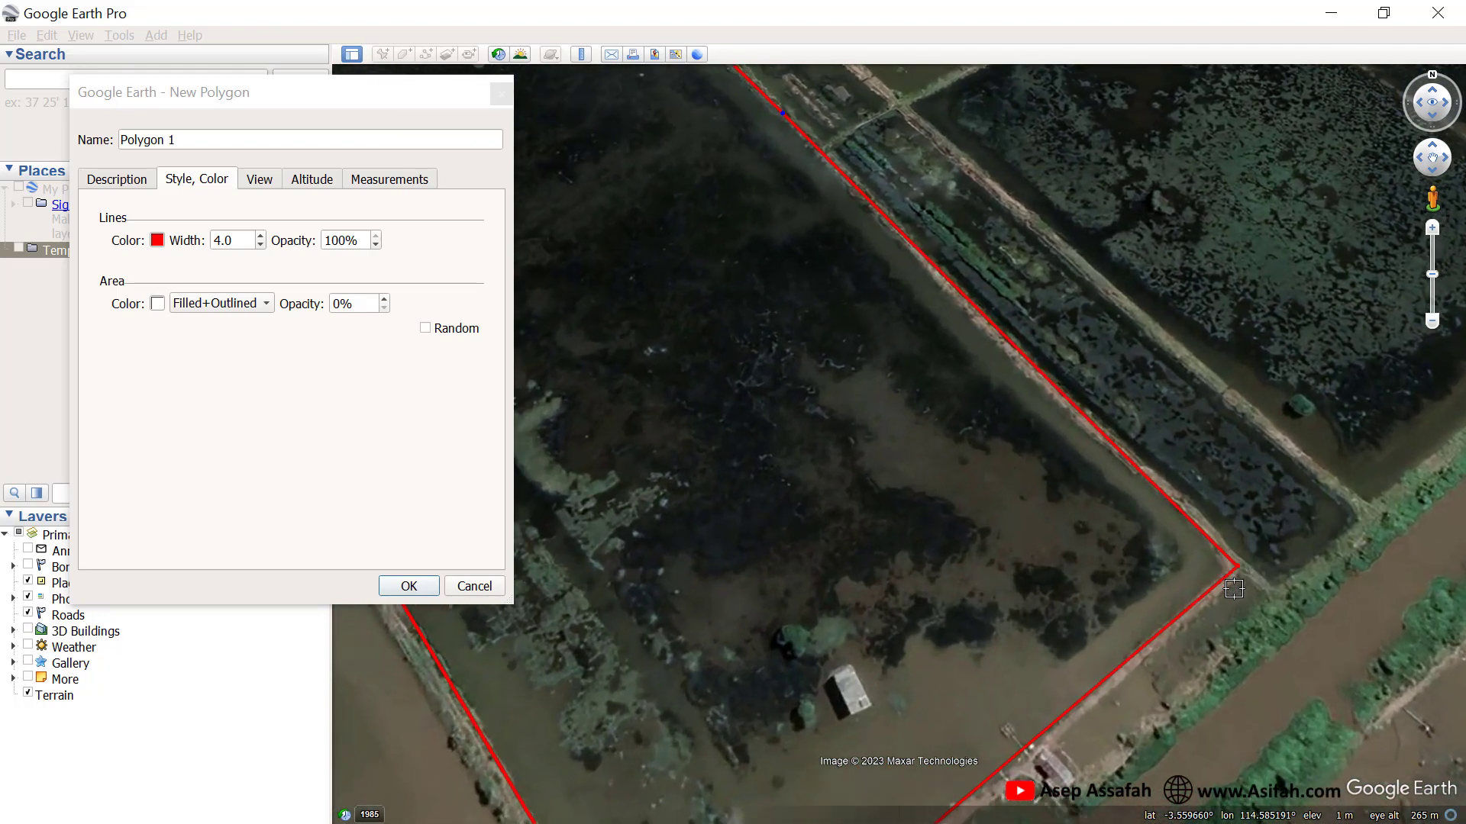
scroll(1072, 416, up, 2)
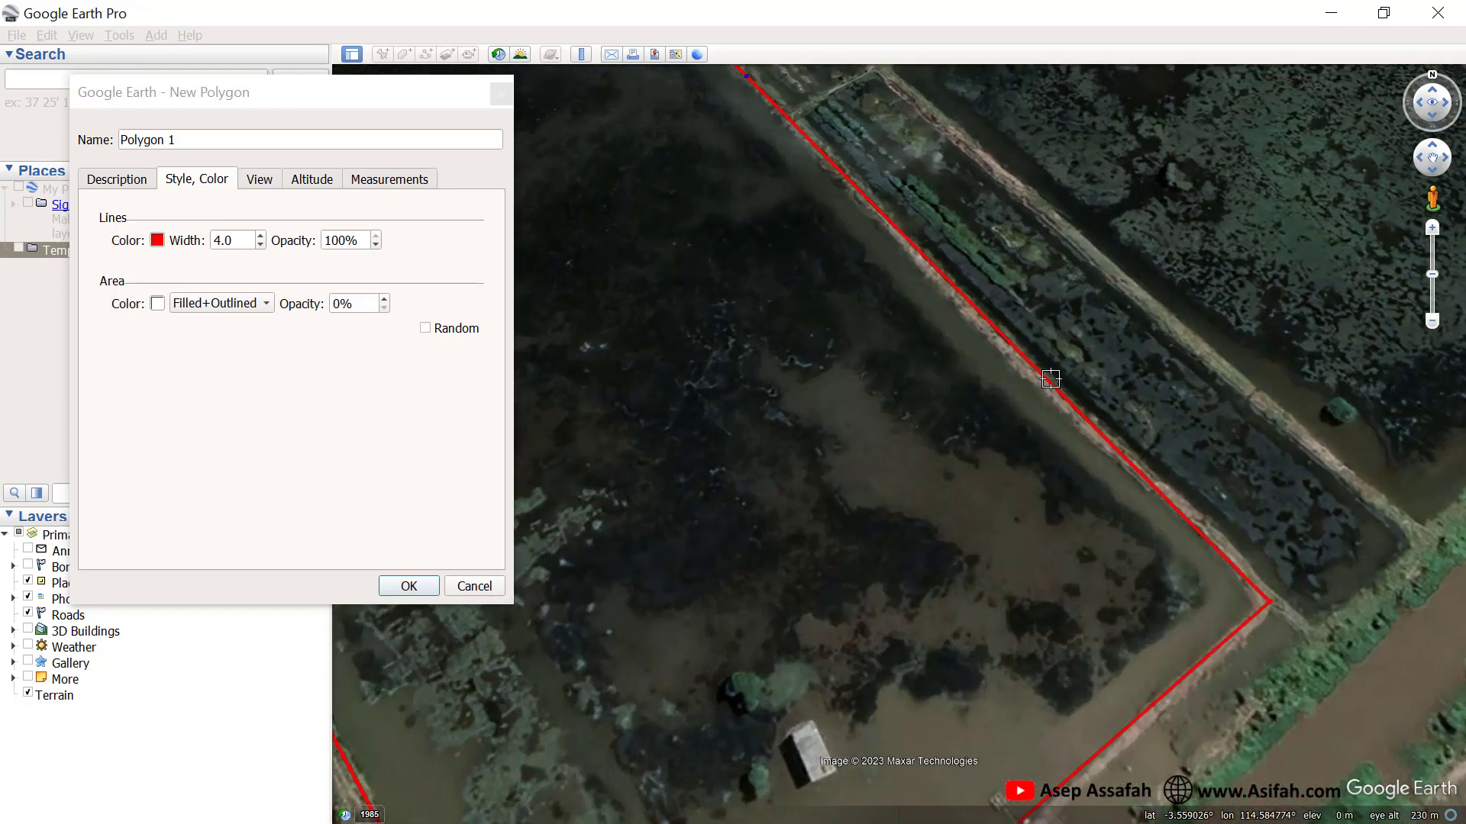
scroll(1024, 361, up, 1)
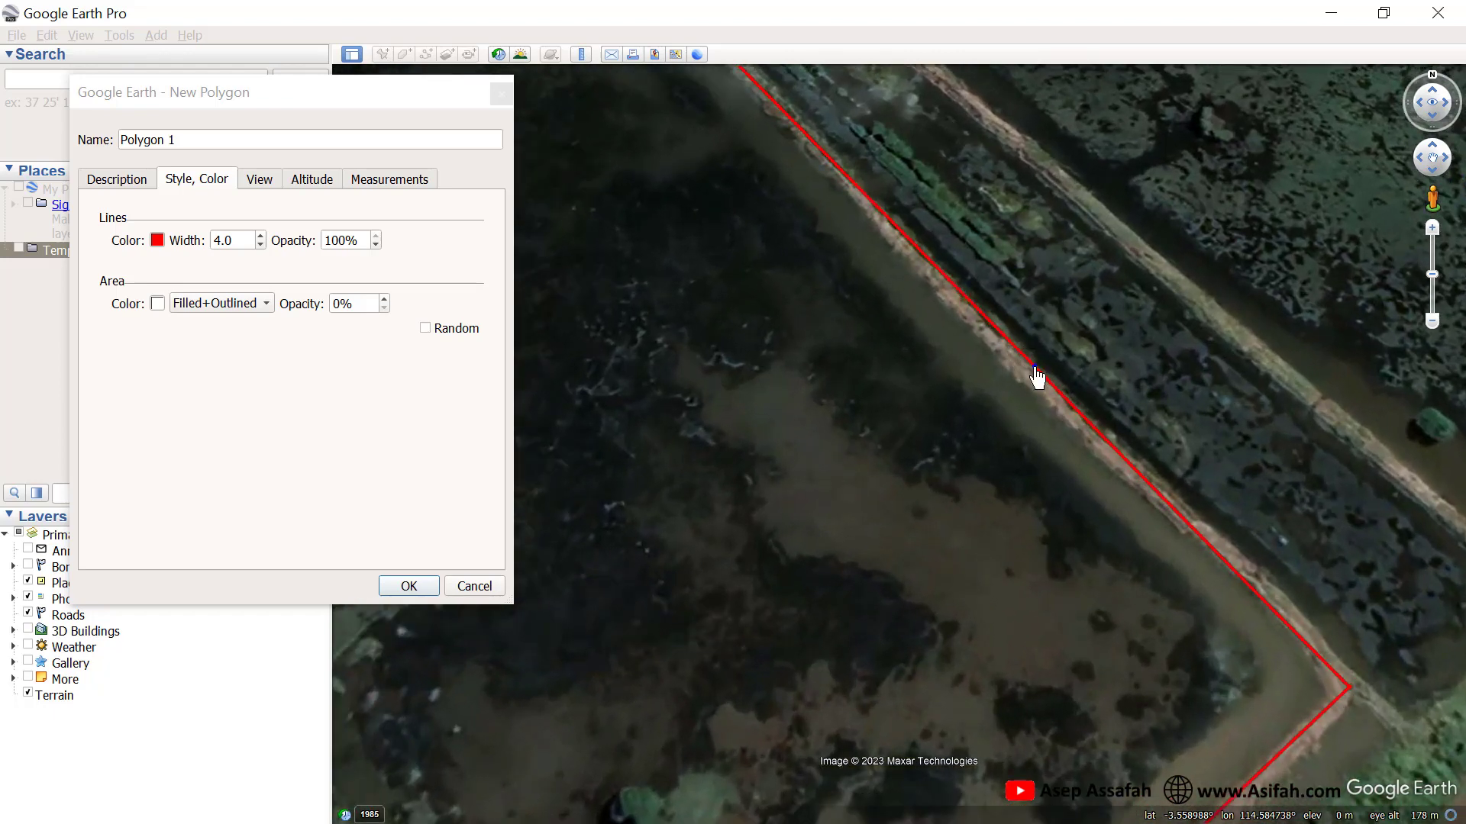
drag(1035, 369, 1029, 373)
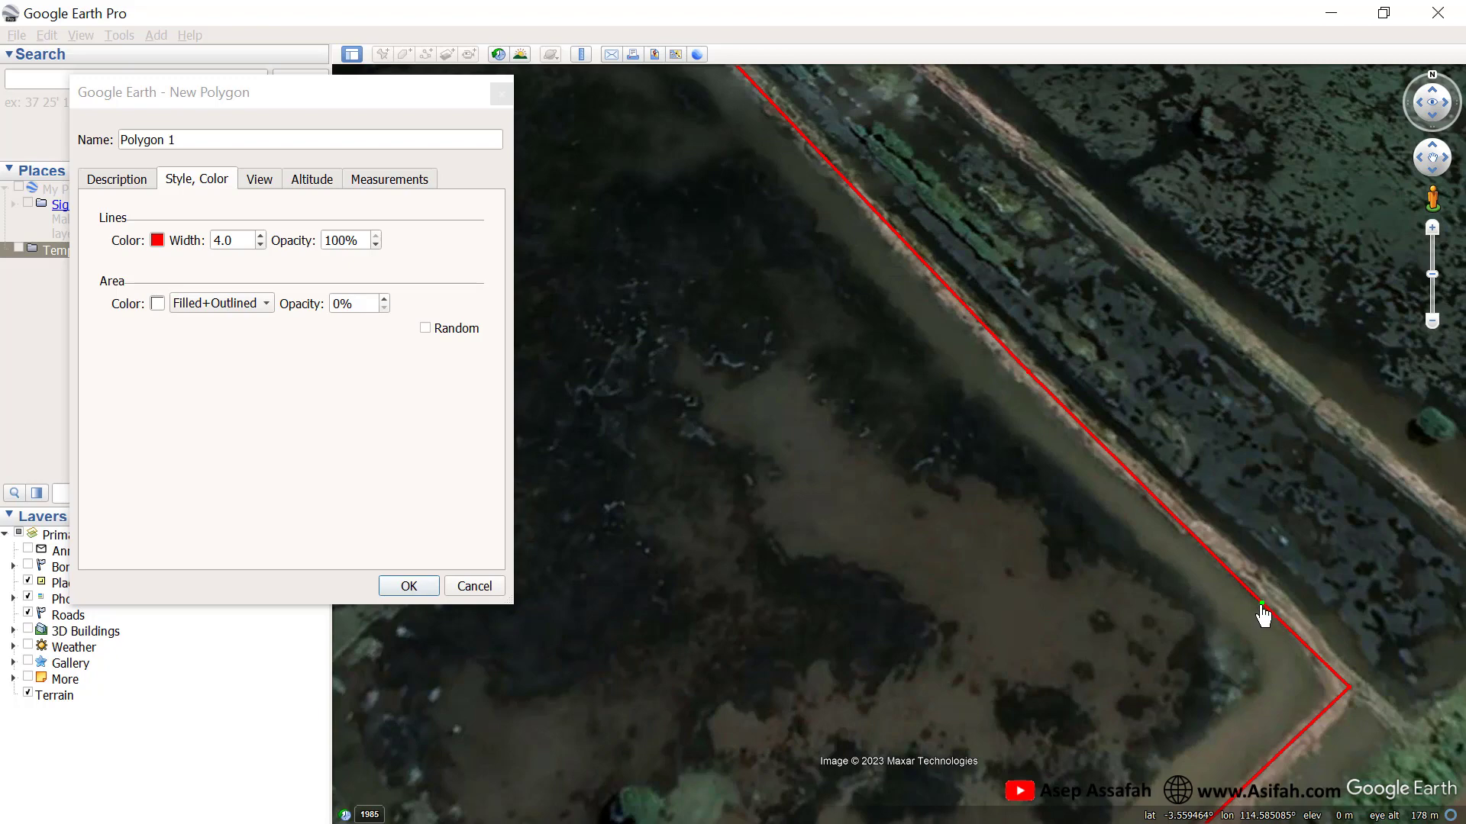
drag(1263, 615, 1276, 611)
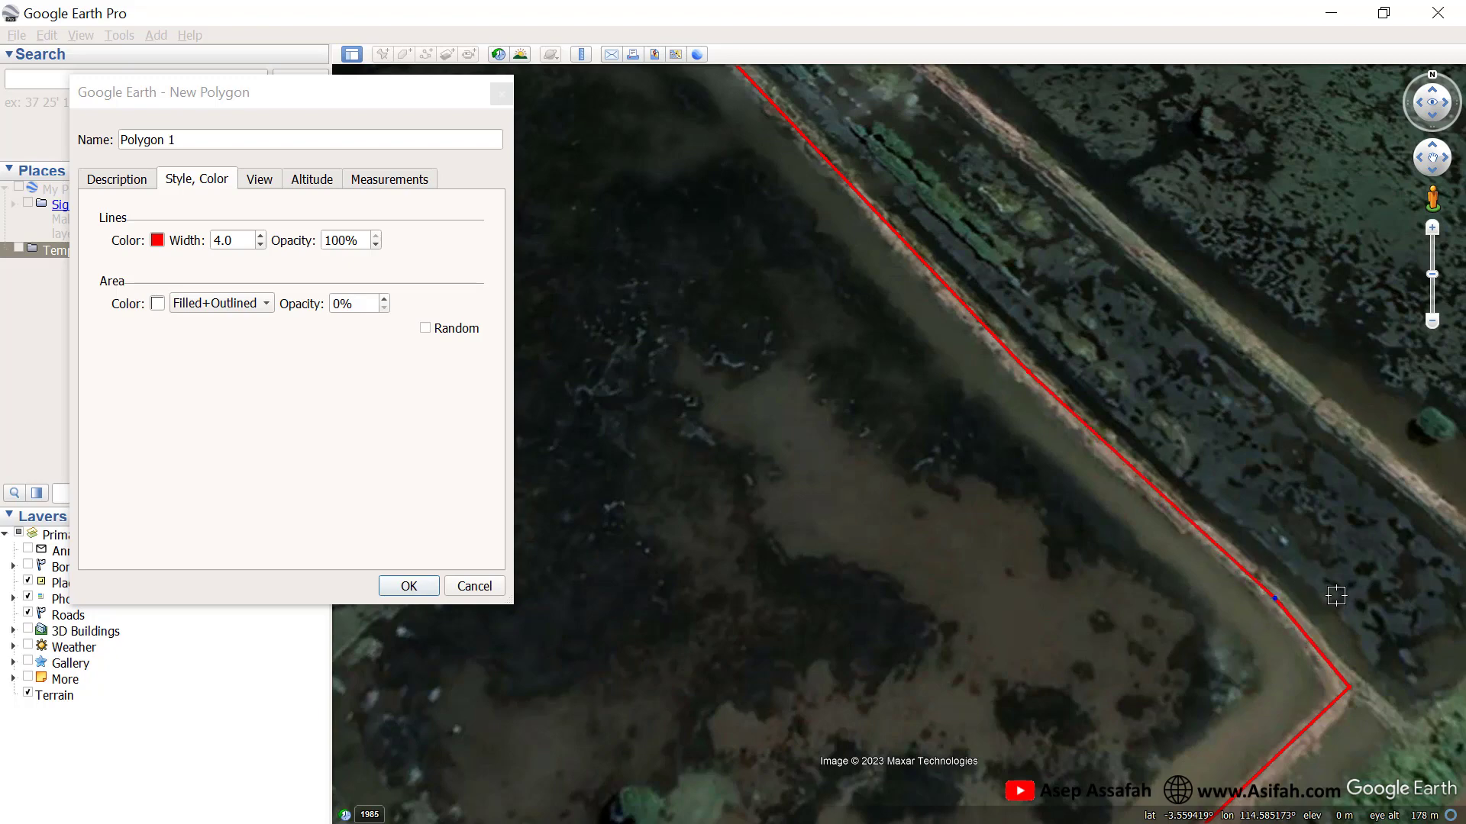
Try to add another vertex on the lower part of the southwest edge, and delete it again.
scroll(1328, 500, down, 4)
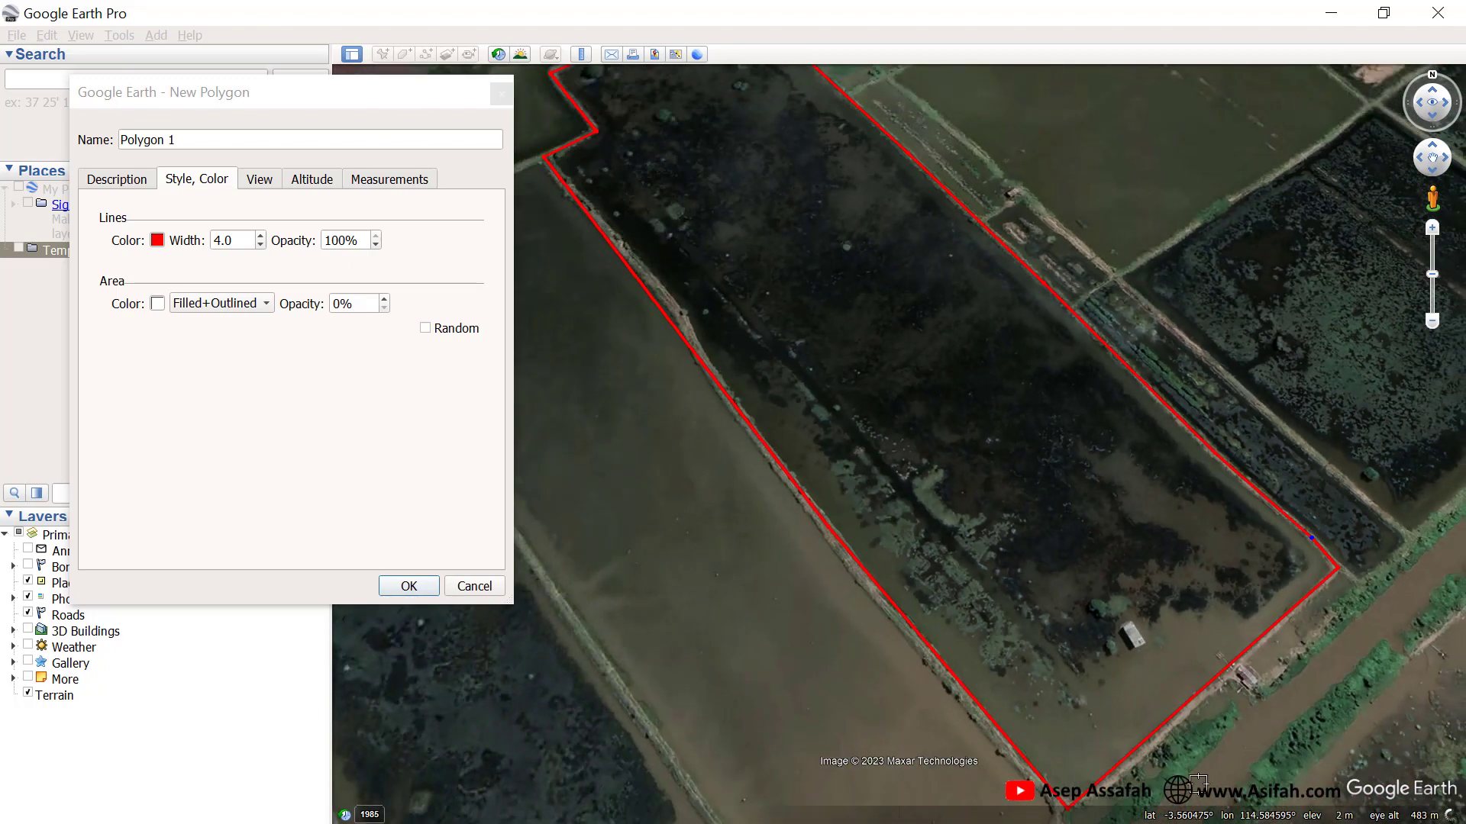
scroll(1082, 707, up, 2)
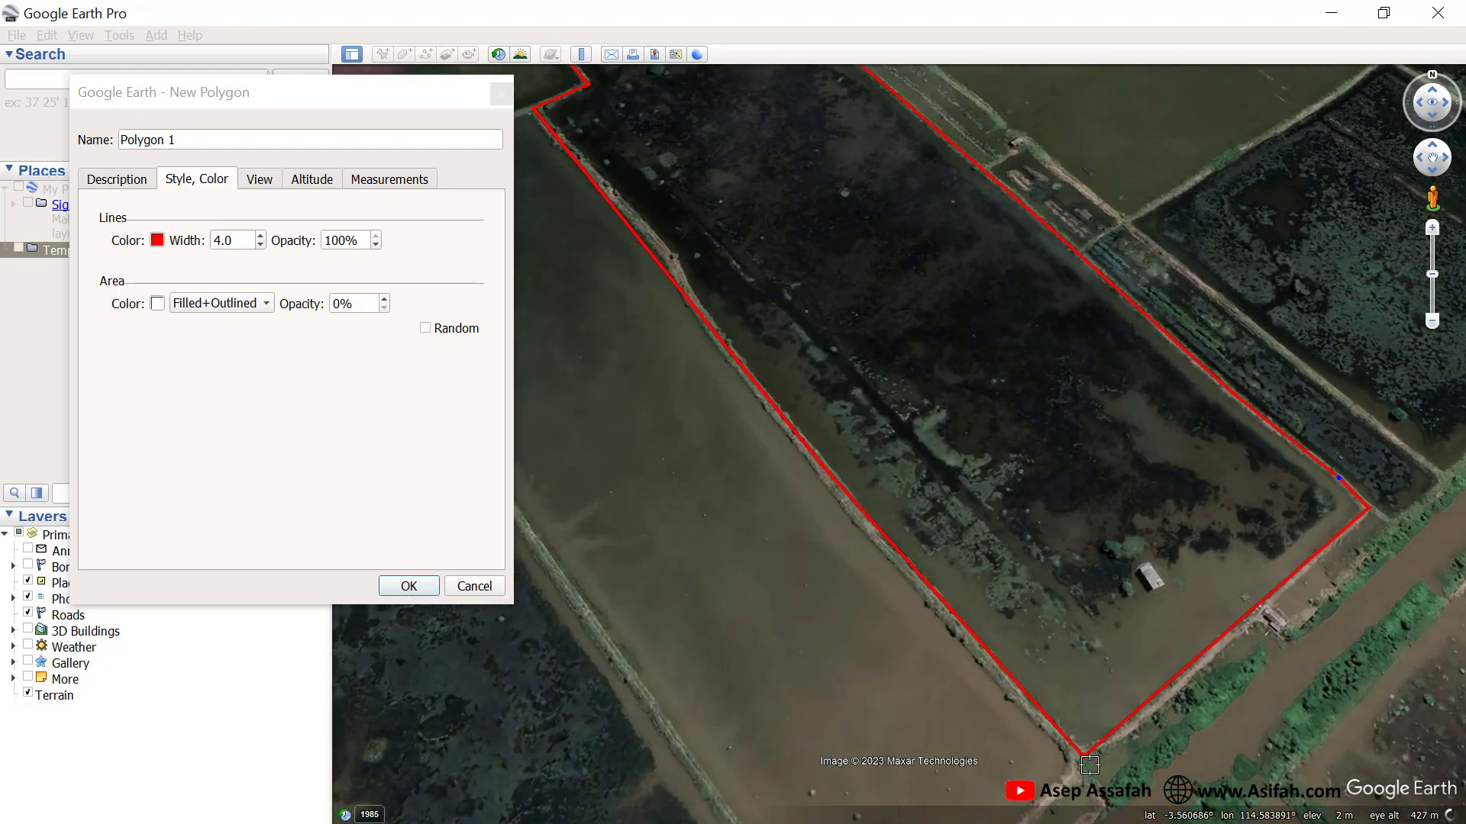
scroll(939, 605, up, 3)
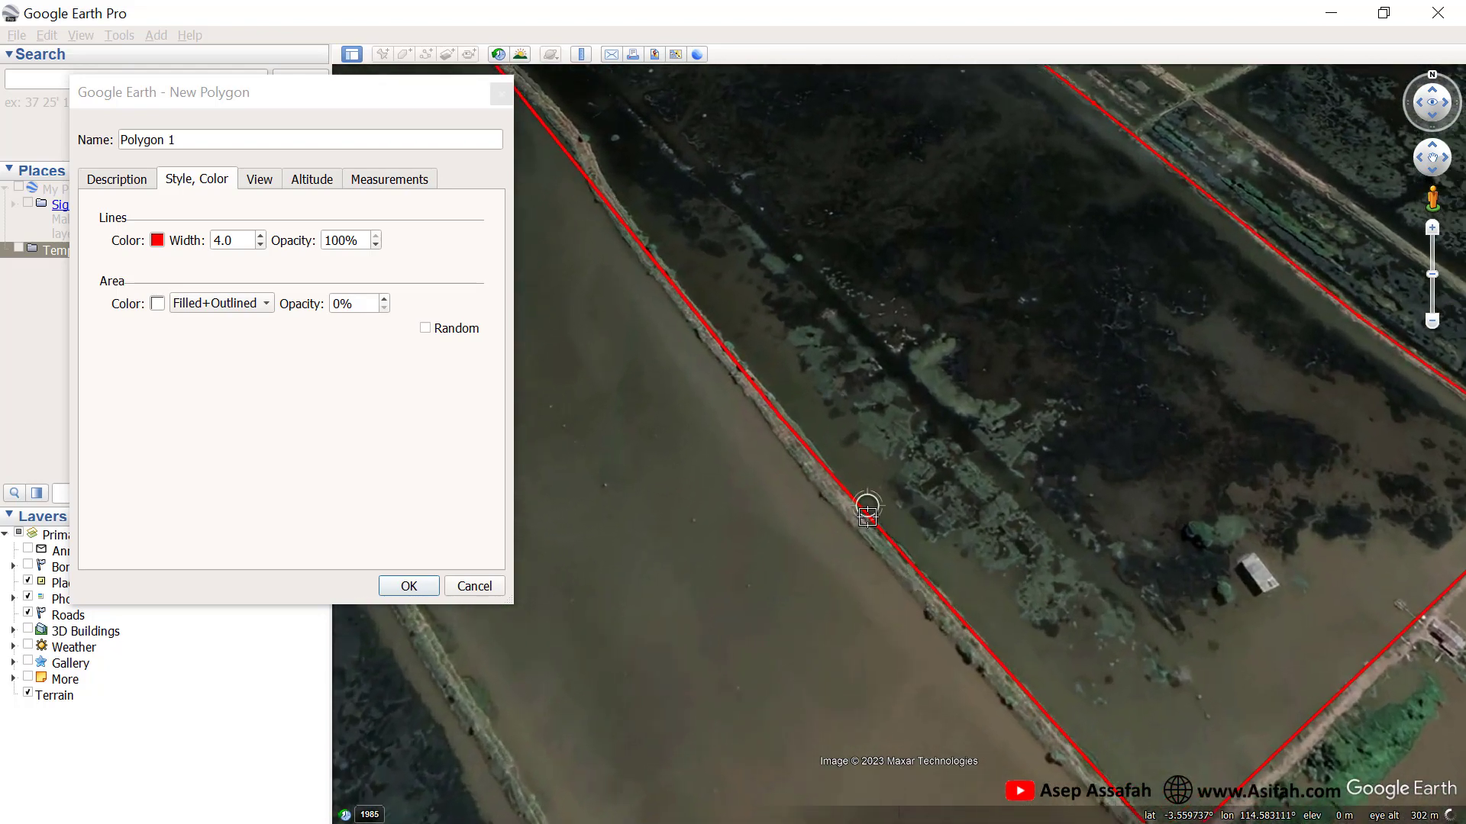
click(868, 516)
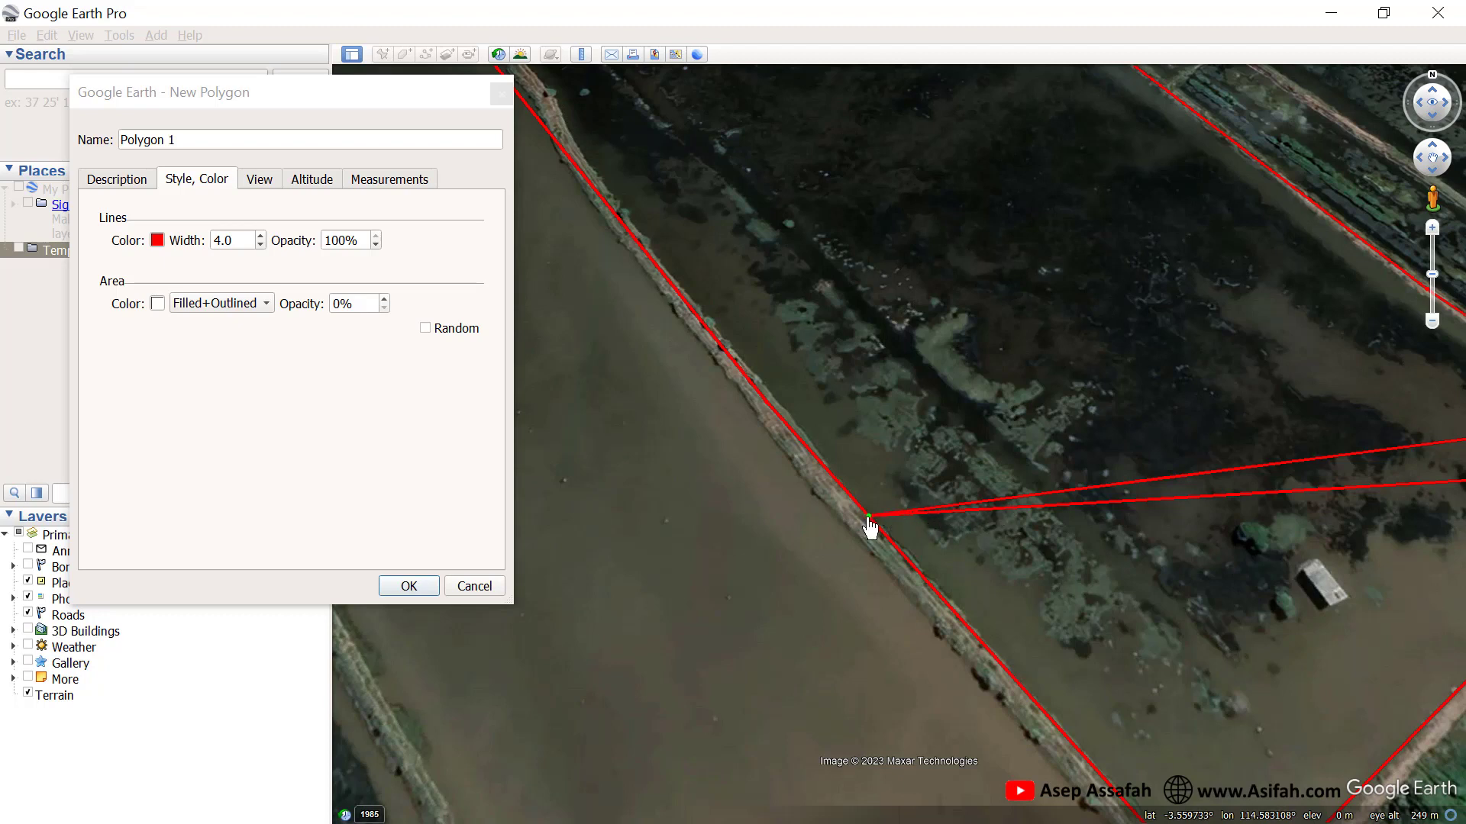
right_click(868, 518)
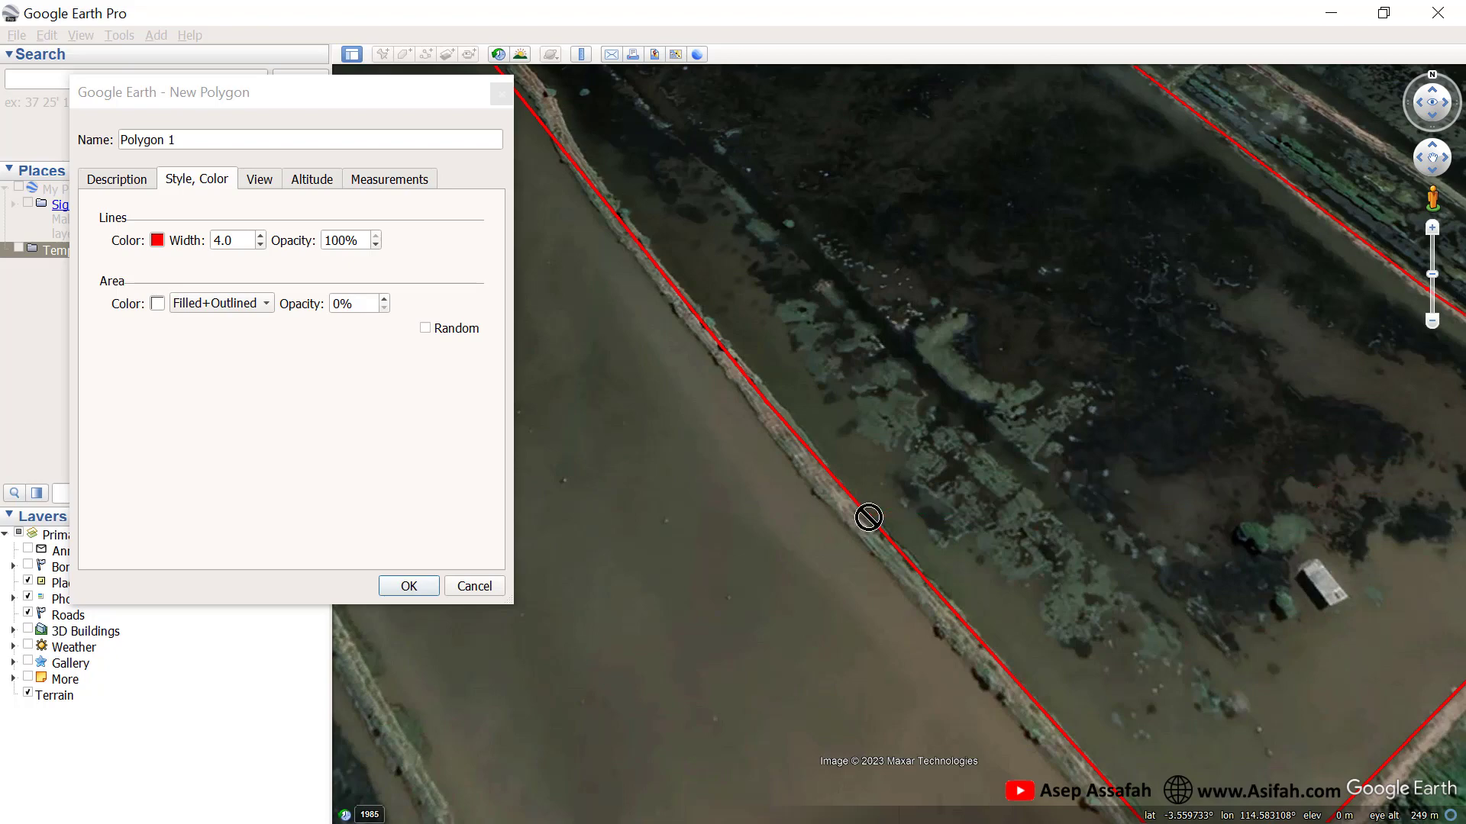
Nudge the vertex at the pond's west corner onto the embankment junction and try to add a vertex along the southwest edge.
scroll(872, 497, up, 1)
scroll(873, 496, down, 3)
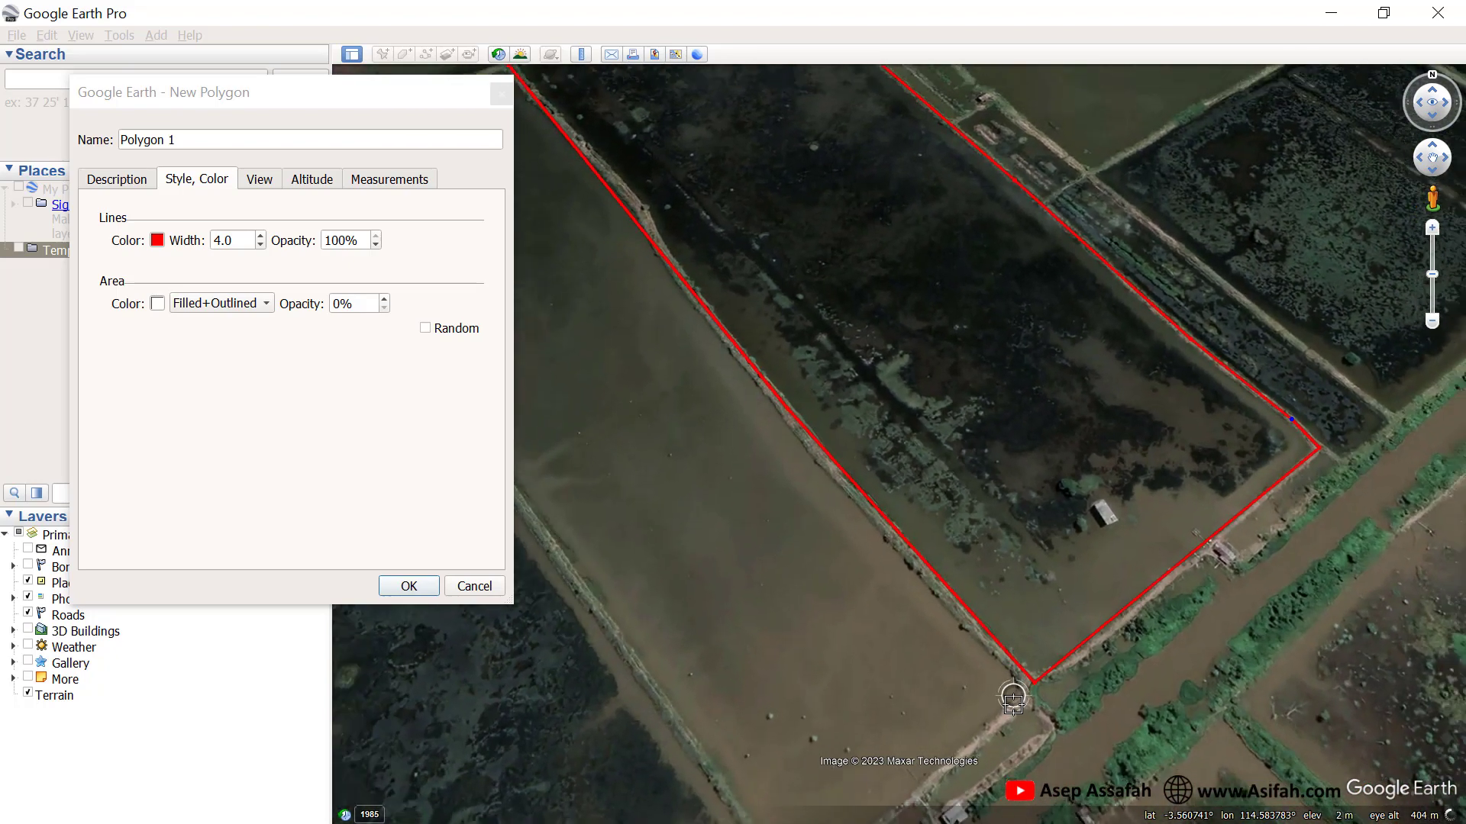
scroll(647, 271, up, 1)
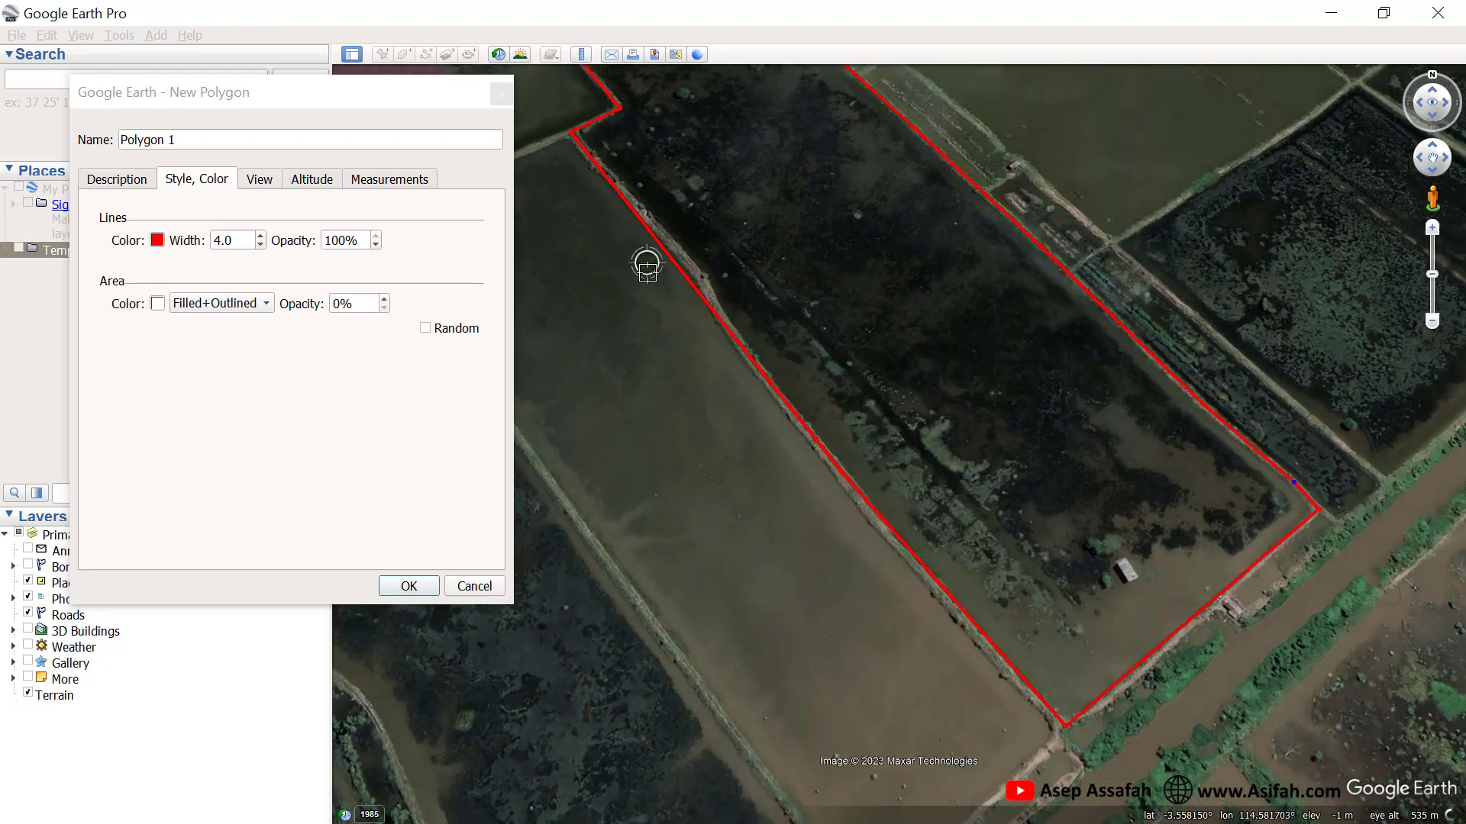
scroll(561, 105, up, 2)
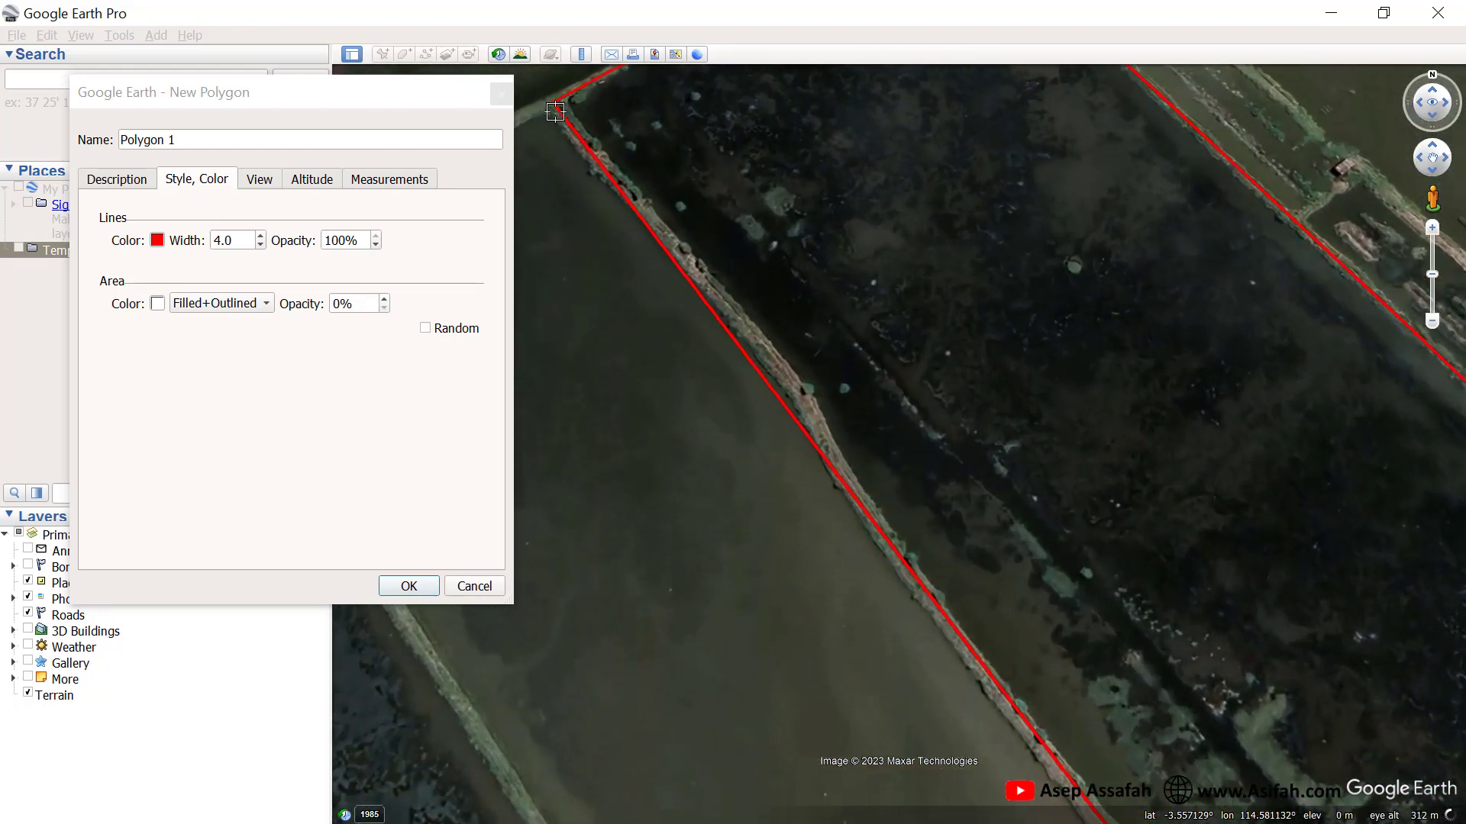
drag(557, 105, 560, 105)
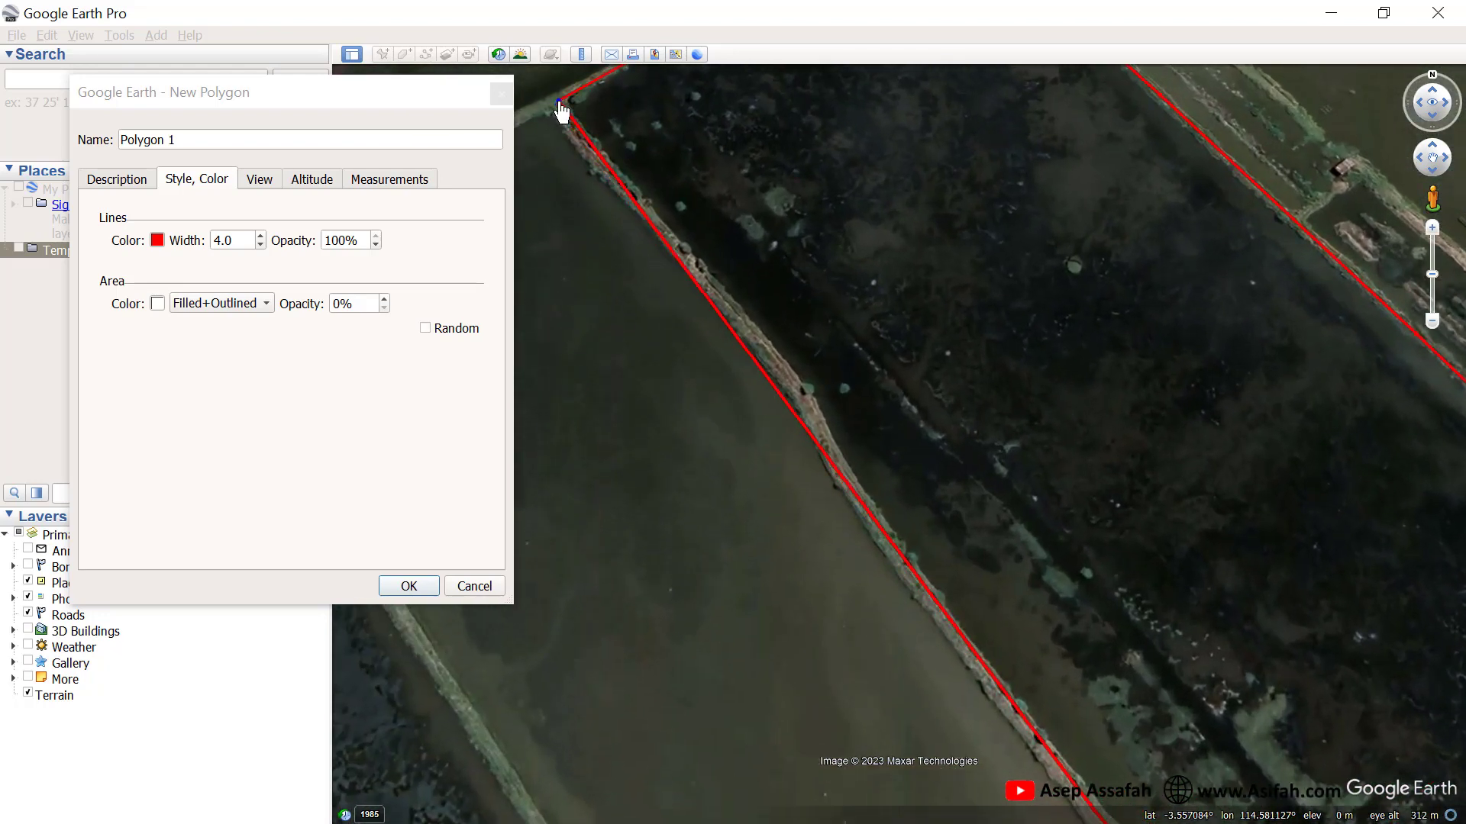
click(798, 420)
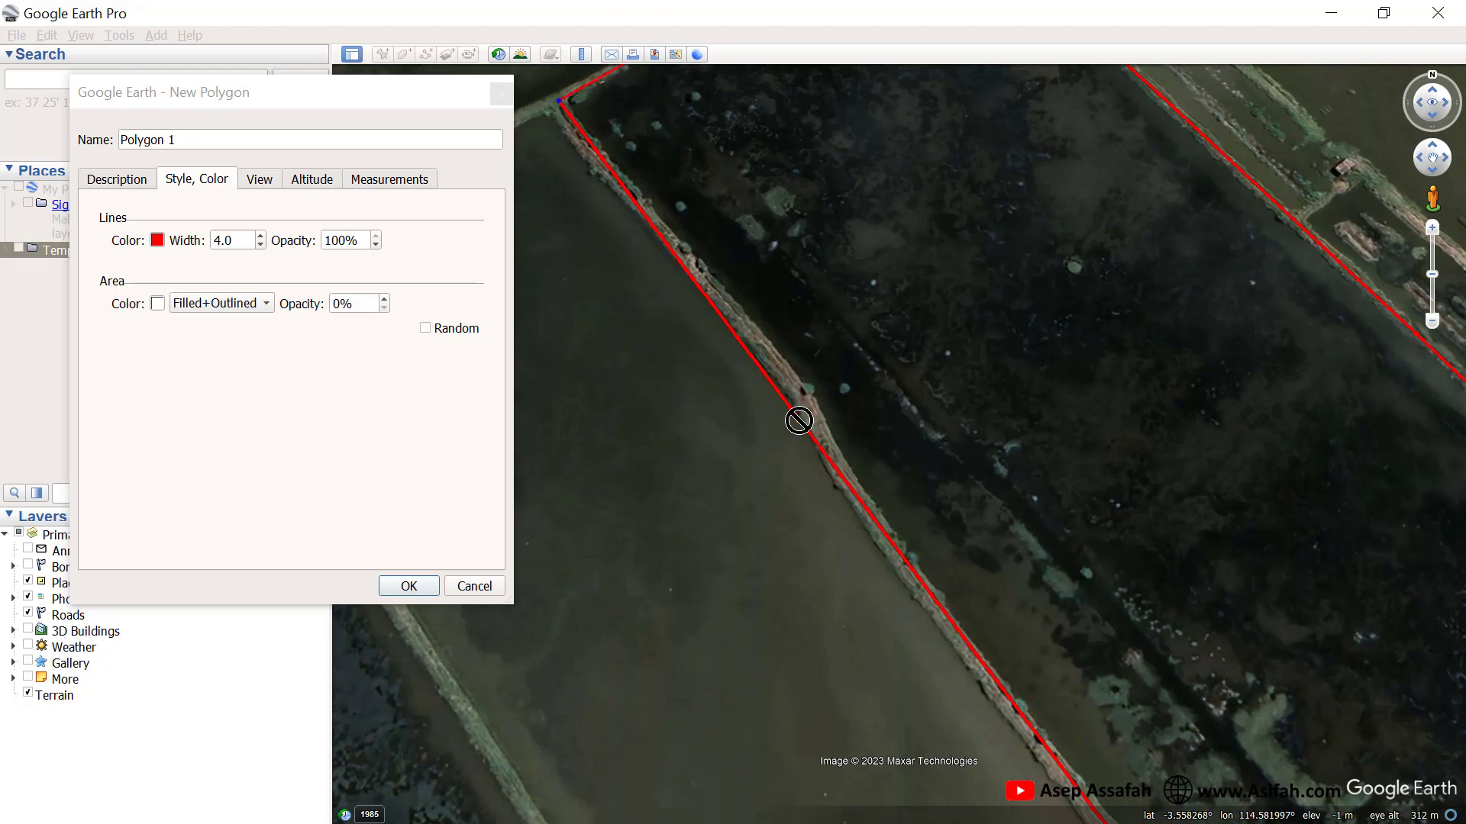
scroll(791, 294, down, 3)
scroll(797, 303, down, 2)
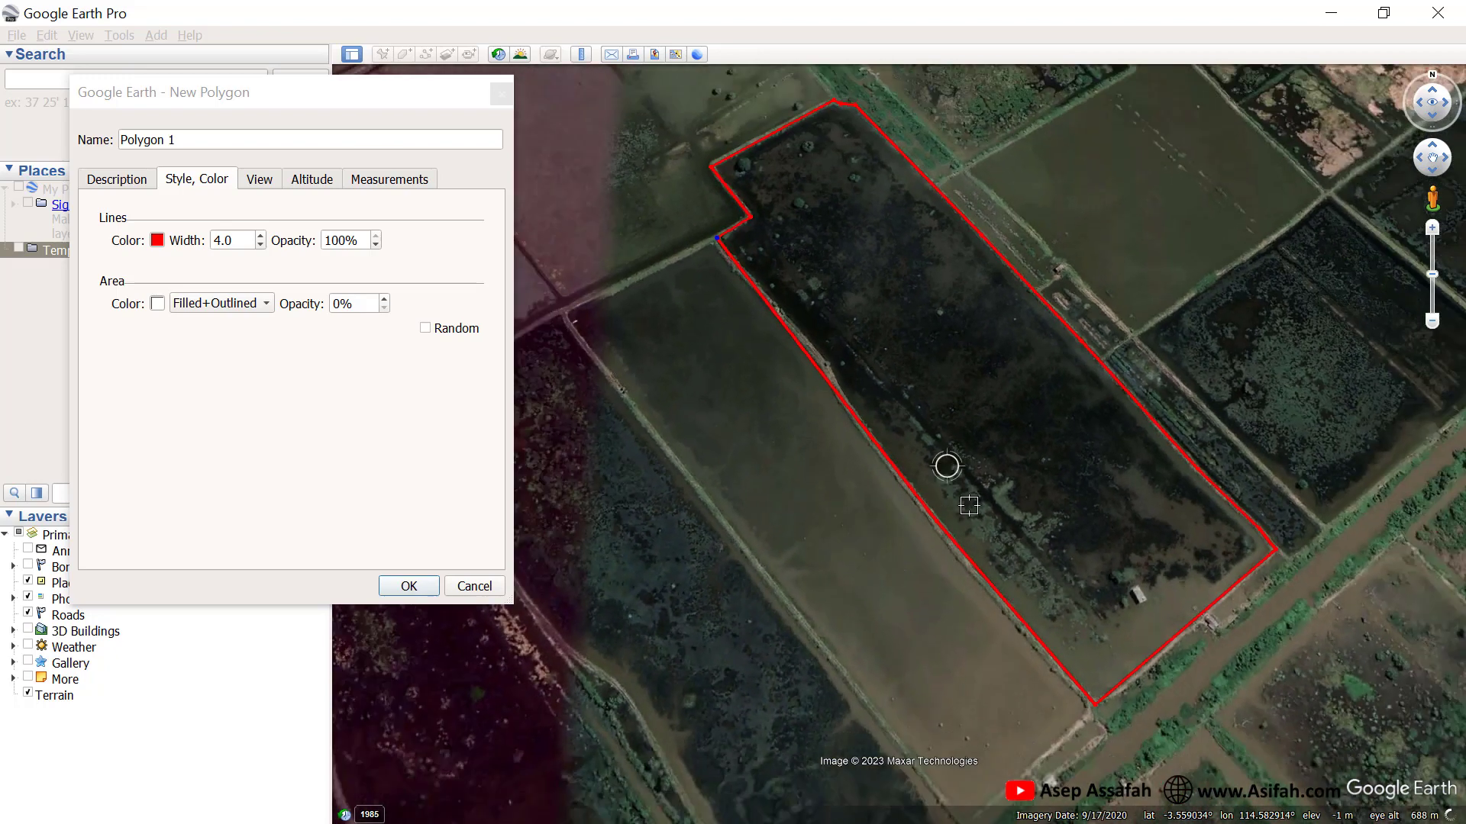
Add a vertex on the lower part of the pond's southwest edge, on the embankment.
scroll(1063, 687, up, 3)
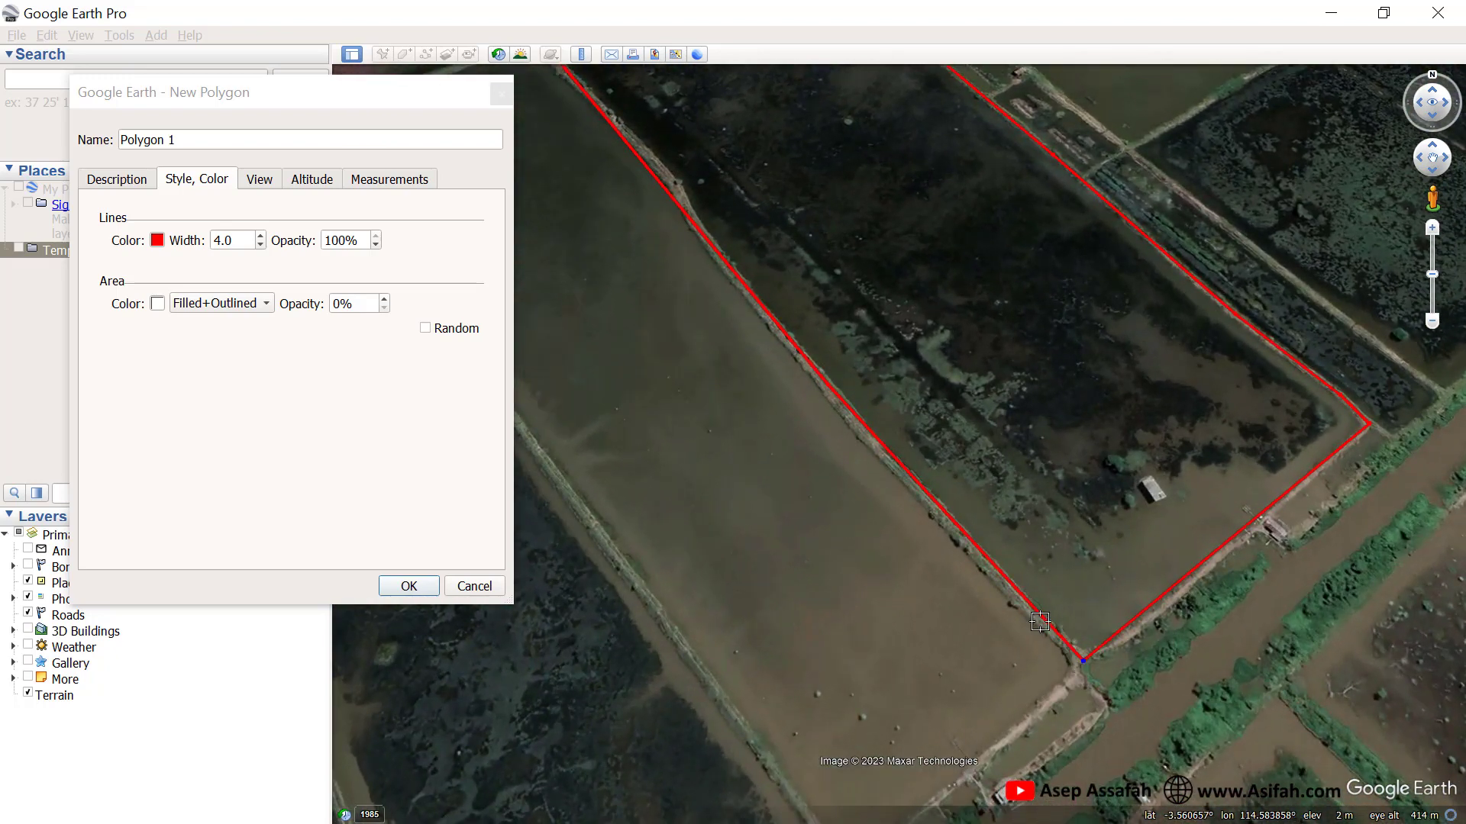
click(876, 434)
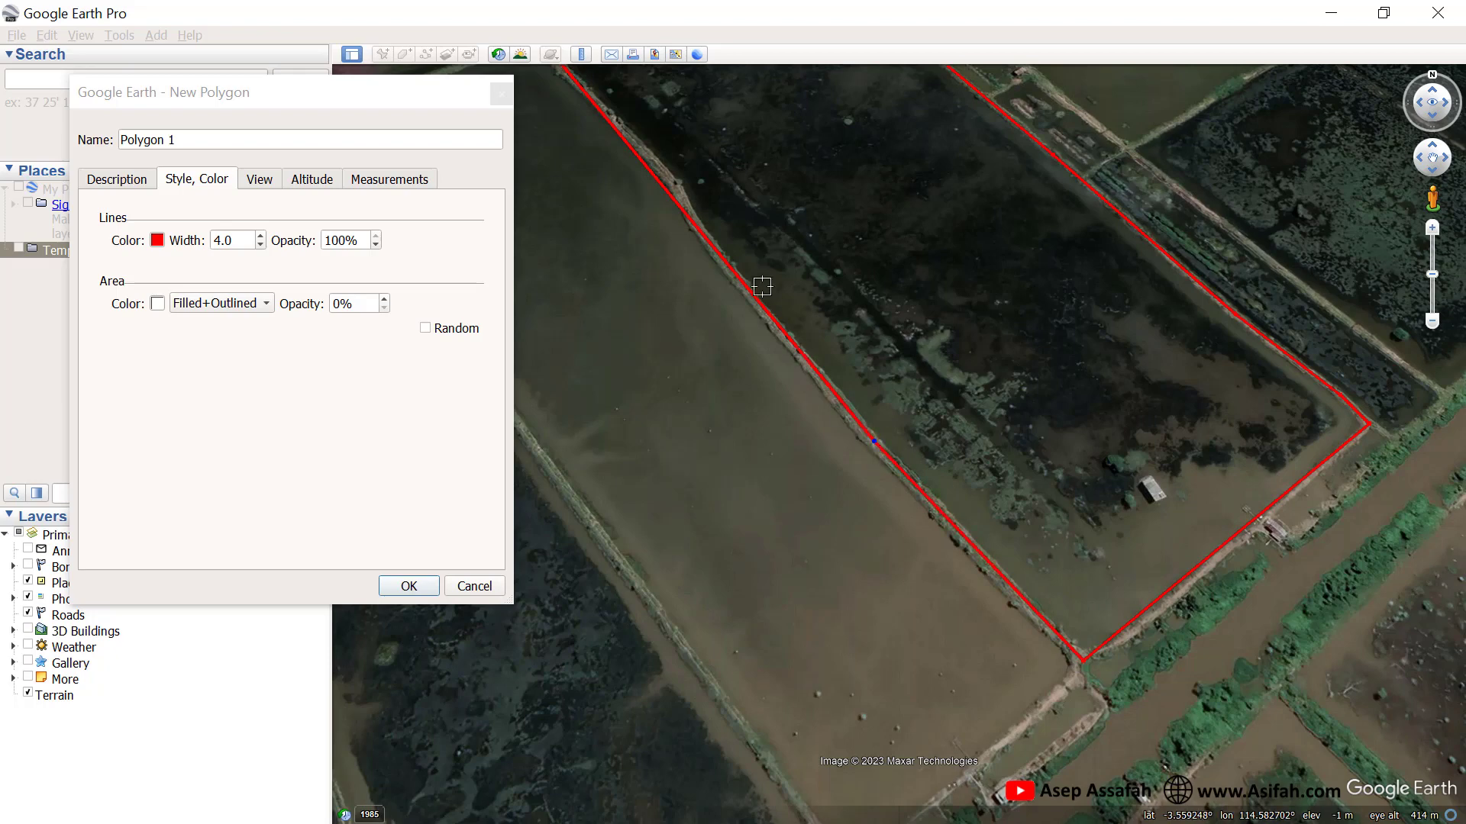
scroll(671, 187, up, 3)
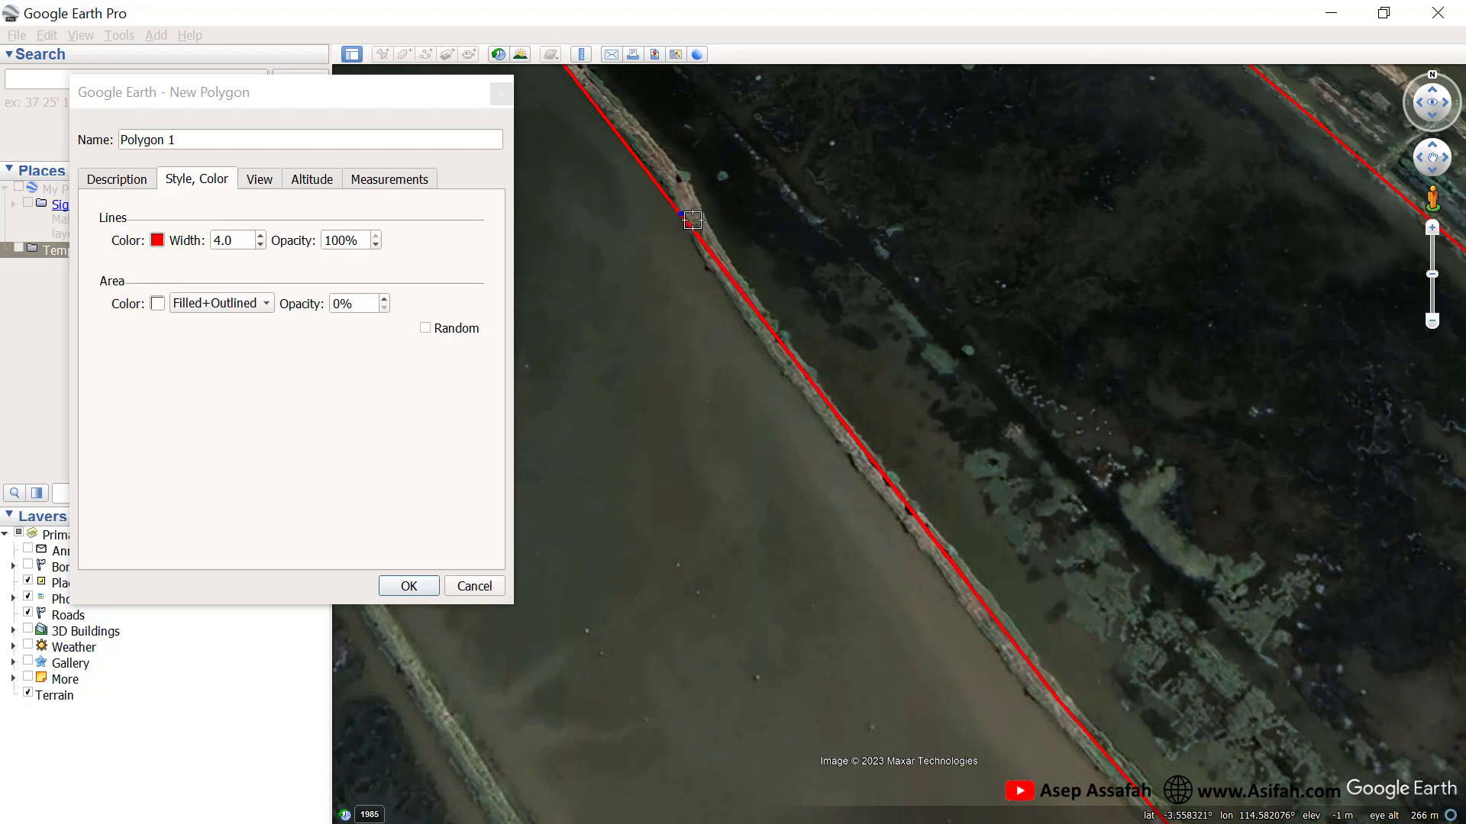
click(685, 203)
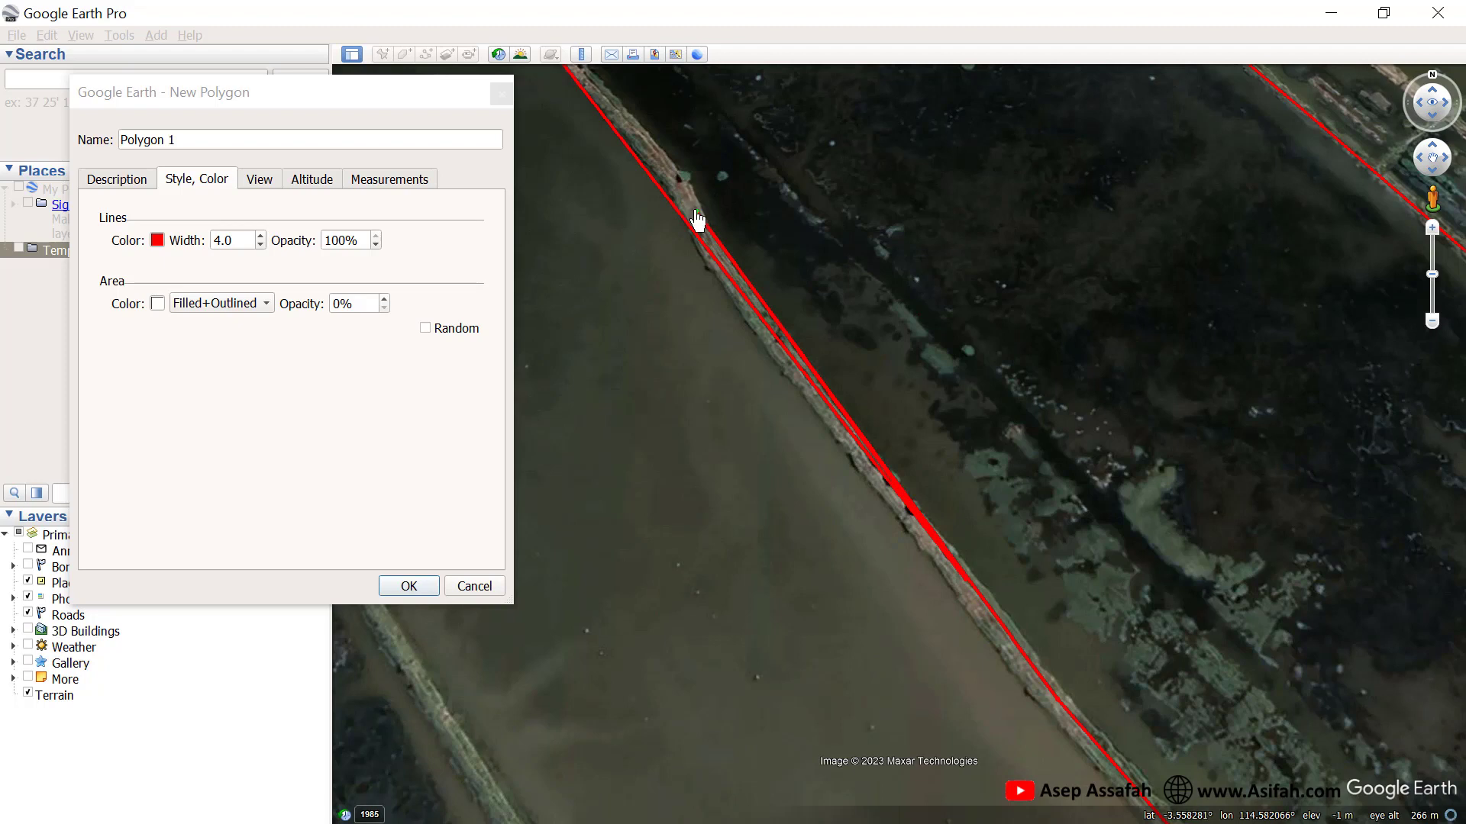
right_click(697, 221)
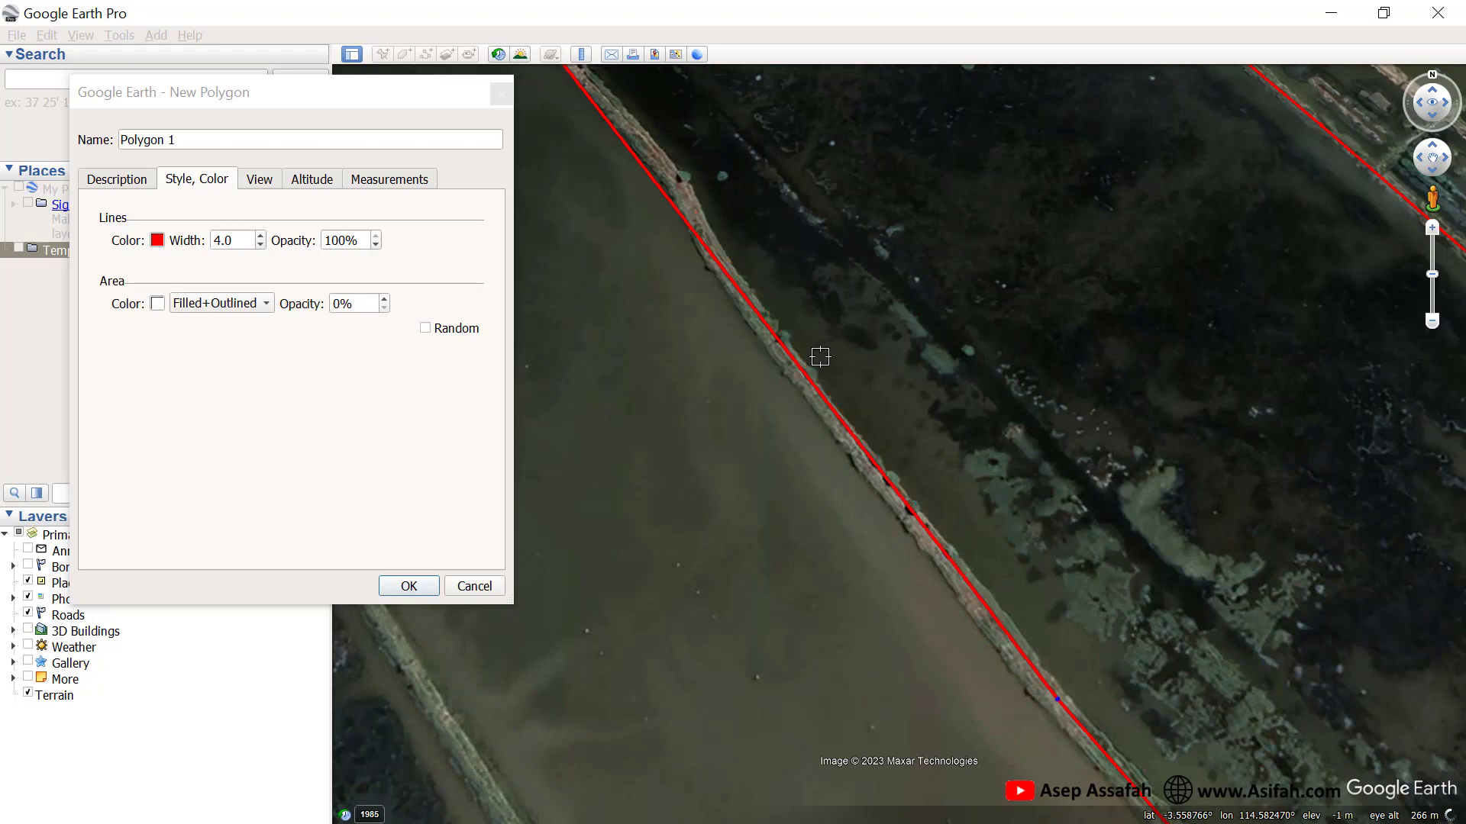
drag(1056, 700, 1039, 681)
click(719, 255)
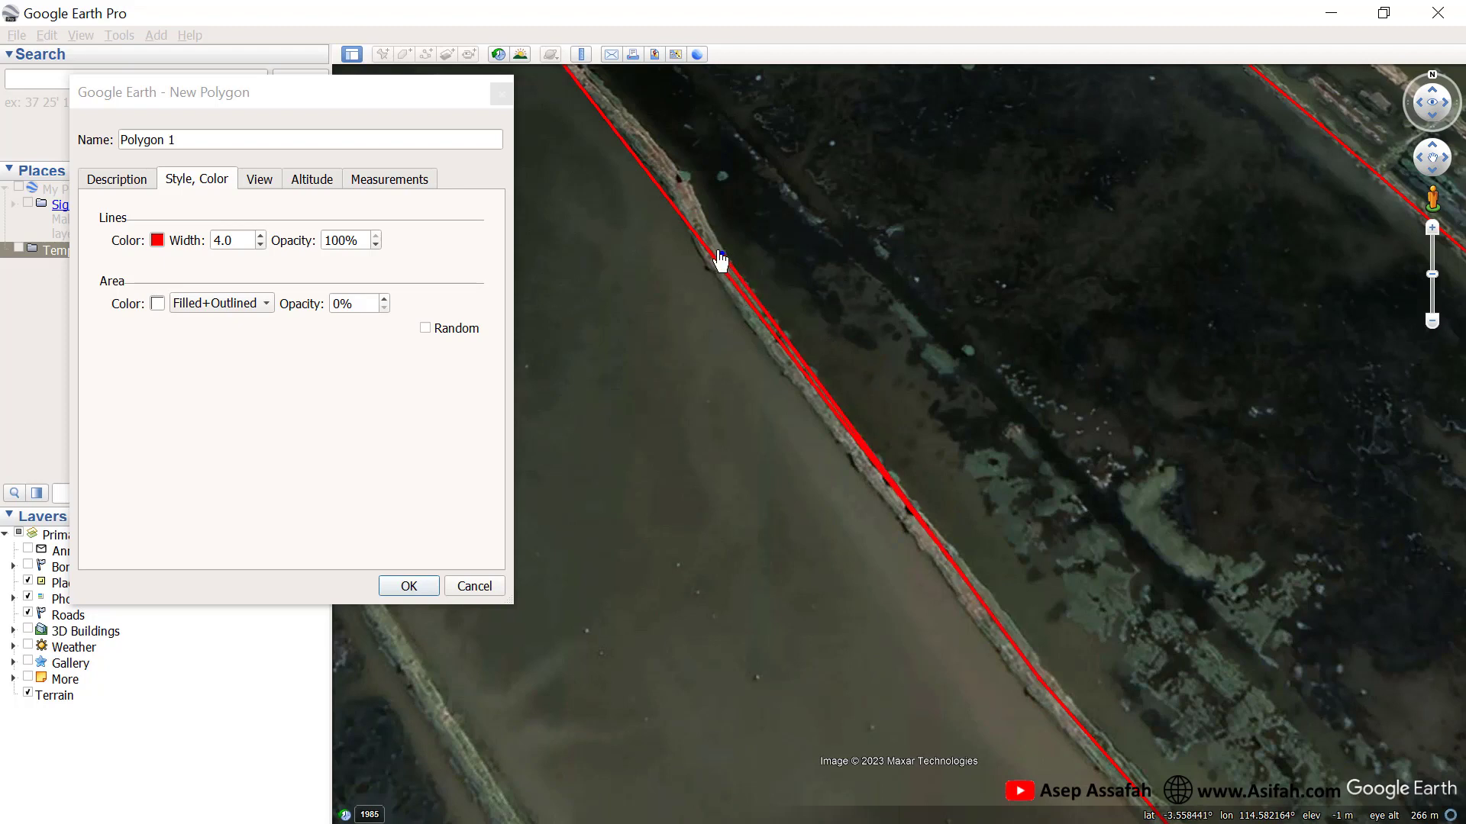
drag(720, 255, 716, 250)
right_click(716, 251)
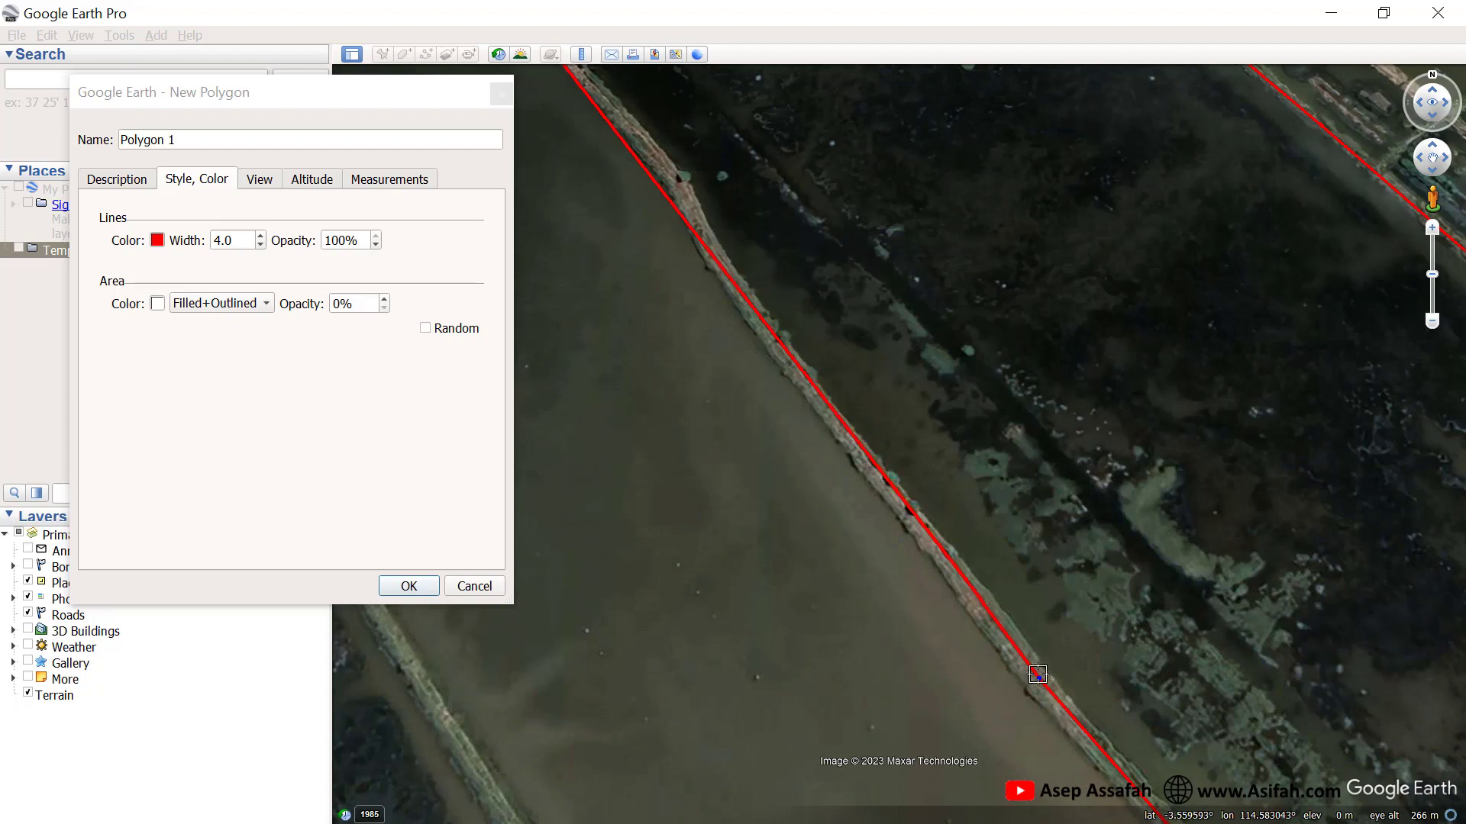
Shift the lower southwest vertex along the embankment and place two vertices at the bend so the outline follows it.
mouse_move(1039, 678)
mouse_down()
mouse_move(1016, 663)
mouse_move(1026, 669)
mouse_up()
click(714, 258)
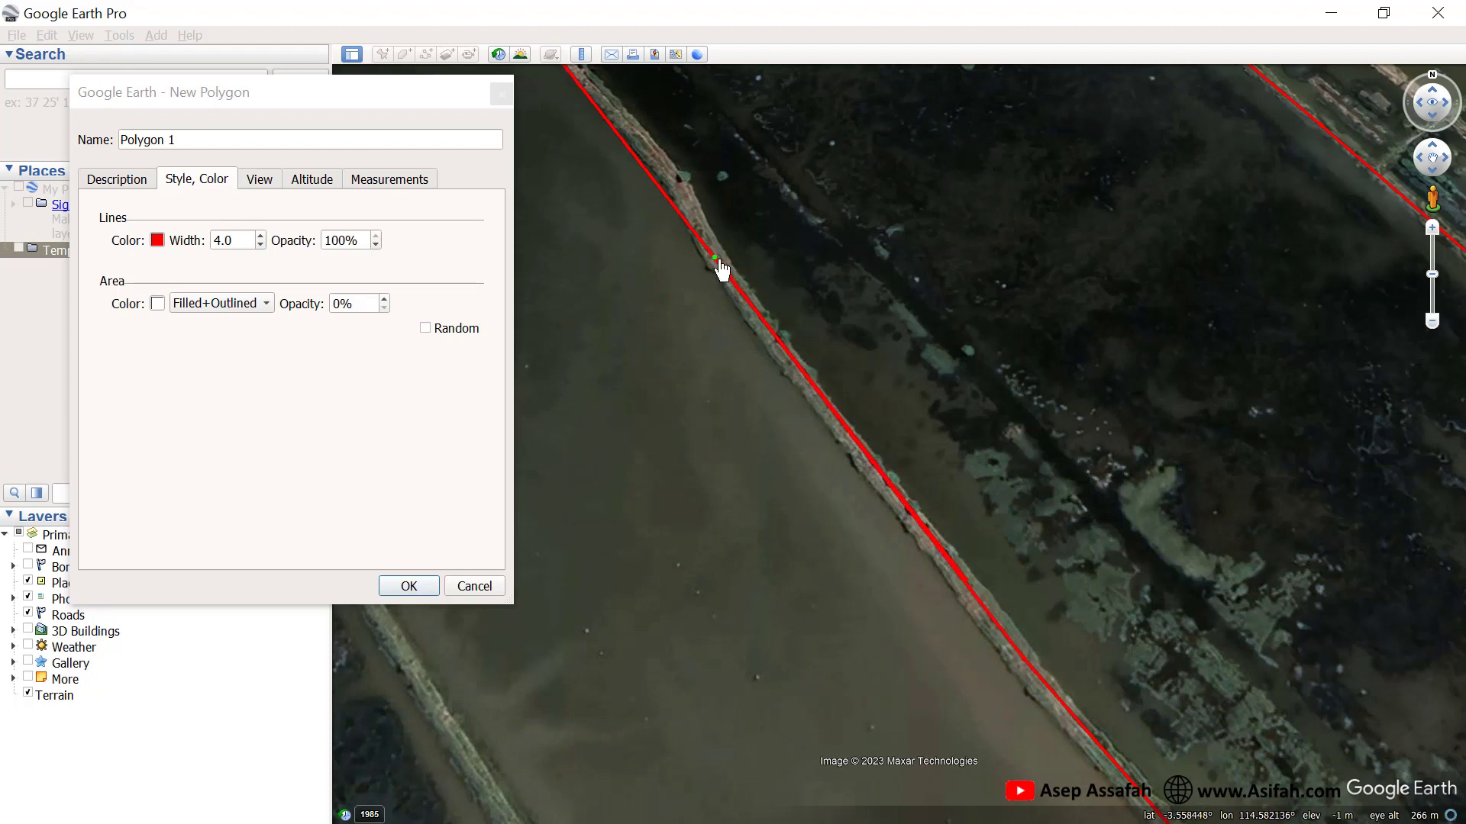
drag(716, 259, 848, 248)
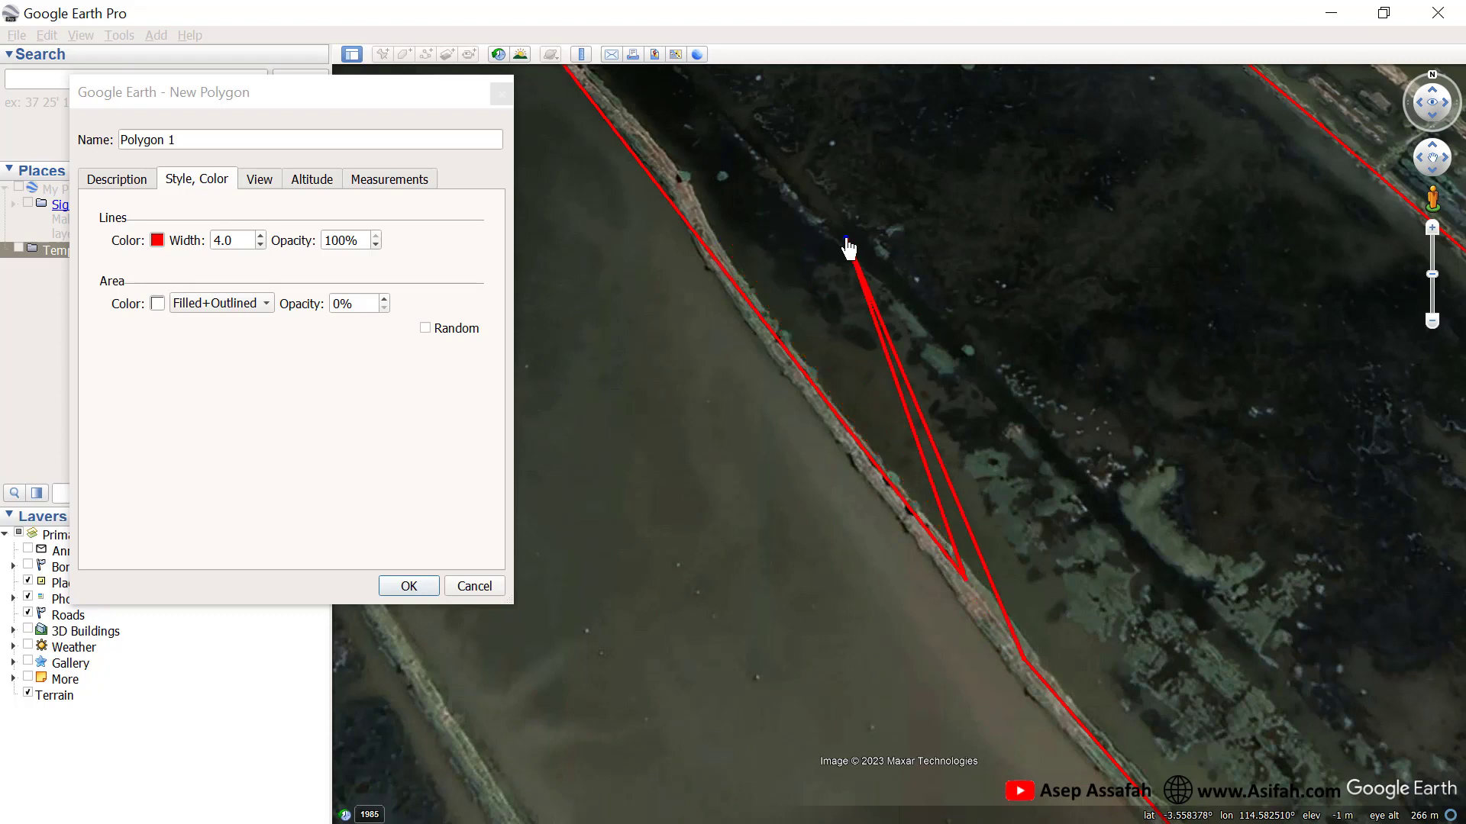
drag(961, 576, 677, 183)
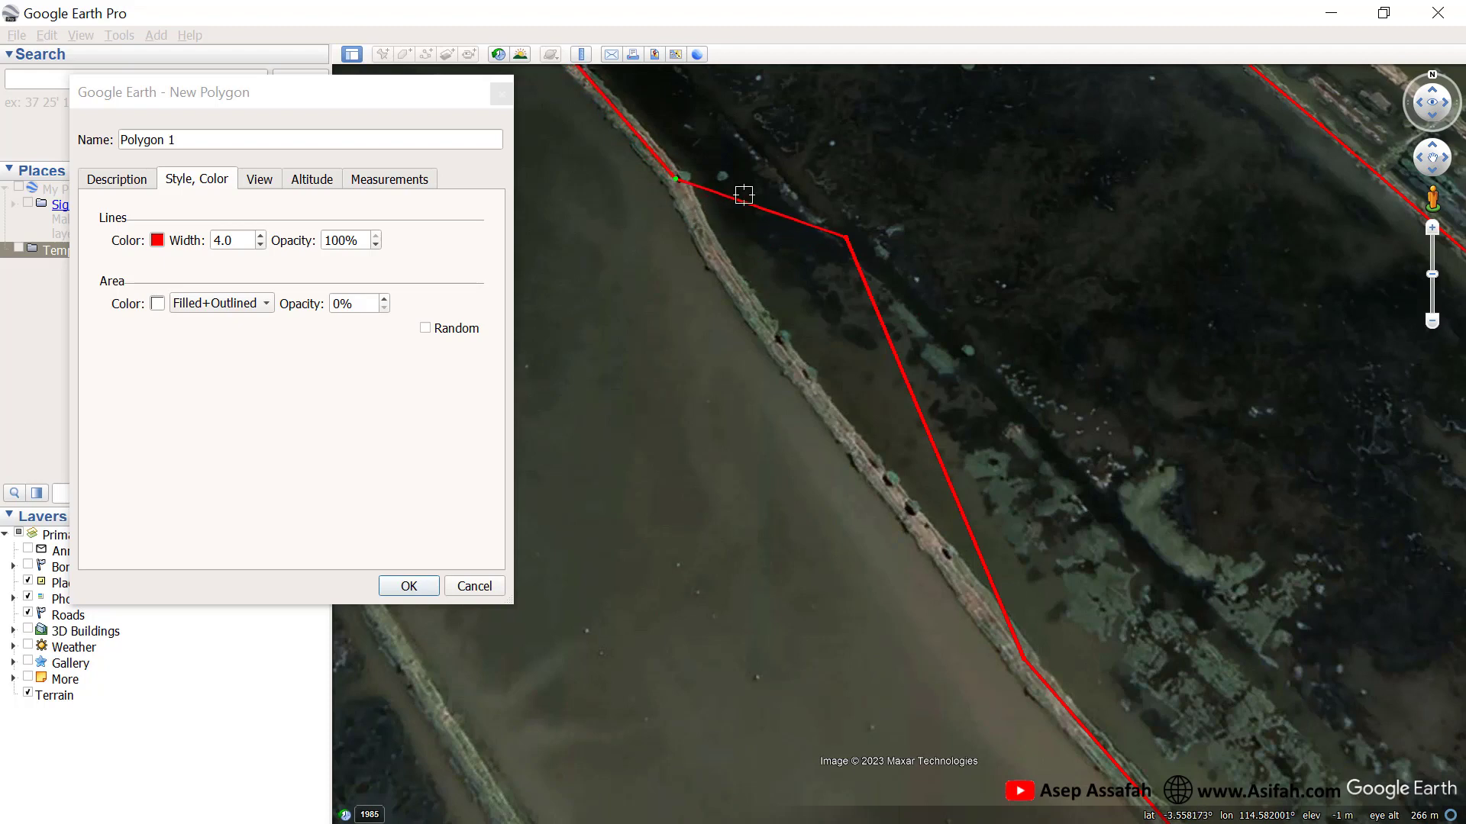
drag(852, 236, 711, 249)
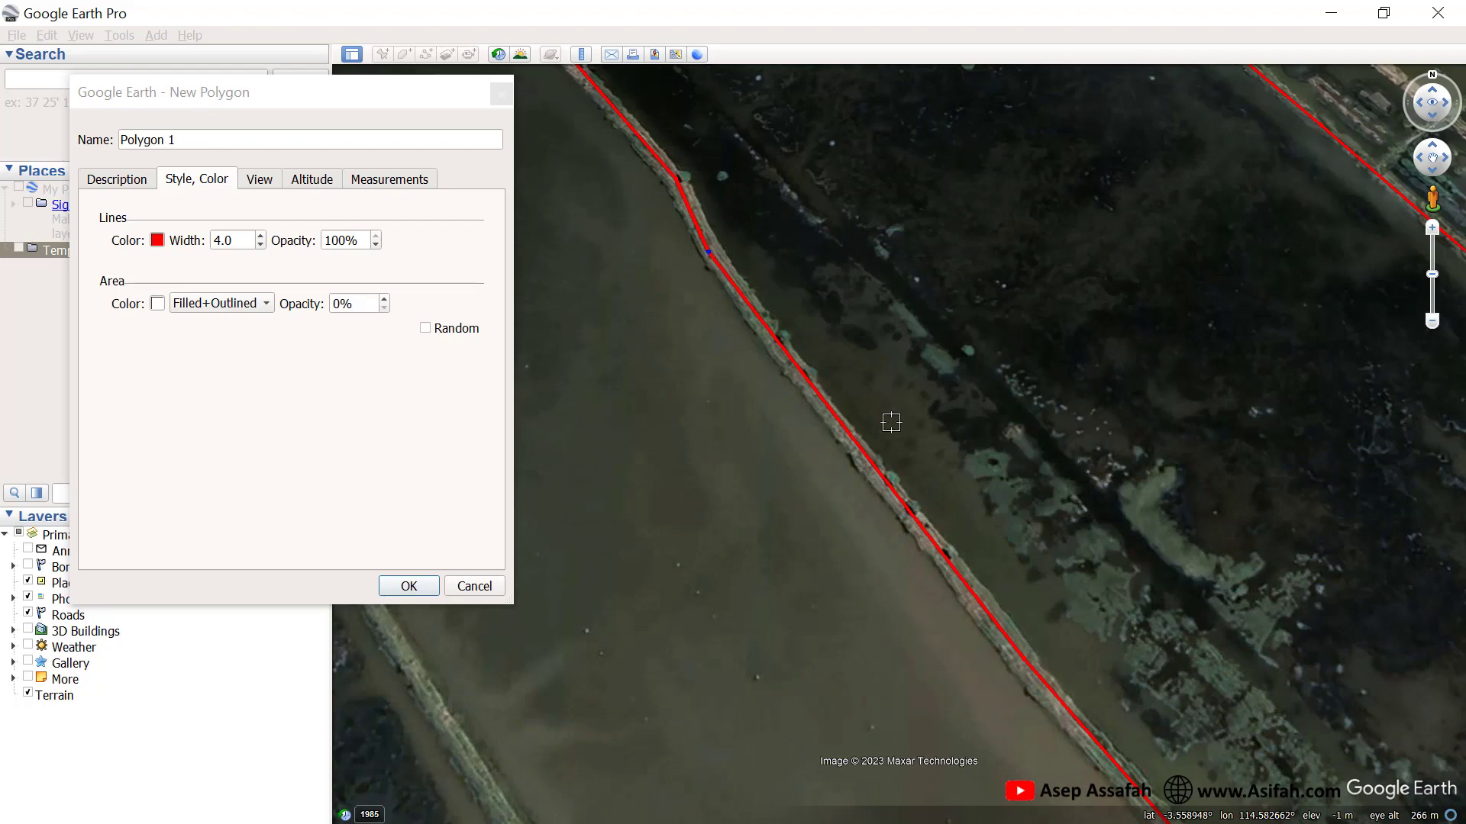
Move the vertex at the pond's west corner onto the embankment junction and save Polygon 1.
scroll(885, 412, down, 4)
scroll(689, 149, up, 4)
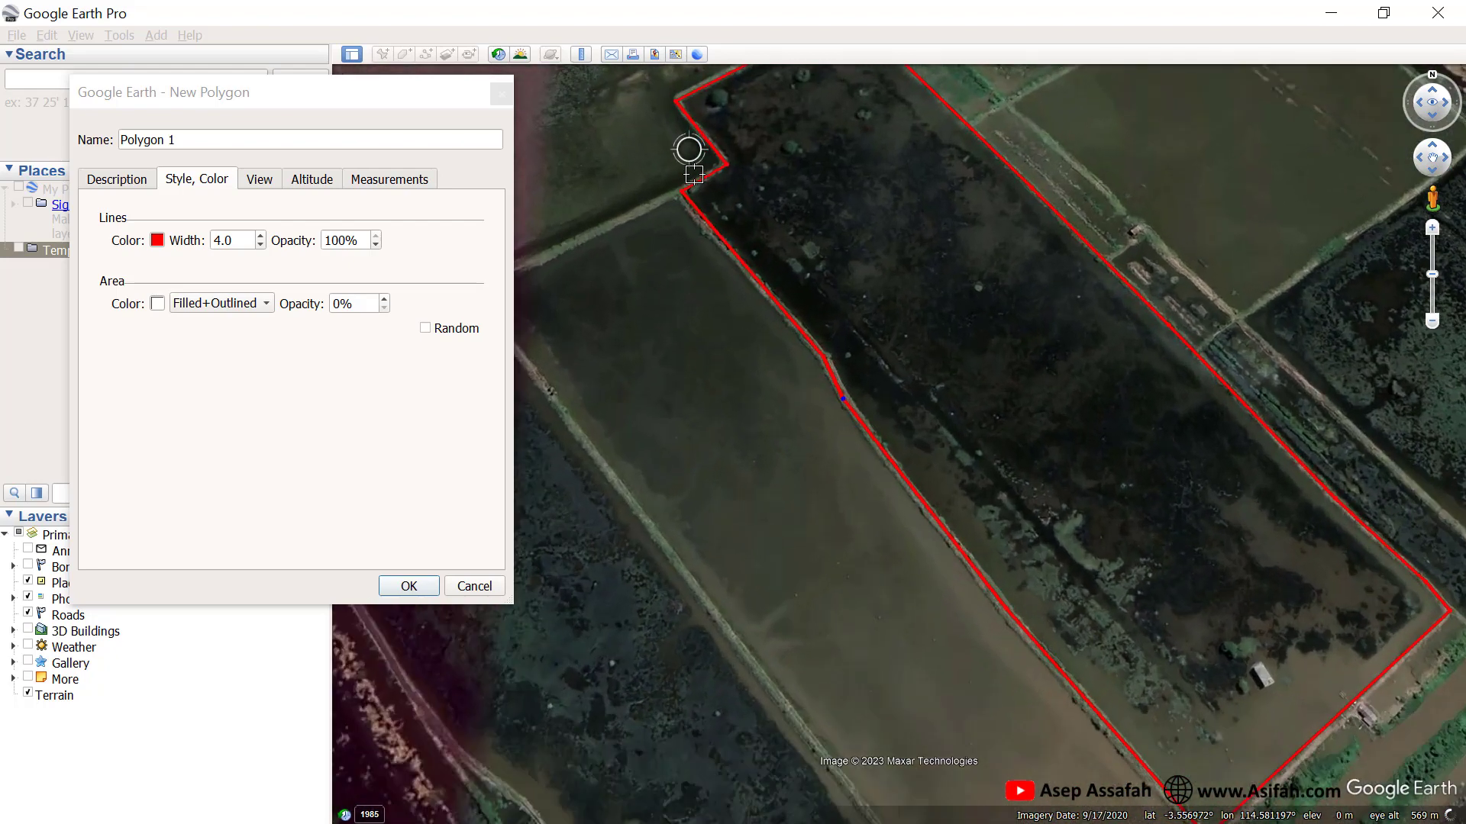
drag(671, 221, 661, 226)
scroll(797, 320, down, 5)
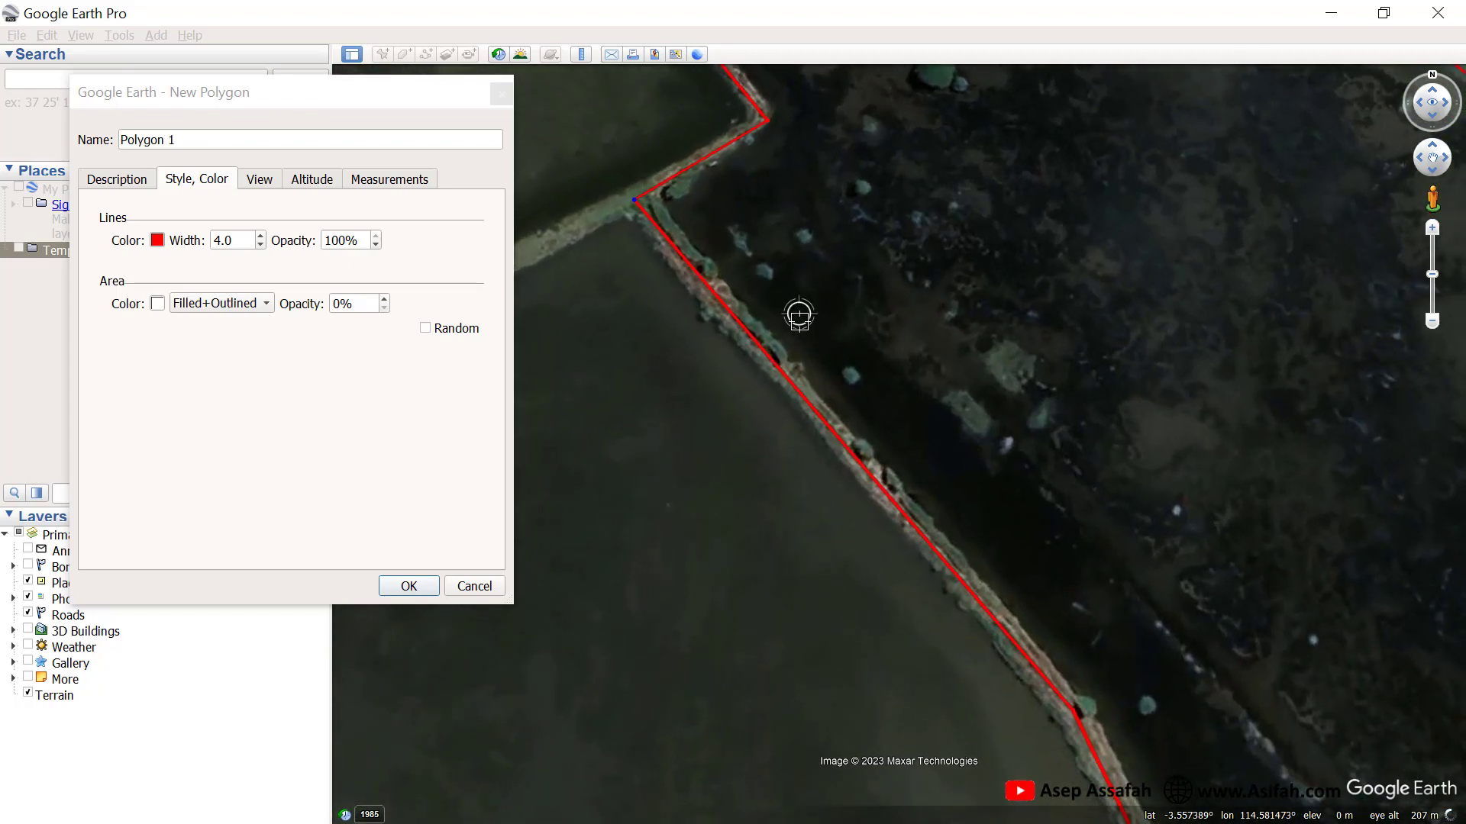
scroll(797, 324, down, 1)
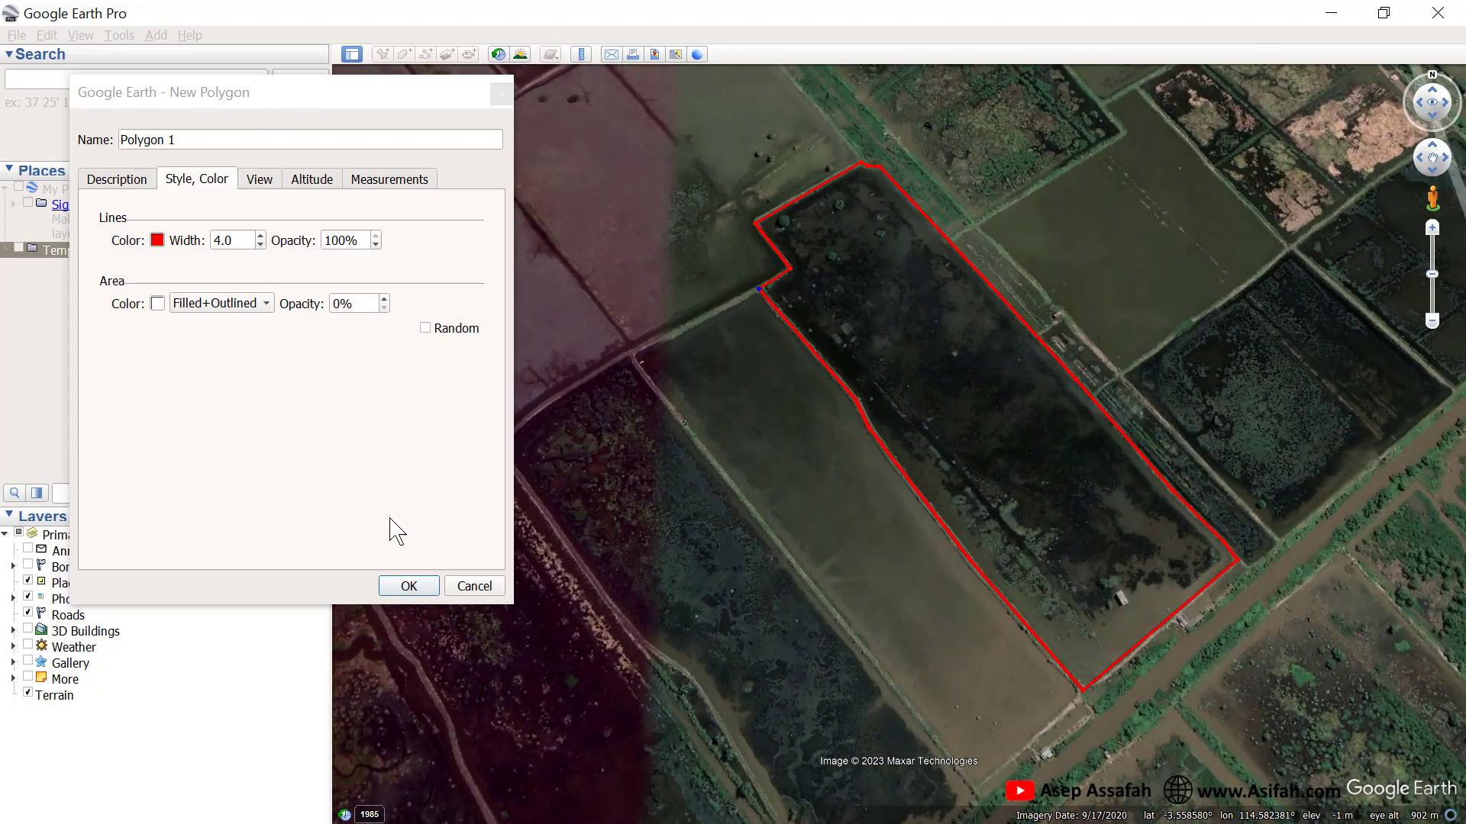
click(409, 586)
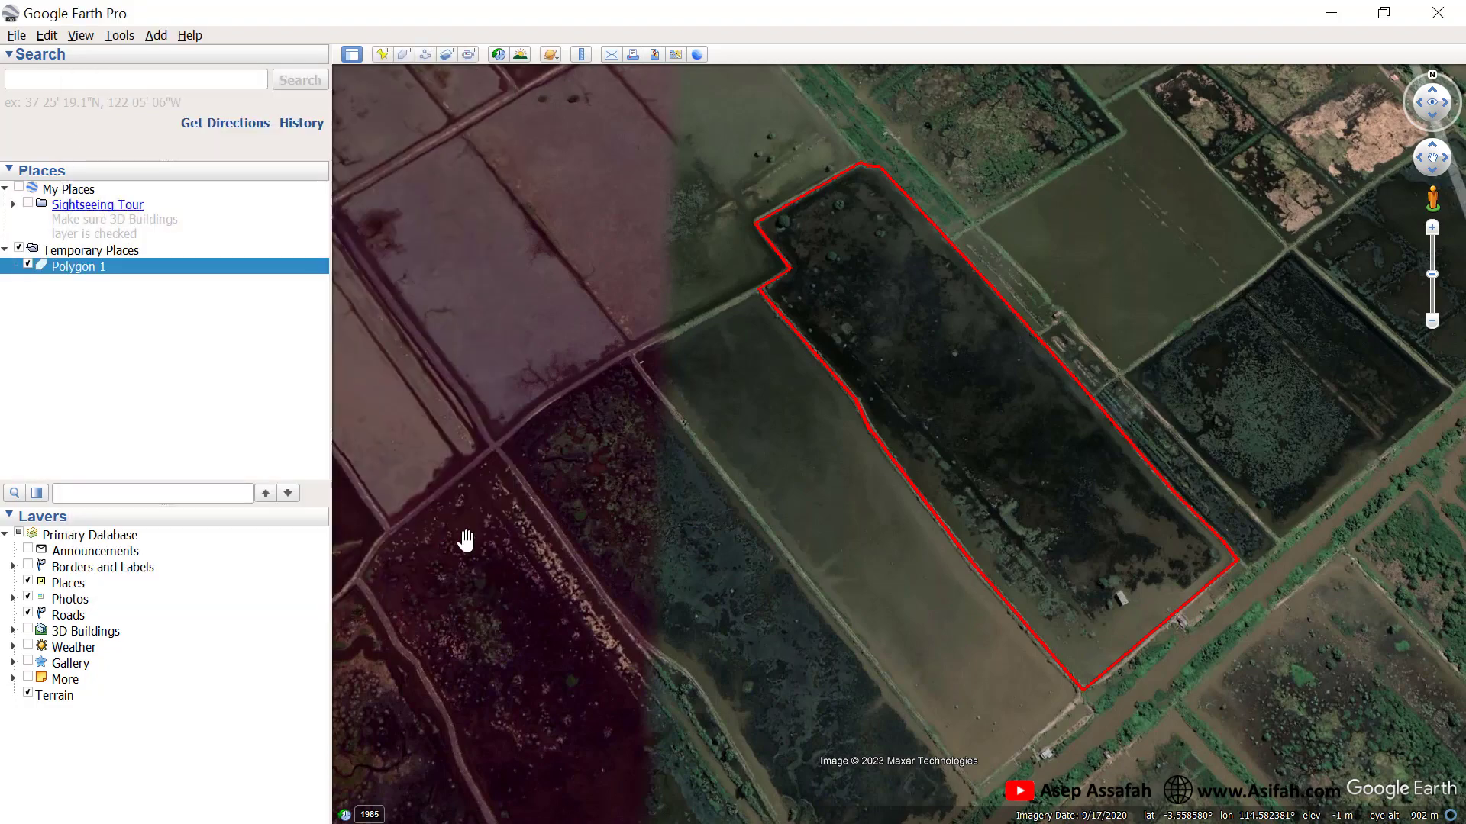
Start a new polygon in Temporary Places for the smaller pond to the east, placing its west and north corners on the embankment junctions.
scroll(497, 468, down, 2)
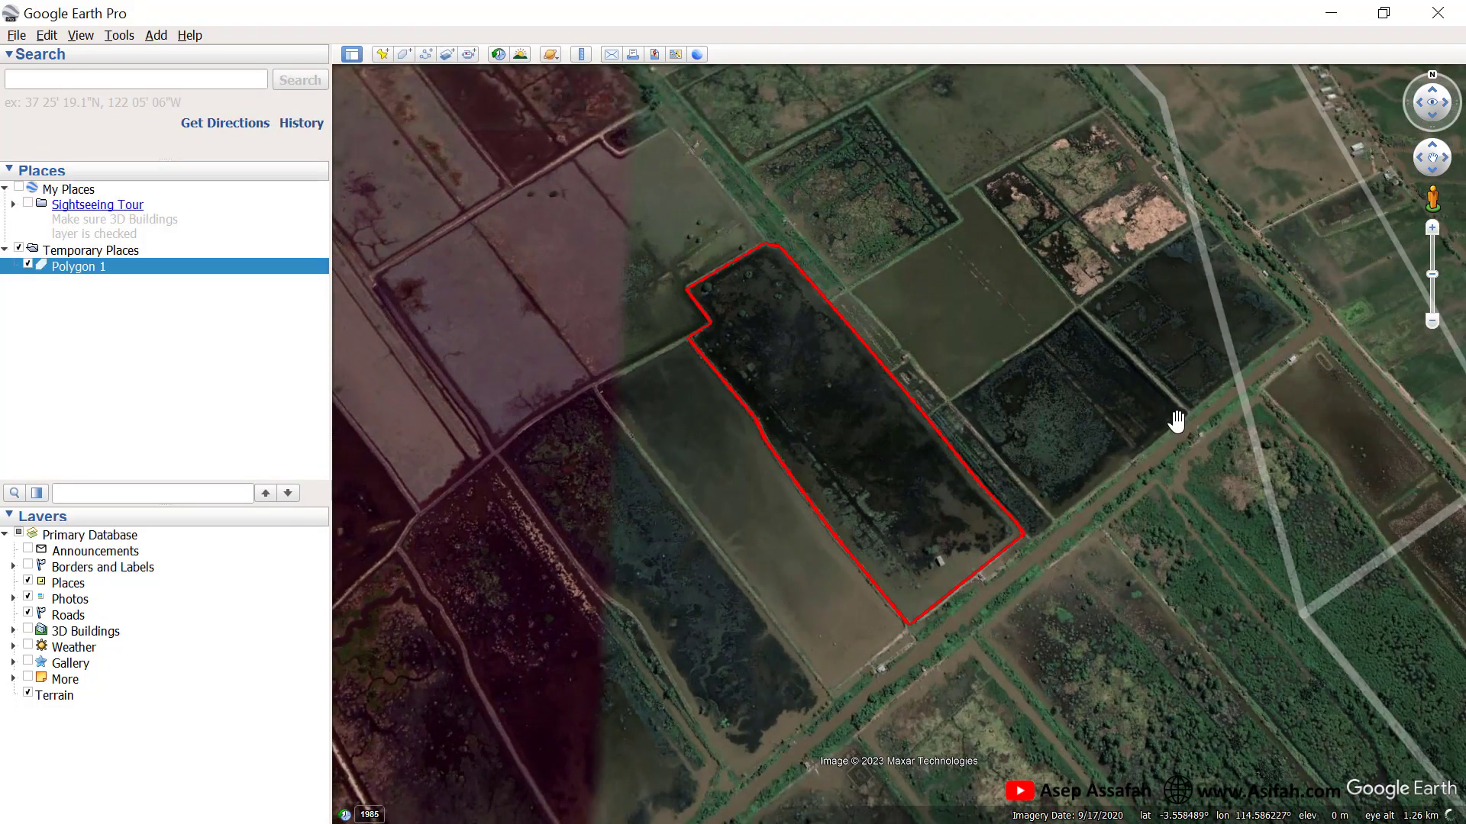
scroll(1178, 416, up, 2)
scroll(1176, 410, up, 2)
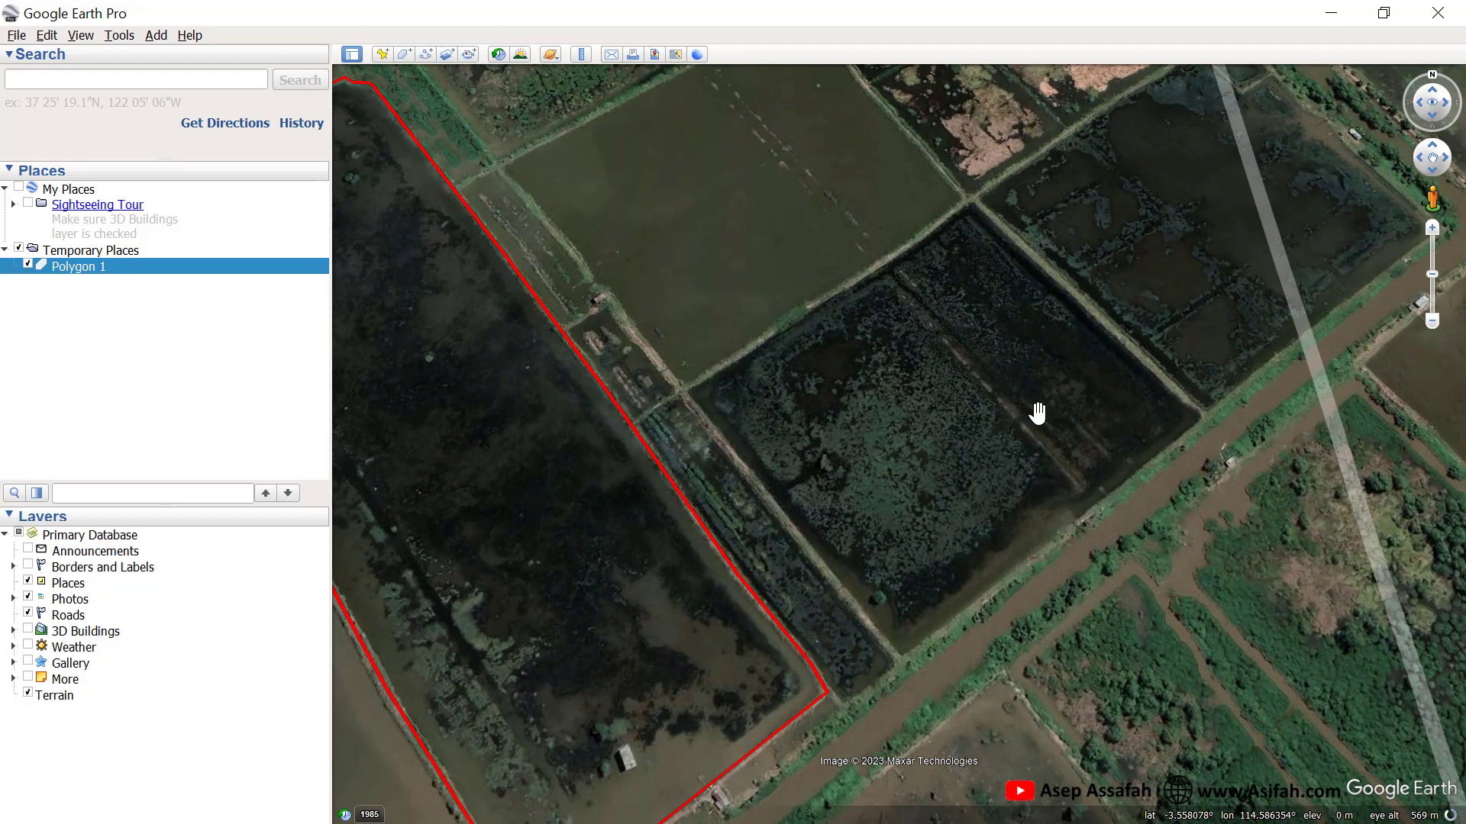
click(118, 252)
right_click(122, 254)
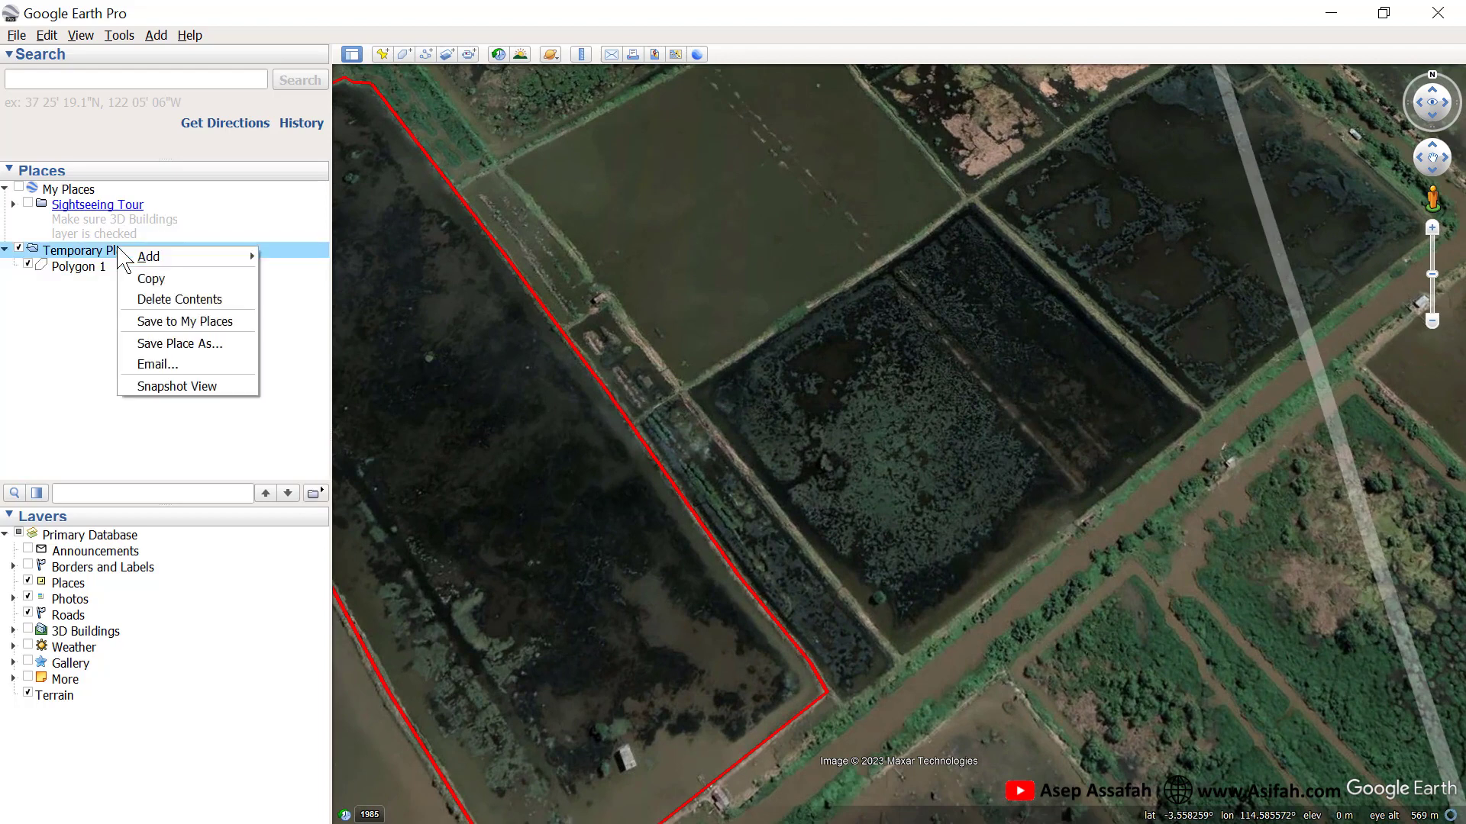
mouse_move(187, 257)
click(313, 322)
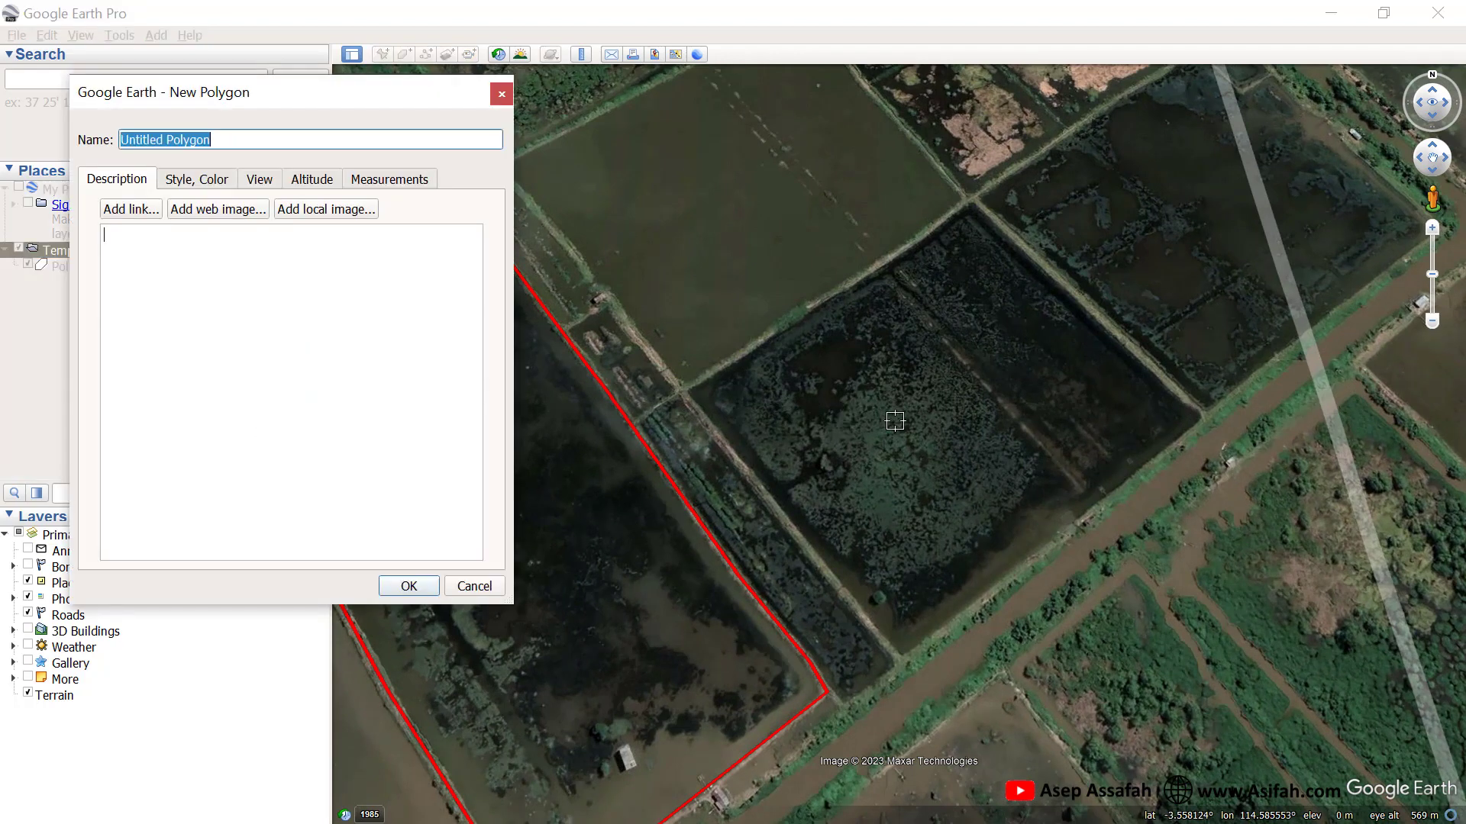
scroll(687, 386, up, 2)
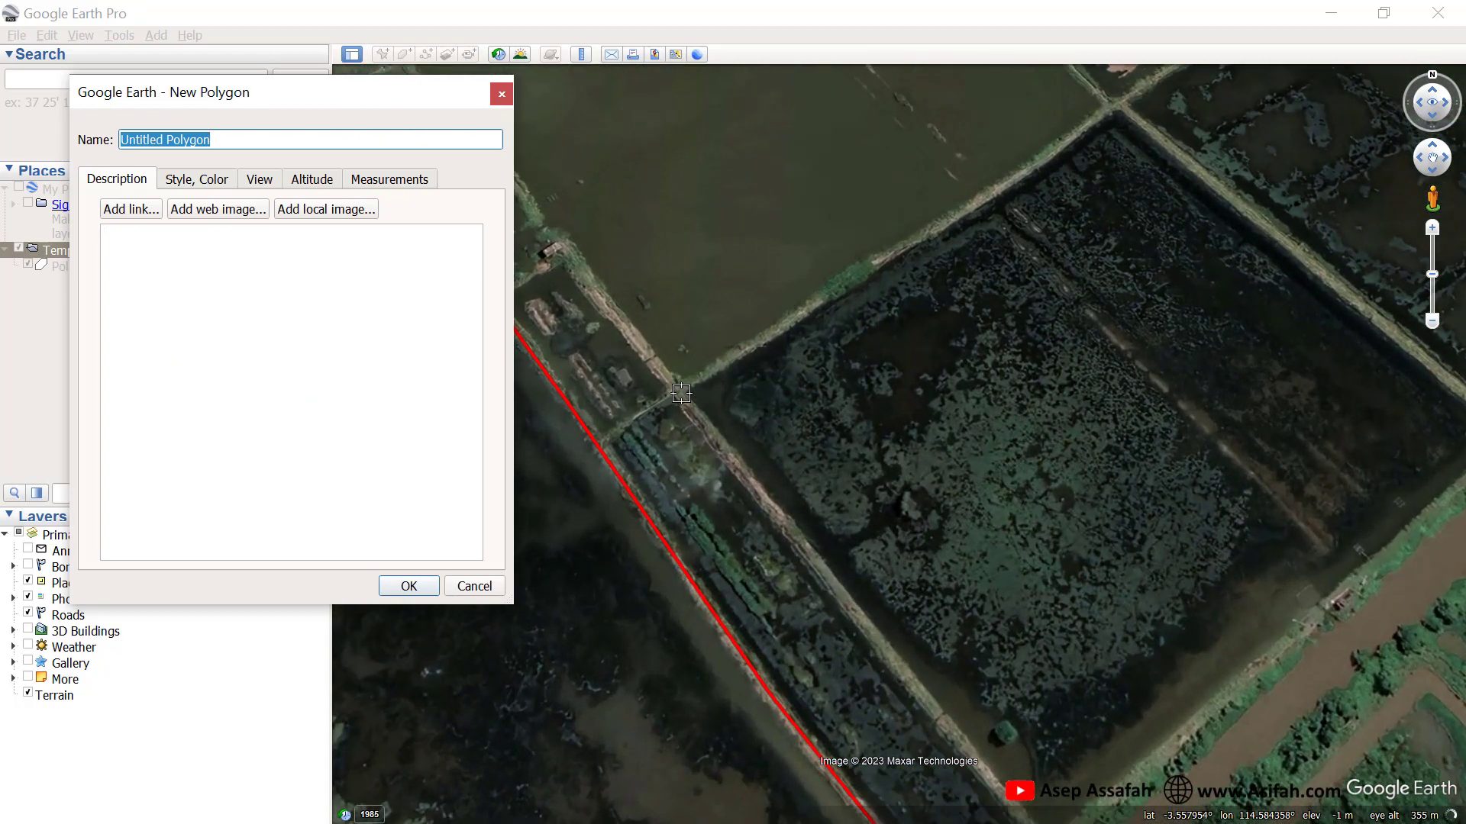
click(681, 390)
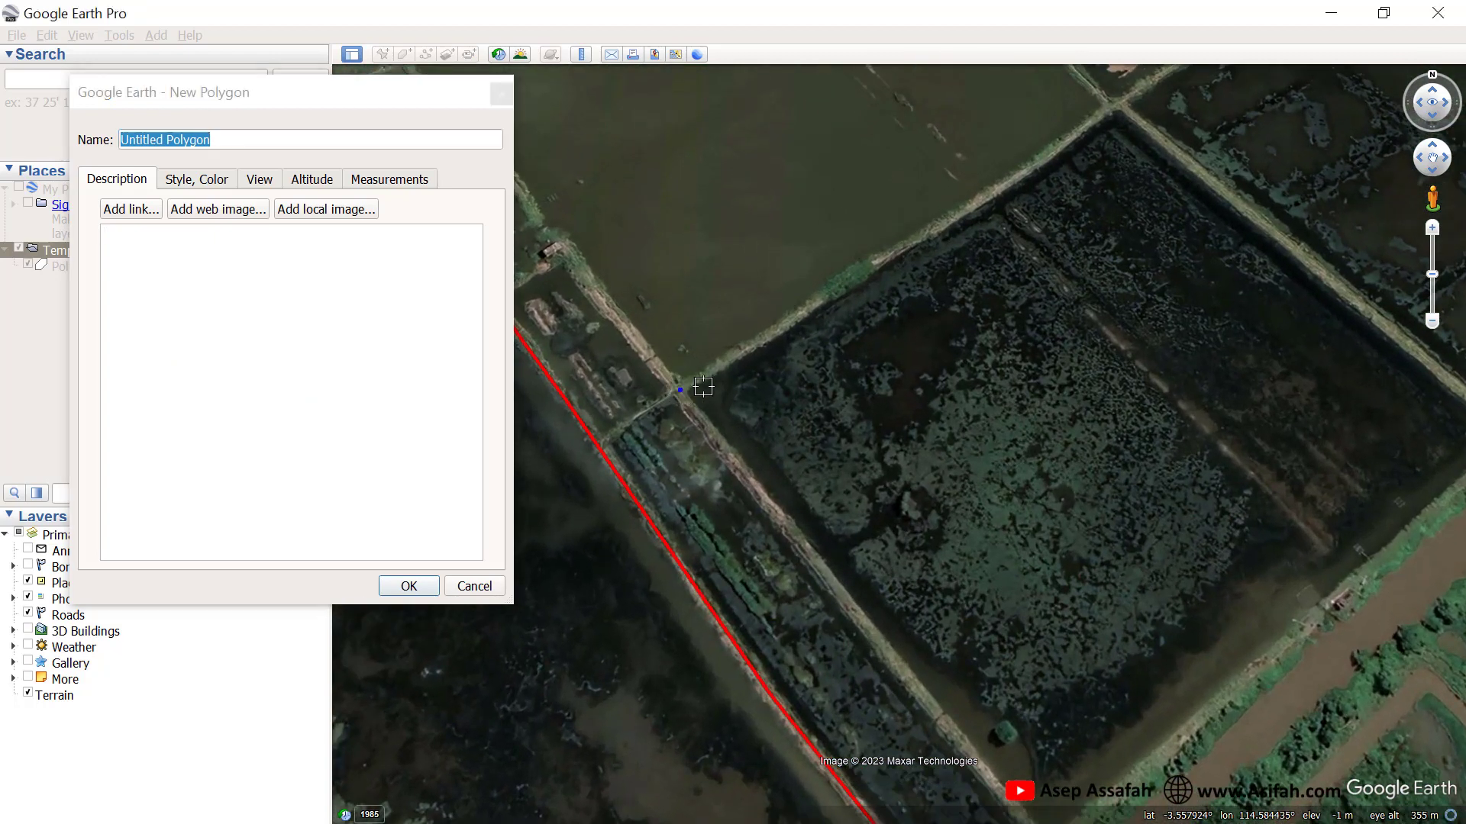
click(1118, 98)
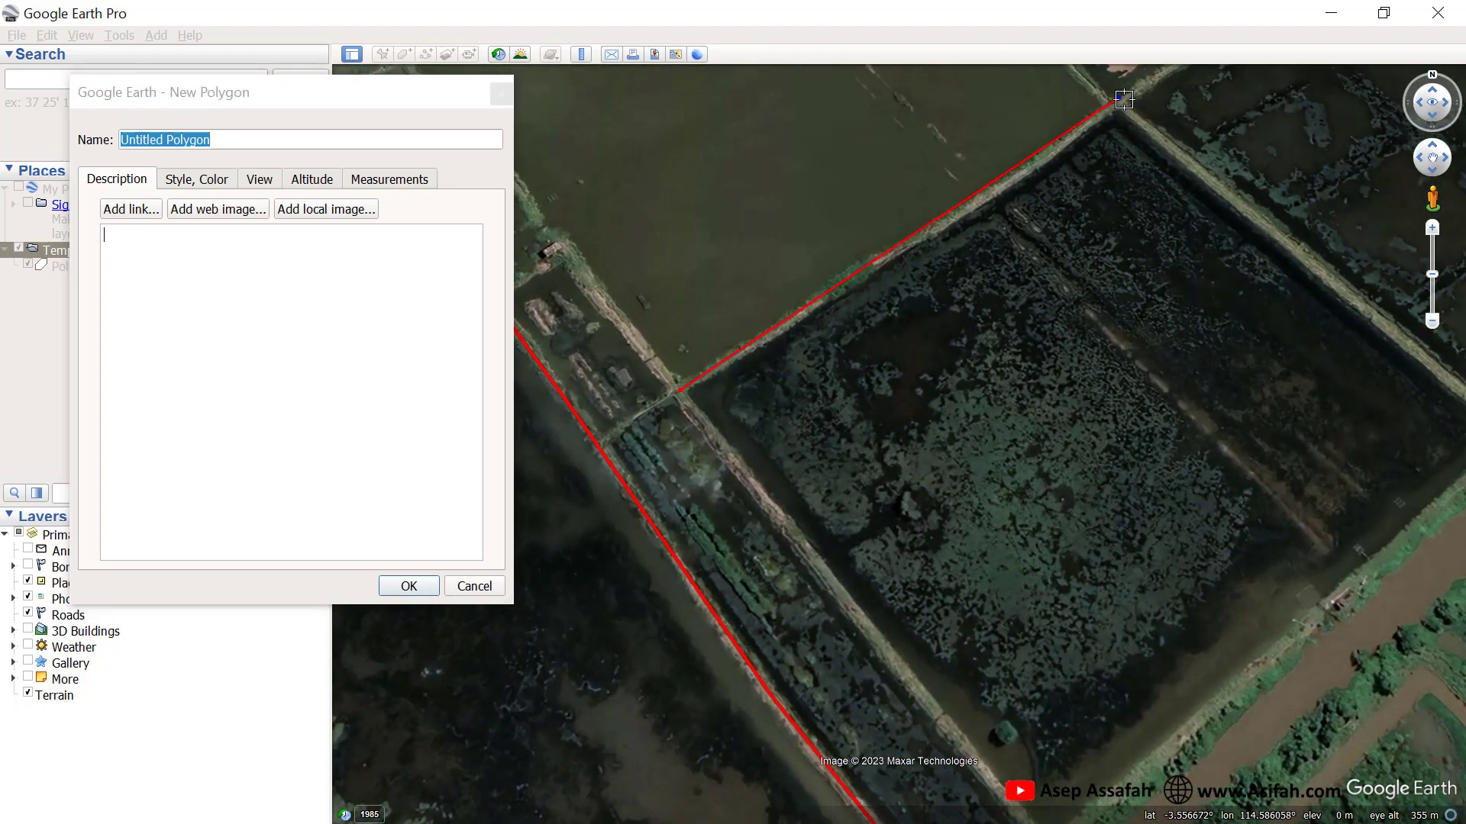
Place the smaller pond's east and south corners beside the canal to complete its outline.
scroll(1125, 90, down, 3)
scroll(1401, 296, up, 2)
scroll(1313, 291, up, 2)
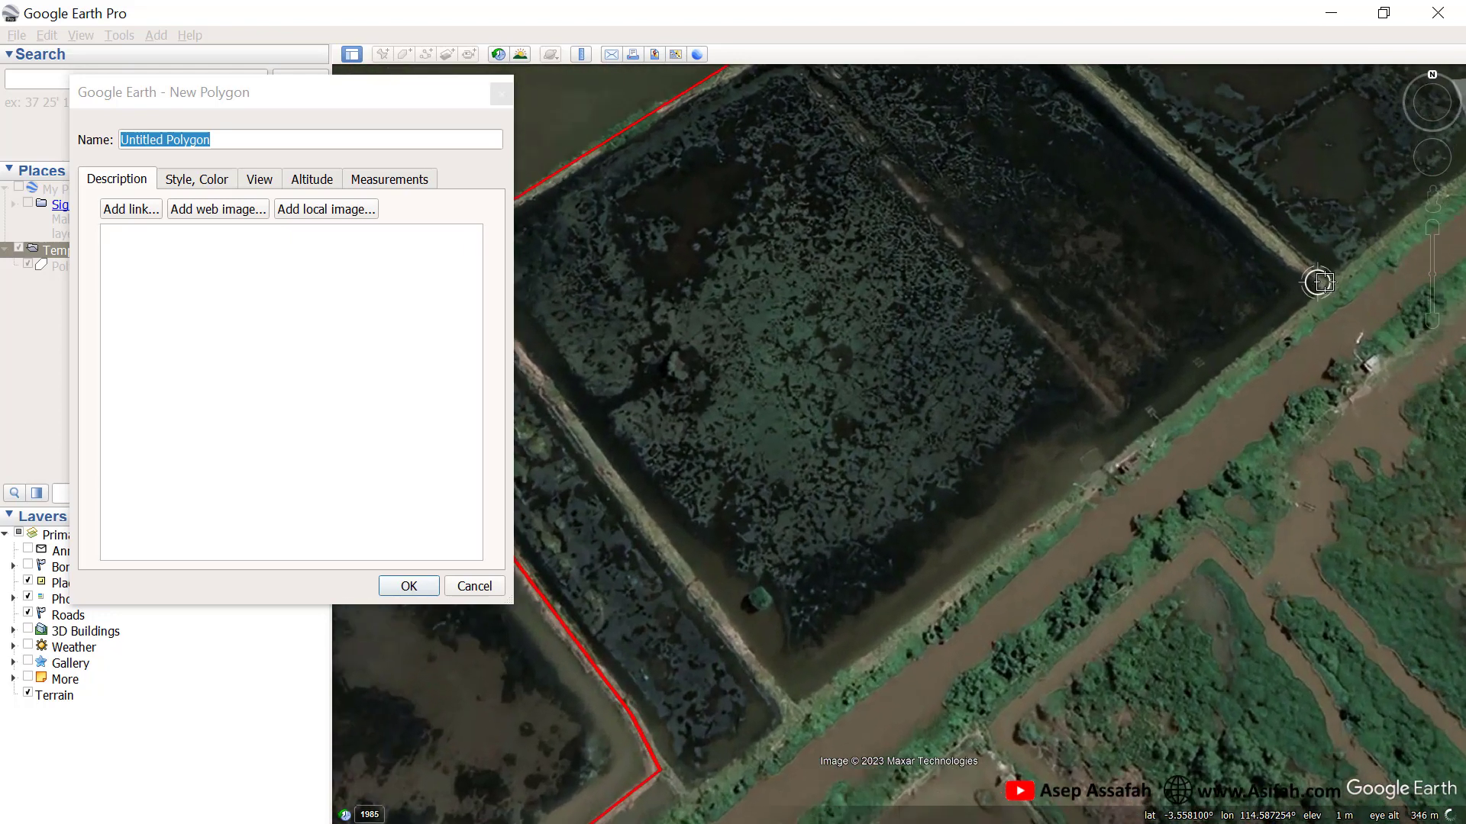
click(1328, 285)
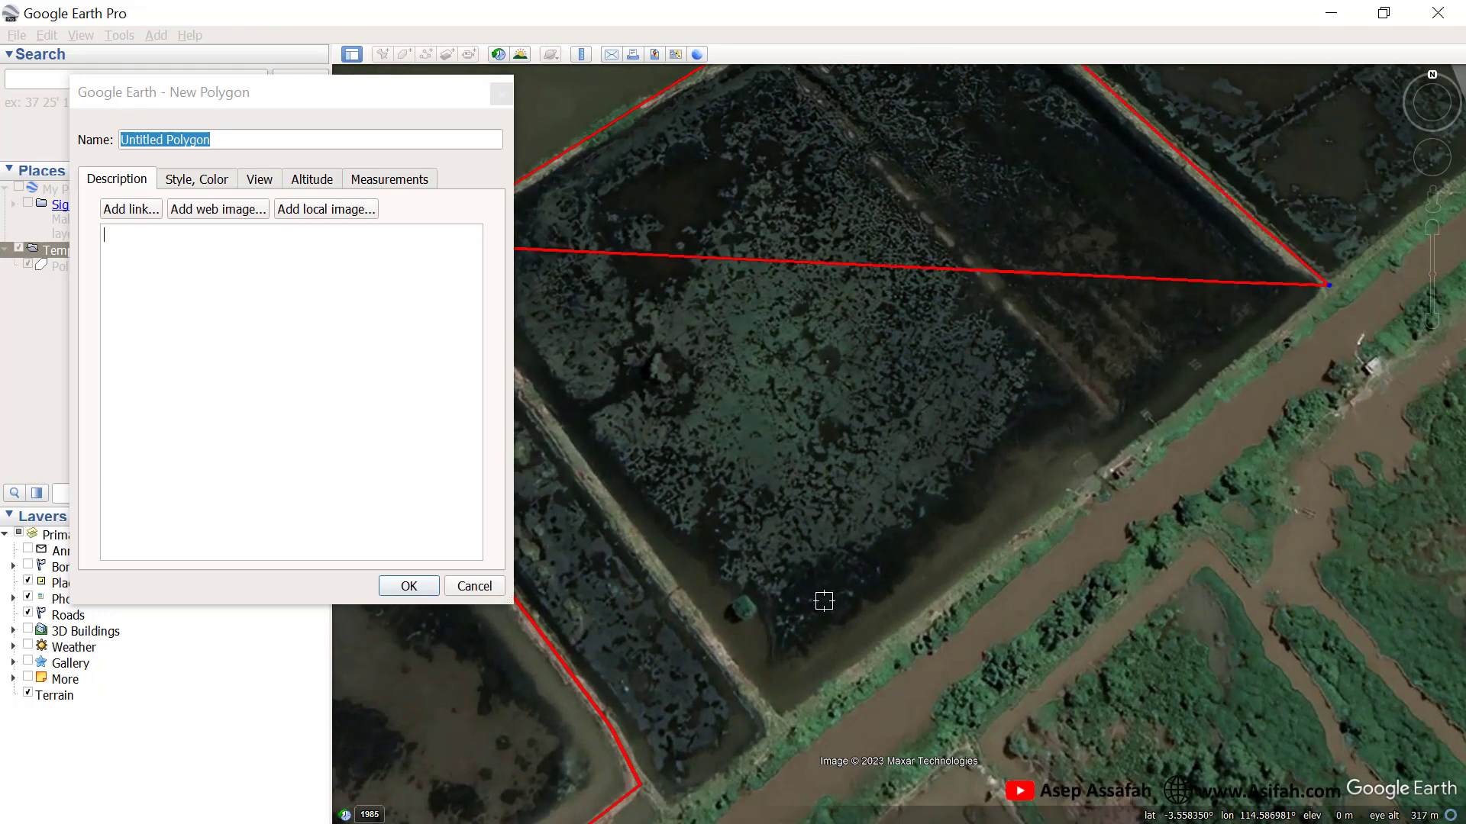
click(779, 726)
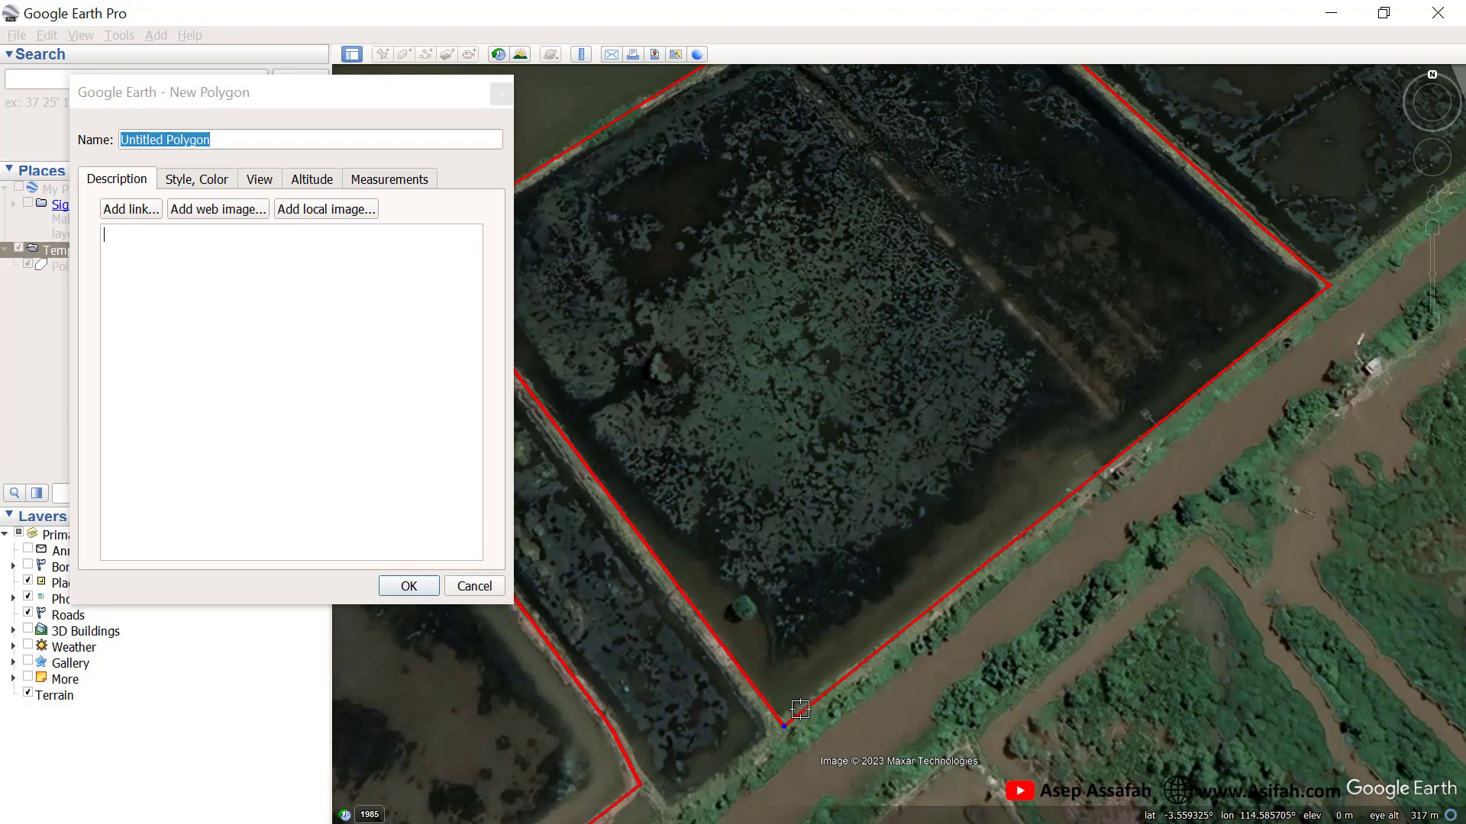
Nudge the vertex at the smaller pond's north corner onto the embankment junction and save the polygon.
scroll(893, 628, down, 5)
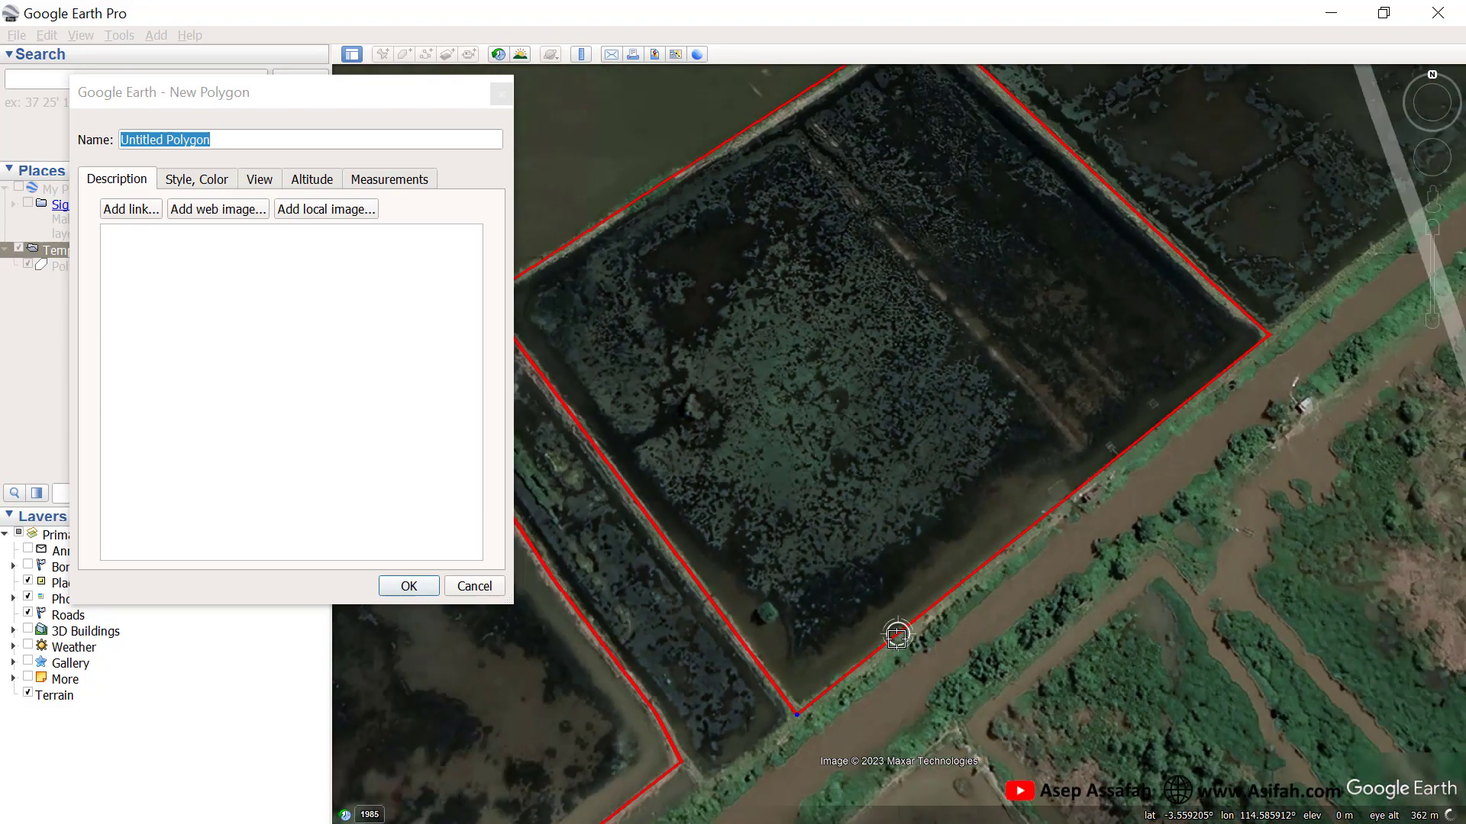
scroll(918, 167, up, 5)
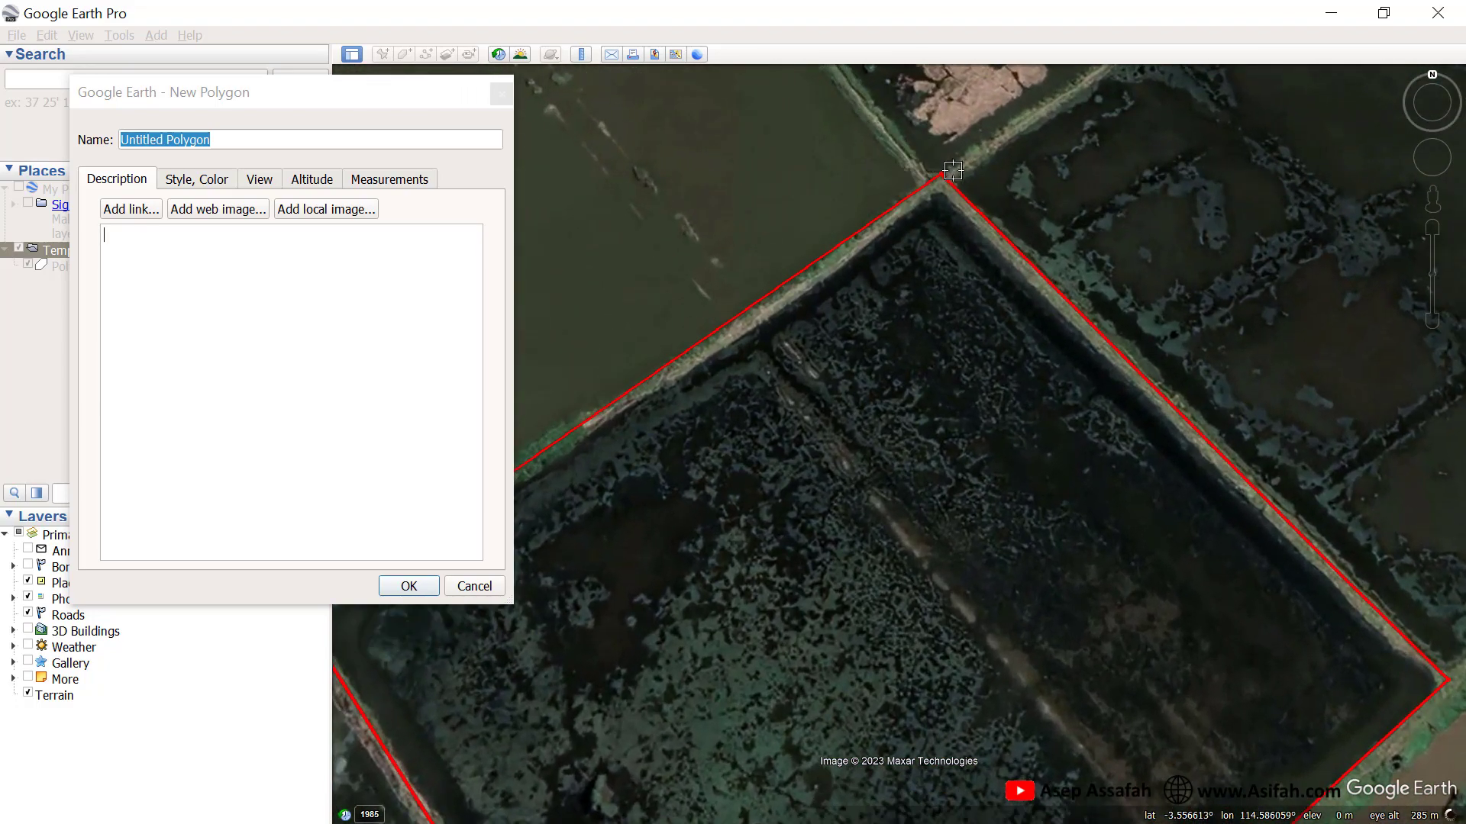
drag(941, 176, 943, 184)
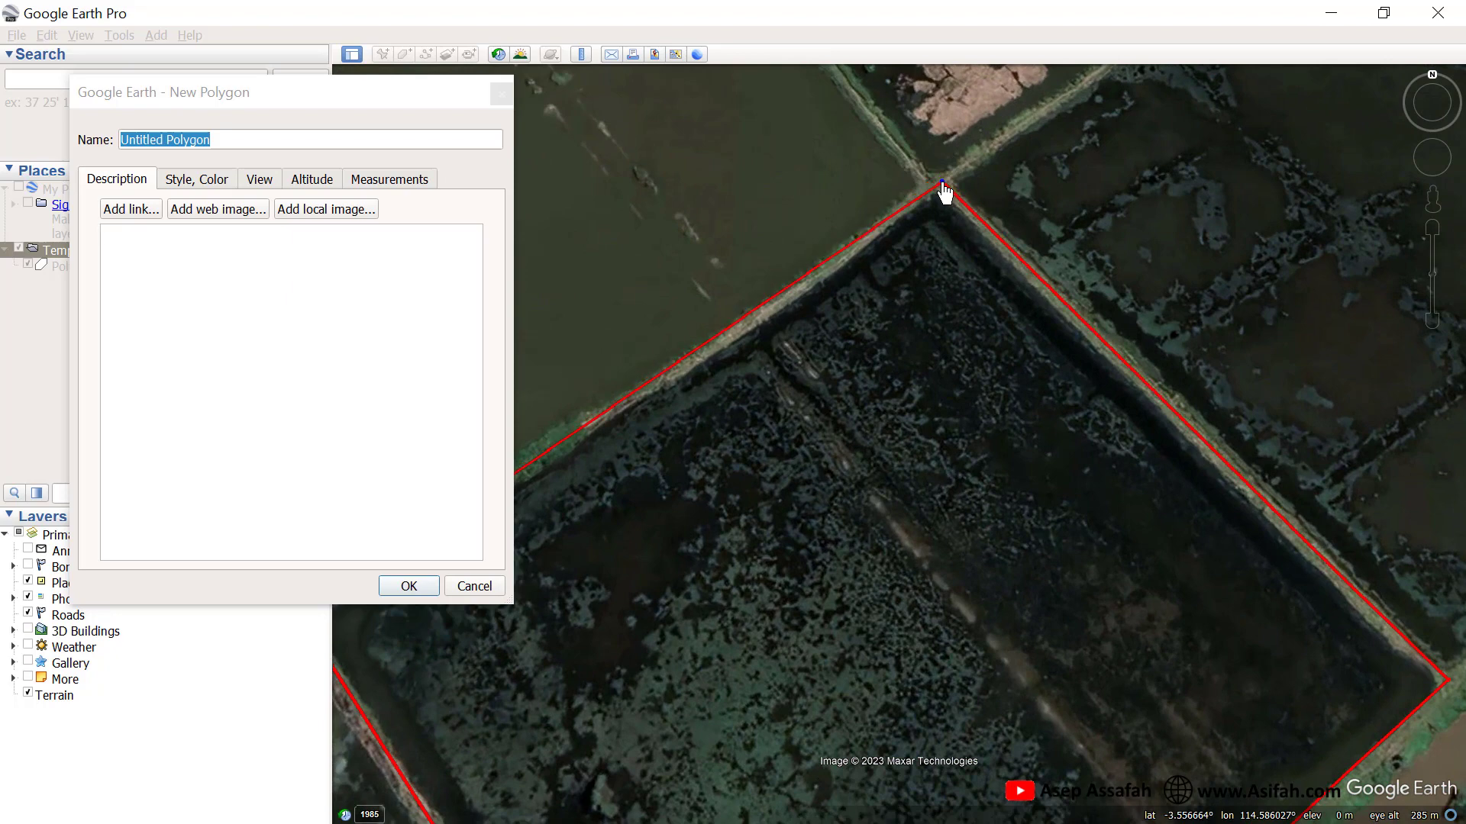
scroll(969, 183, down, 5)
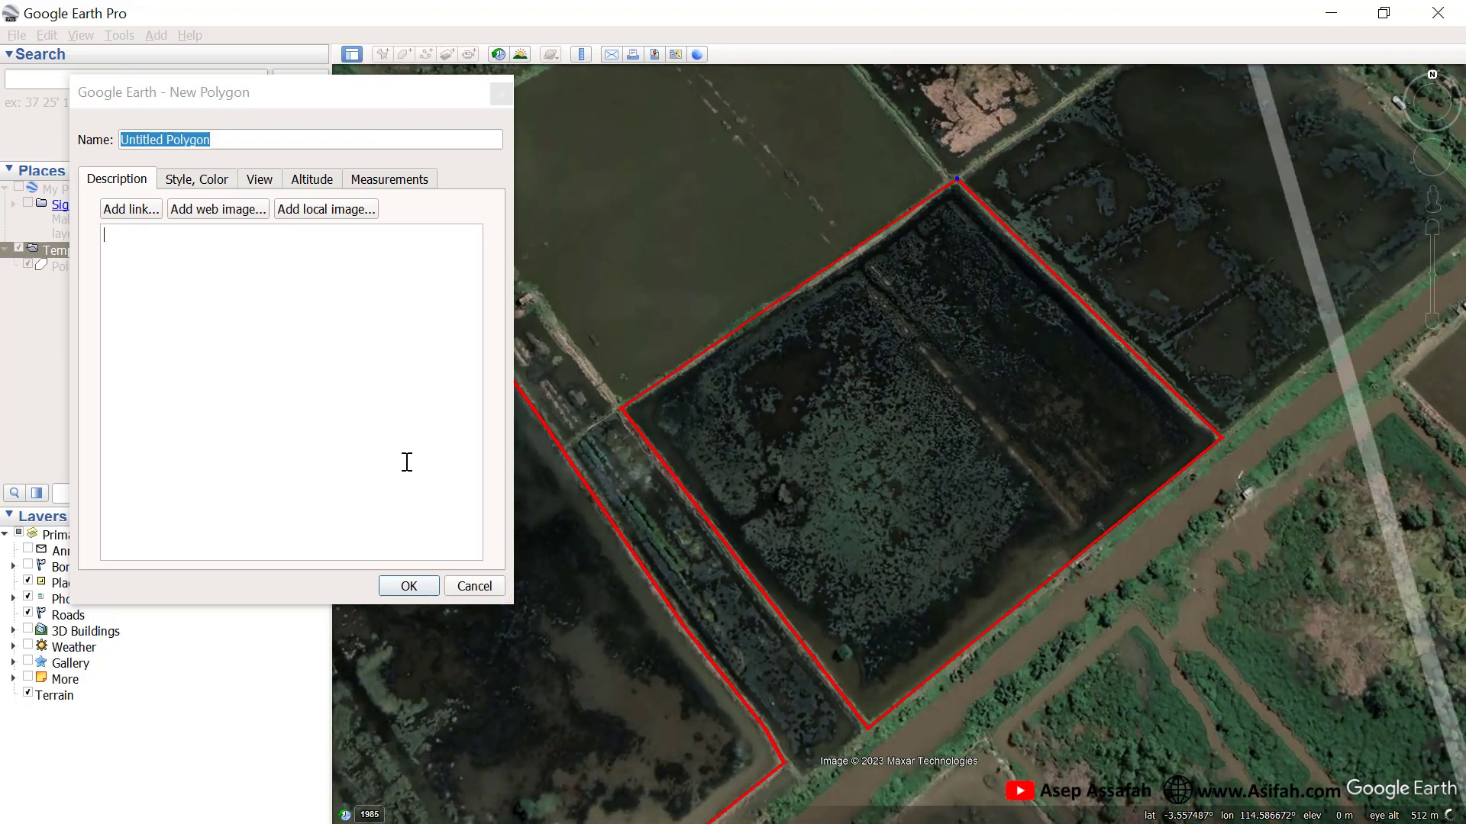
click(408, 586)
Rename the smaller pond's untitled polygon as "Polygon 2" in its properties.
scroll(763, 458, down, 4)
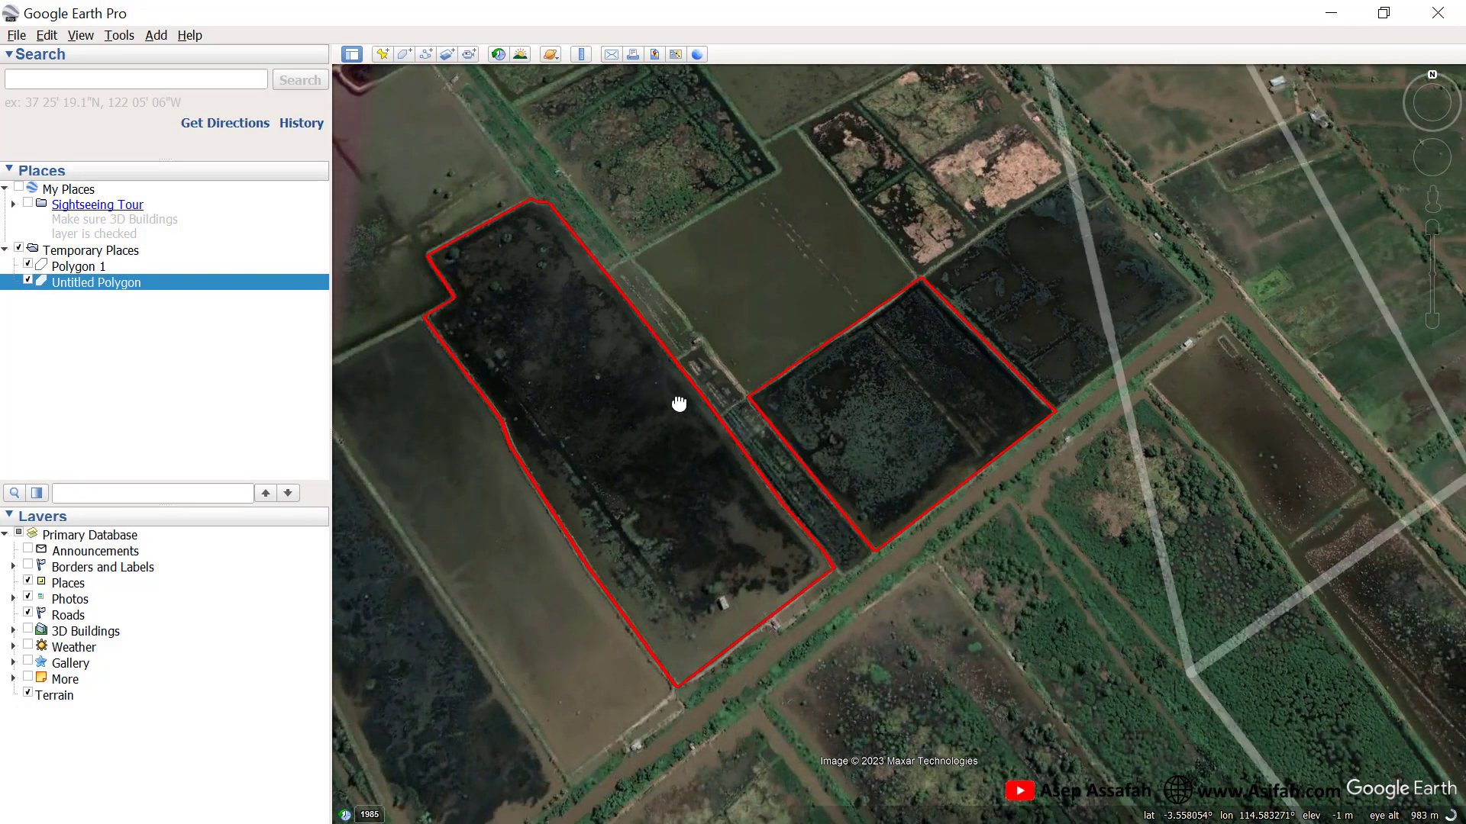
drag(677, 405, 762, 370)
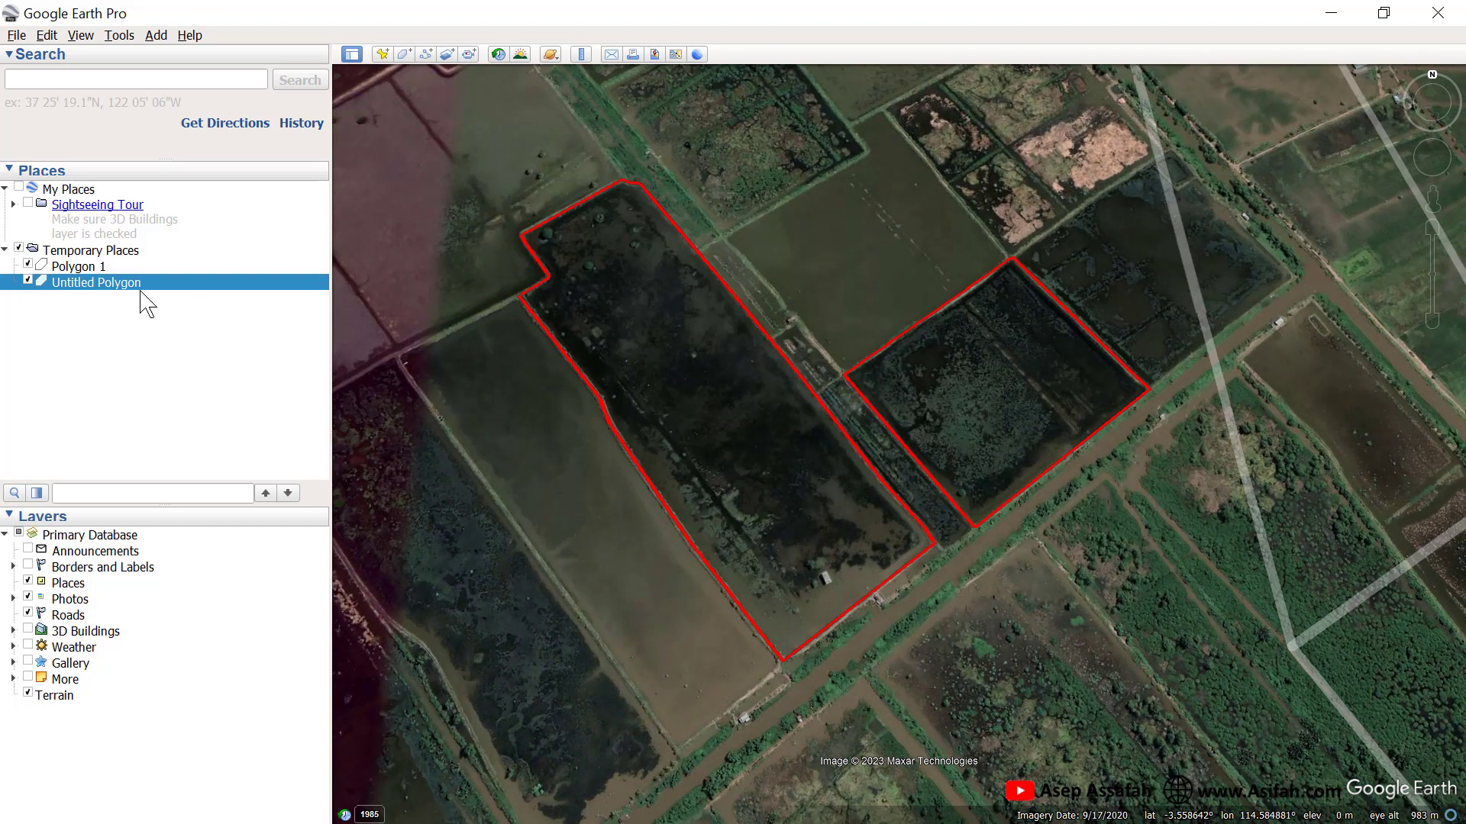
right_click(95, 288)
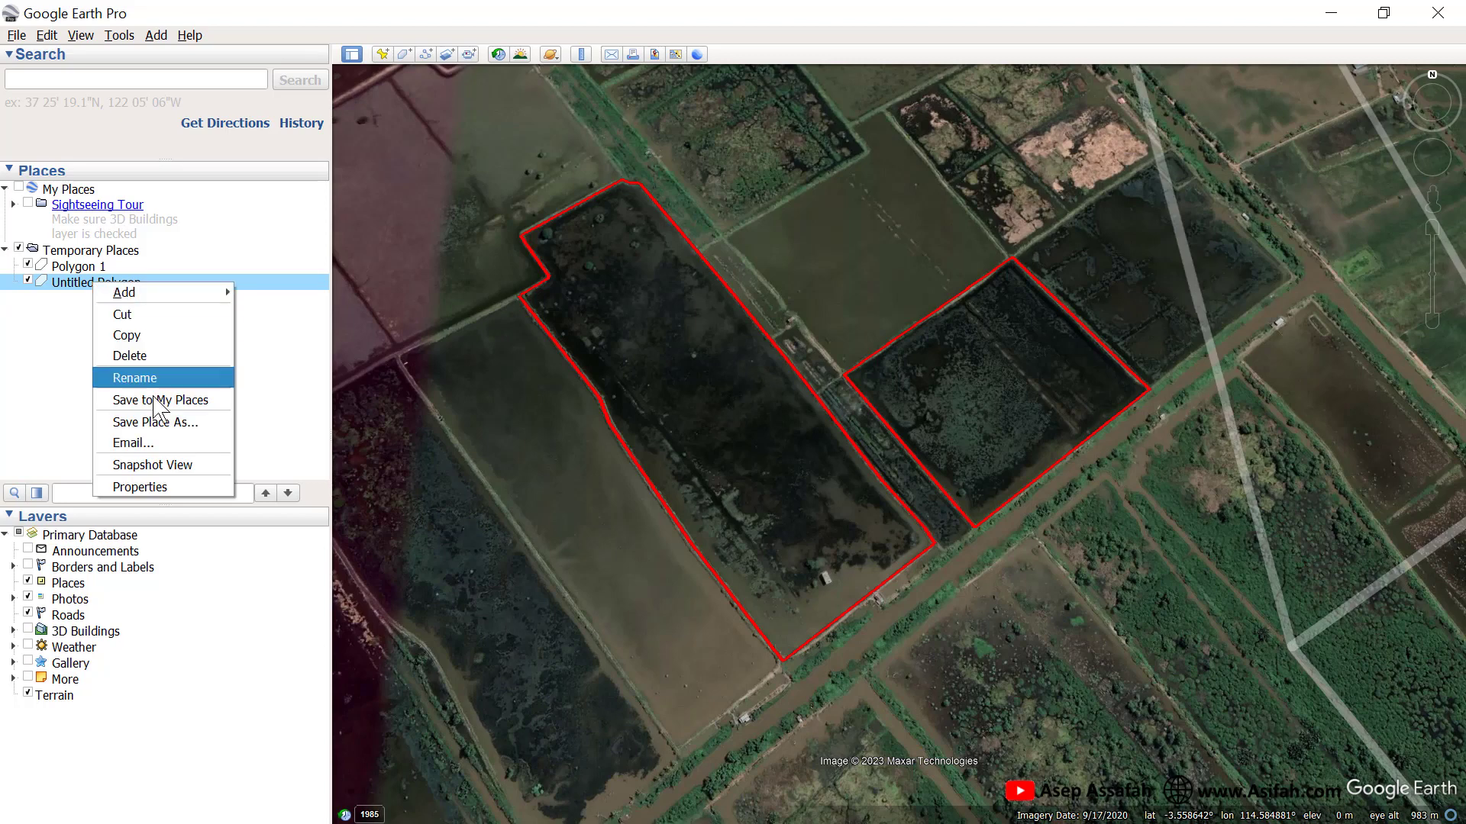
click(153, 487)
click(169, 140)
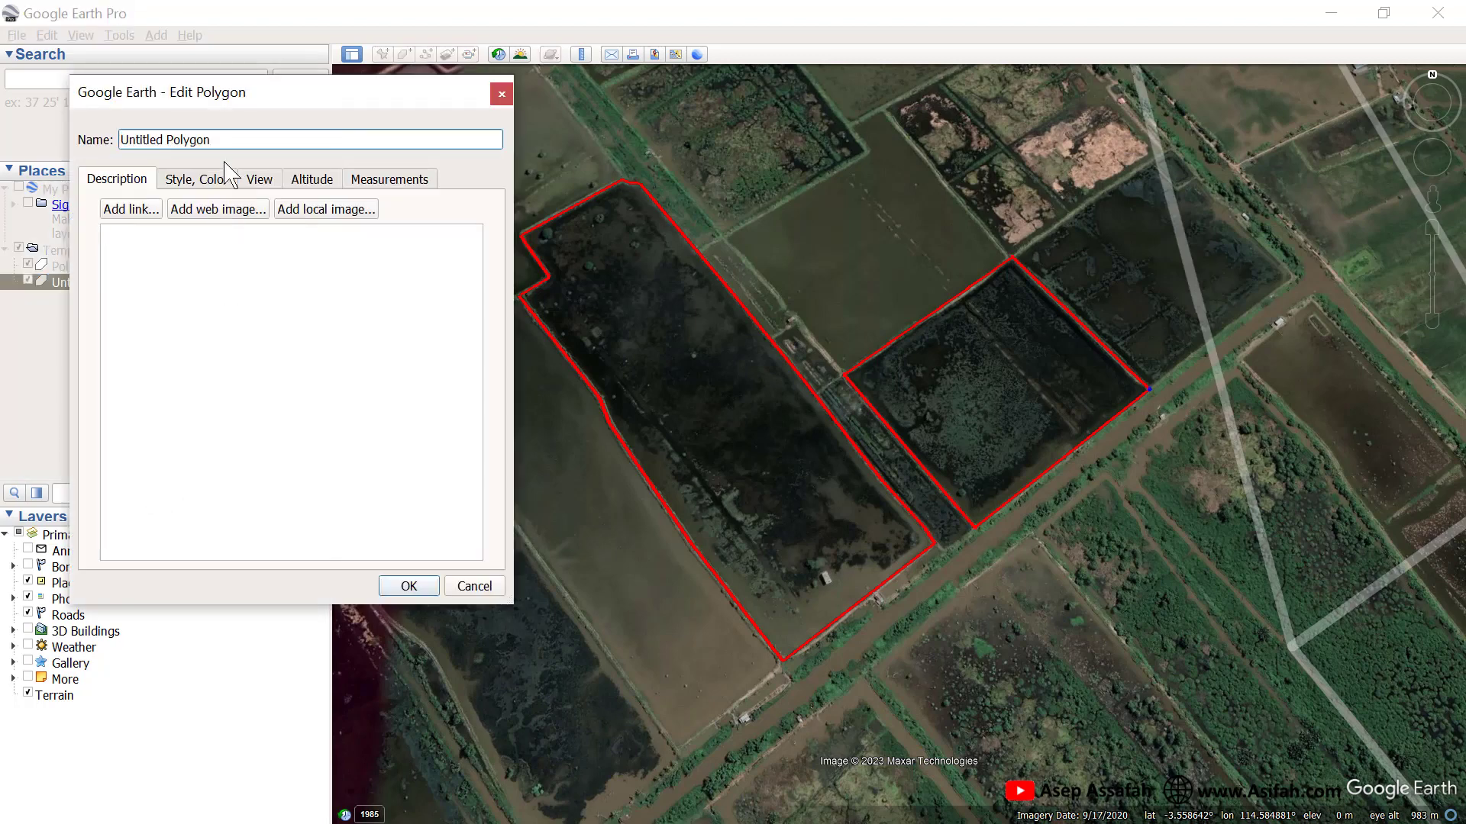
key(ctrl+BackSpace)
click(404, 586)
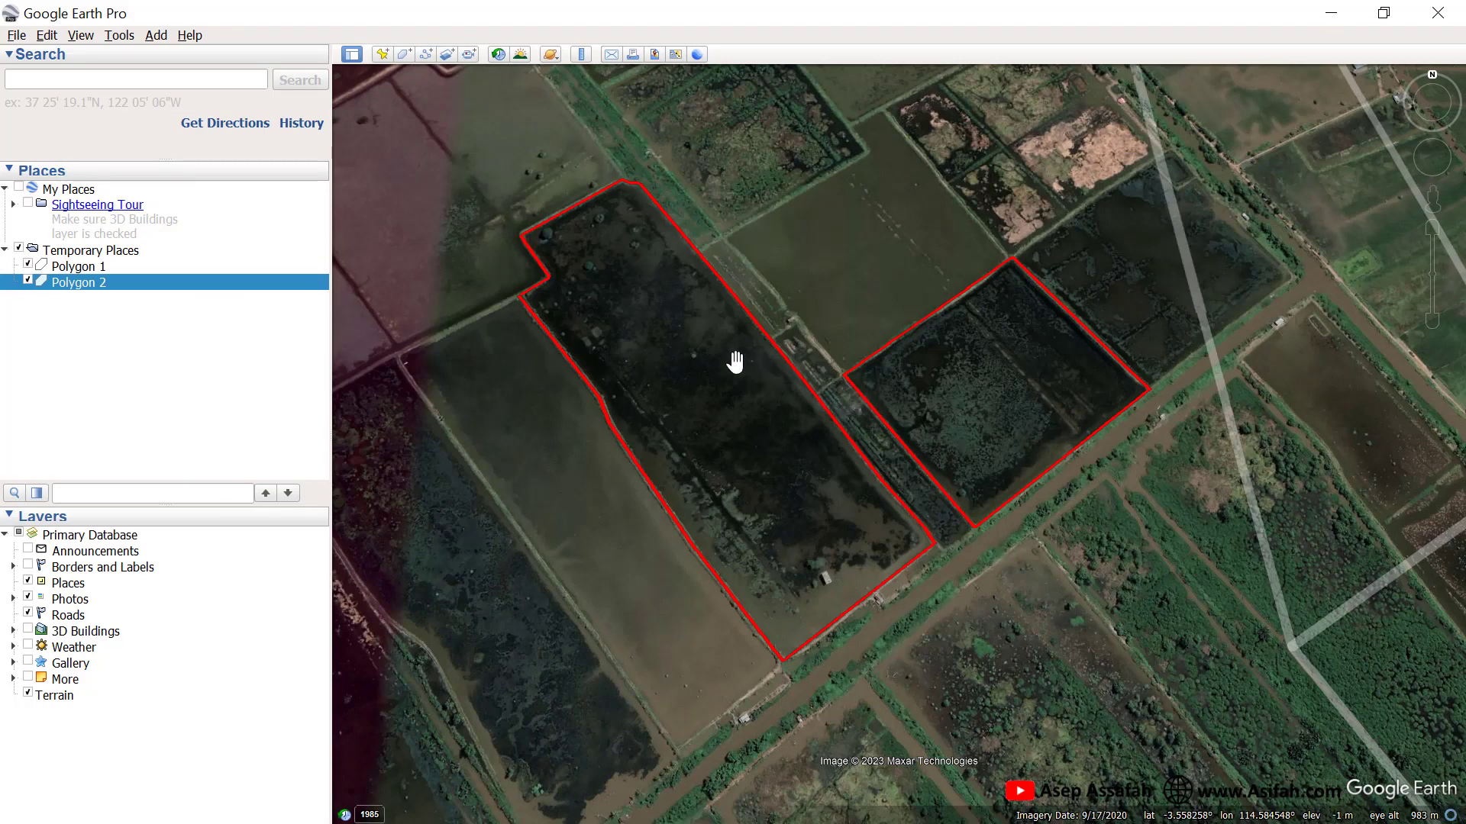
Combine Polygon 1 and Polygon 2 in Temporary Places into a single multi geometry, and toggle its visibility off and on to check both outlines.
click(95, 269)
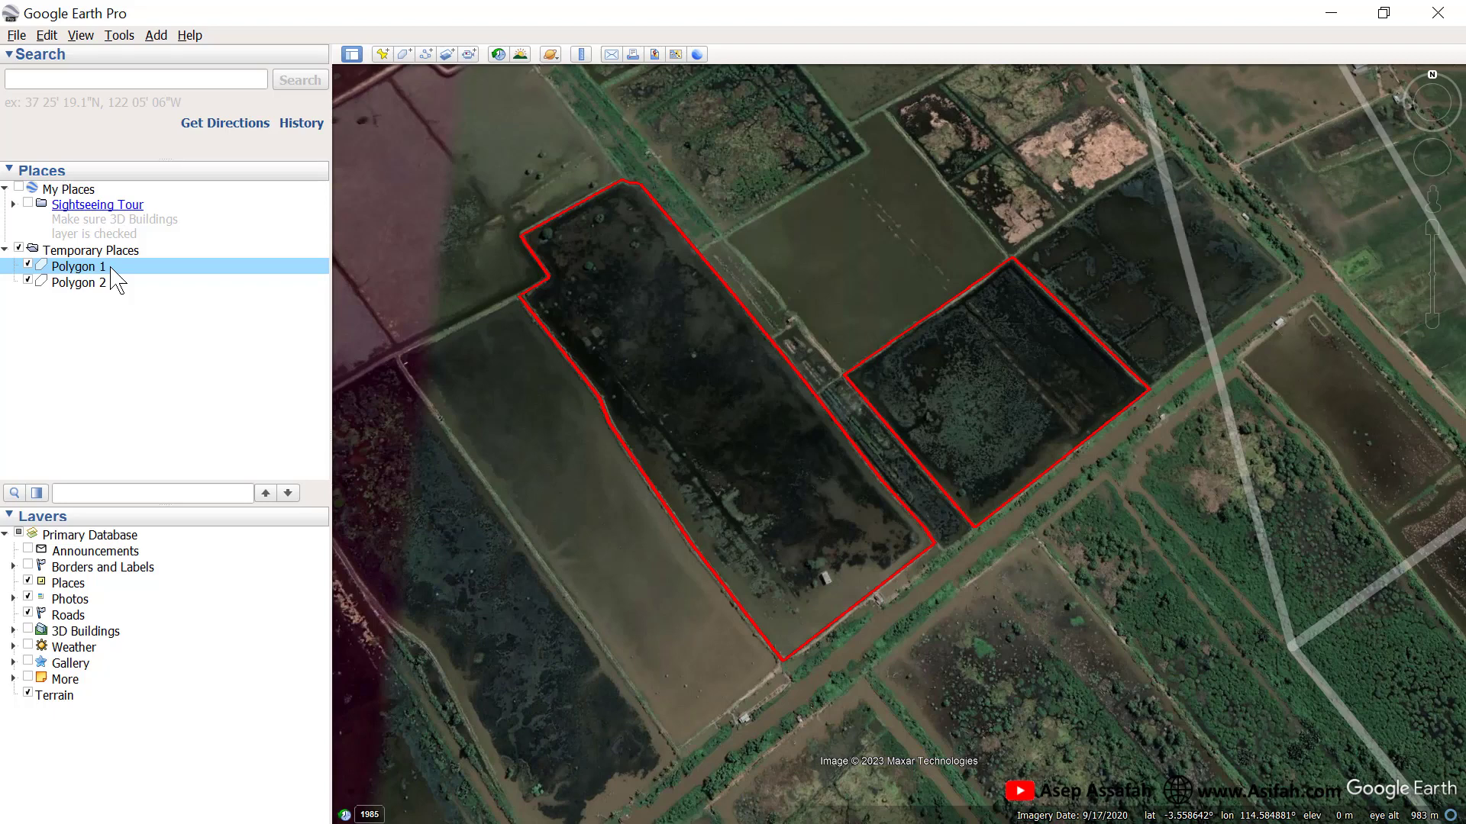
right_click(115, 274)
click(83, 319)
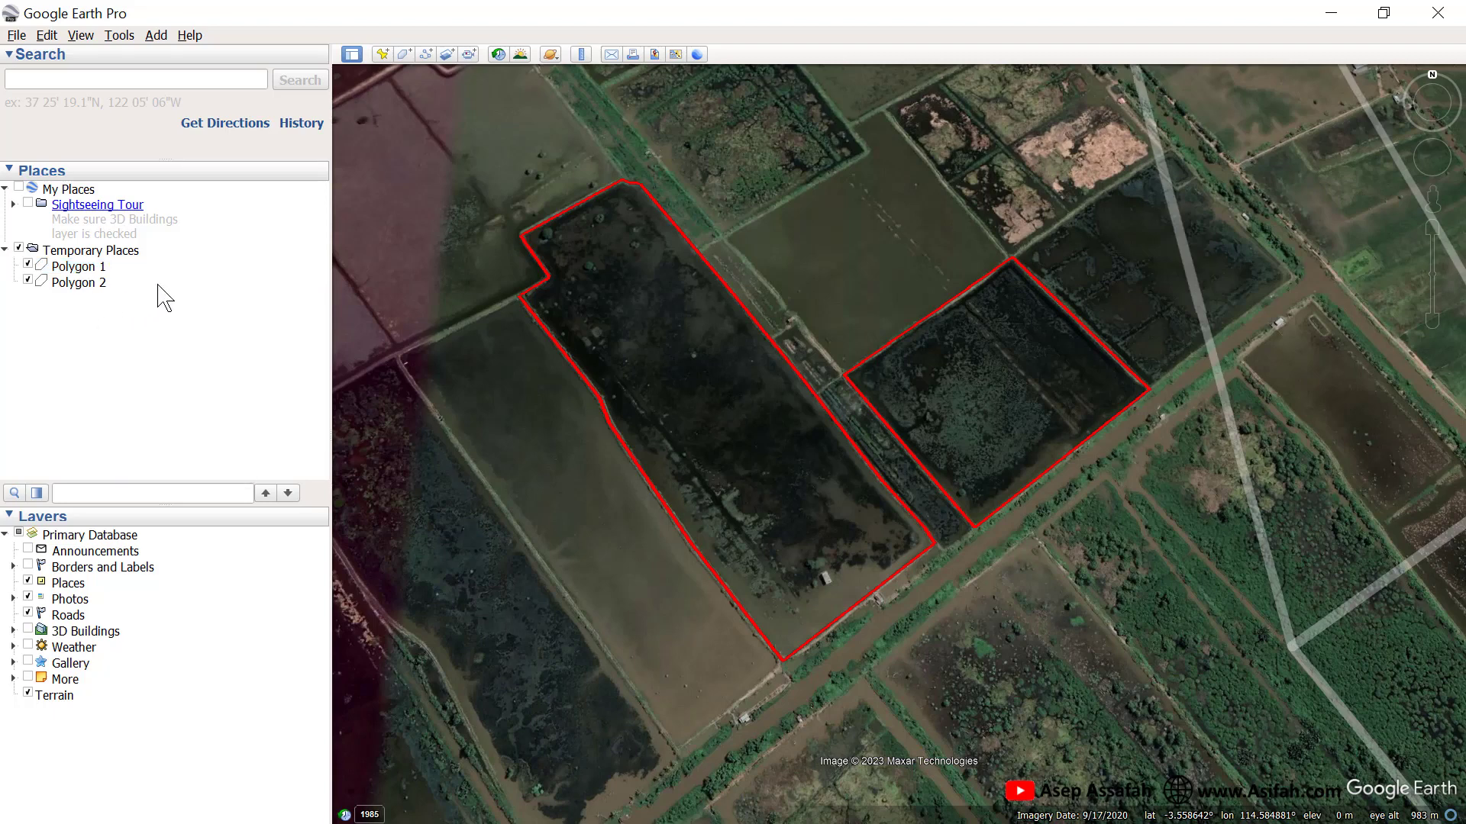
click(98, 266)
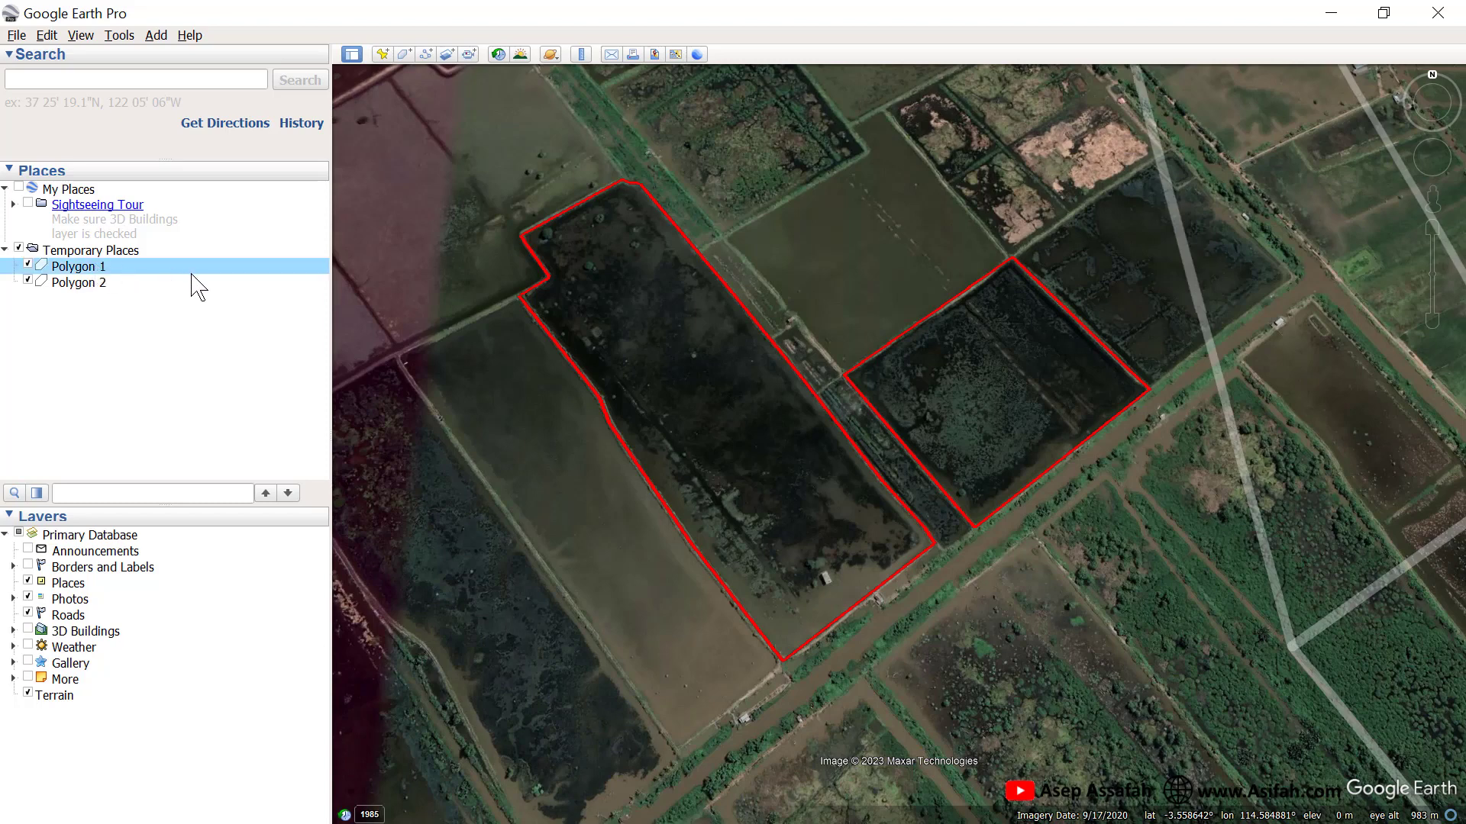
shift+click(97, 284)
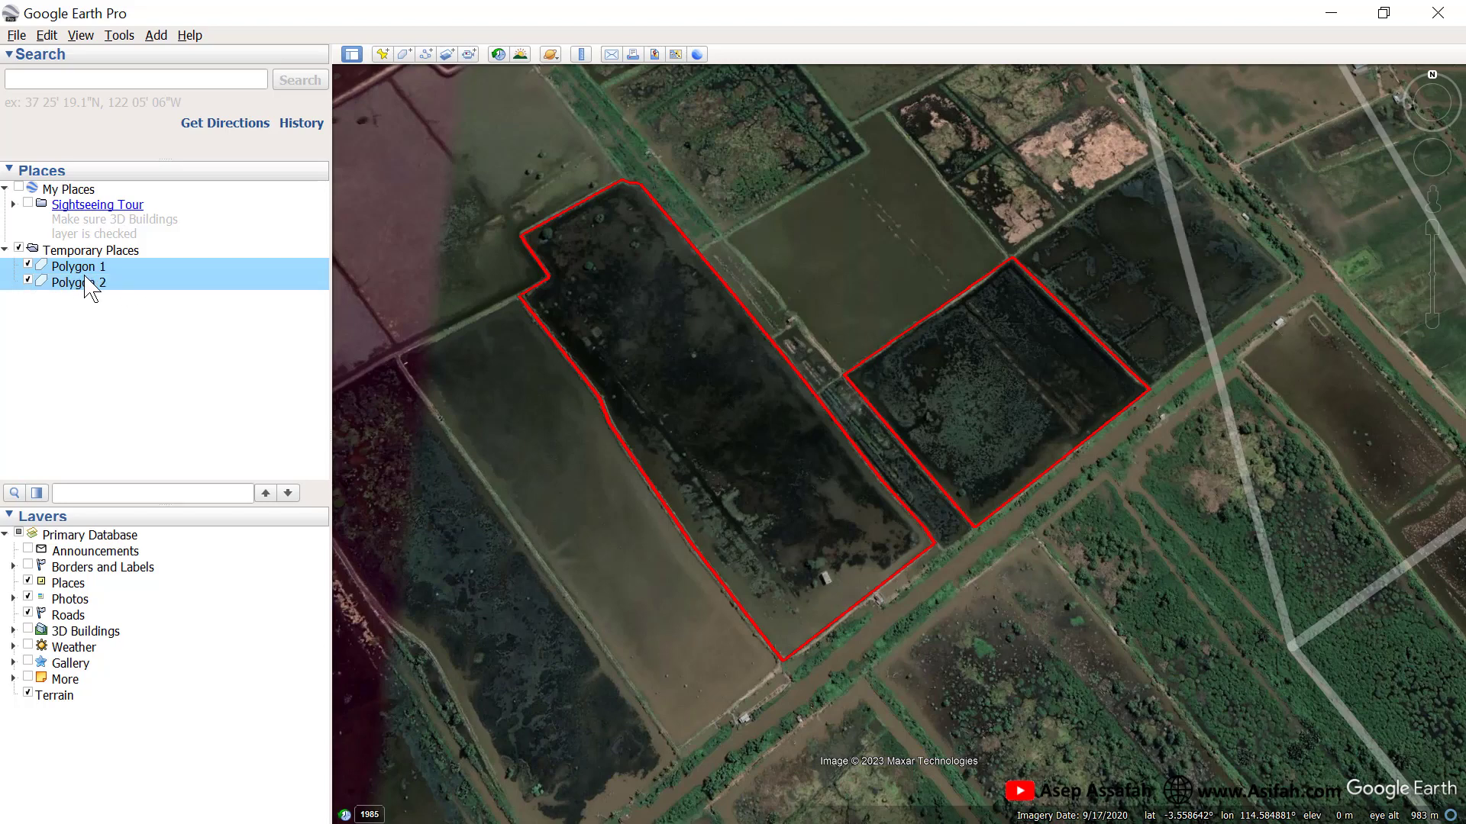
right_click(122, 274)
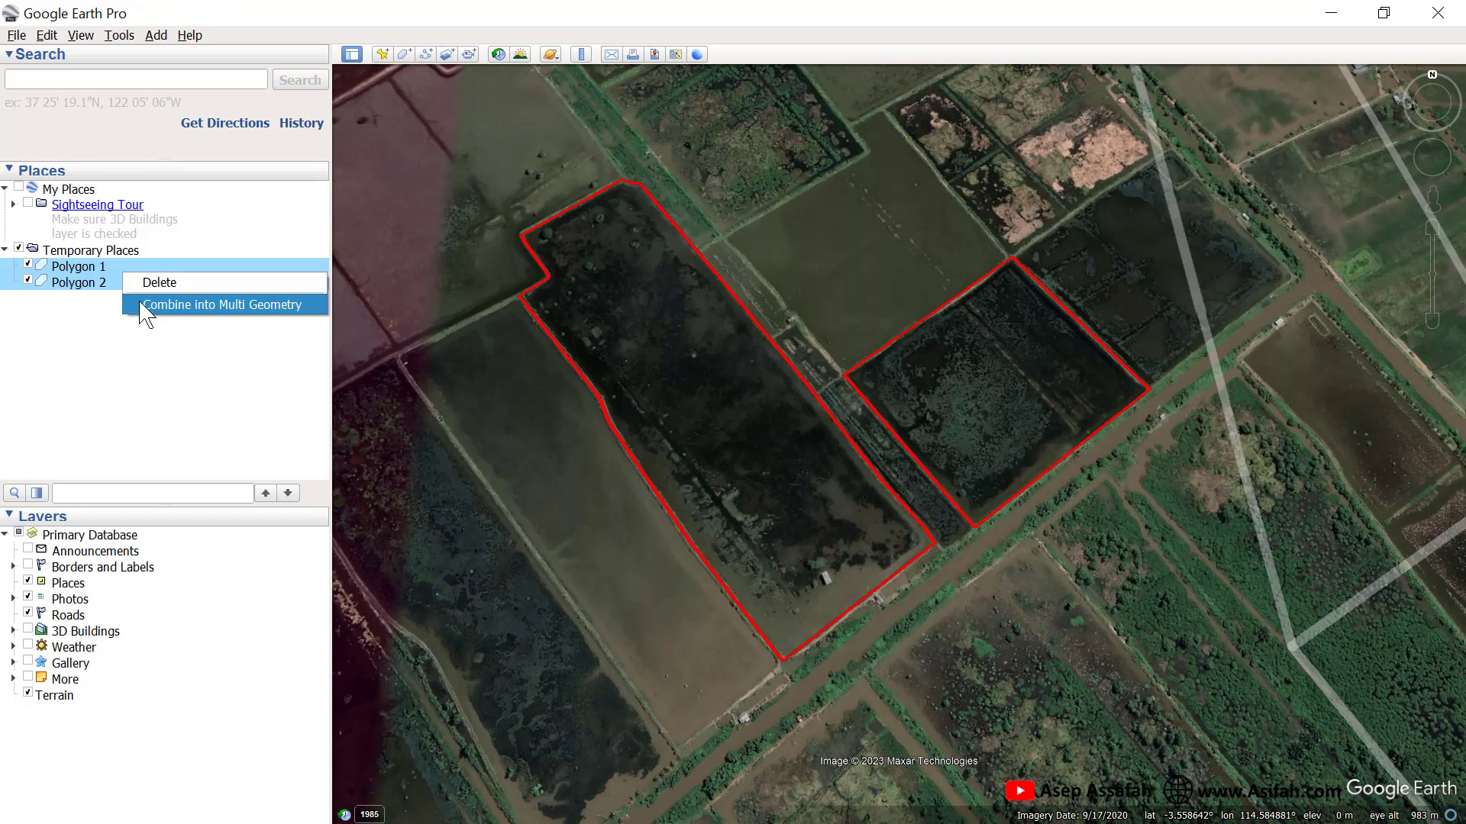
click(145, 304)
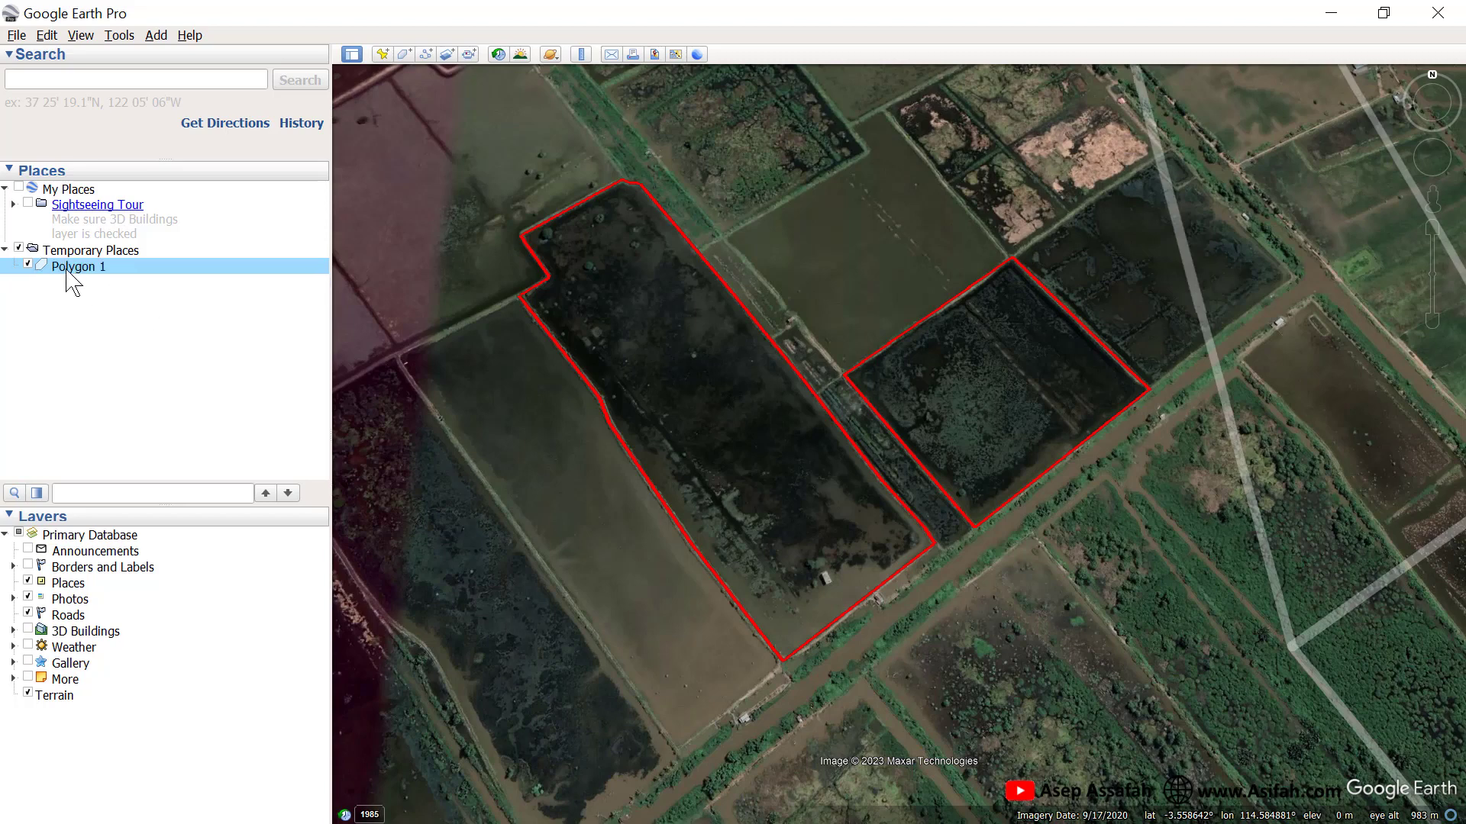
click(28, 264)
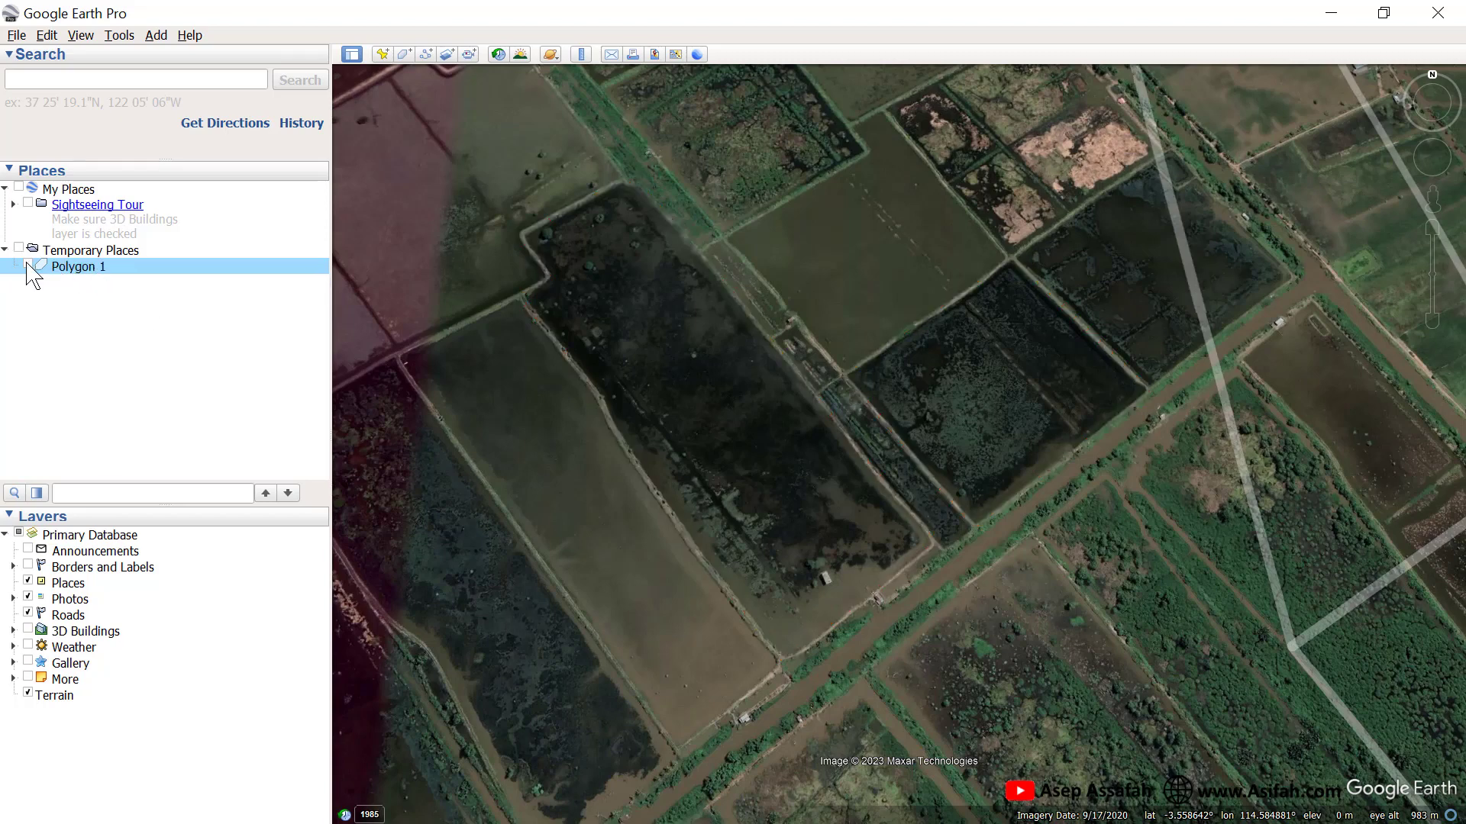
click(28, 264)
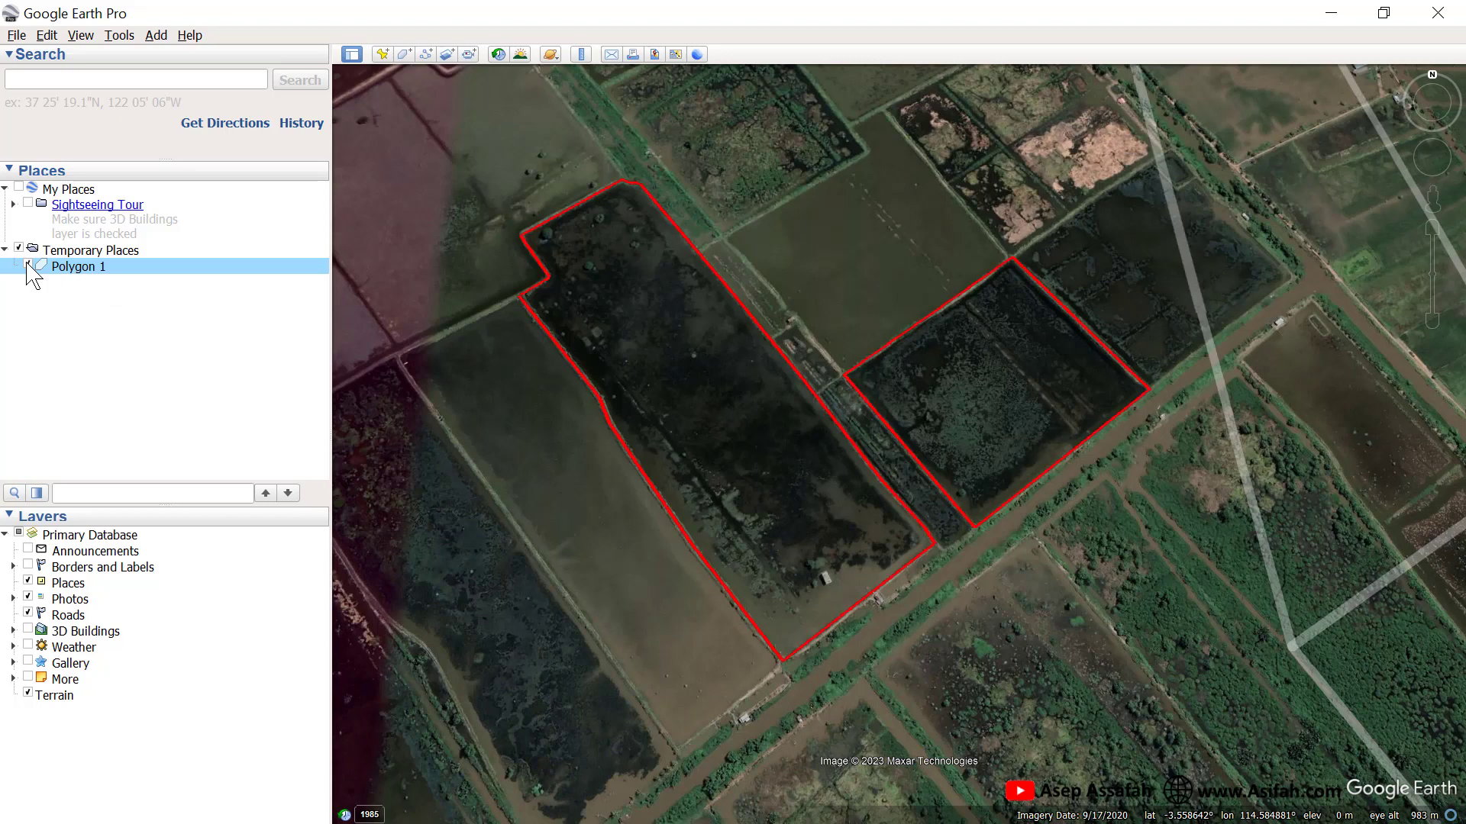
Save the combined polygon place as "Polygon 1.kml" in Kml format in the Data SHP folder.
right_click(114, 267)
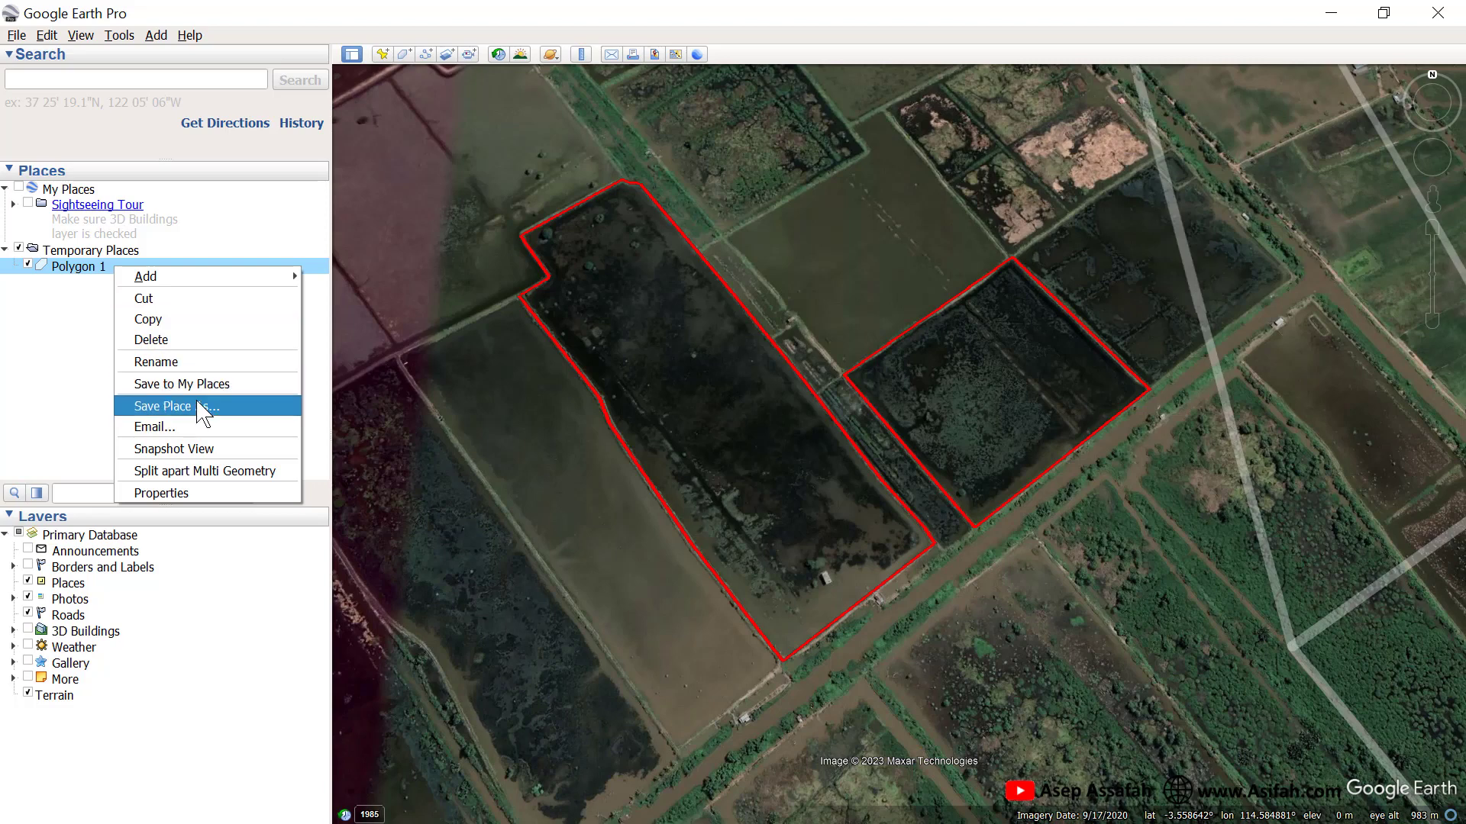
click(223, 408)
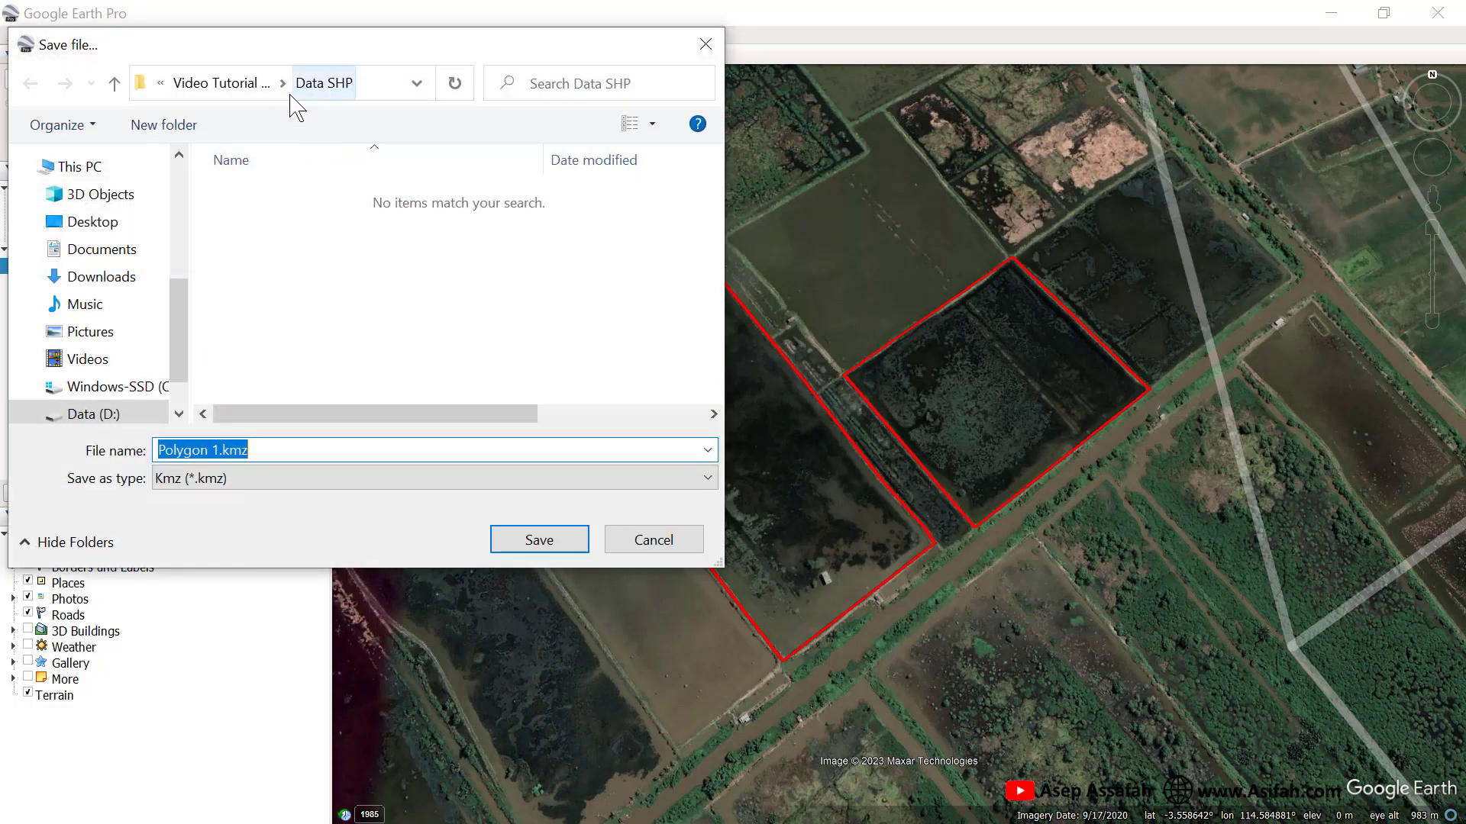
click(243, 86)
double_click(288, 383)
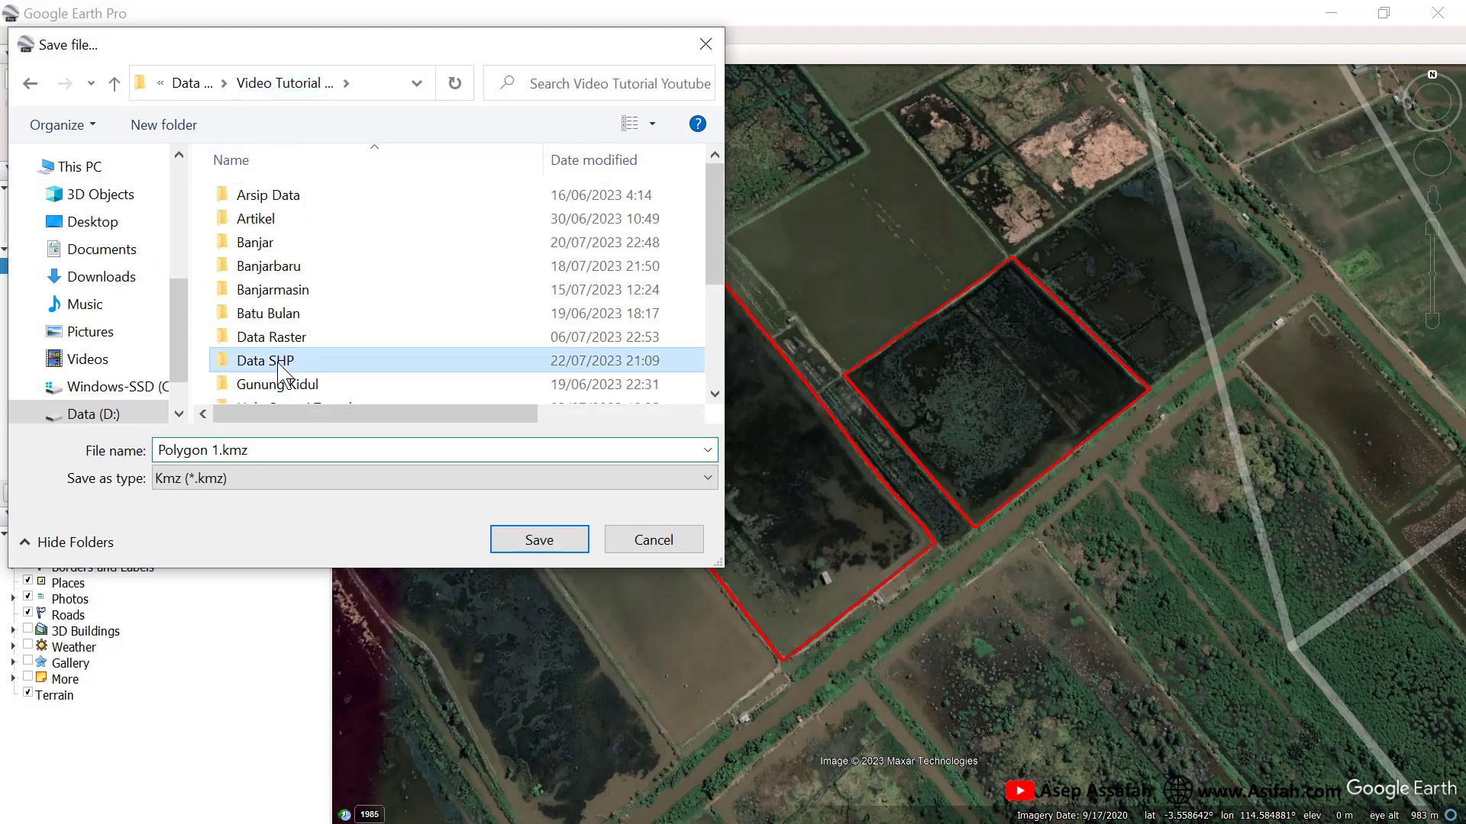
click(277, 487)
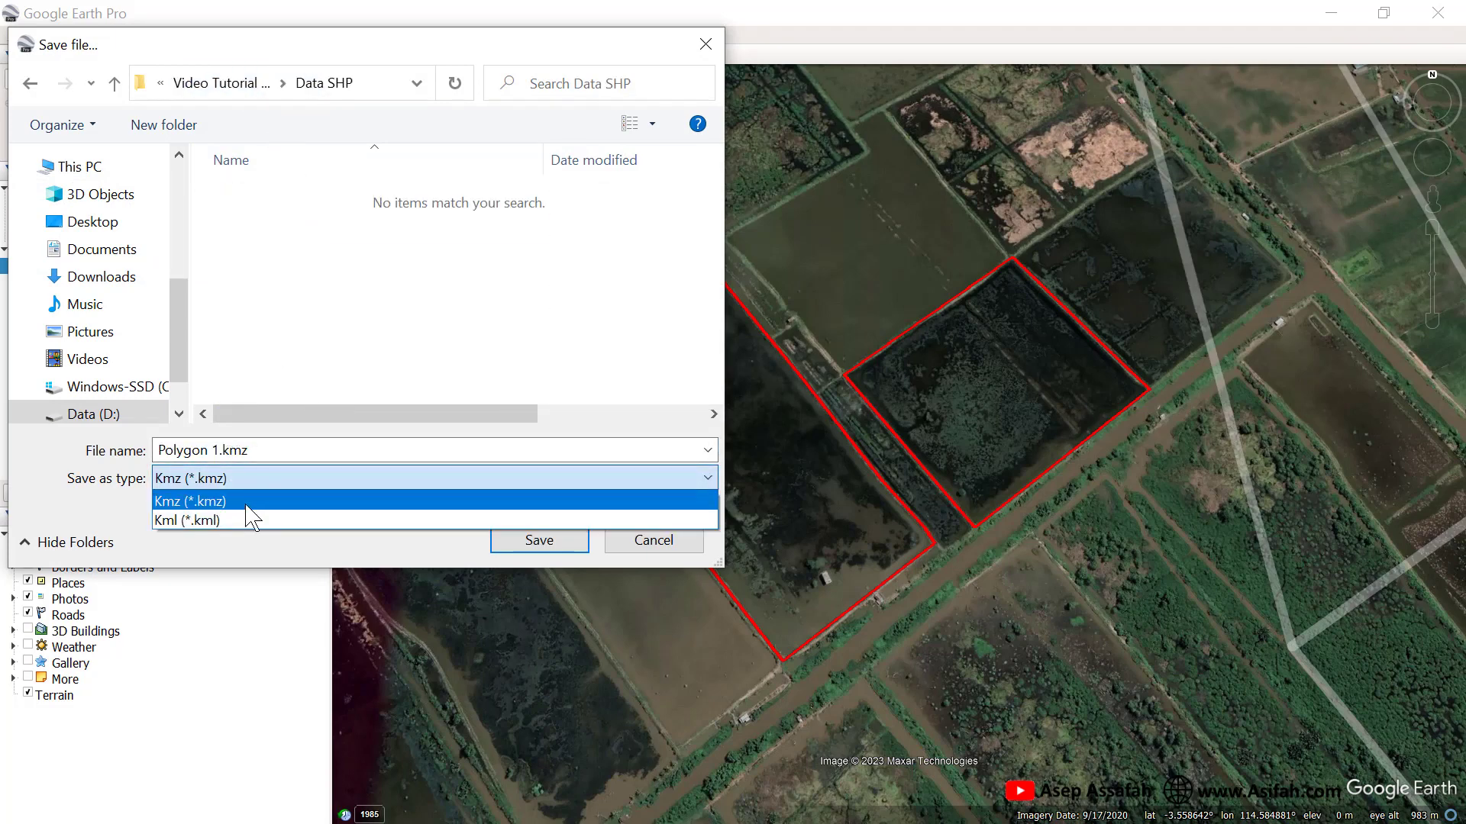
click(246, 522)
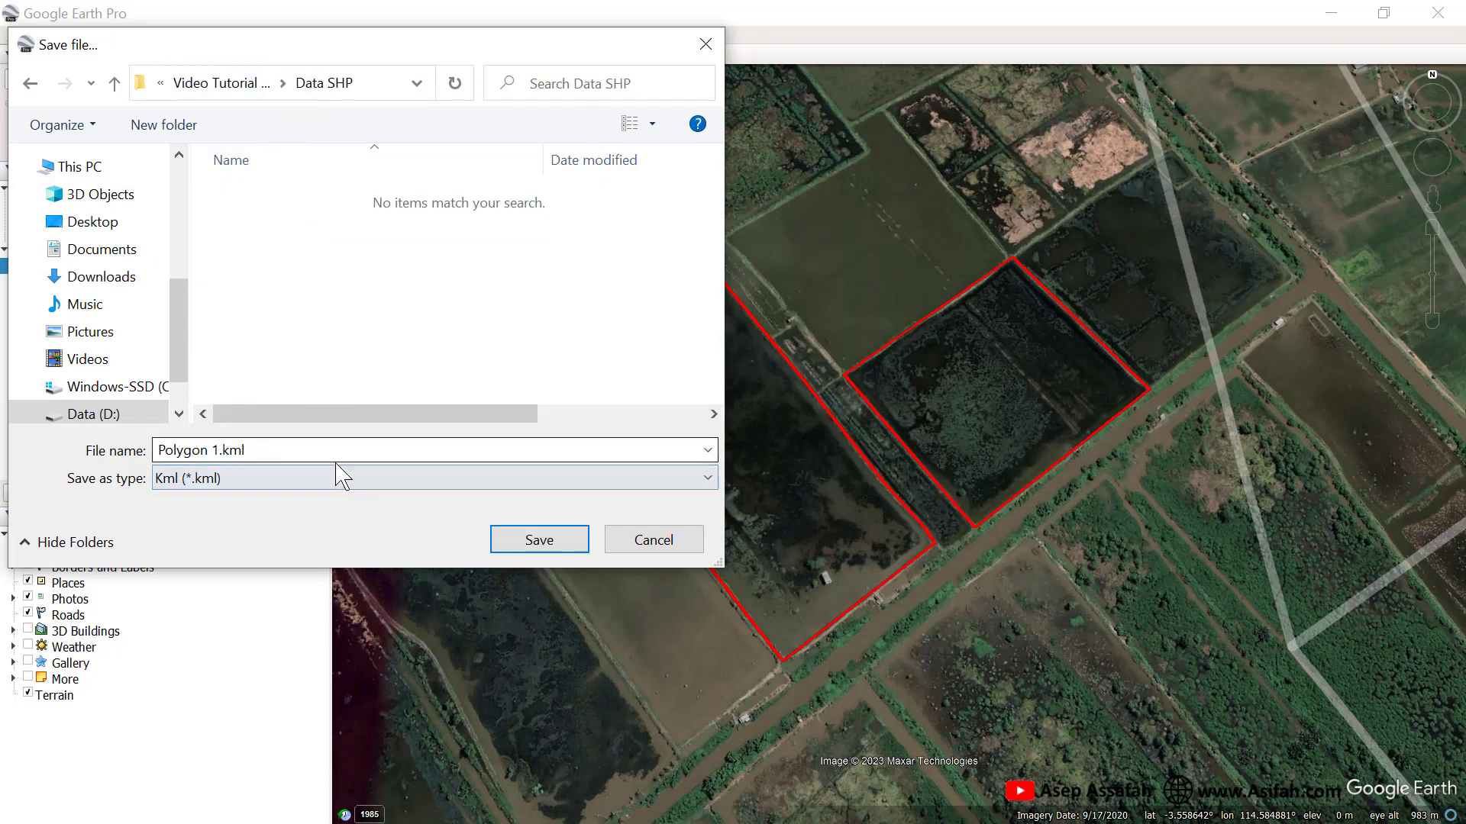
click(534, 541)
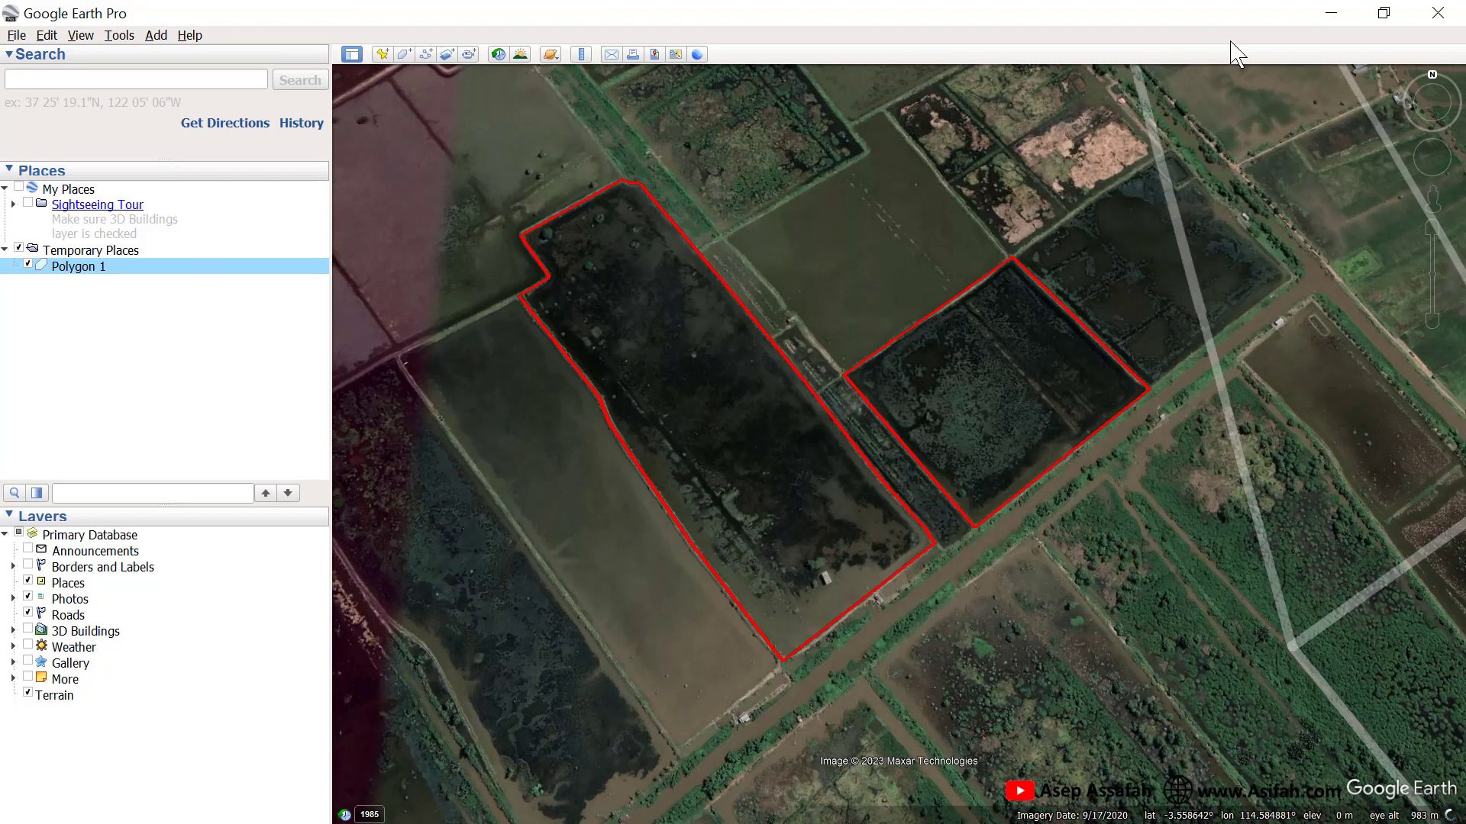
Minimize the map program, switch to Google Chrome, and search Google for "kml to shp".
click(1335, 17)
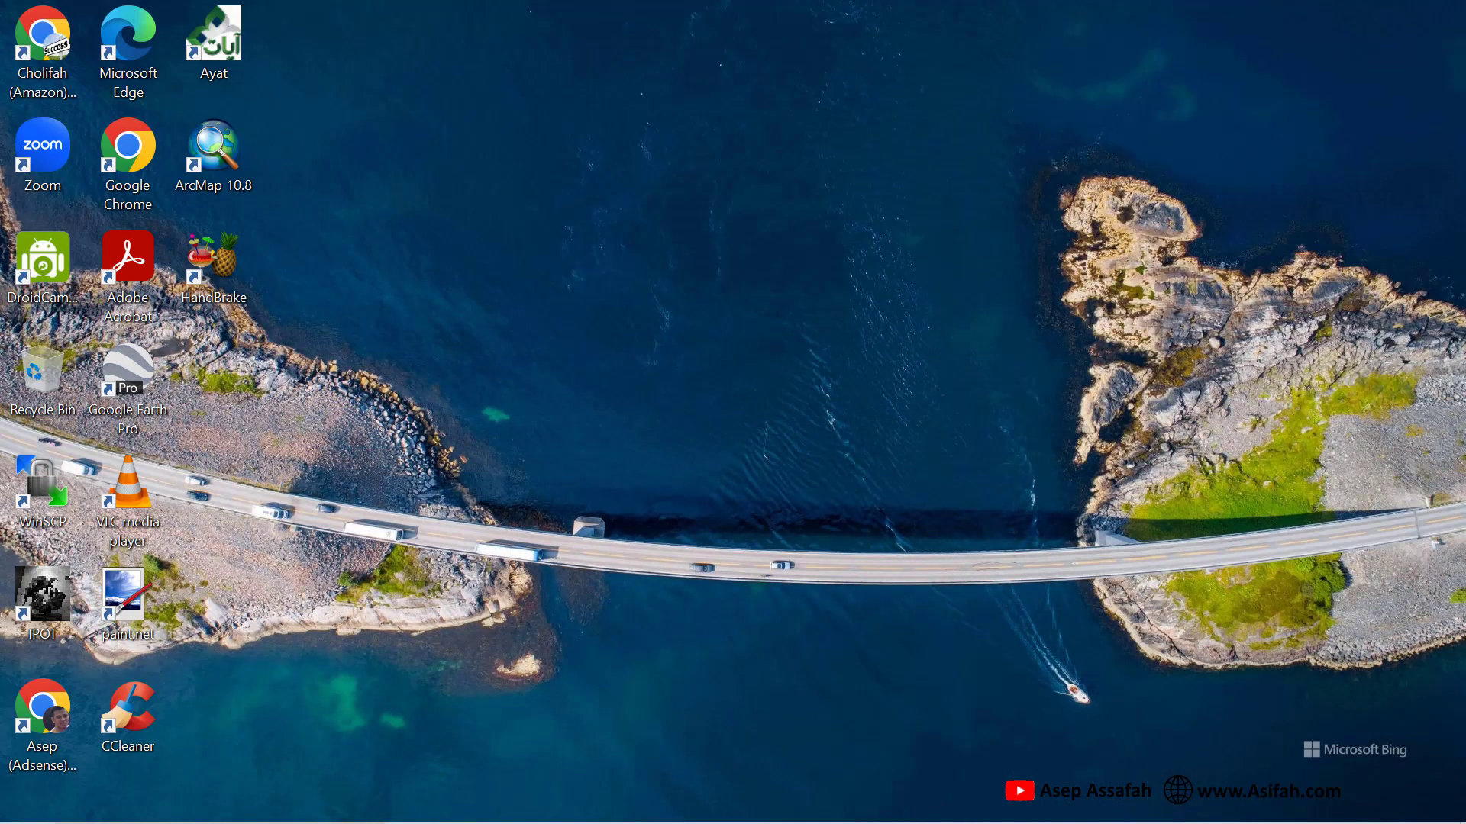
click(644, 801)
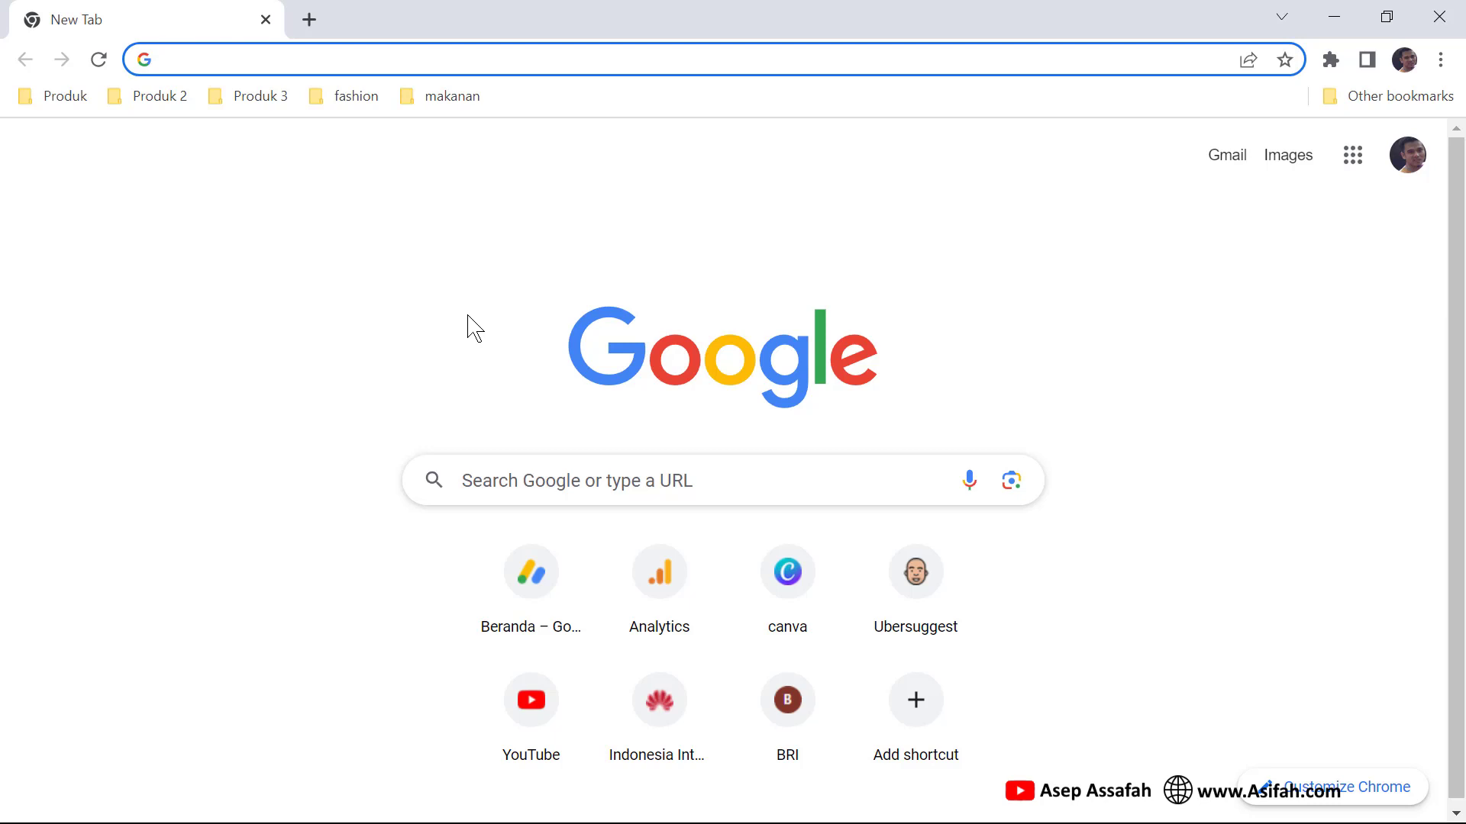
click(530, 480)
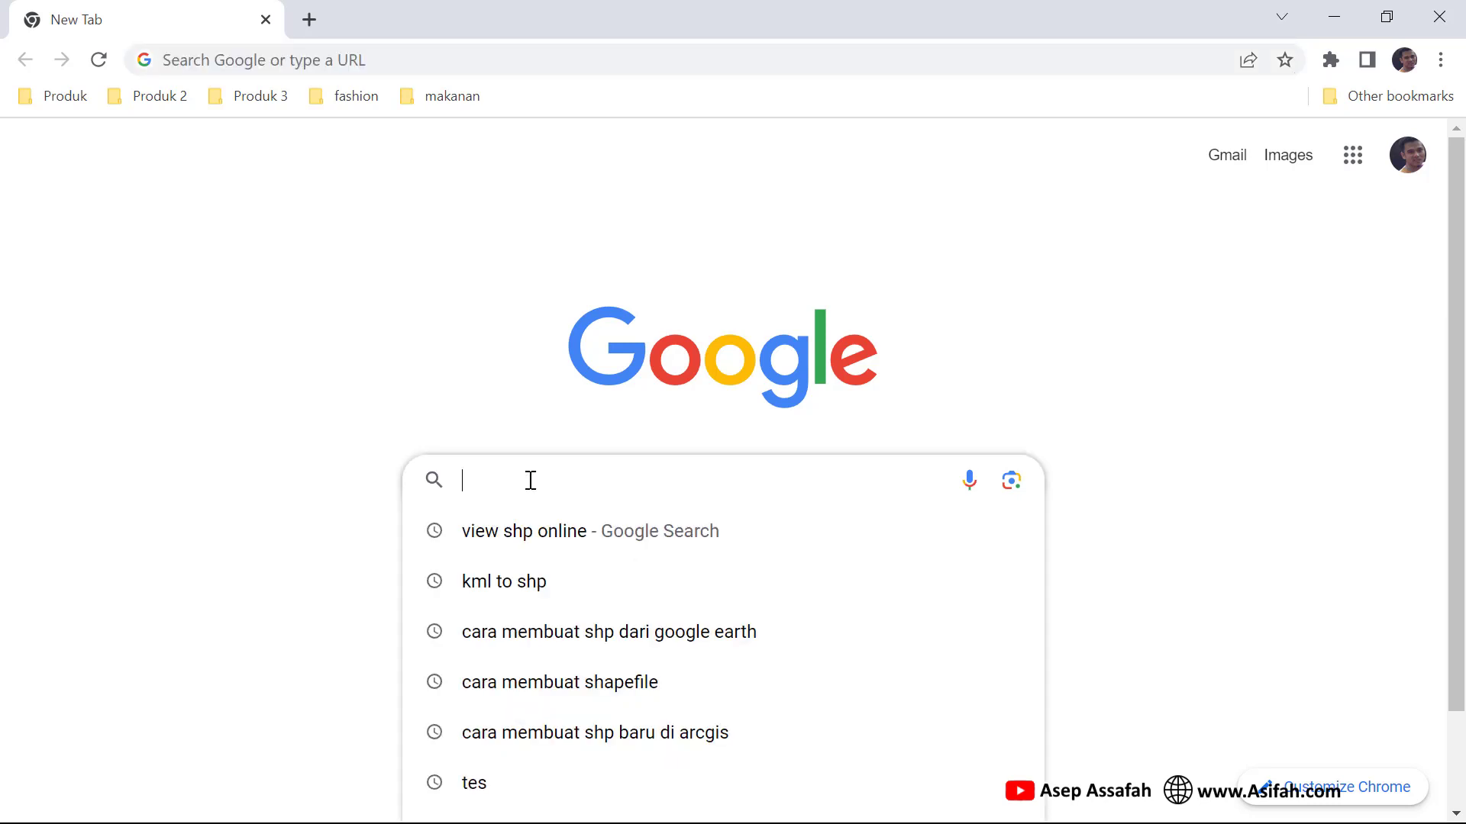
text(kml)
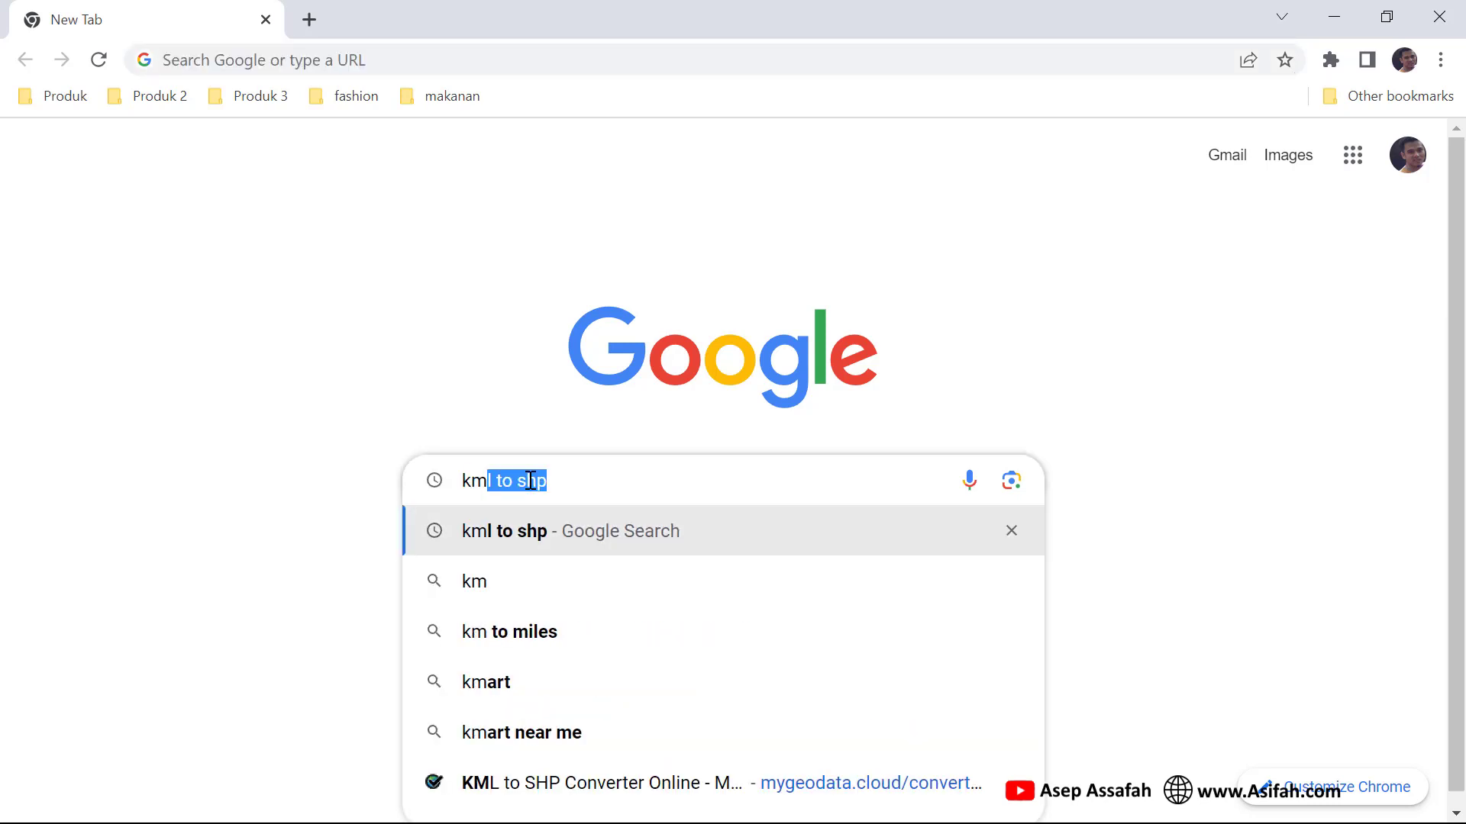
text(shp)
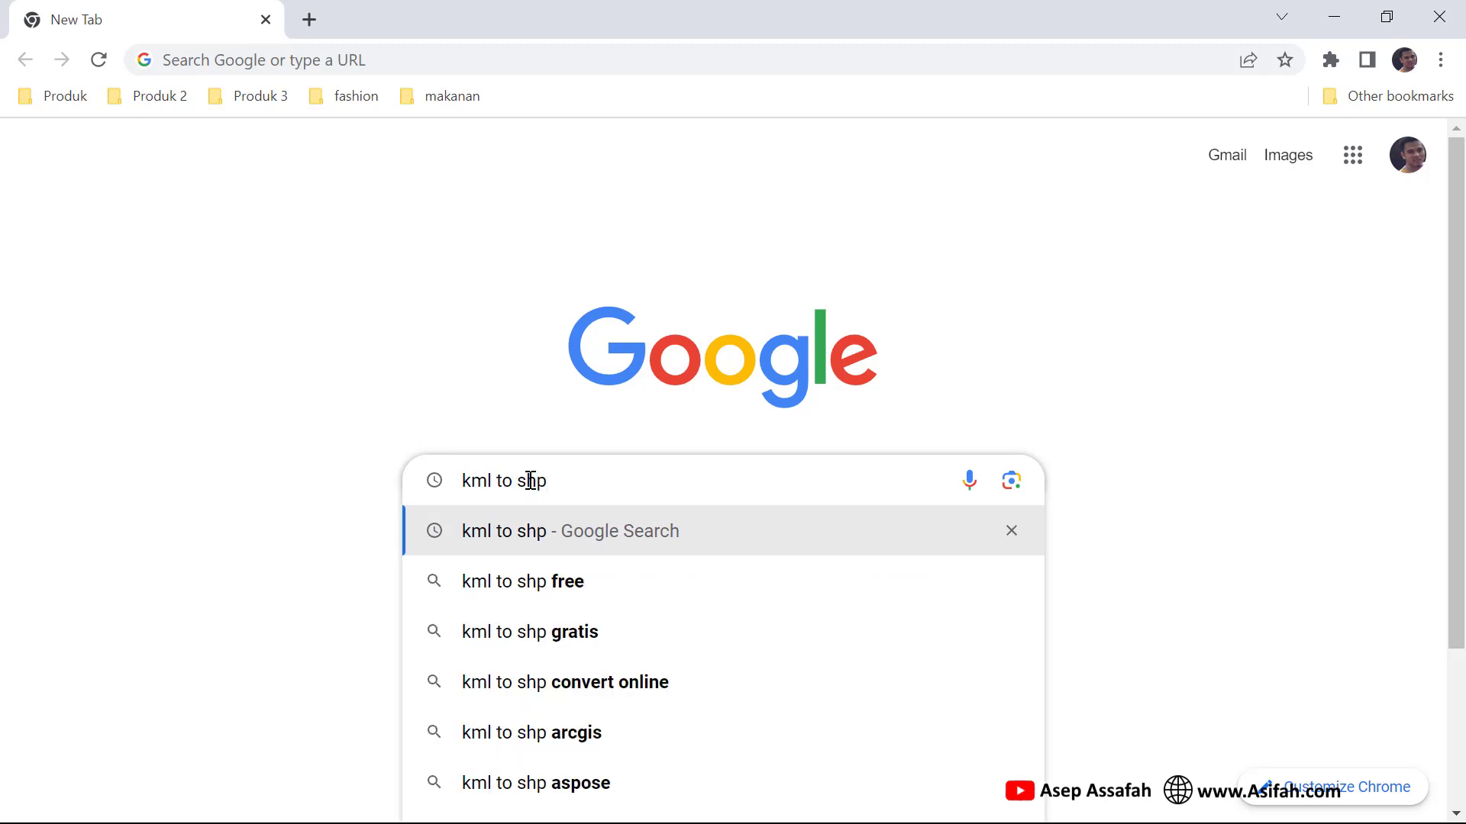
key(Return)
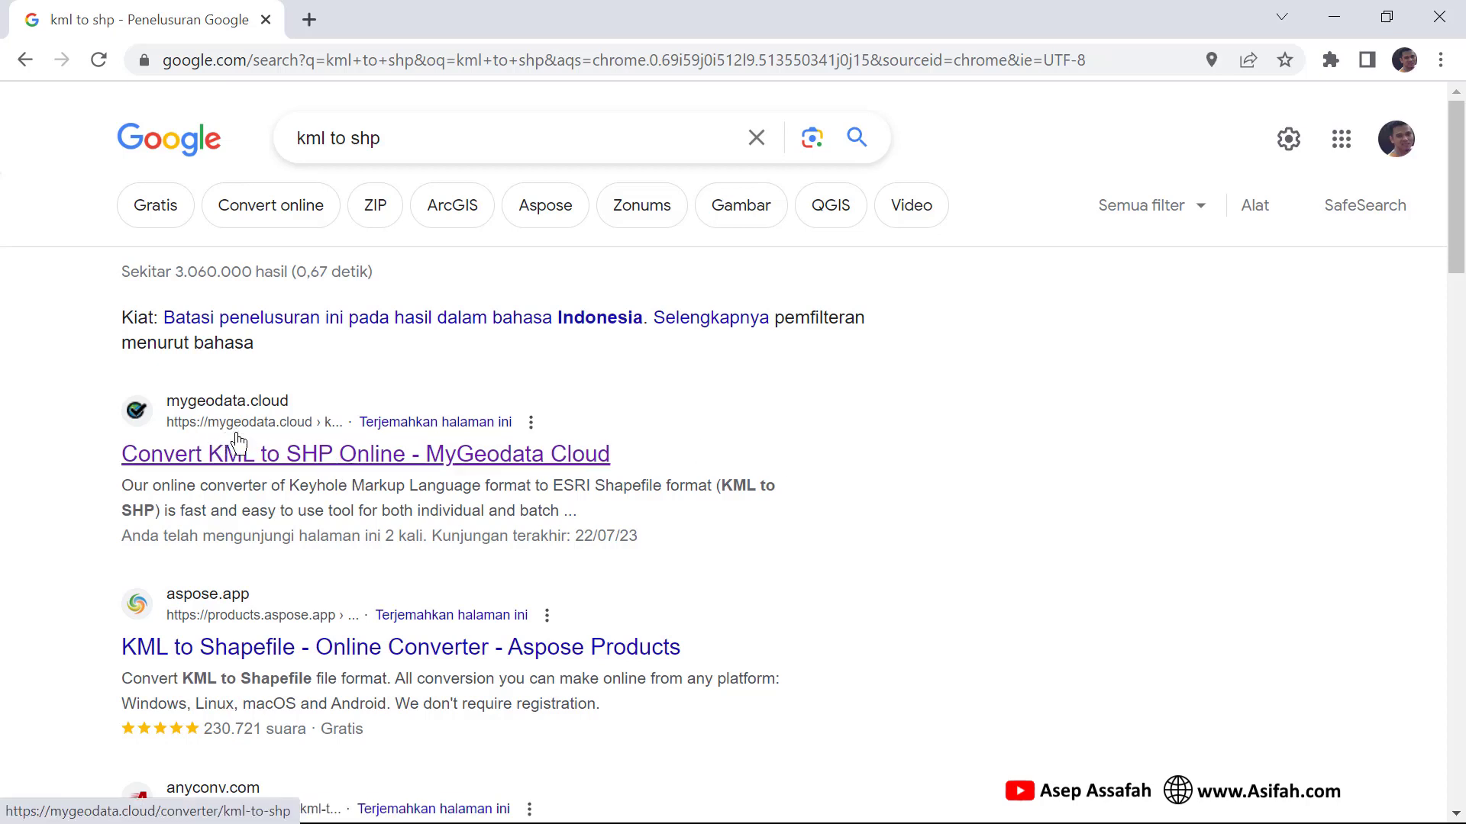
Open the MyGeodata Cloud KML to SHP converter result in a new tab and switch to it.
right_click(328, 458)
click(381, 471)
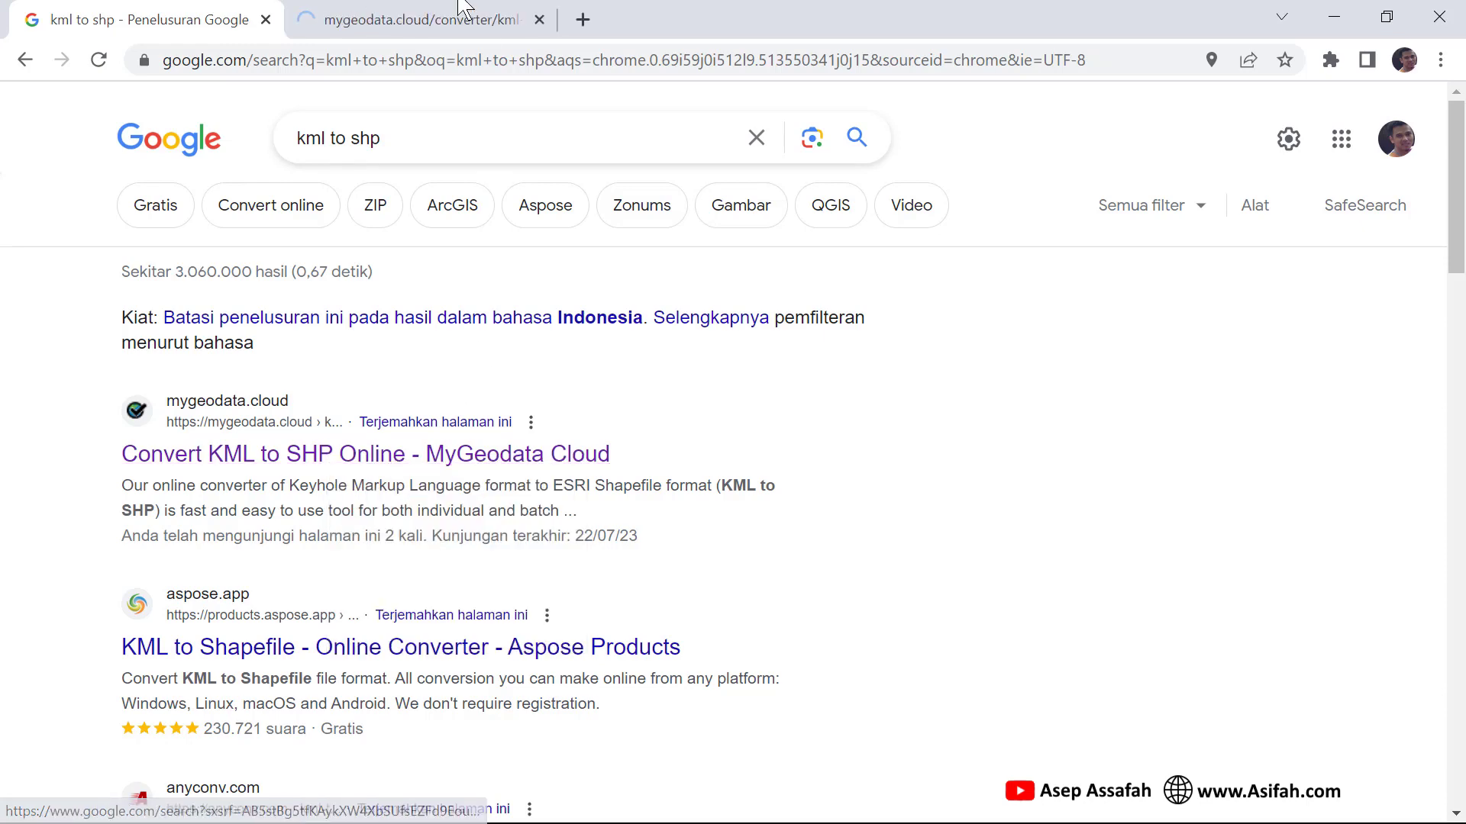
click(413, 17)
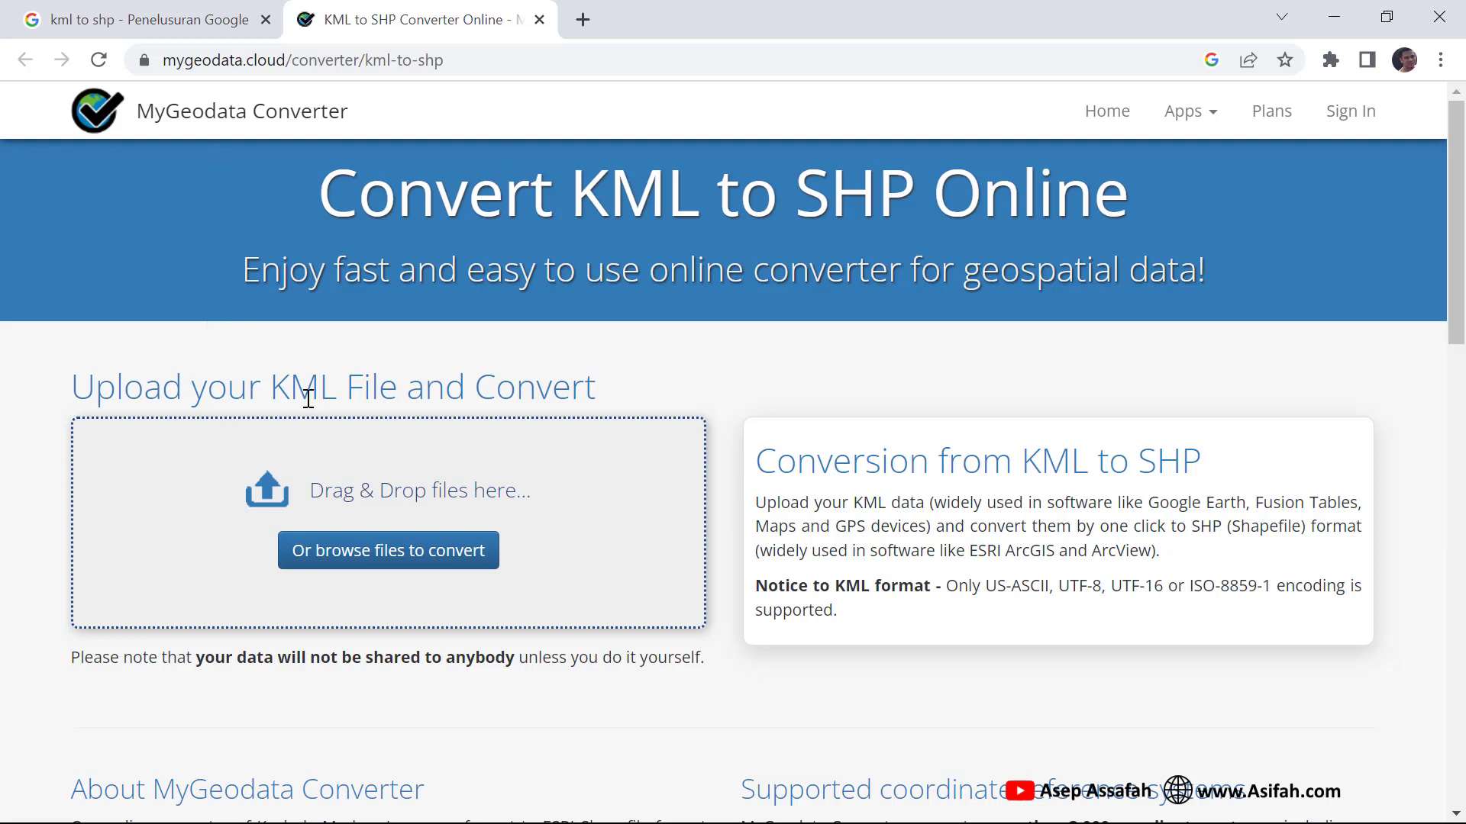
Upload "Polygon 1.kml" from the Data SHP folder to the converter and keep ESRI Shapefile (shp) as the output format.
click(374, 568)
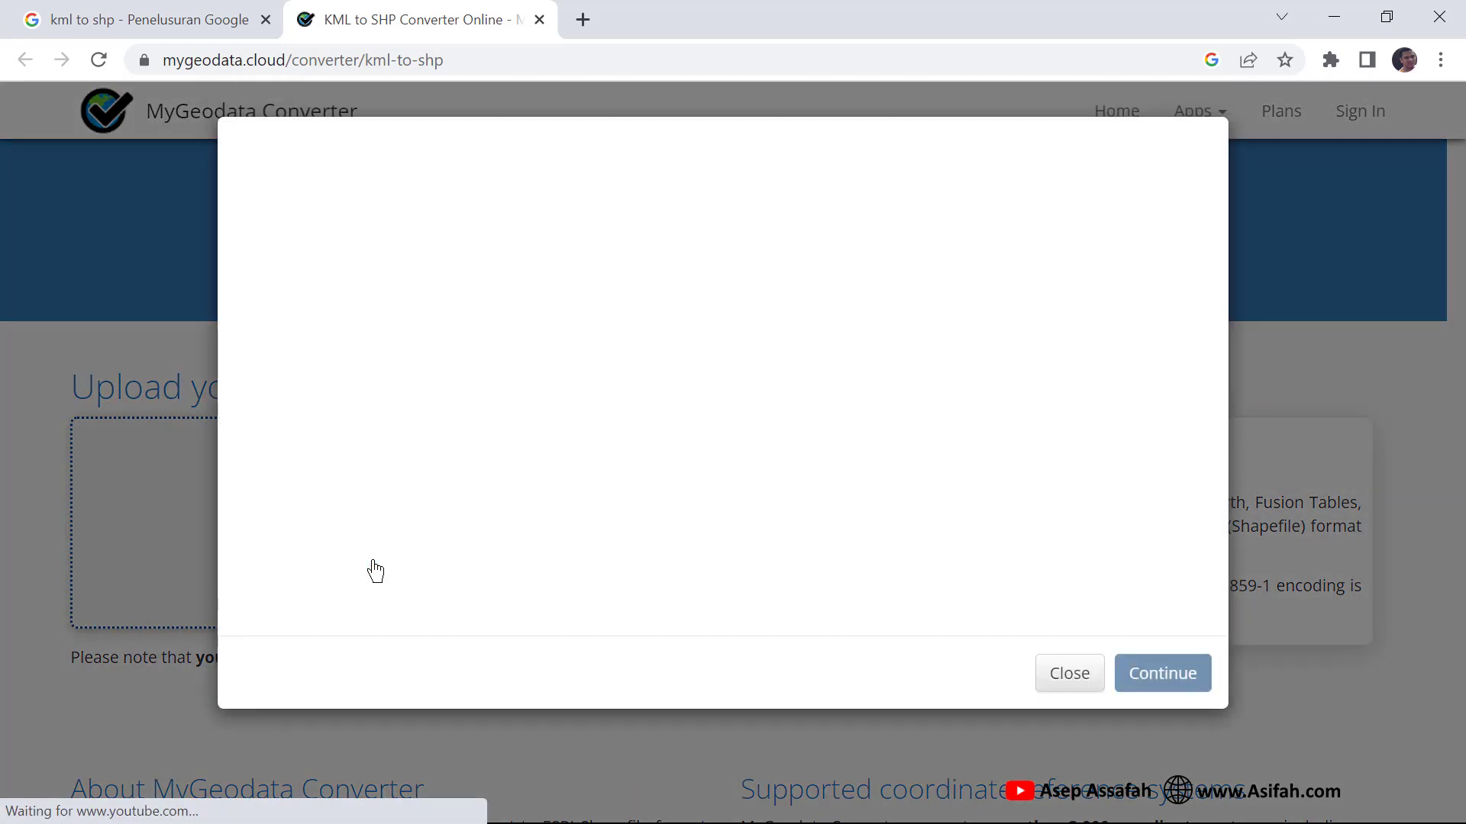
click(384, 281)
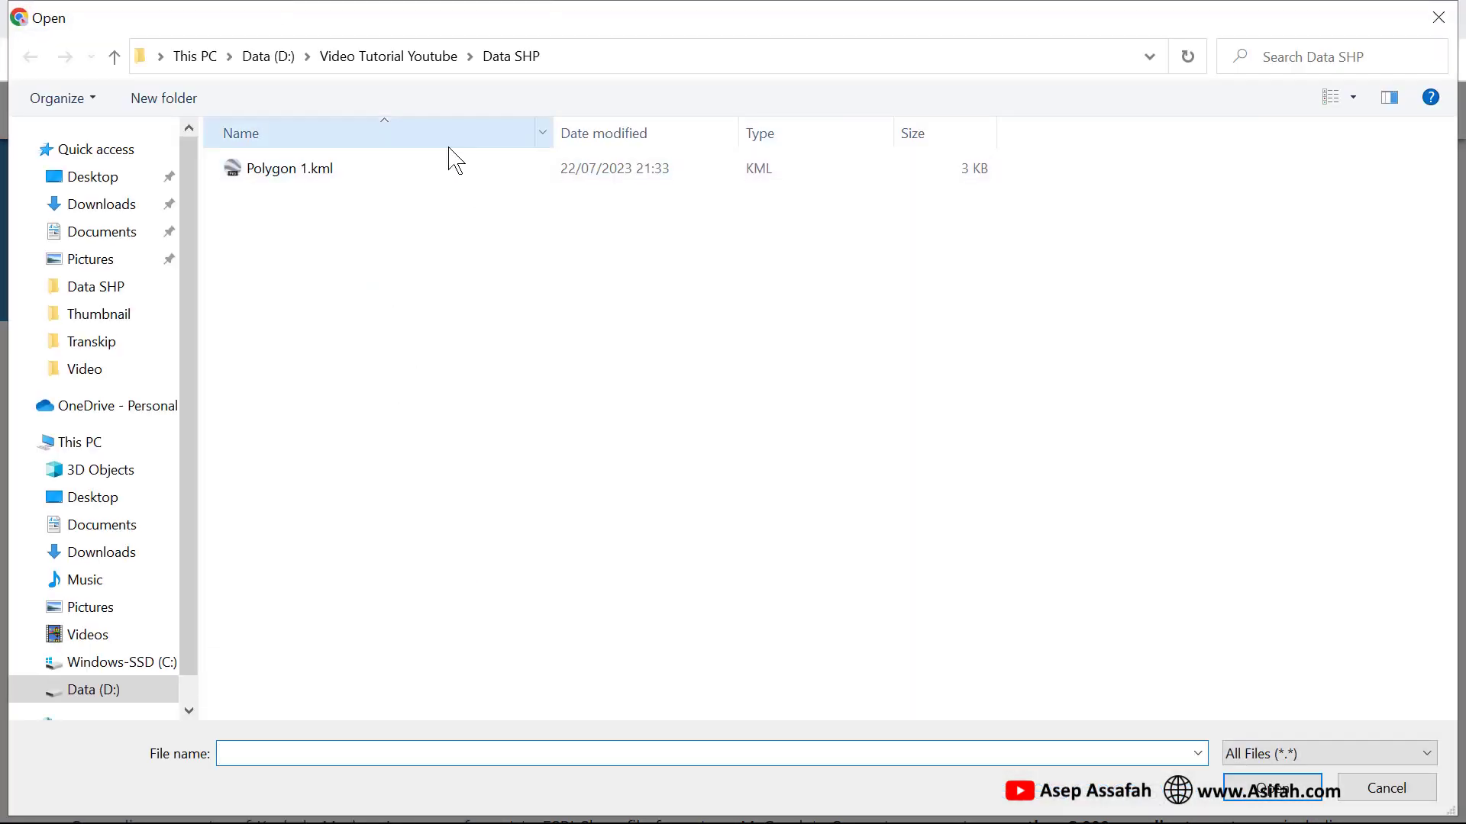
click(321, 174)
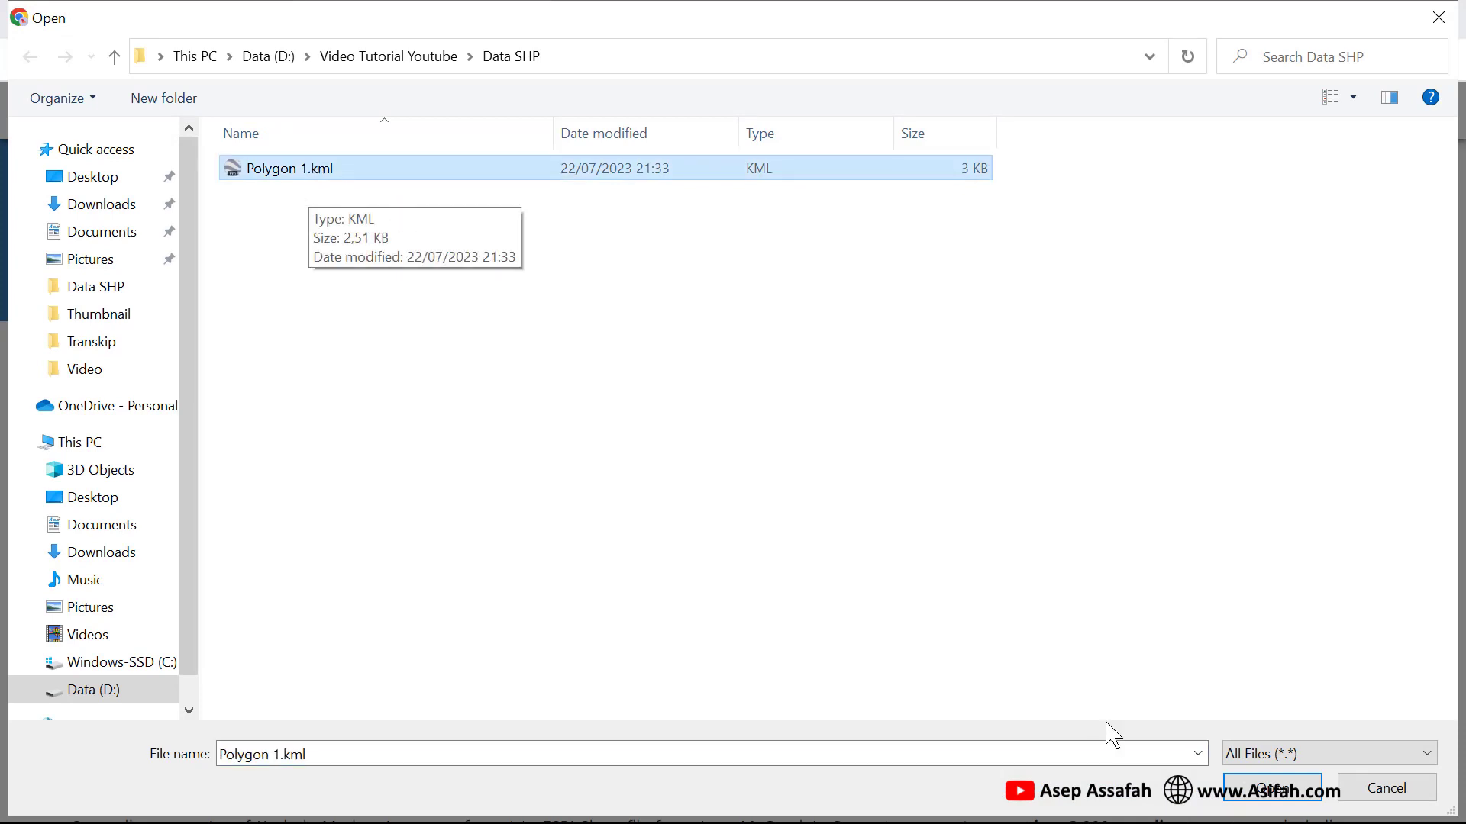
click(1268, 788)
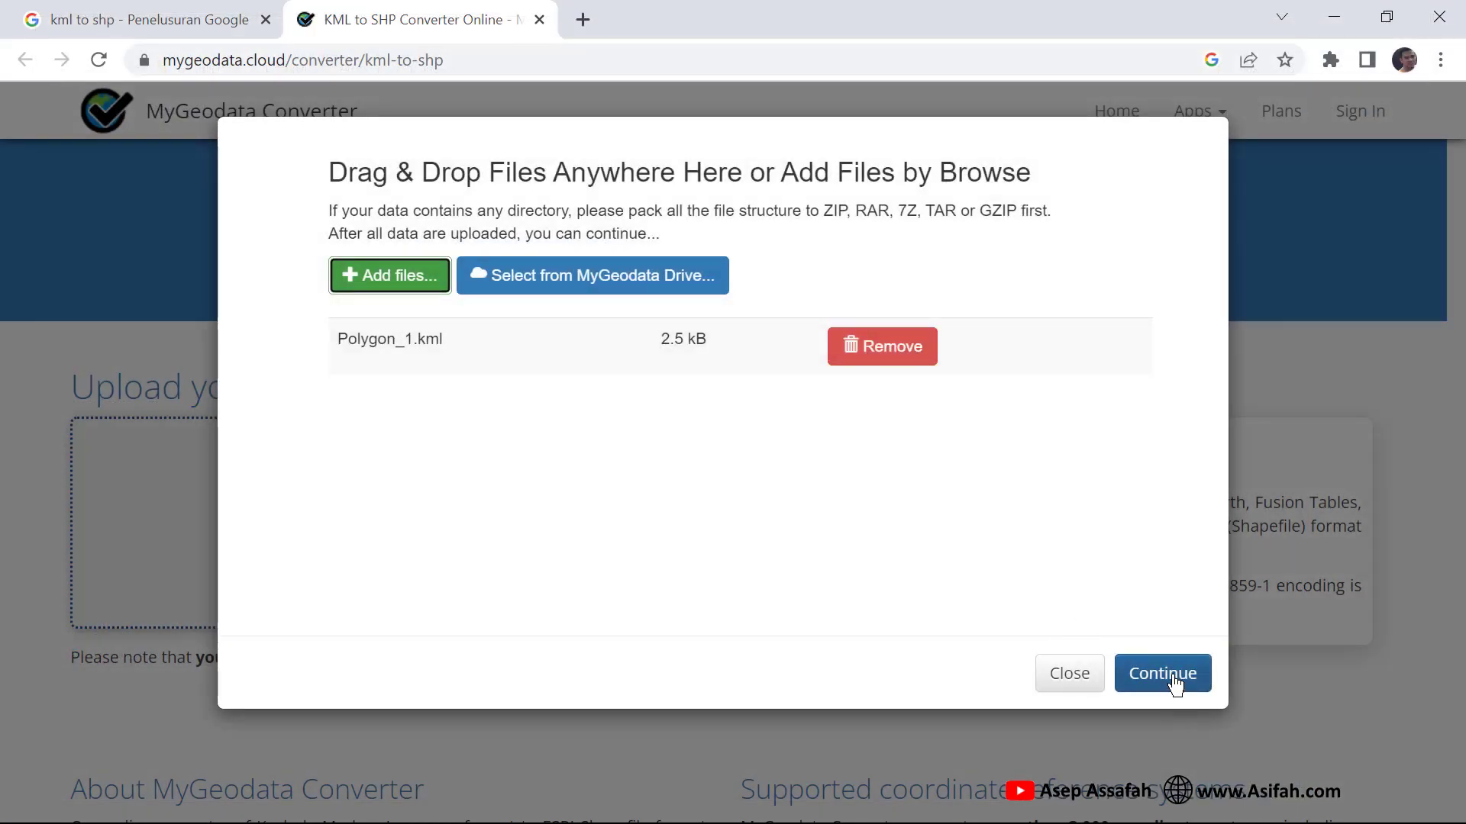
click(1164, 674)
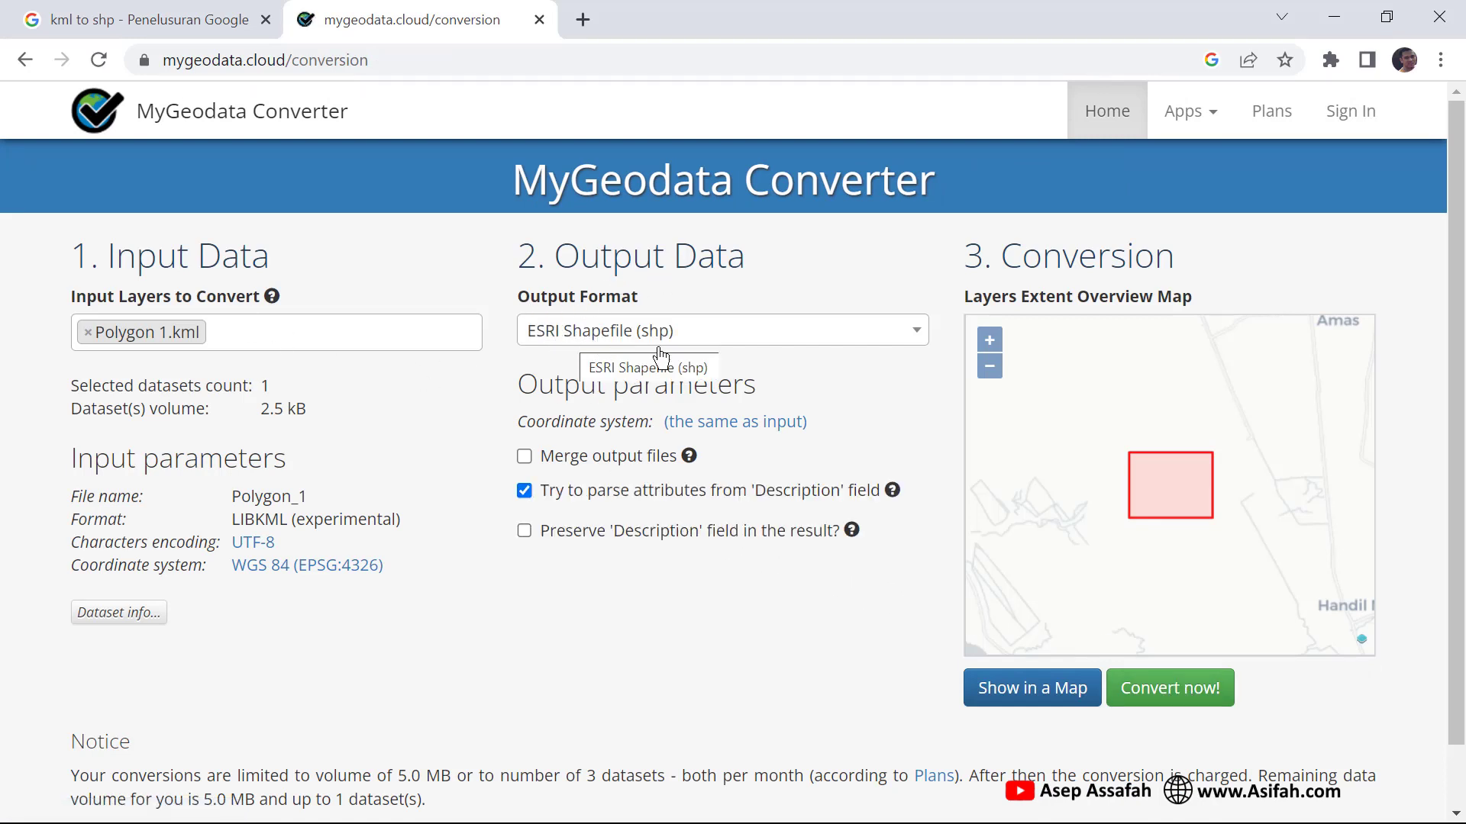
click(909, 341)
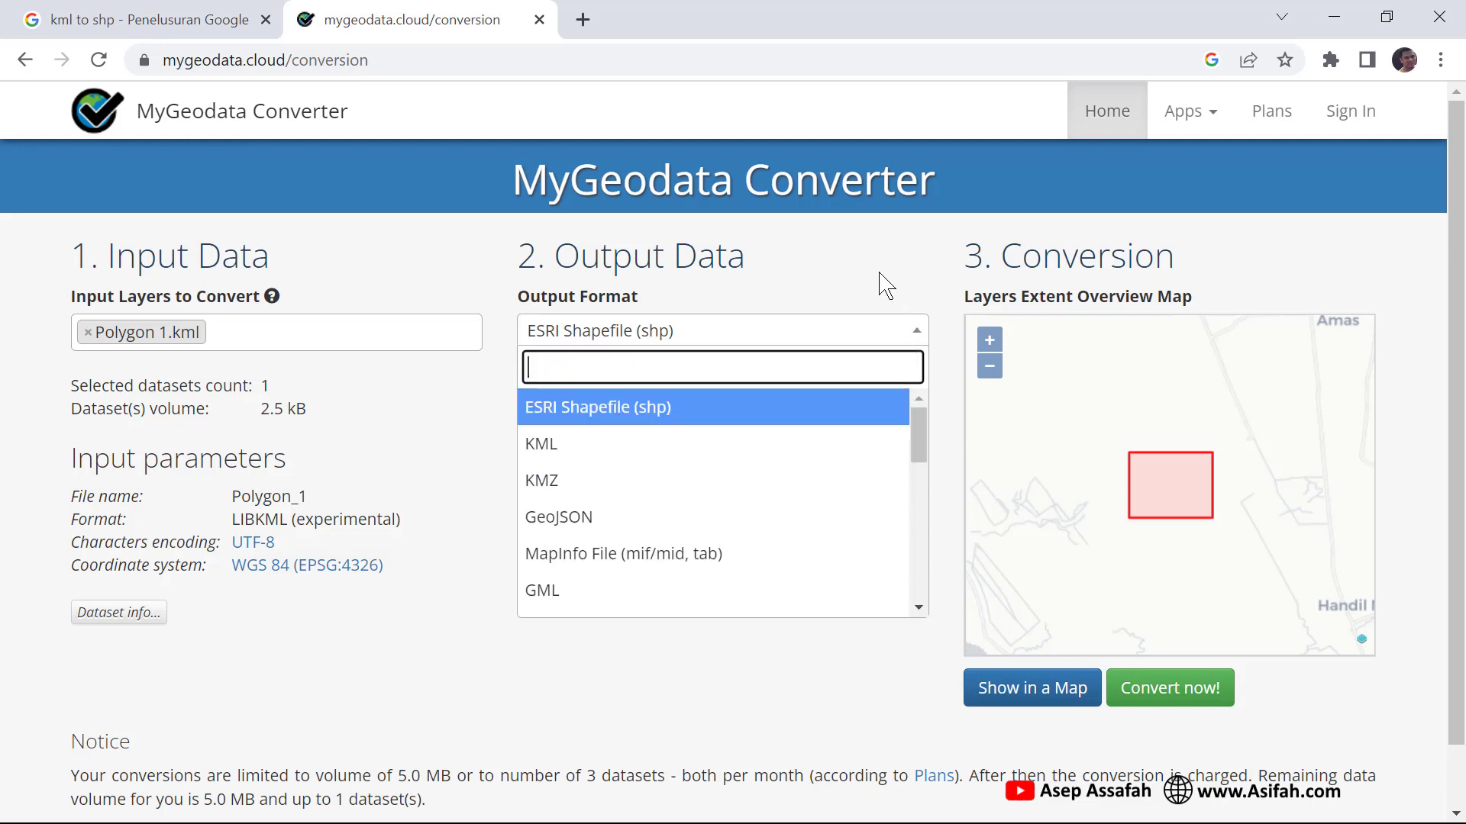
click(688, 329)
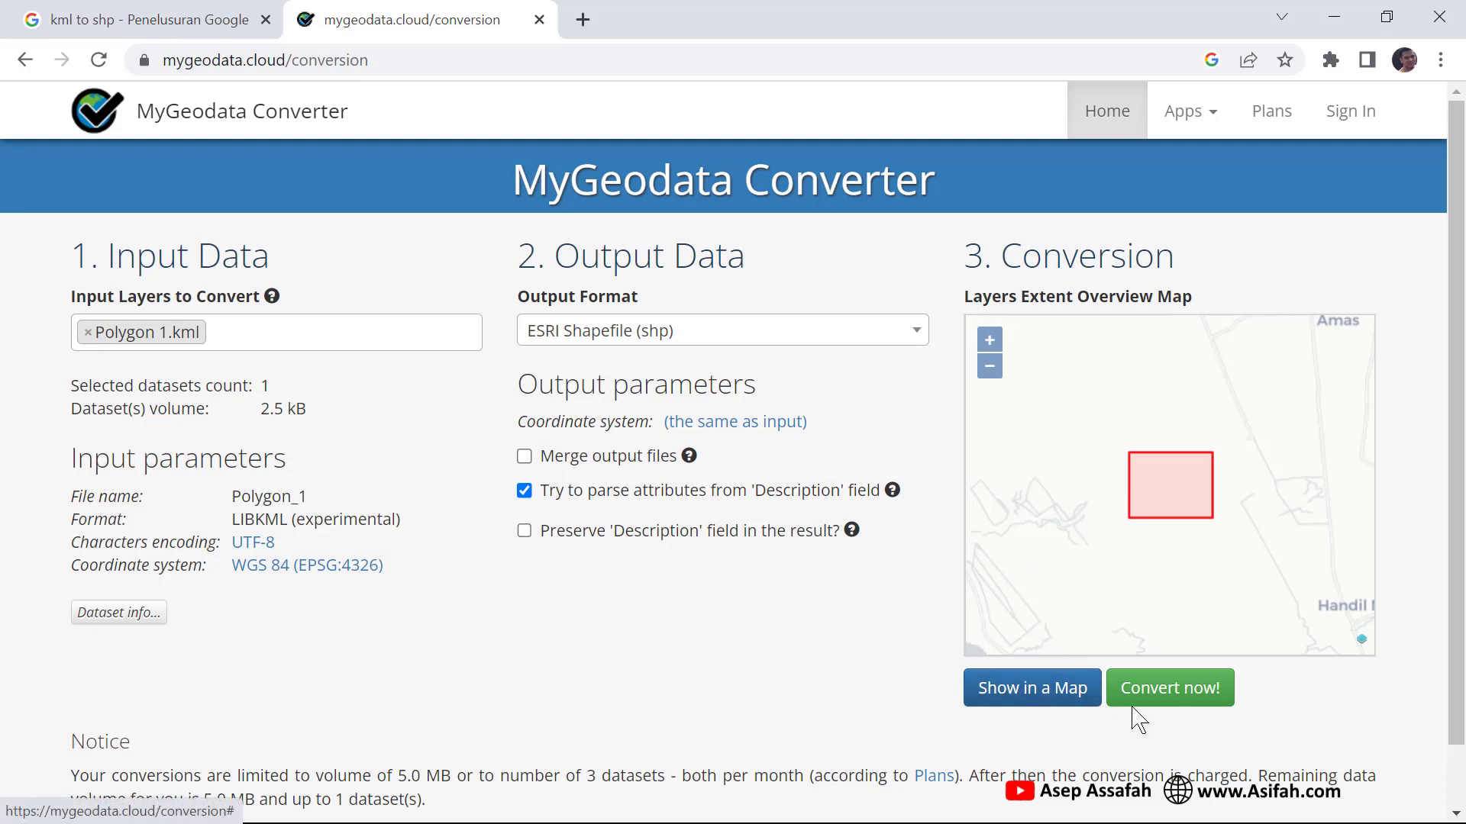
Preview the uploaded polygons in the online map viewer to check their location among the surroundings, and close the viewer.
click(1015, 700)
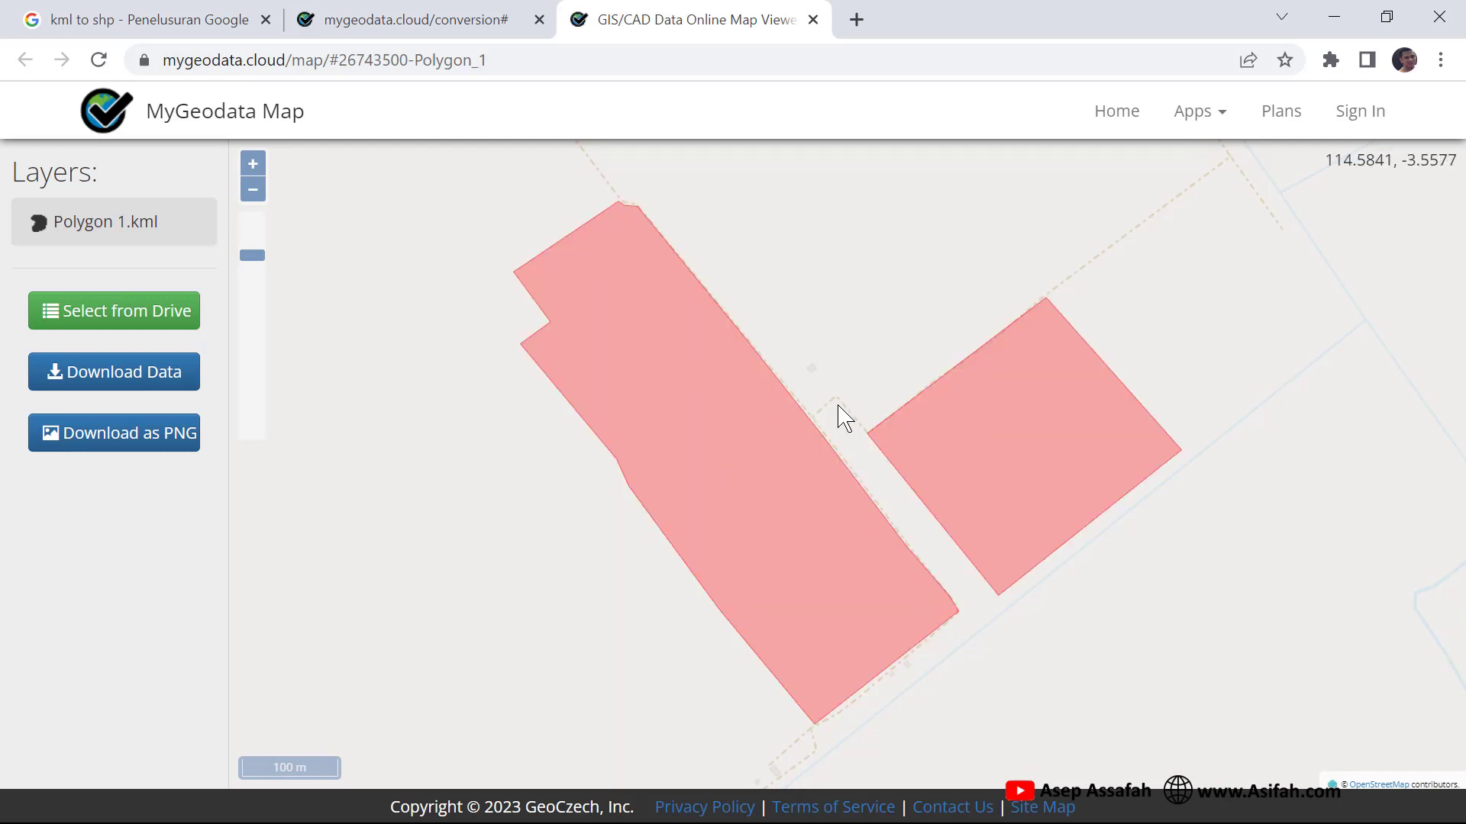
click(253, 189)
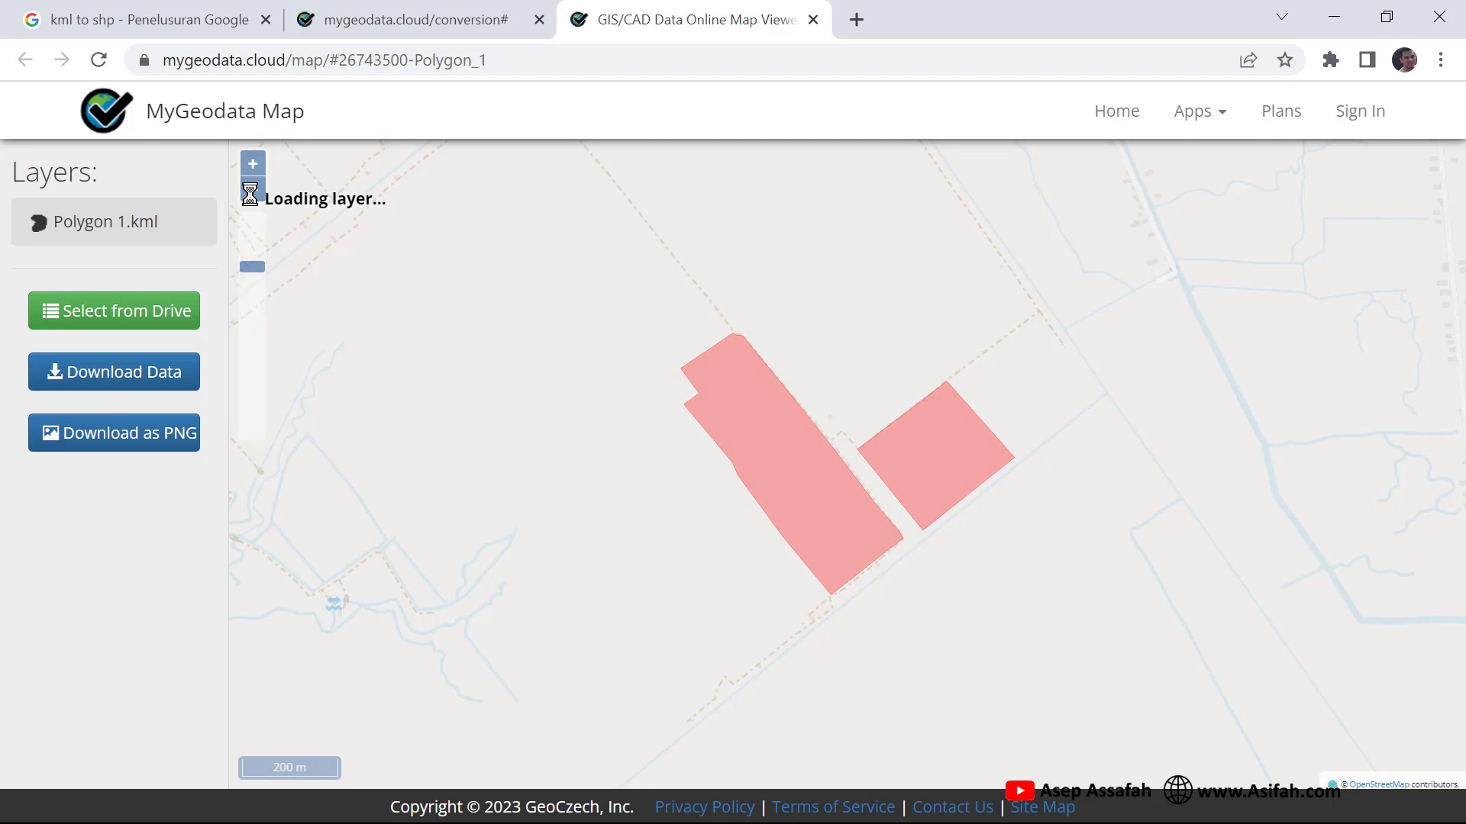
click(252, 188)
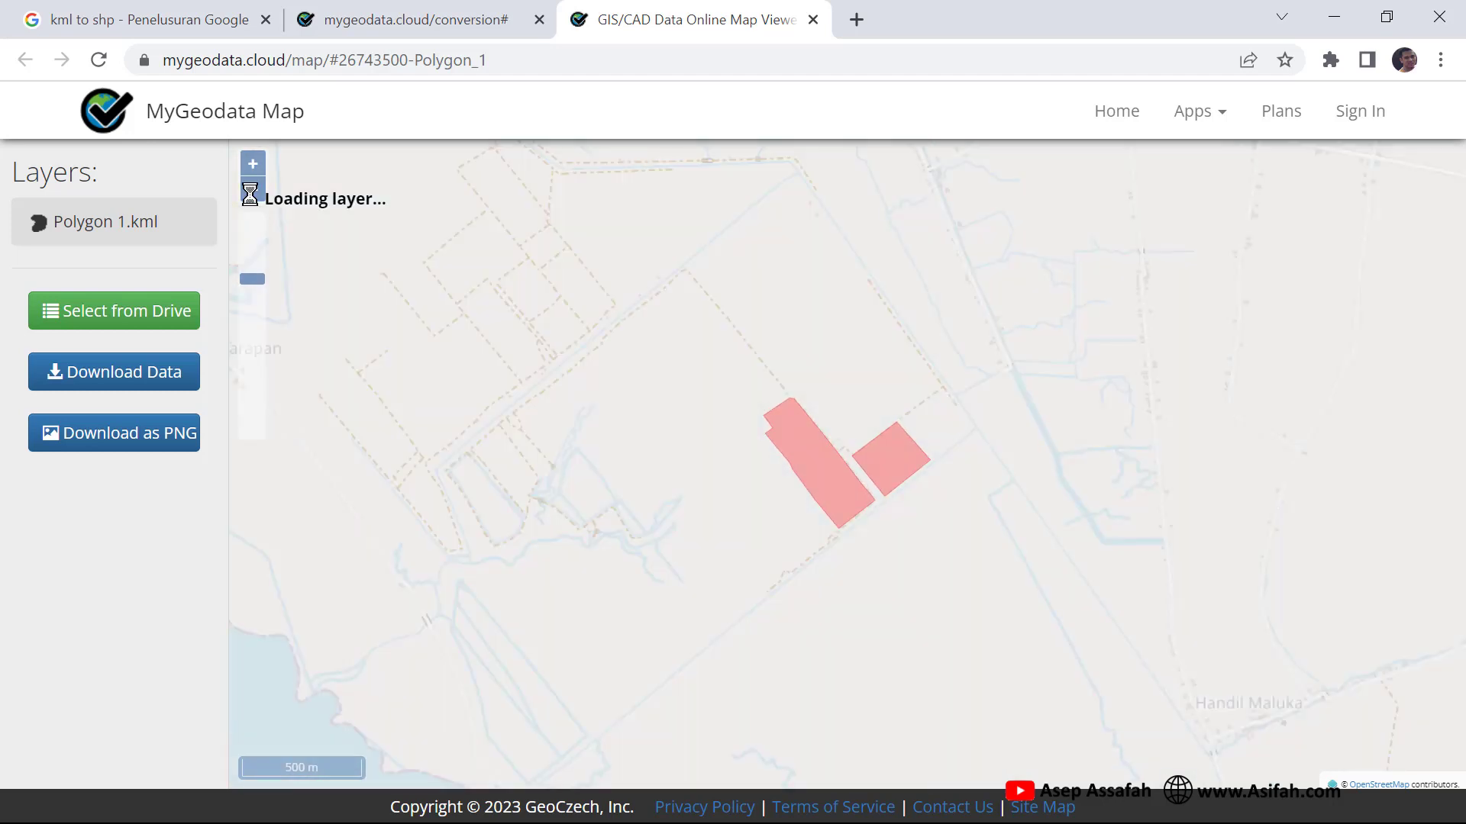
click(253, 189)
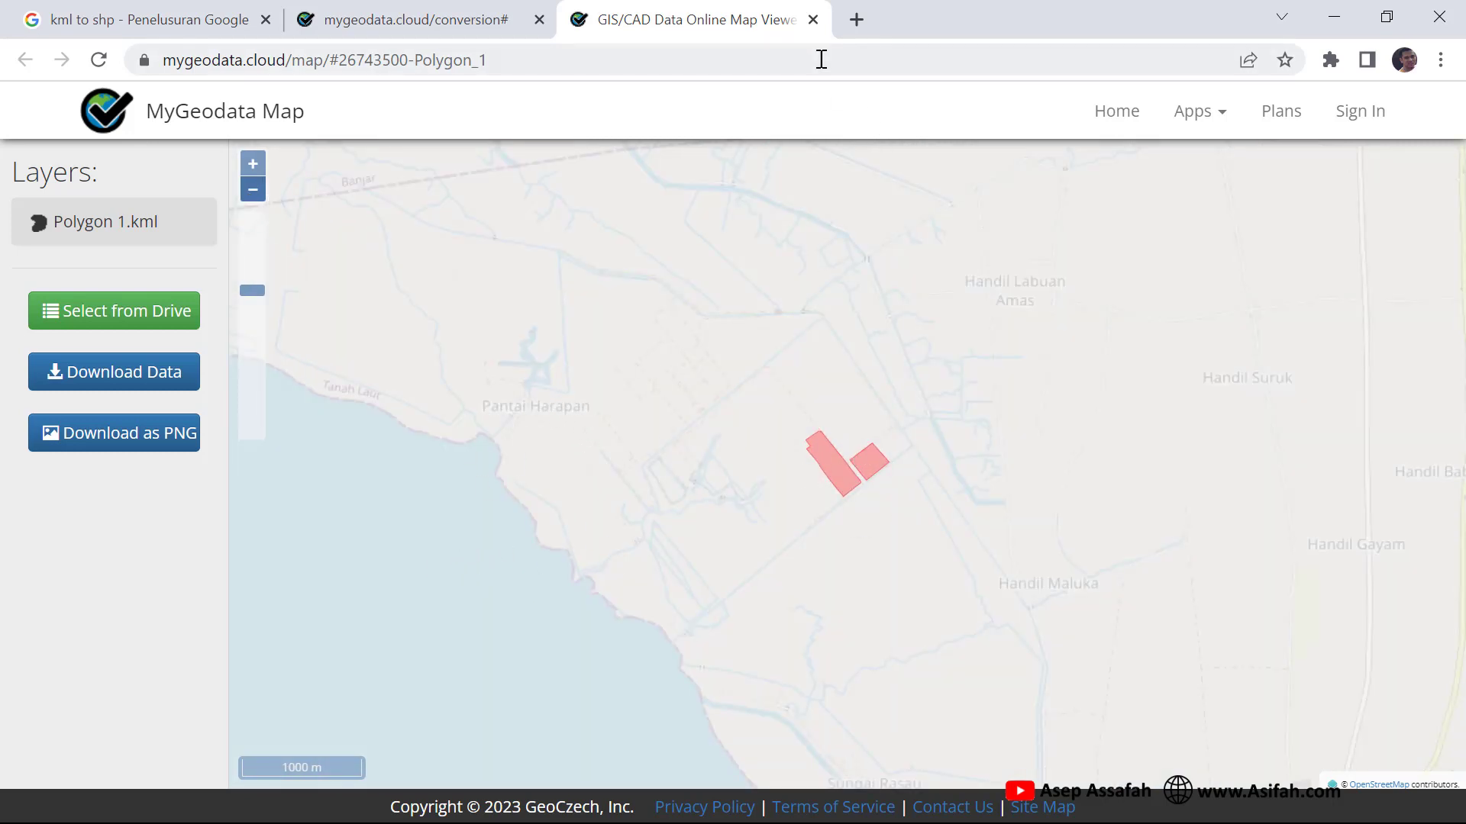
click(814, 19)
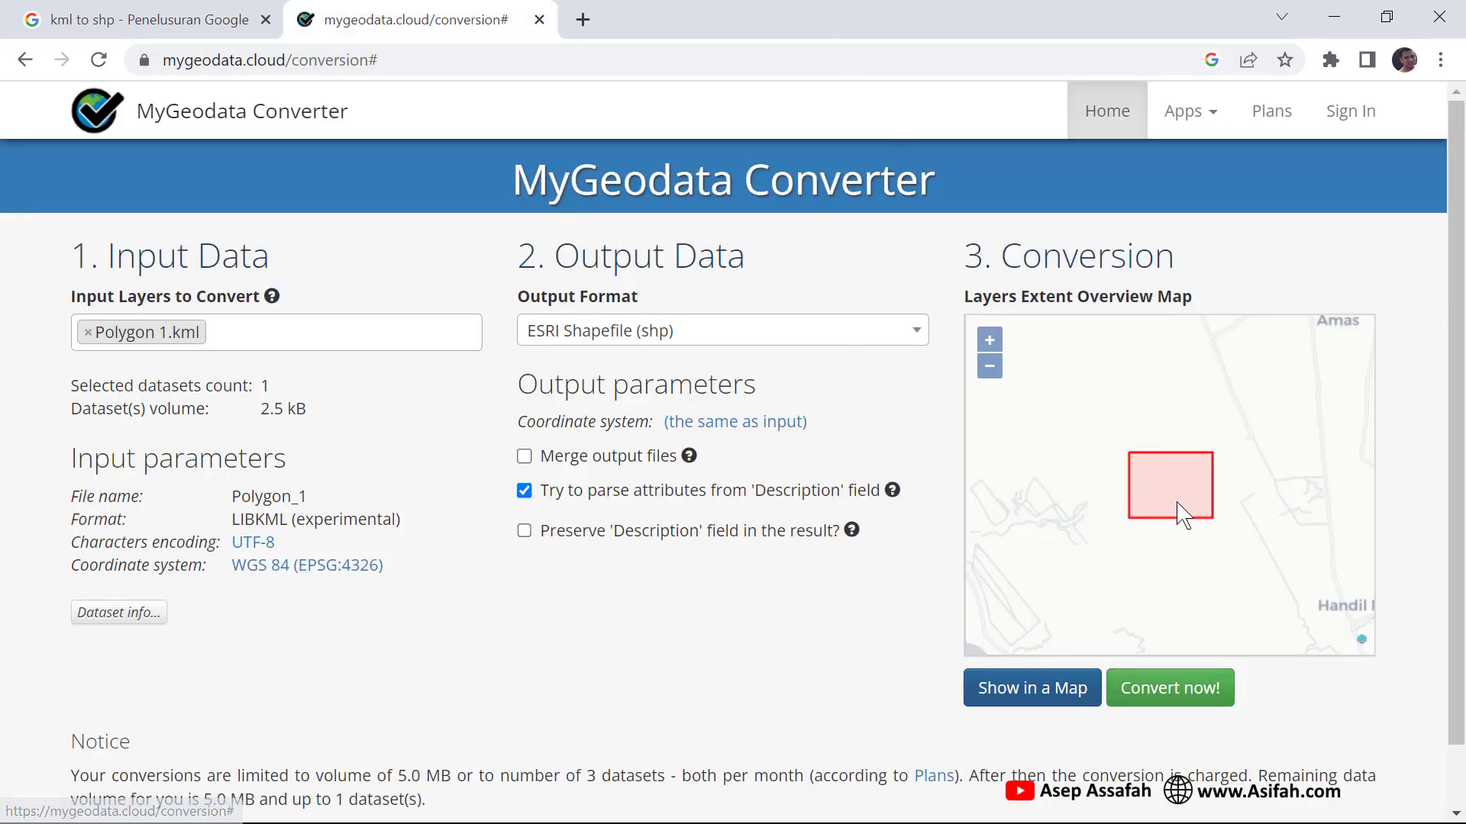
Convert the uploaded KML layer to an ESRI Shapefile.
click(1174, 697)
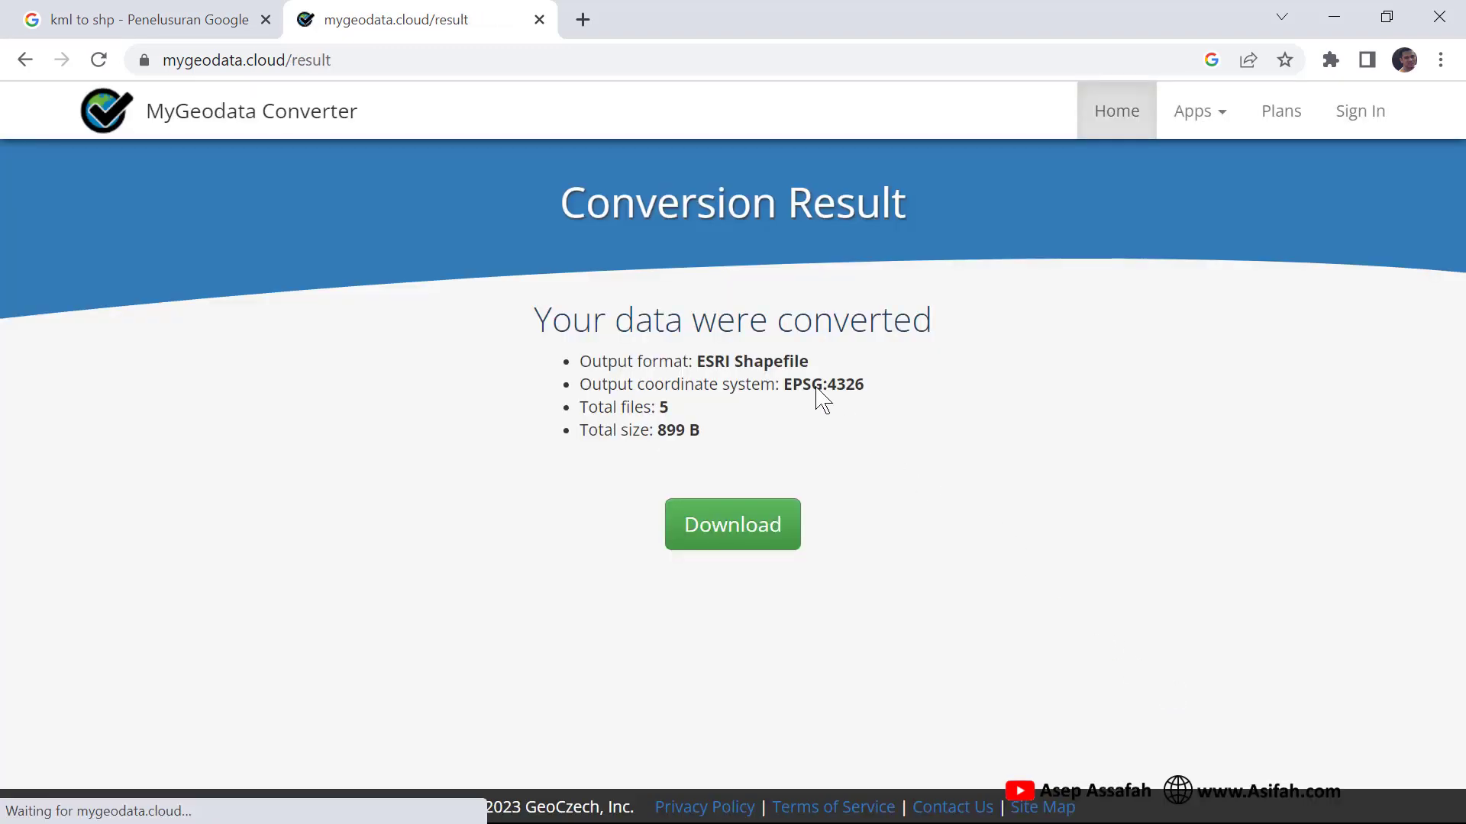
Download the converted shapefile archive mygeodata.zip and minimize the browser.
click(733, 532)
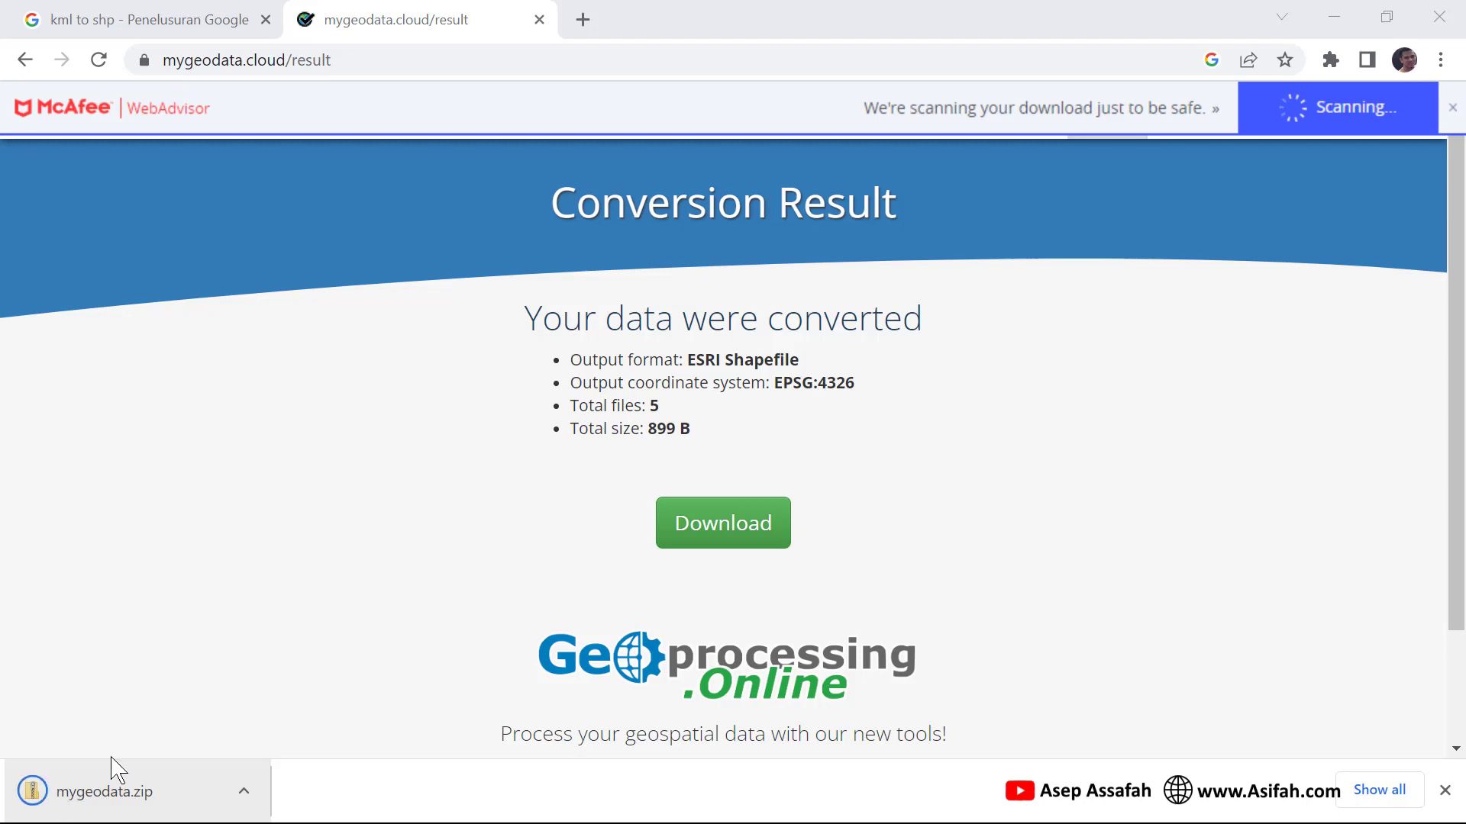
click(1329, 15)
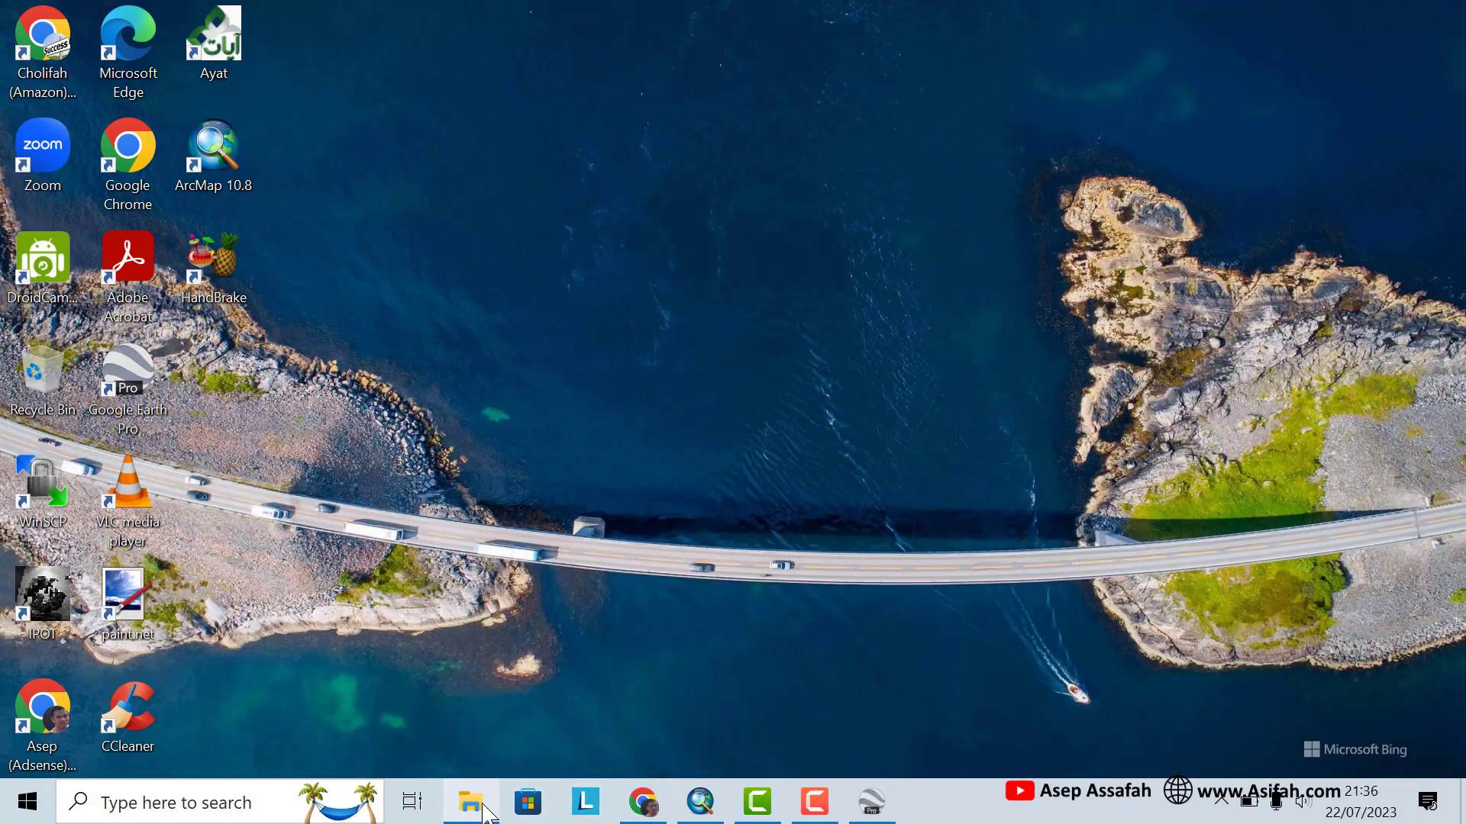
Move mygeodata.zip from Downloads into the Data SHP folder within Video Tutorial Youtube on Data (D:).
click(471, 812)
click(93, 290)
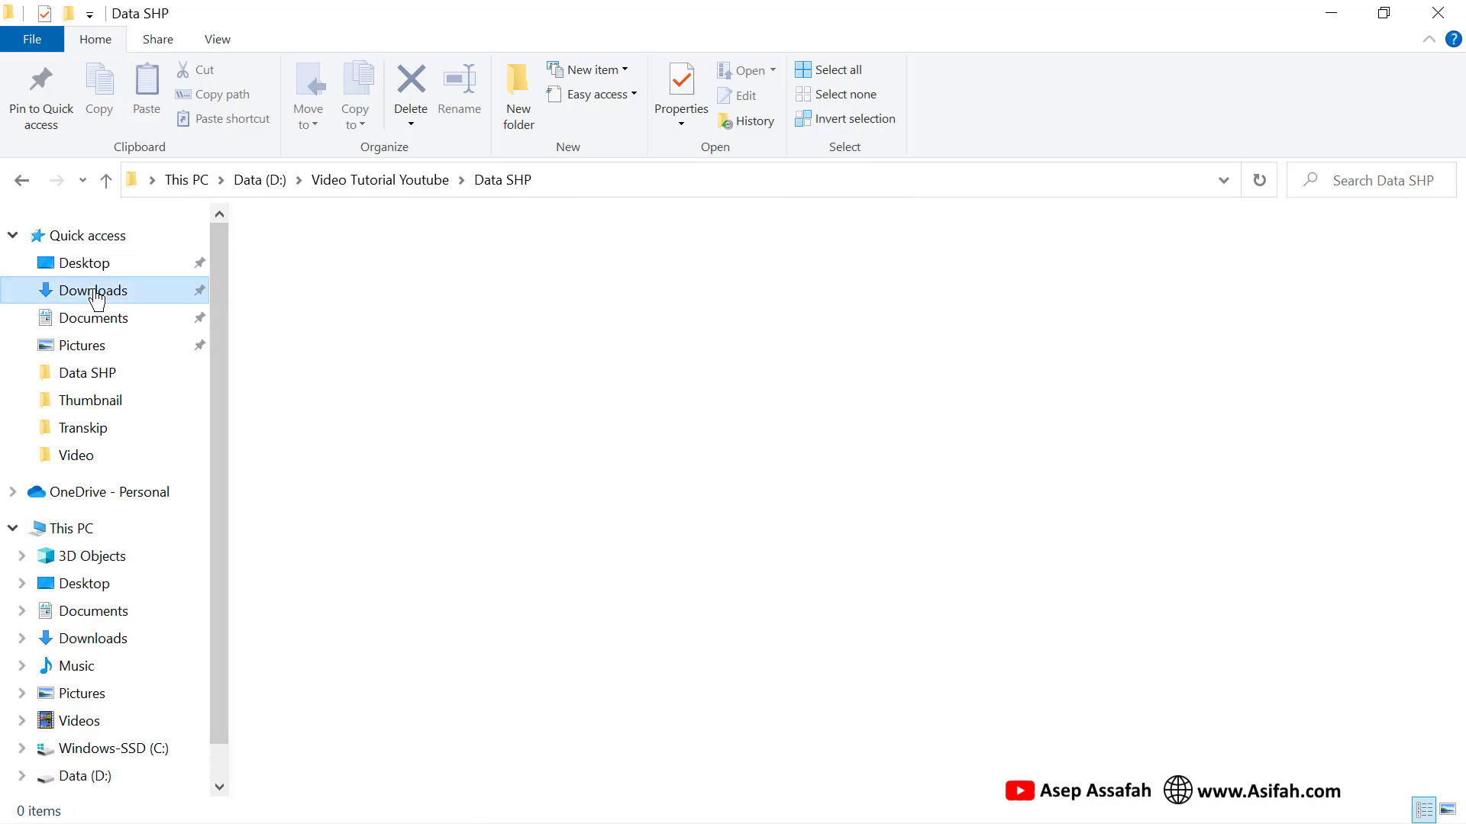
click(365, 348)
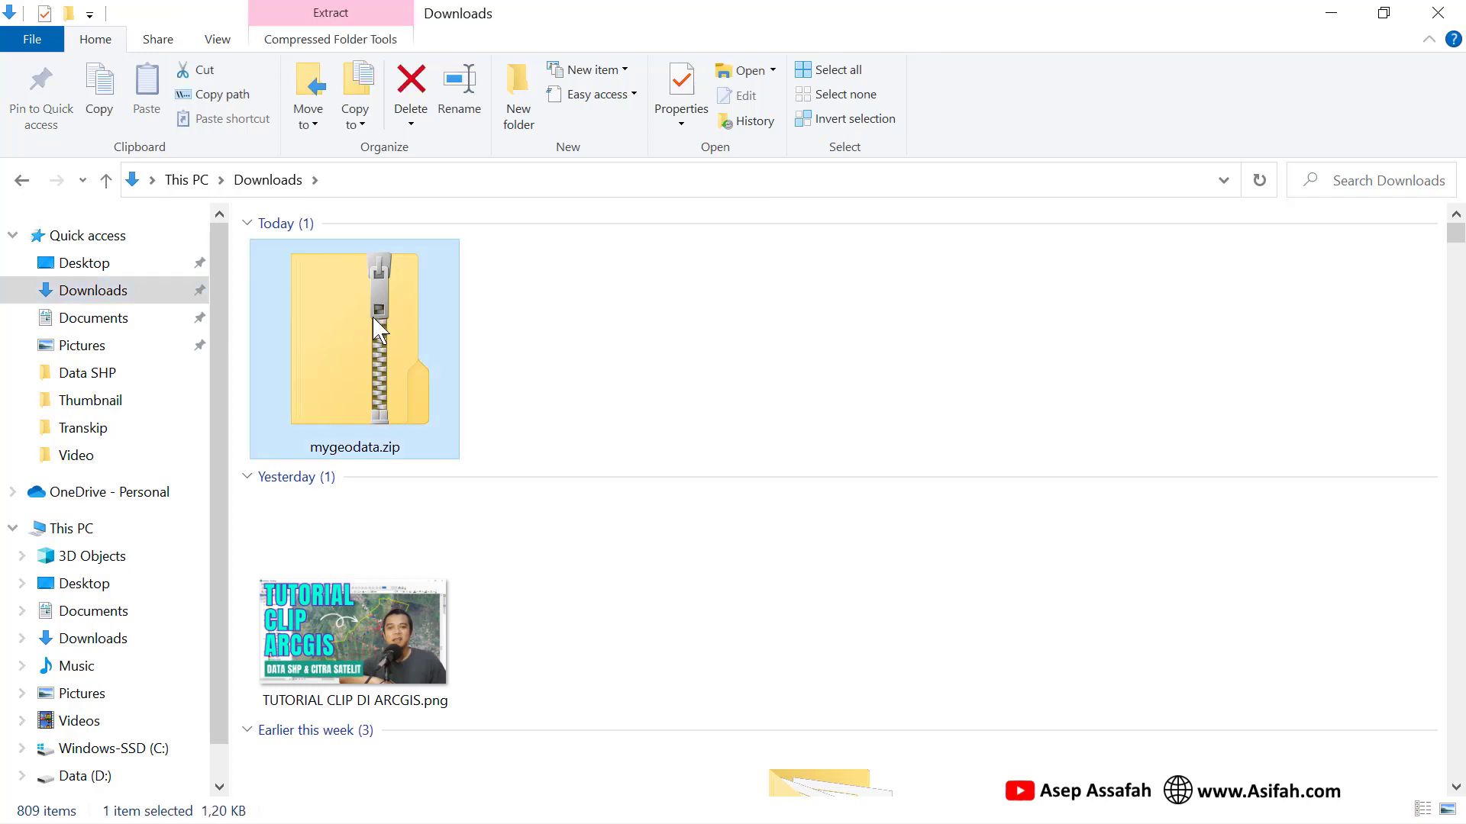
right_click(373, 318)
click(459, 665)
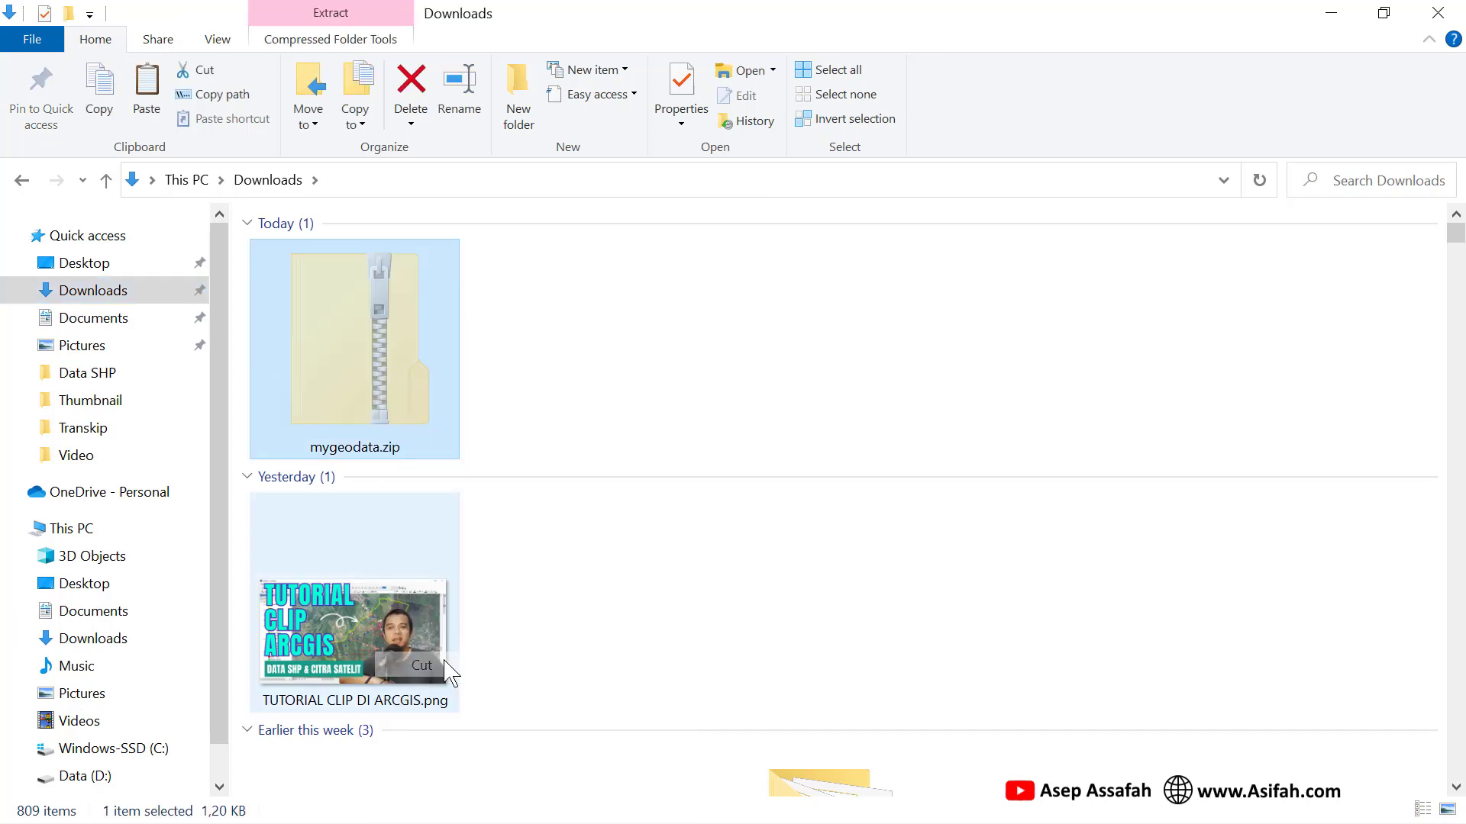
click(150, 778)
double_click(369, 670)
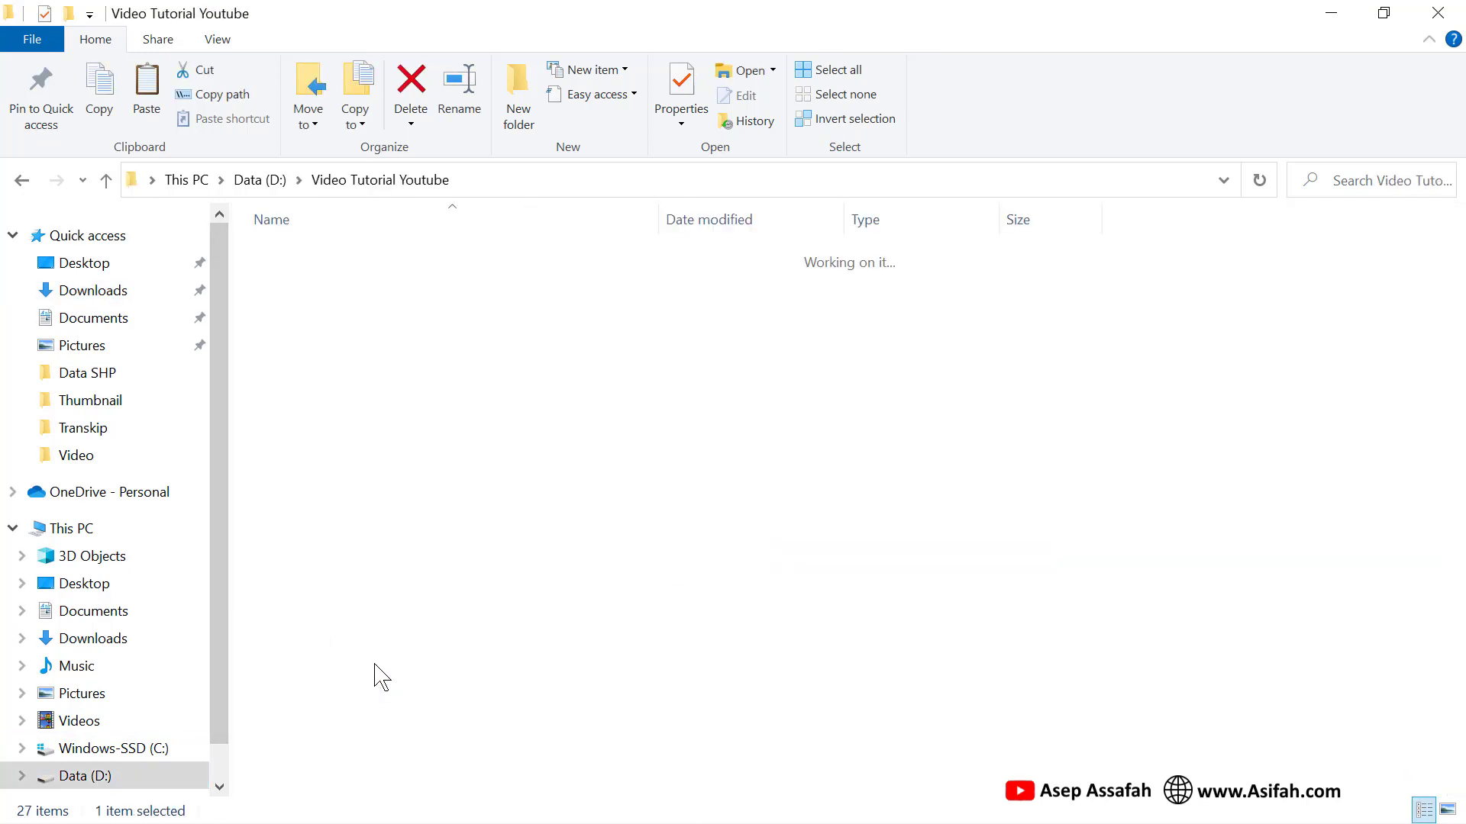
click(356, 427)
double_click(355, 428)
right_click(407, 396)
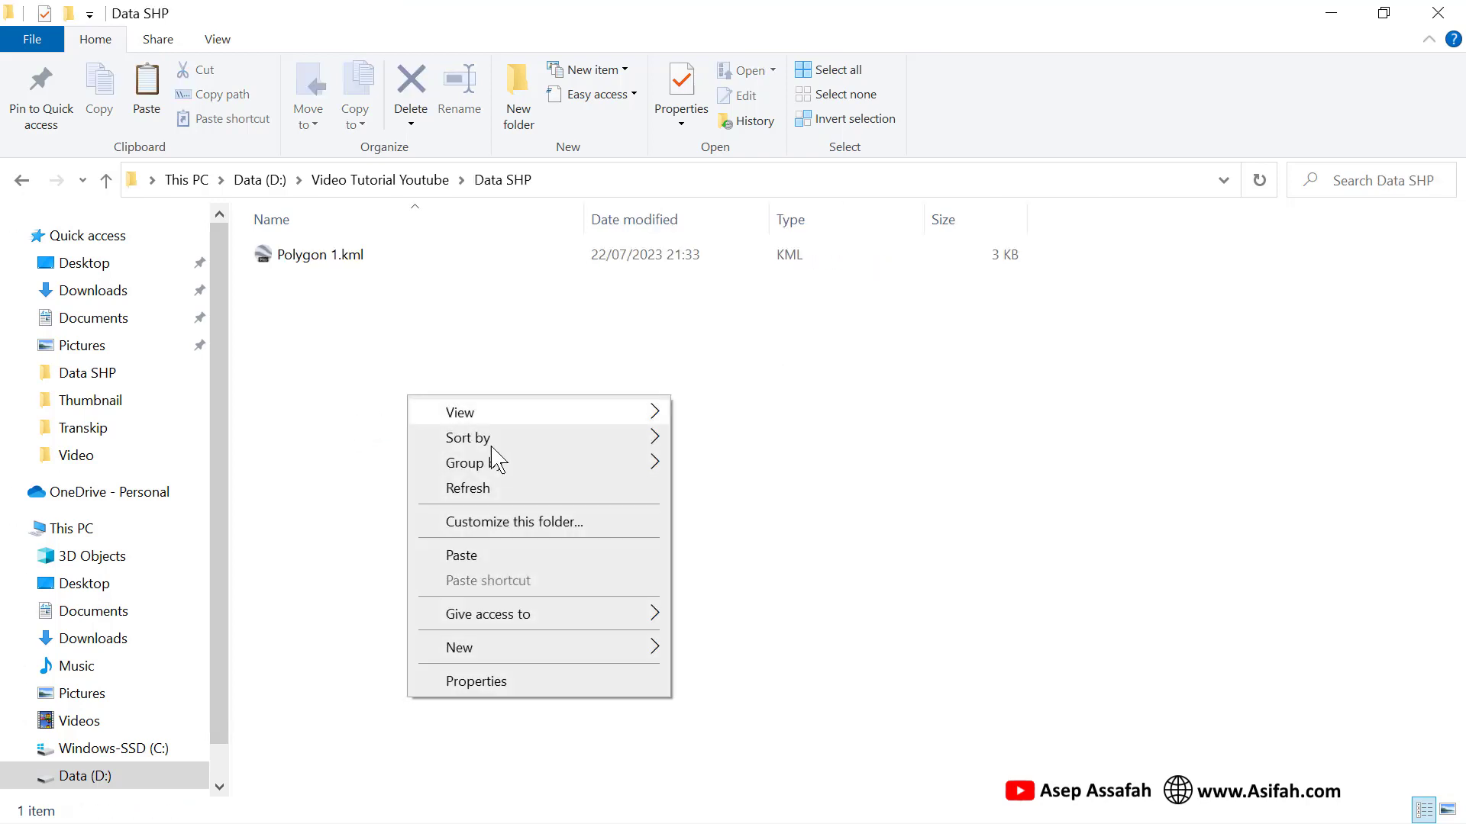
click(491, 557)
click(405, 301)
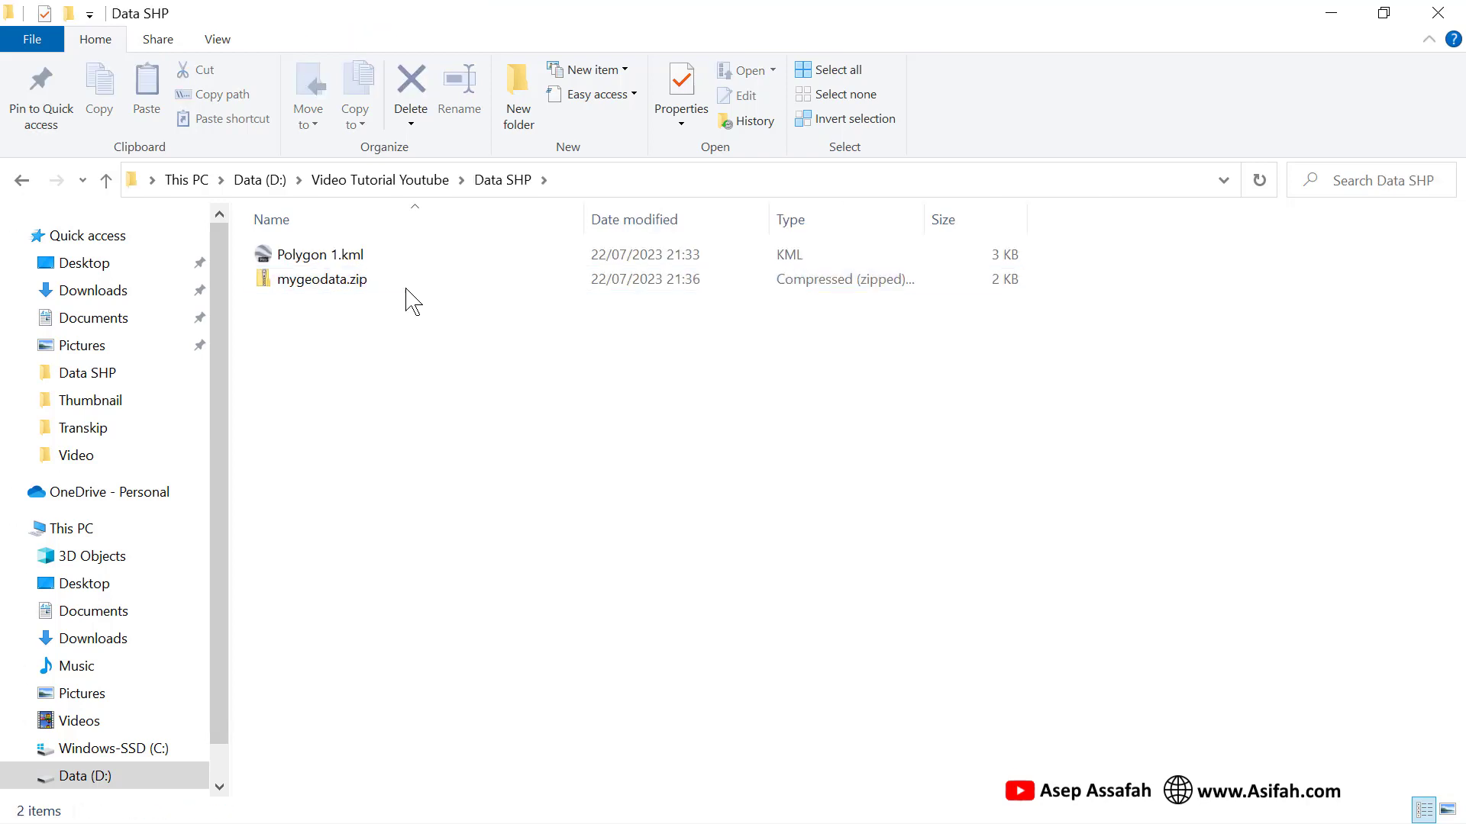
Extract mygeodata.zip directly into the Data SHP folder with 7-Zip and minimize the file window.
click(409, 286)
right_click(407, 282)
mouse_move(638, 382)
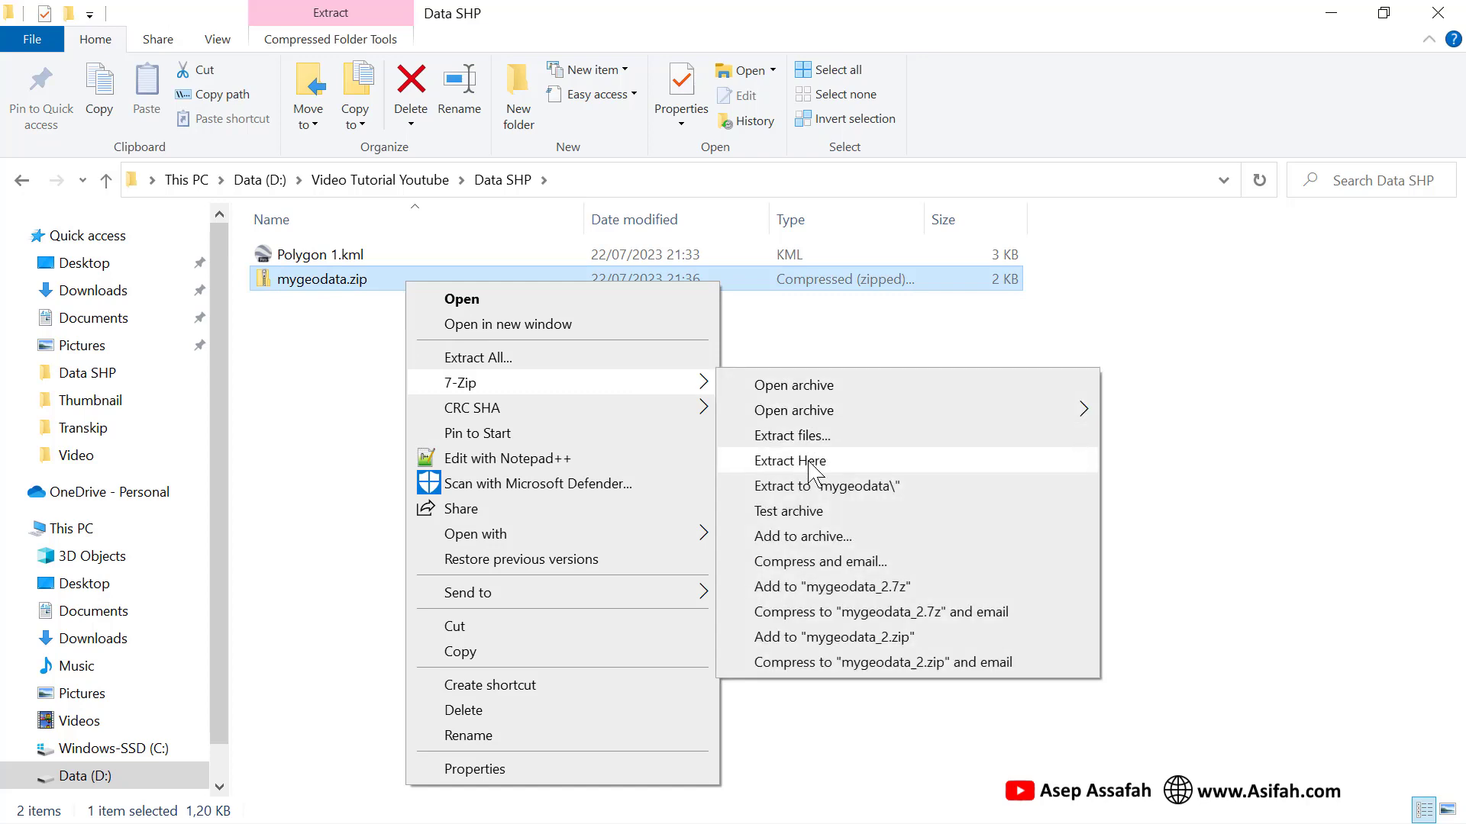
click(808, 462)
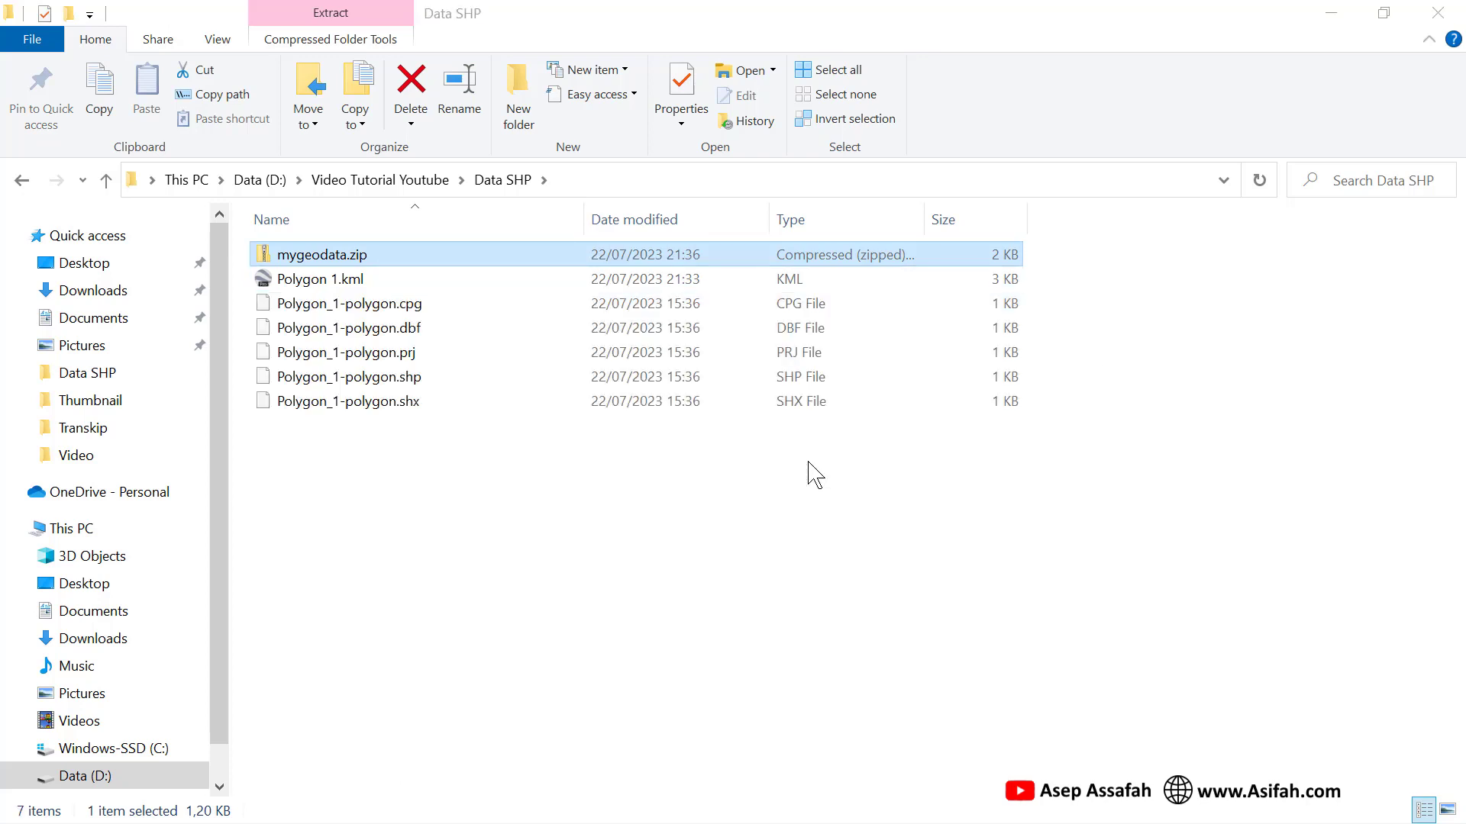
click(414, 308)
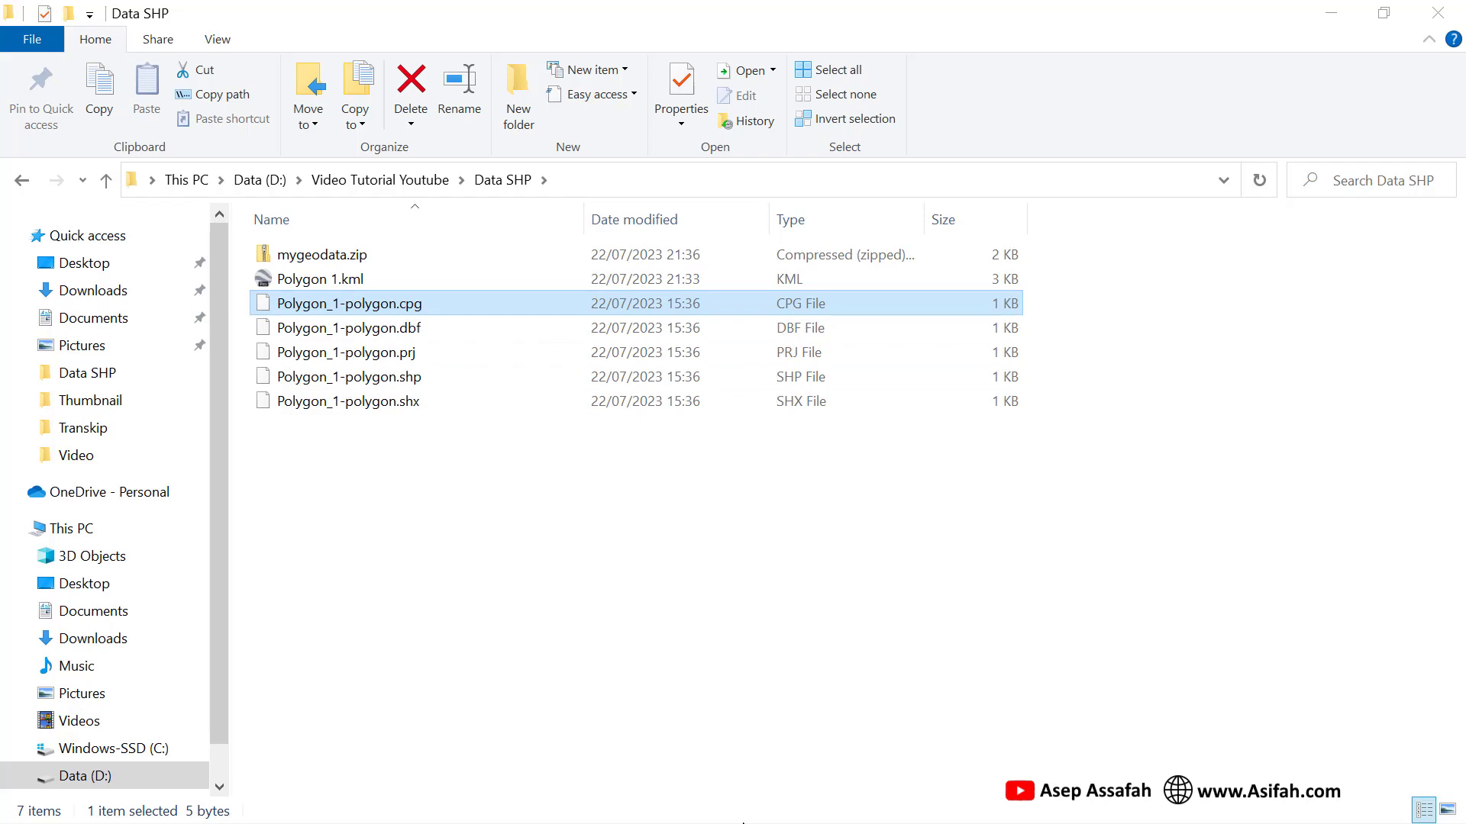
click(1331, 13)
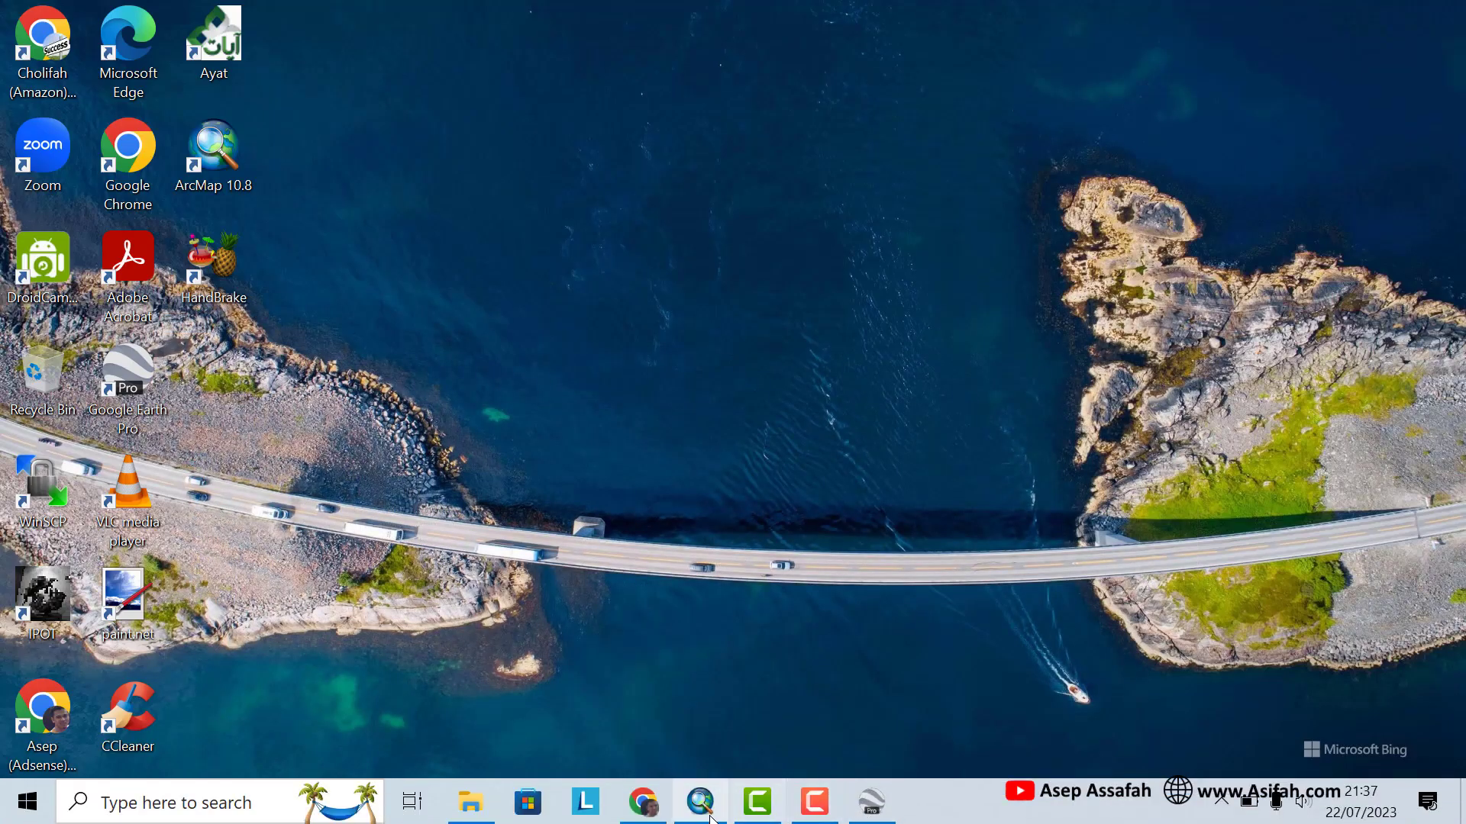
Switch to Google Earth Pro and open Polygon_1-polygon.shp from Data SHP as ESRI Shape, without applying a style template.
click(885, 808)
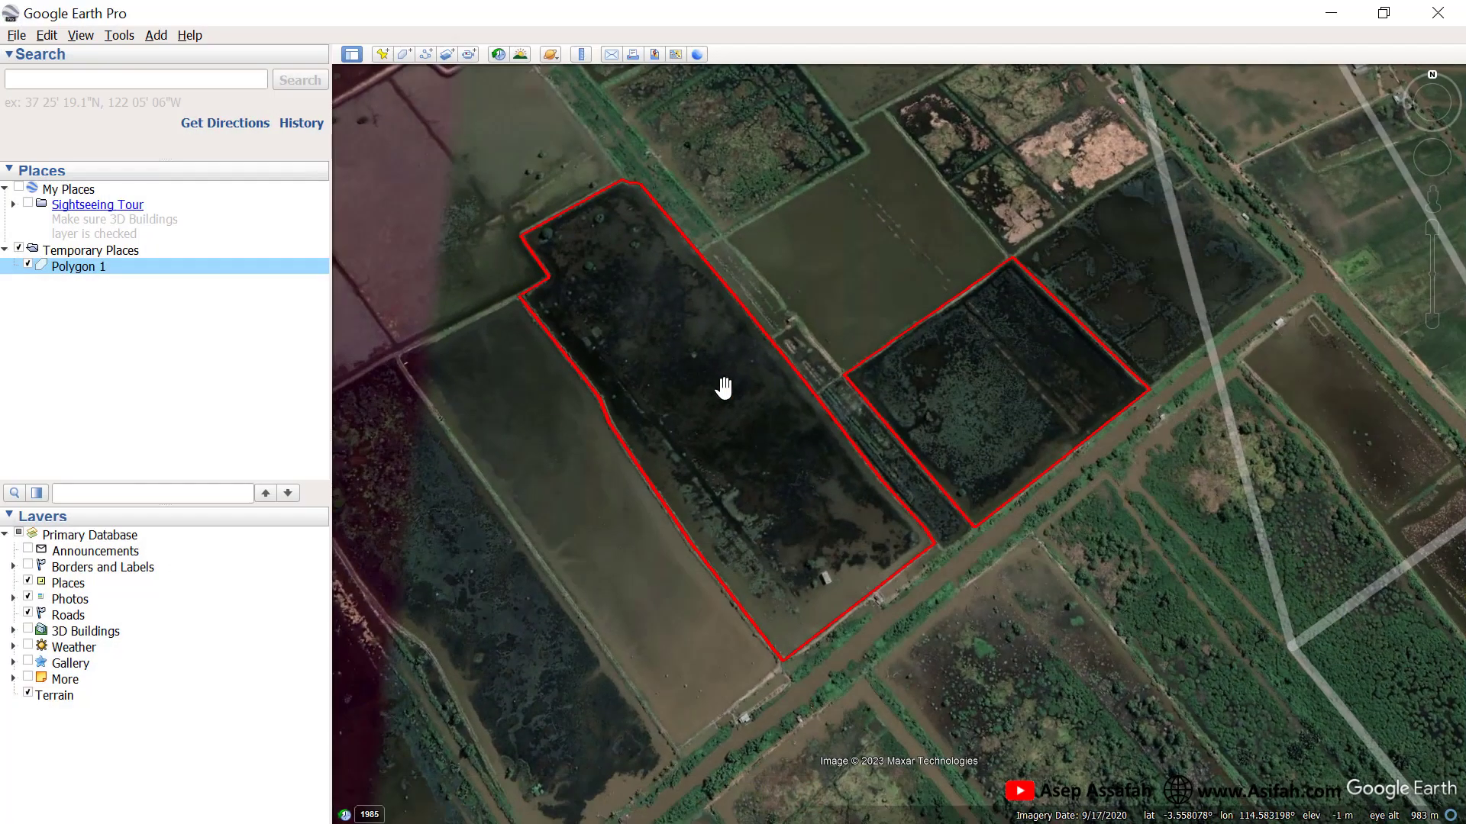
scroll(729, 381, down, 2)
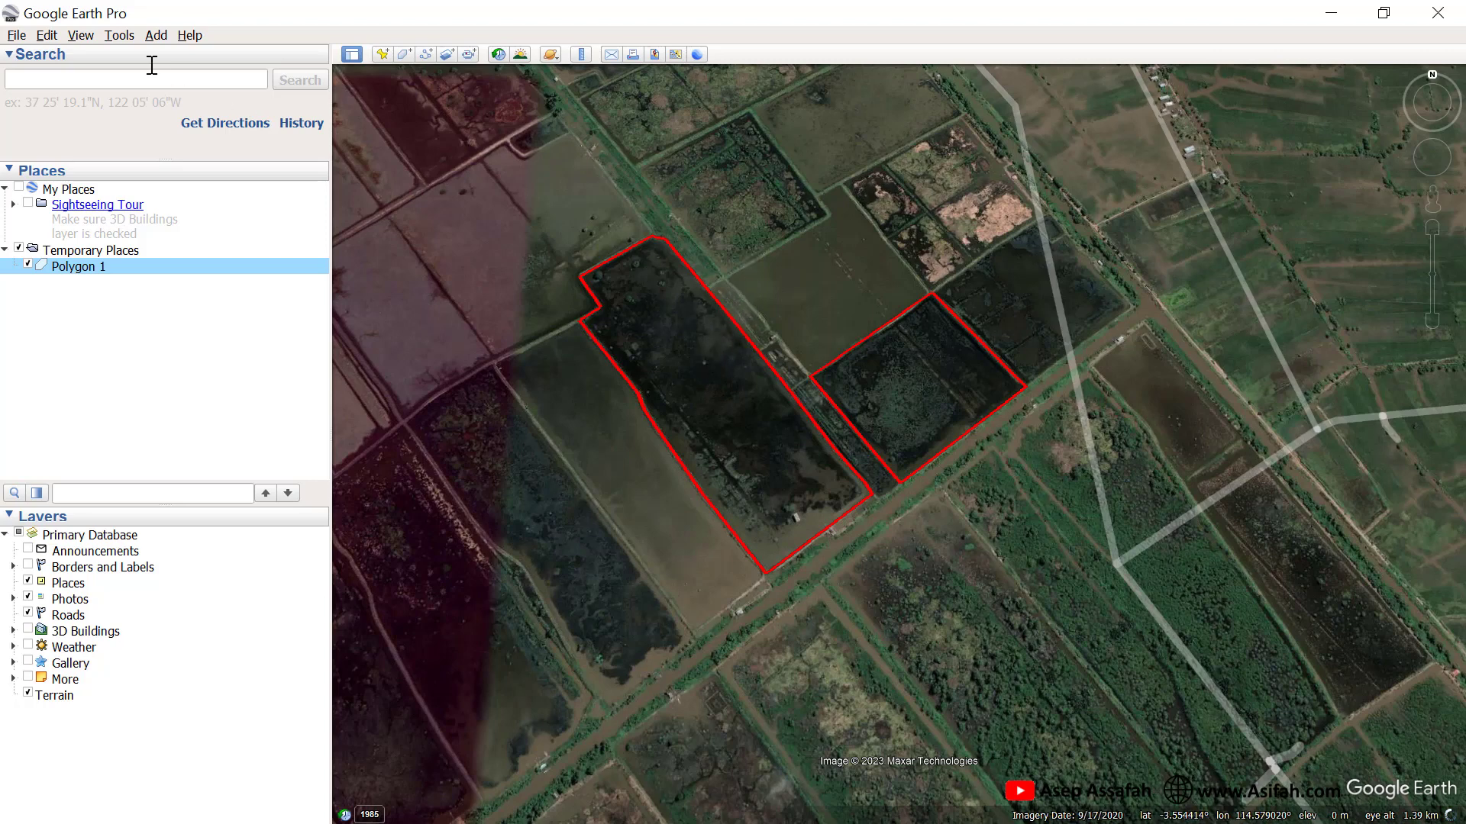
click(16, 35)
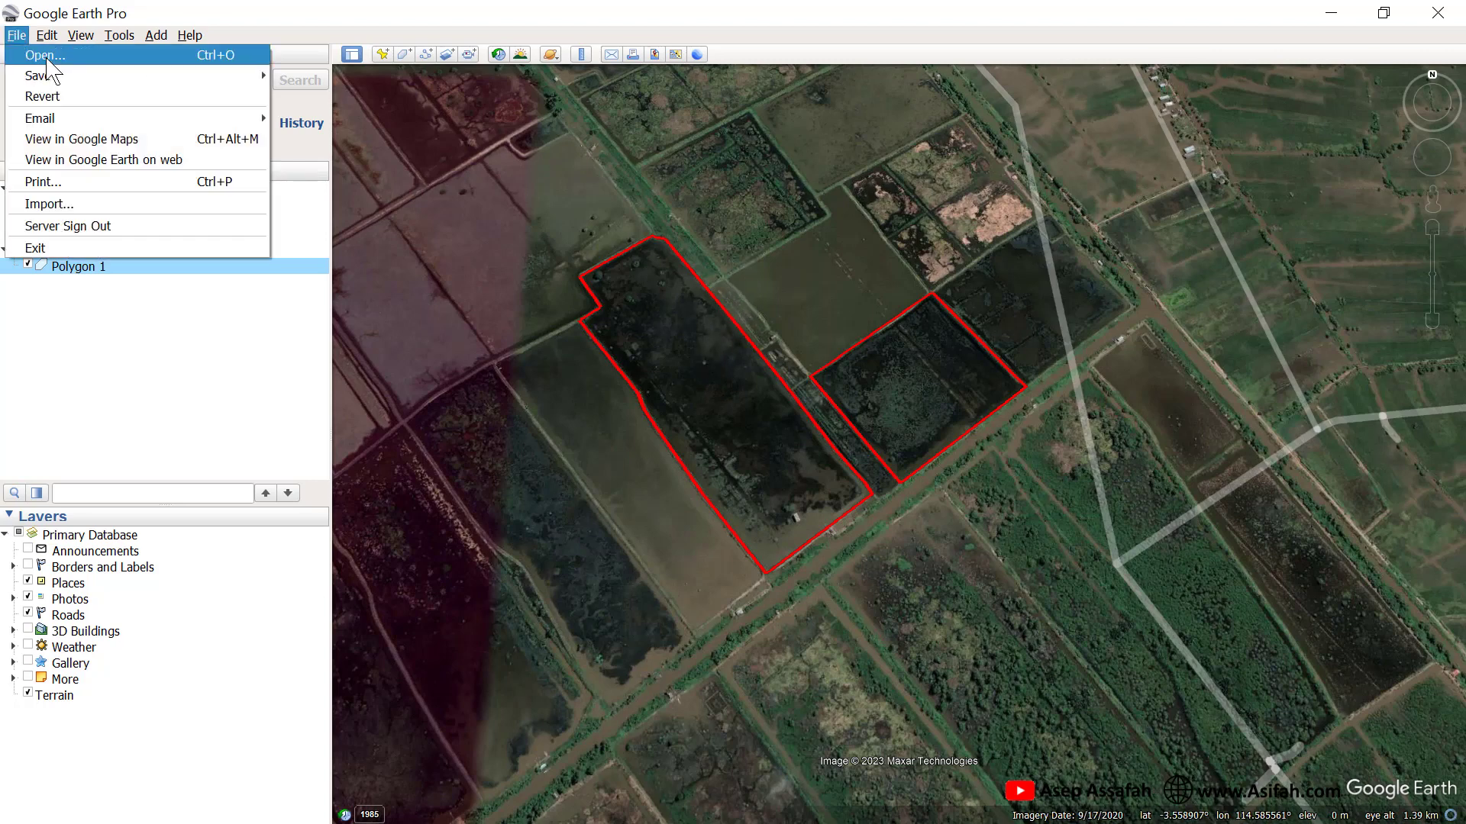
click(46, 58)
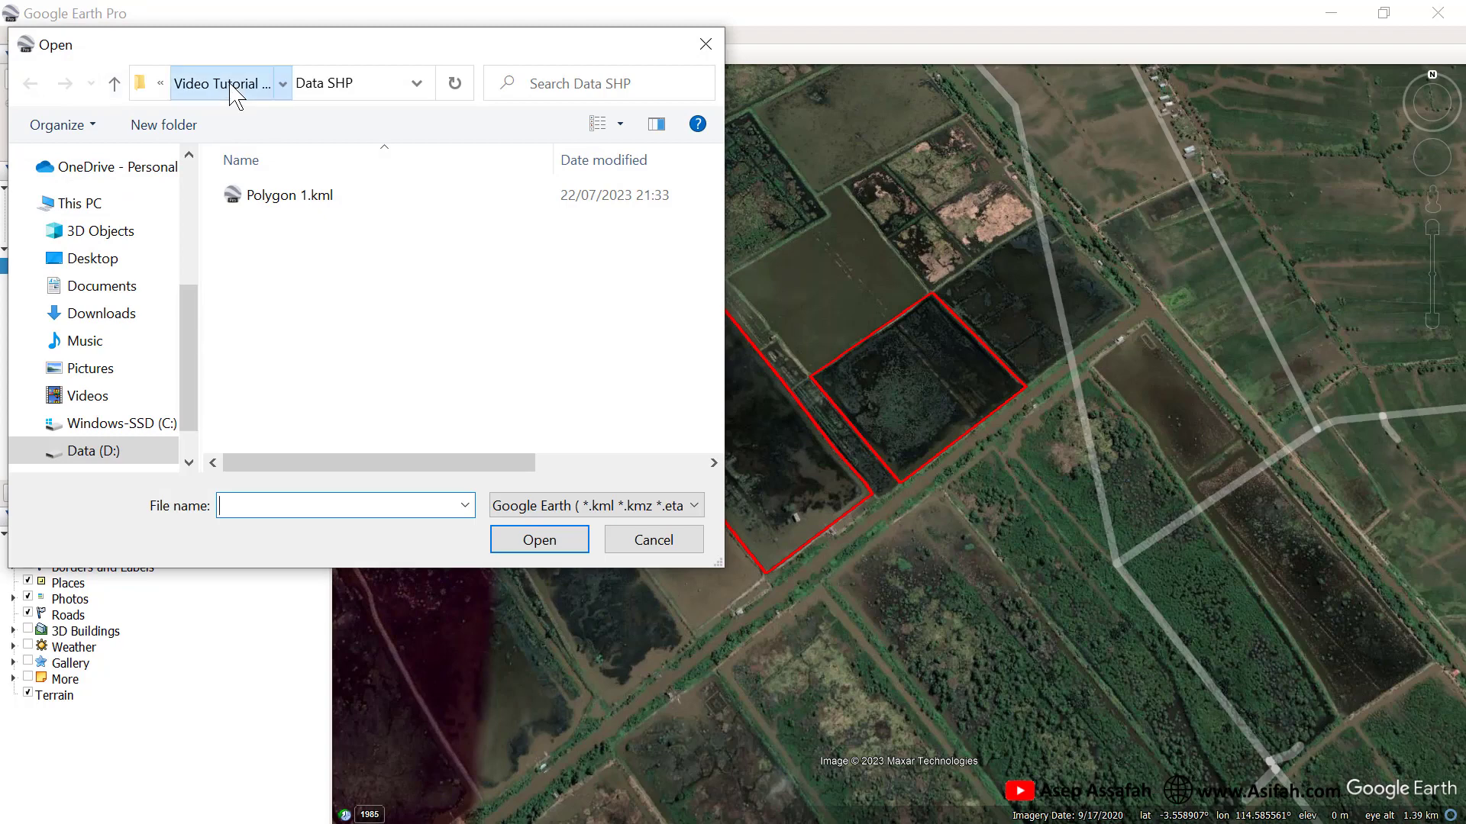
click(230, 86)
double_click(308, 361)
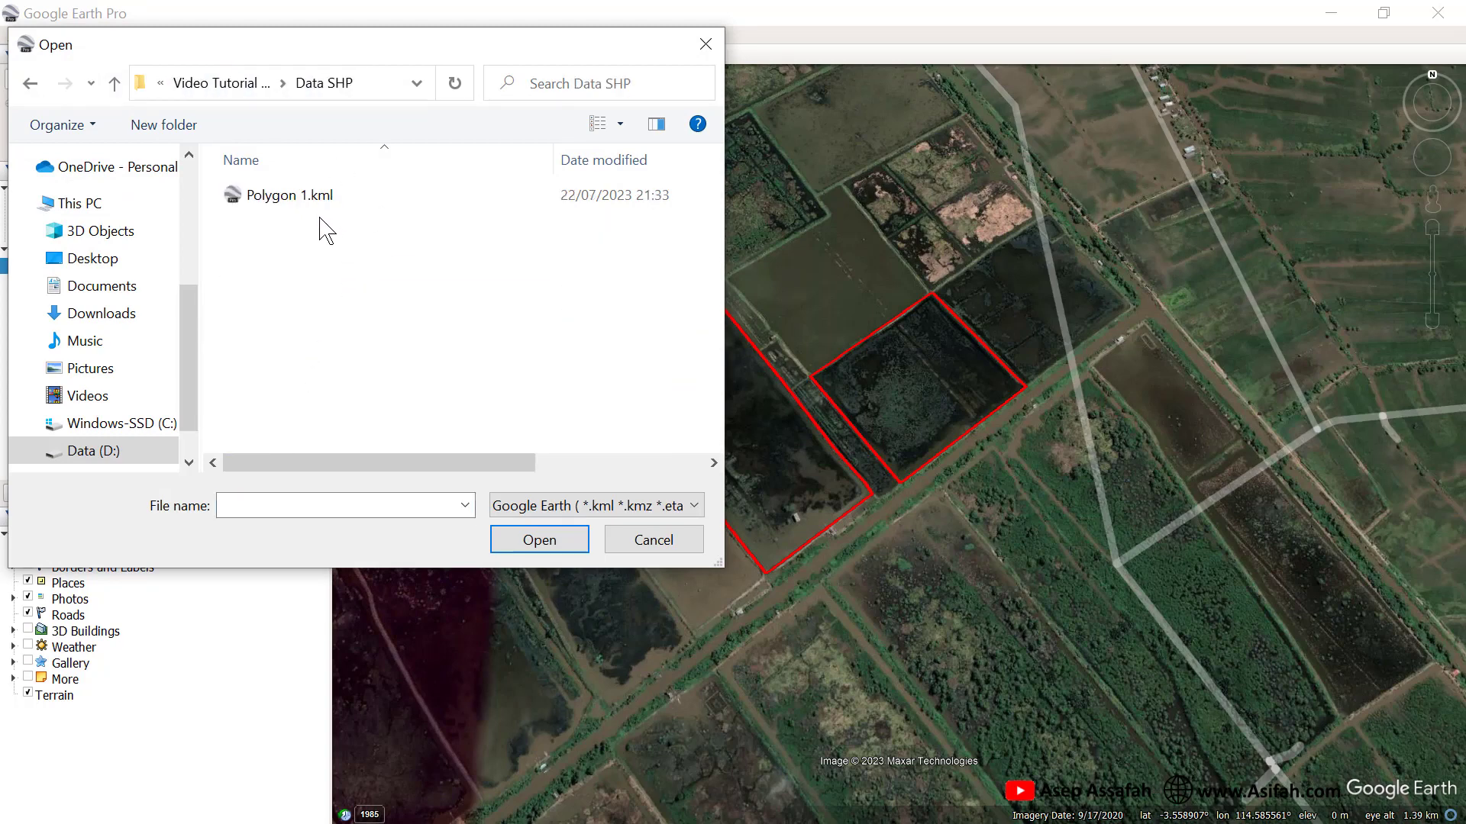
click(683, 506)
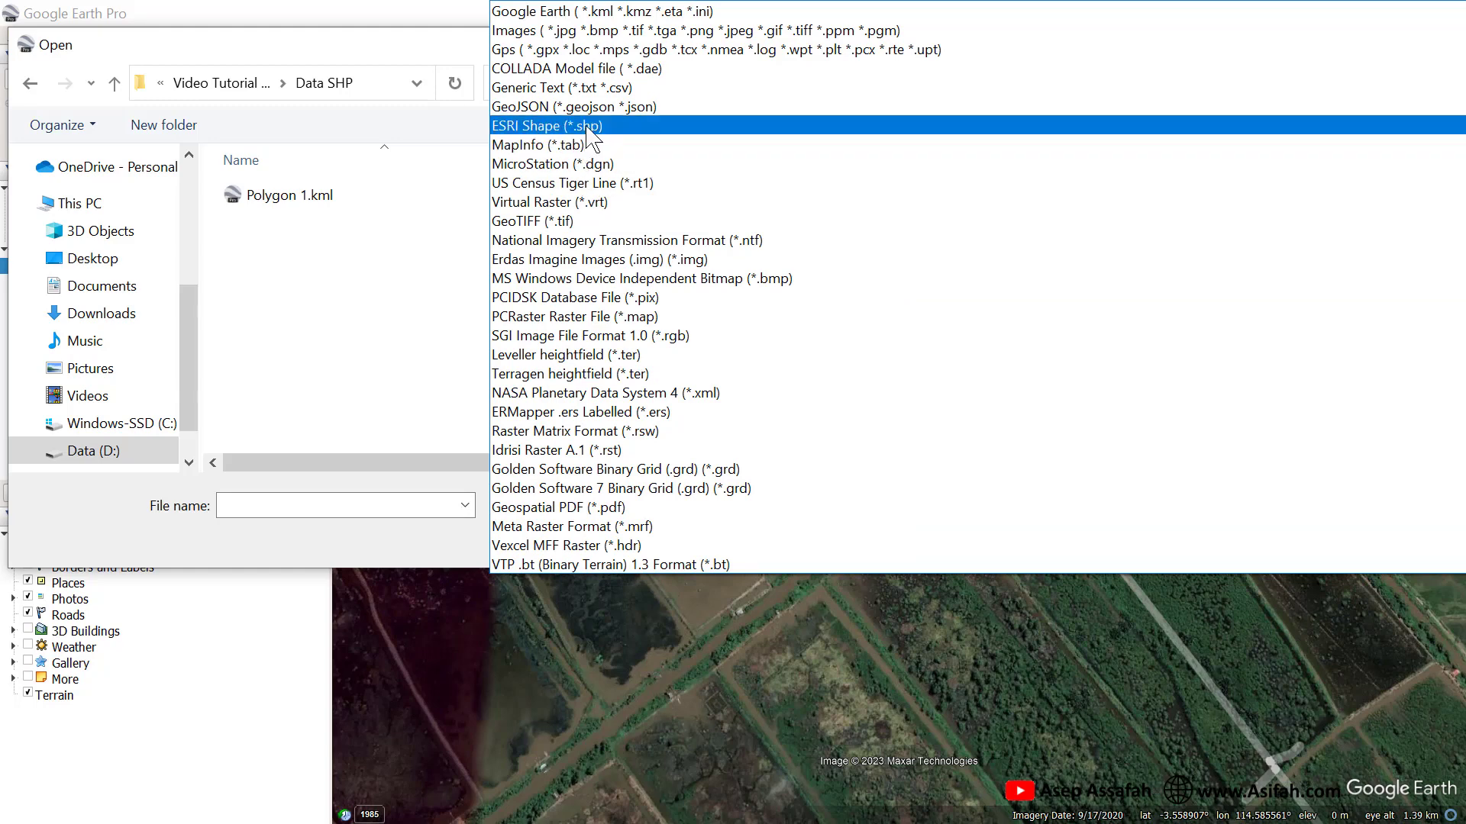
click(592, 126)
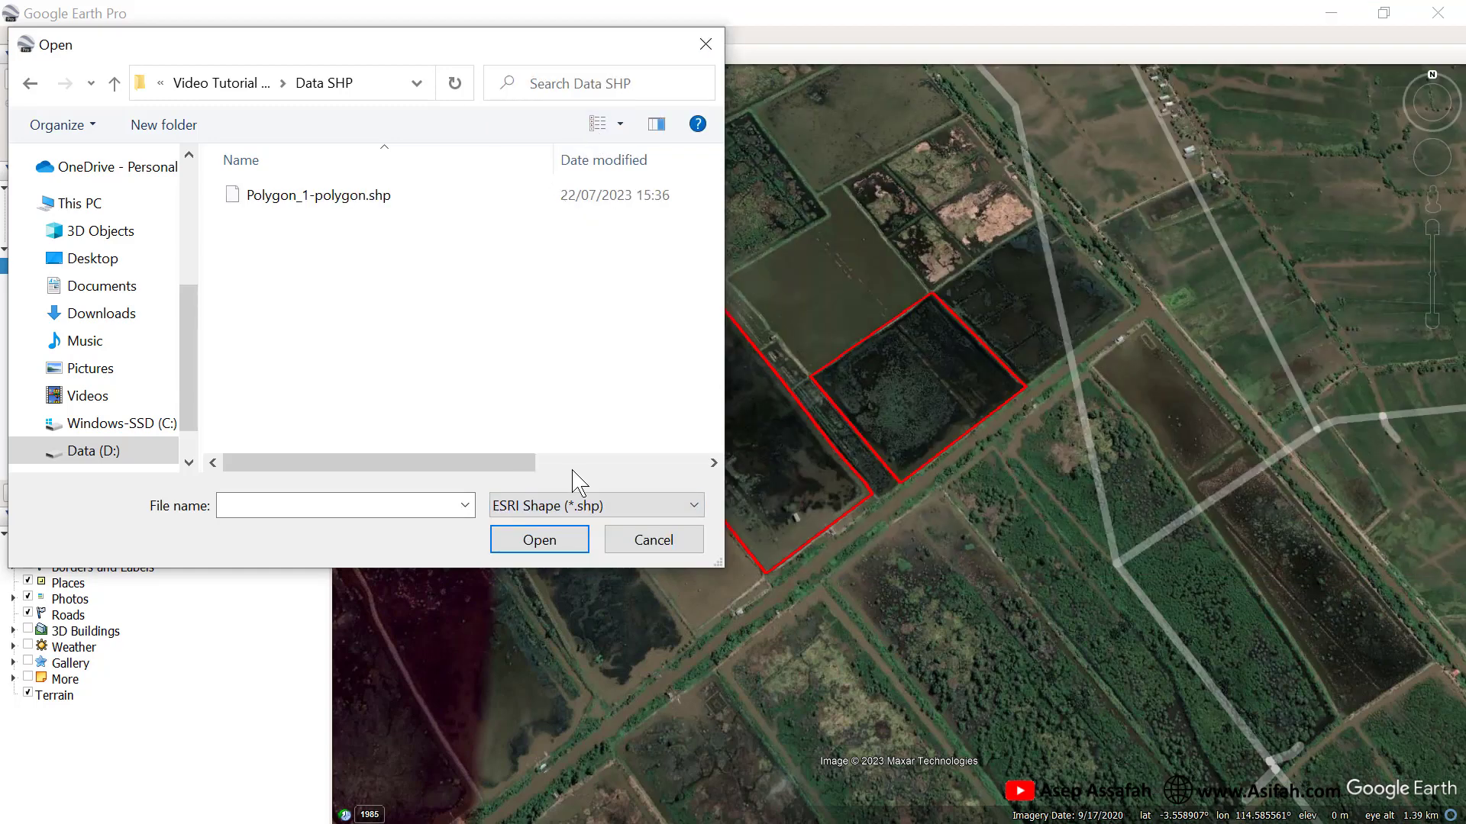
click(355, 197)
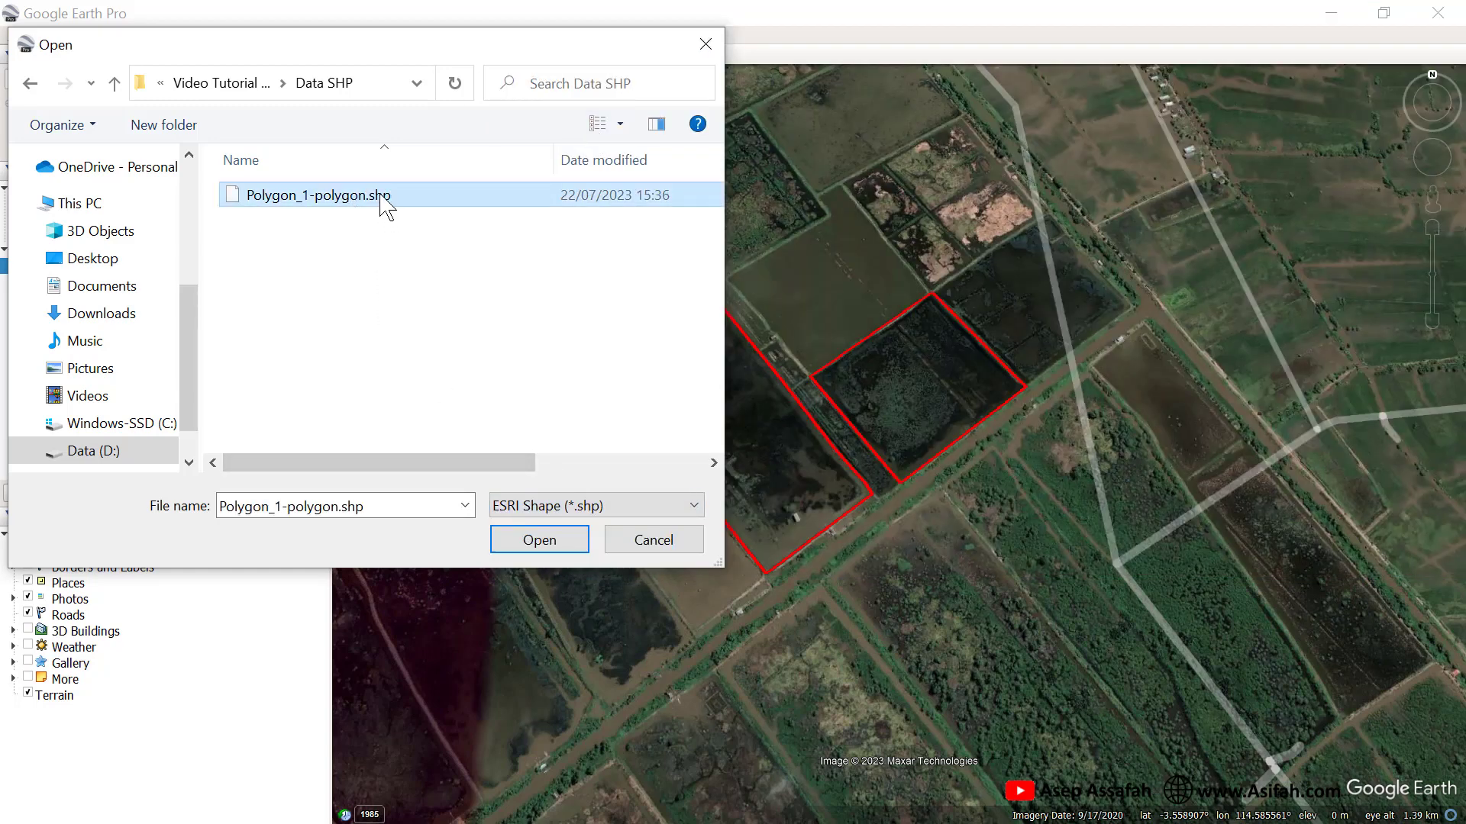
click(549, 545)
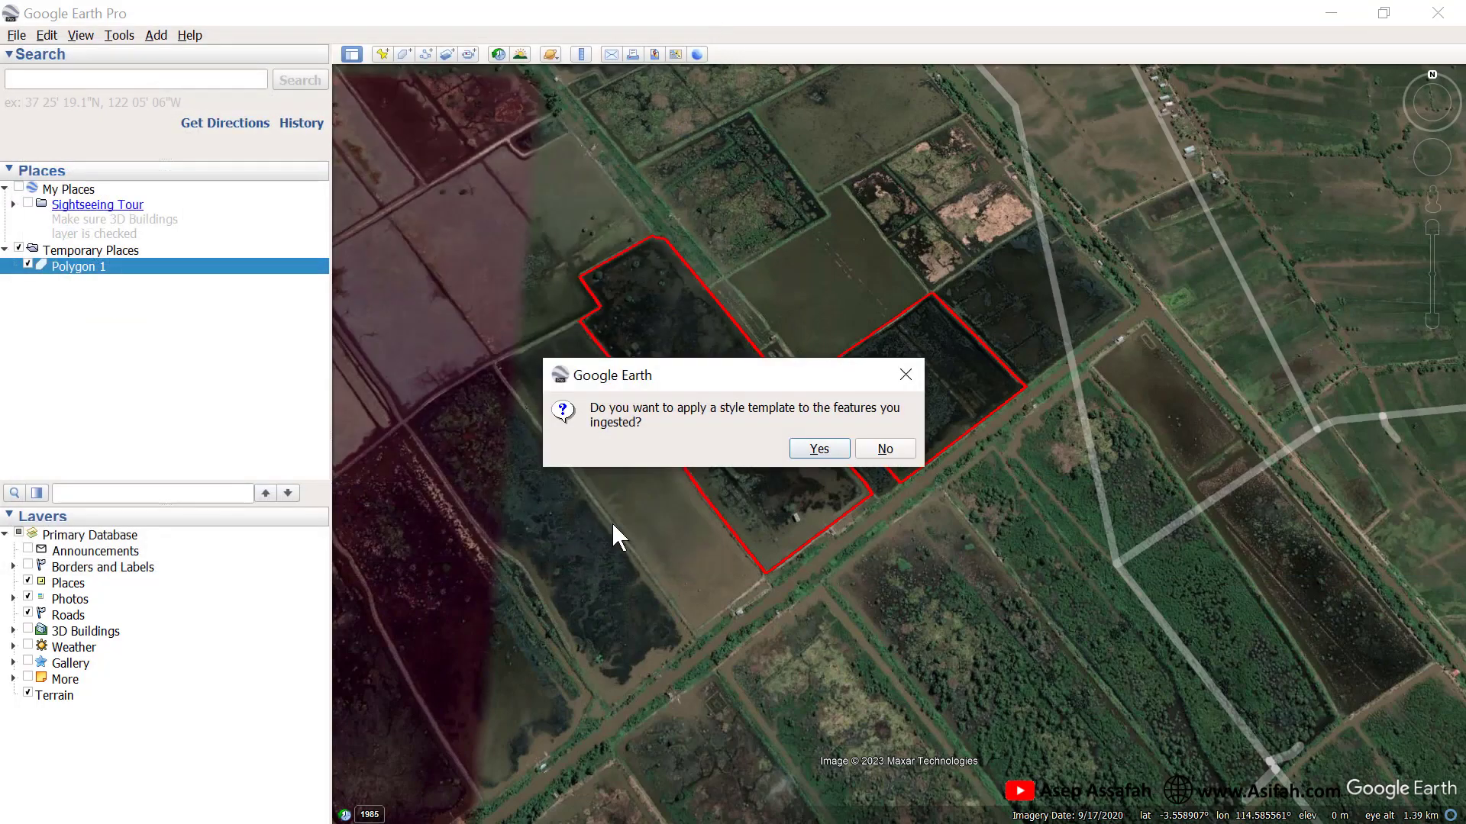
click(883, 451)
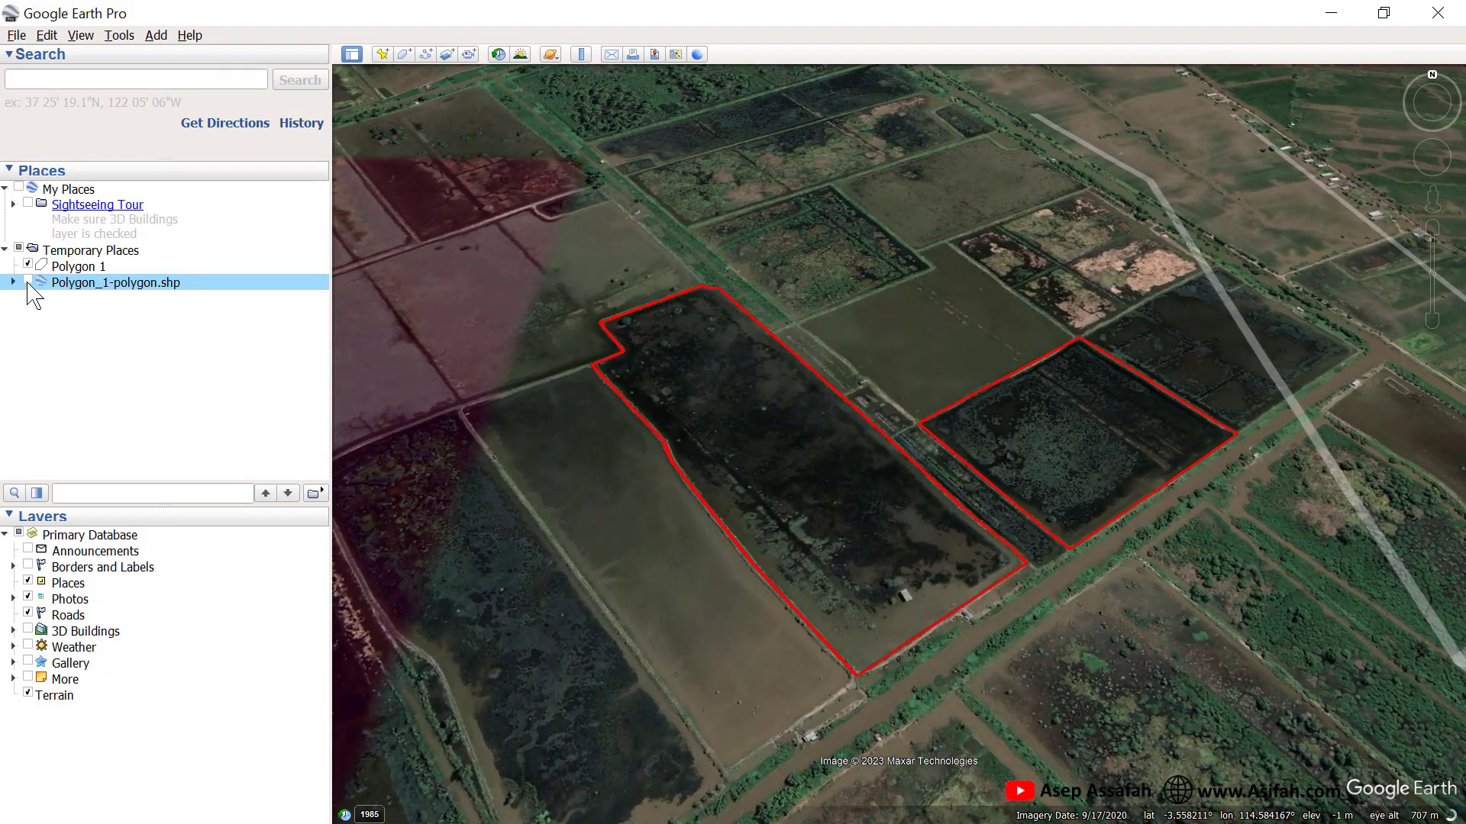
Show the imported Polygon_1-polygon.shp layer on the map and reset the view's tilt and compass.
click(27, 283)
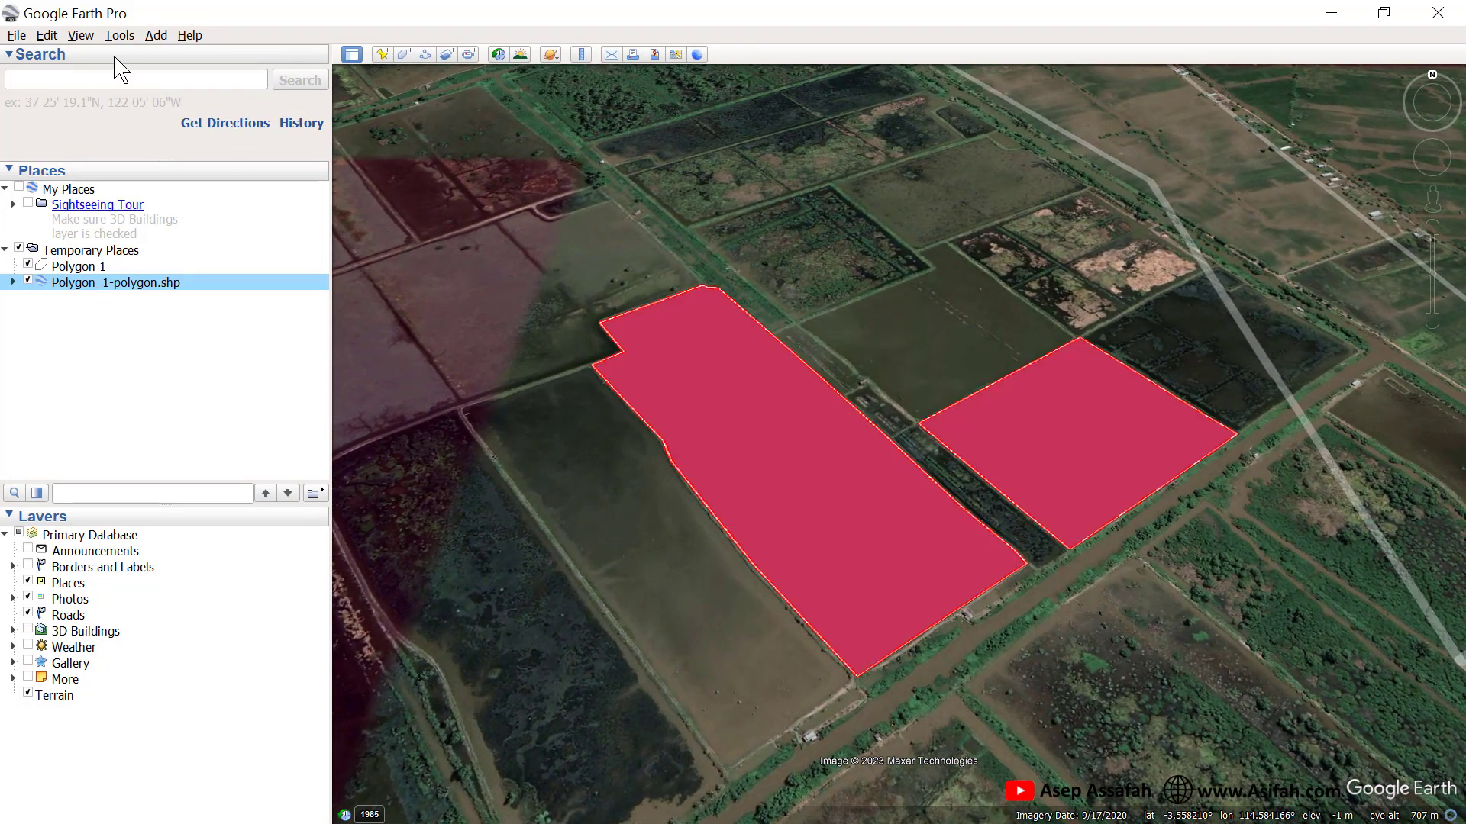
click(81, 36)
mouse_move(324, 350)
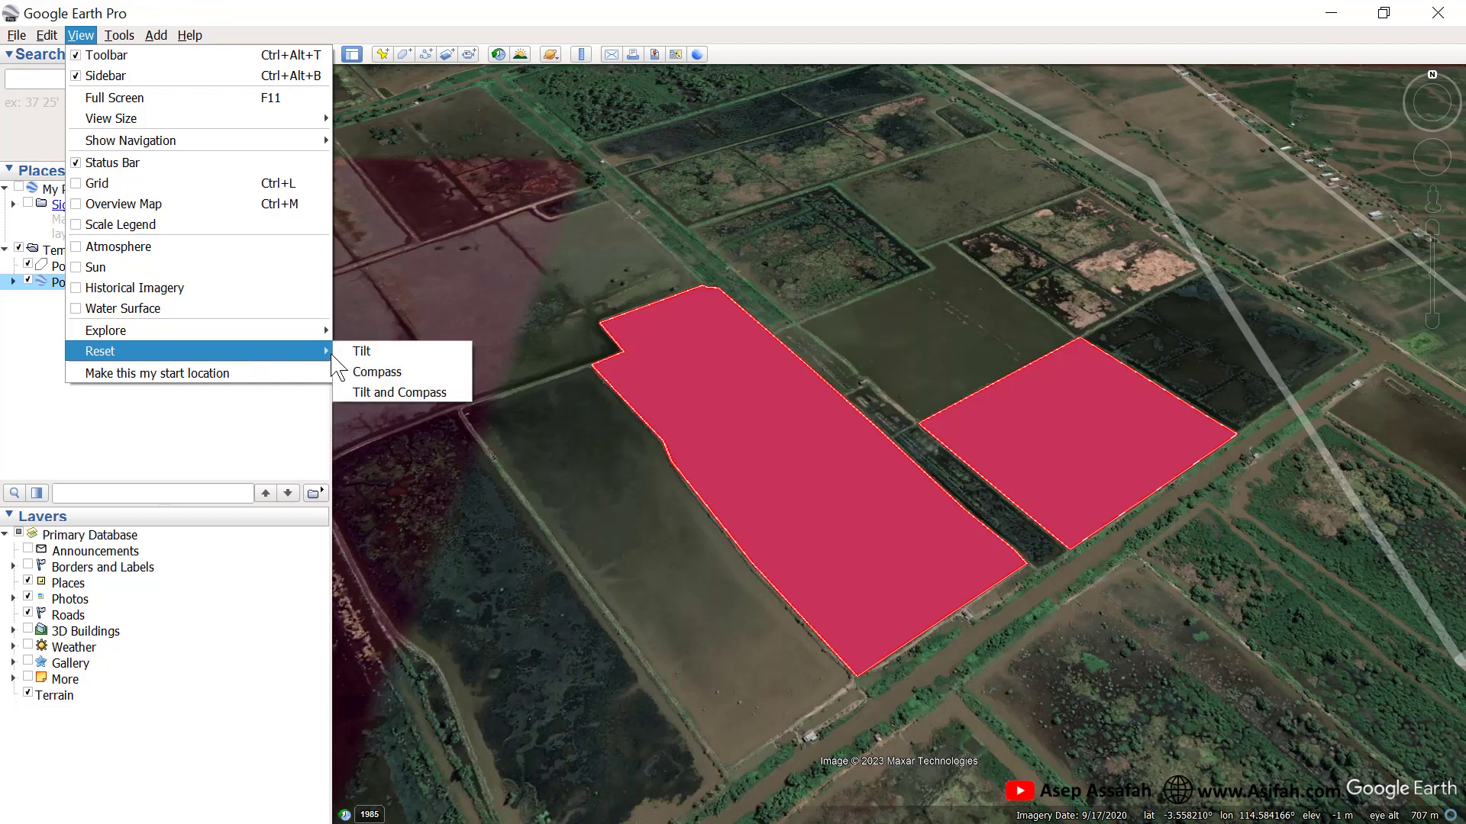
click(374, 393)
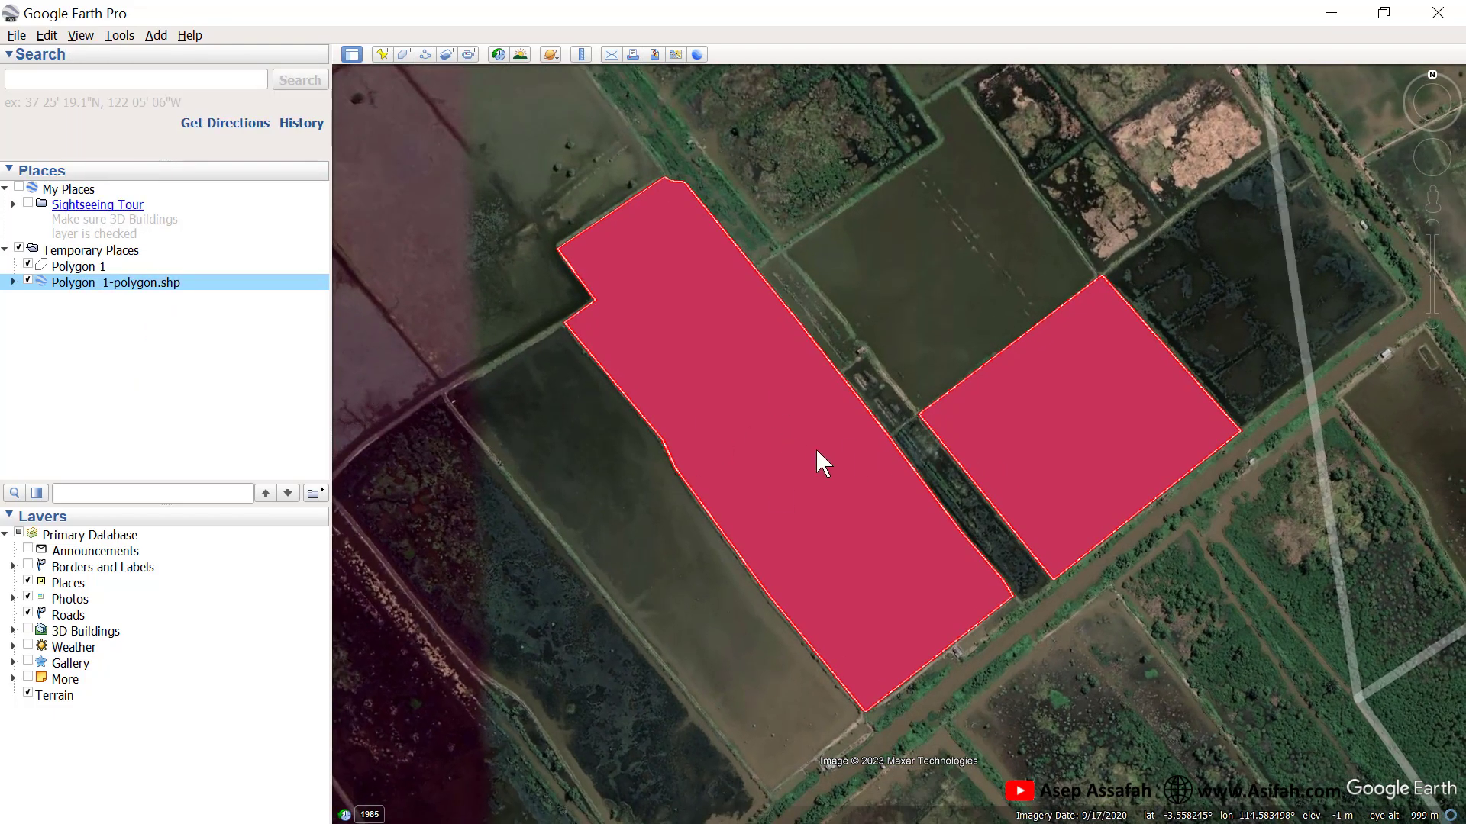
Toggle the Polygon_1-polygon.shp layer off and on to compare it with the original Polygon 1 outlines.
click(28, 283)
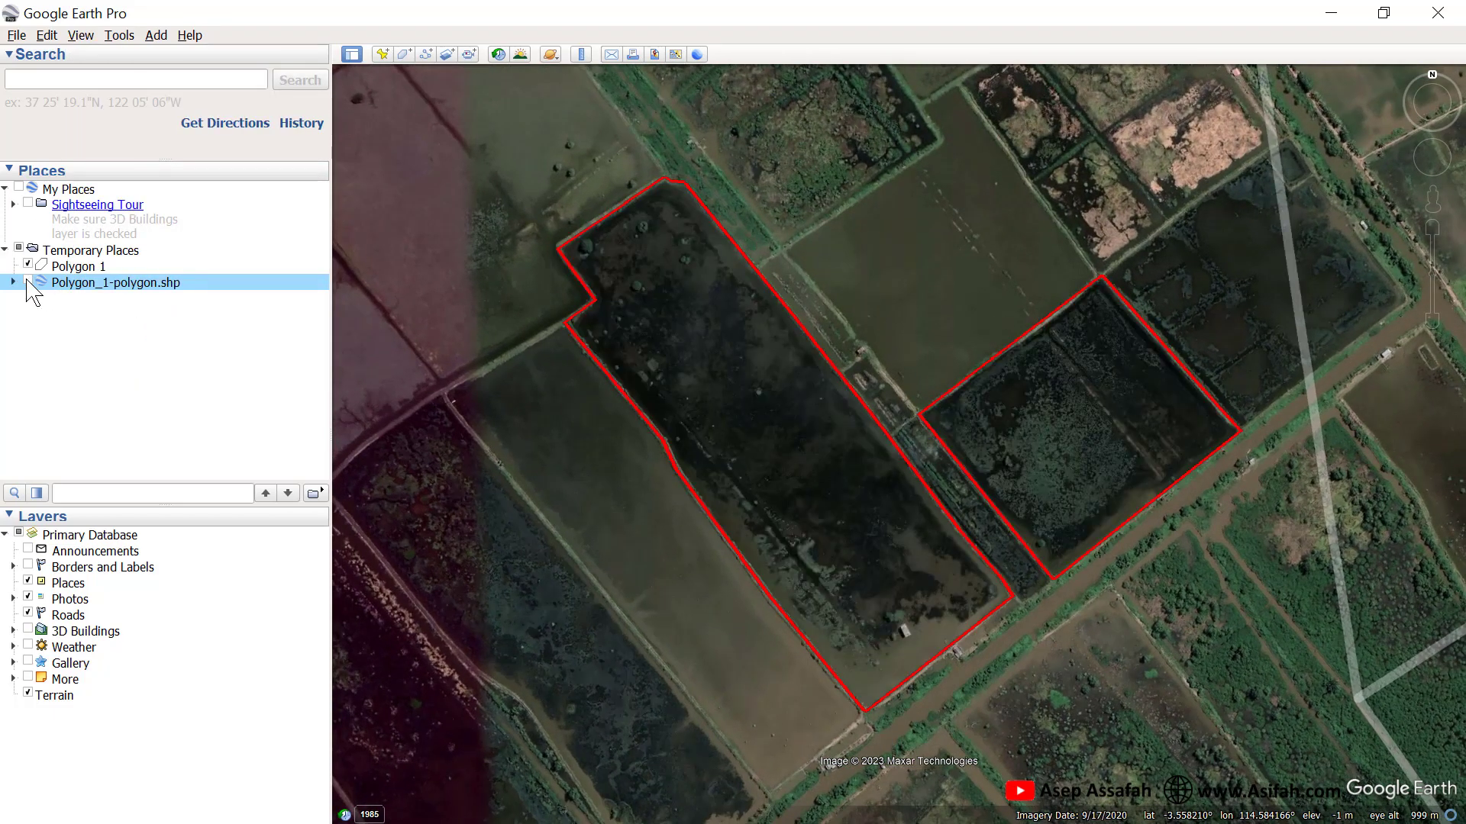
click(28, 282)
click(28, 281)
click(28, 265)
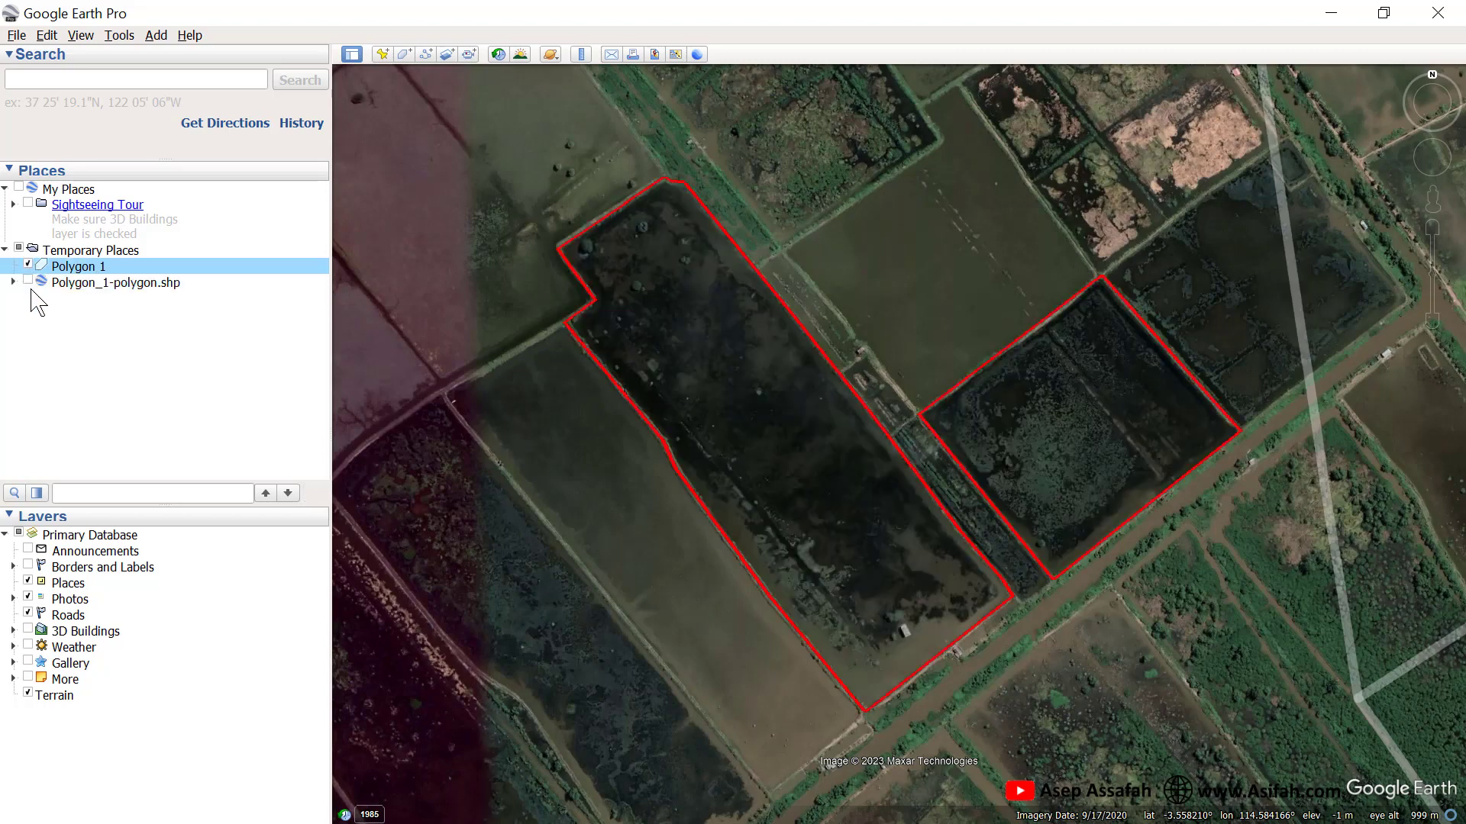
click(28, 282)
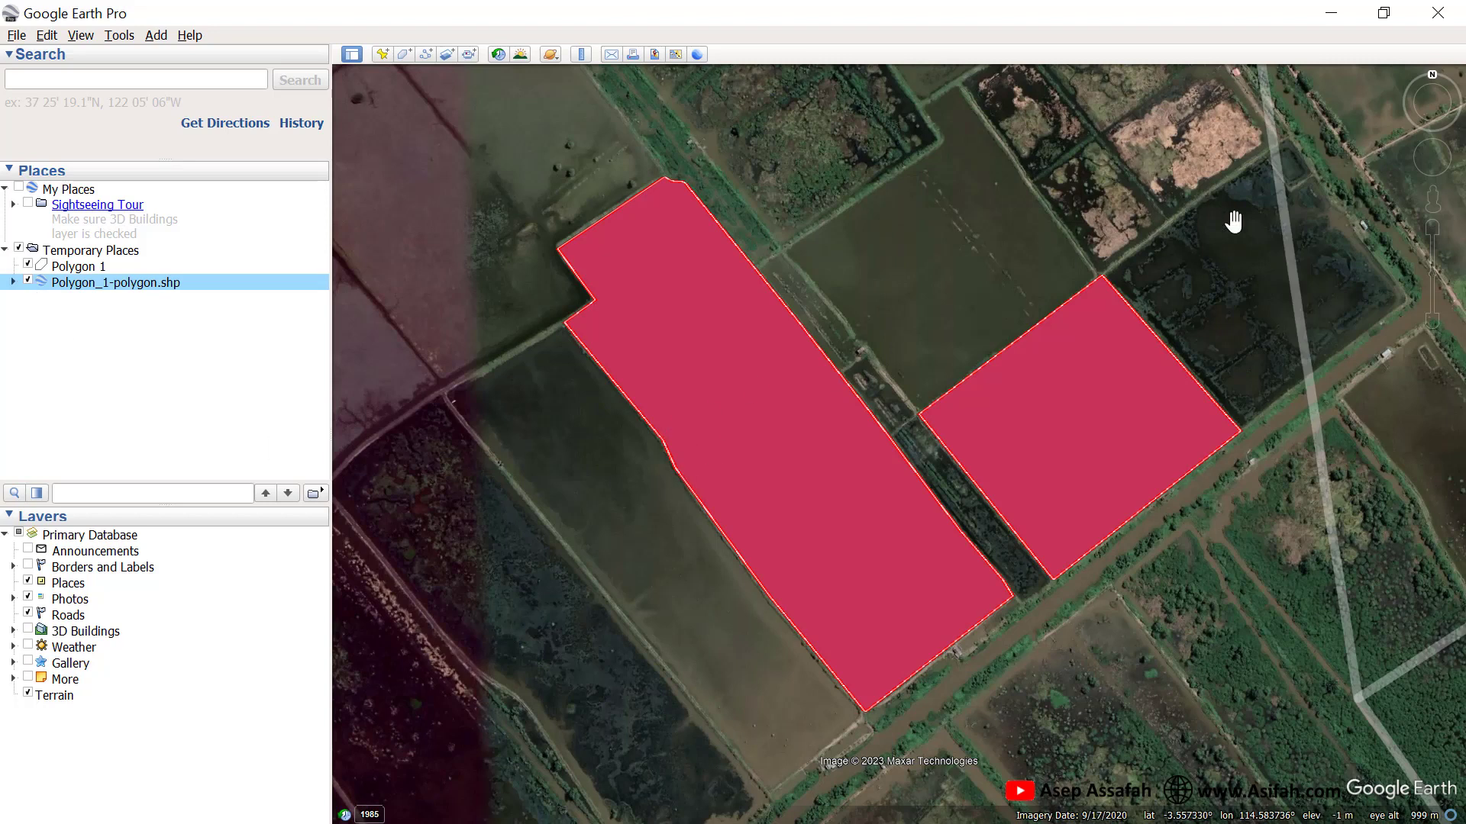
Switch to Chrome, search Google for "view shp online" and browse the results for an online shapefile viewer.
click(1329, 12)
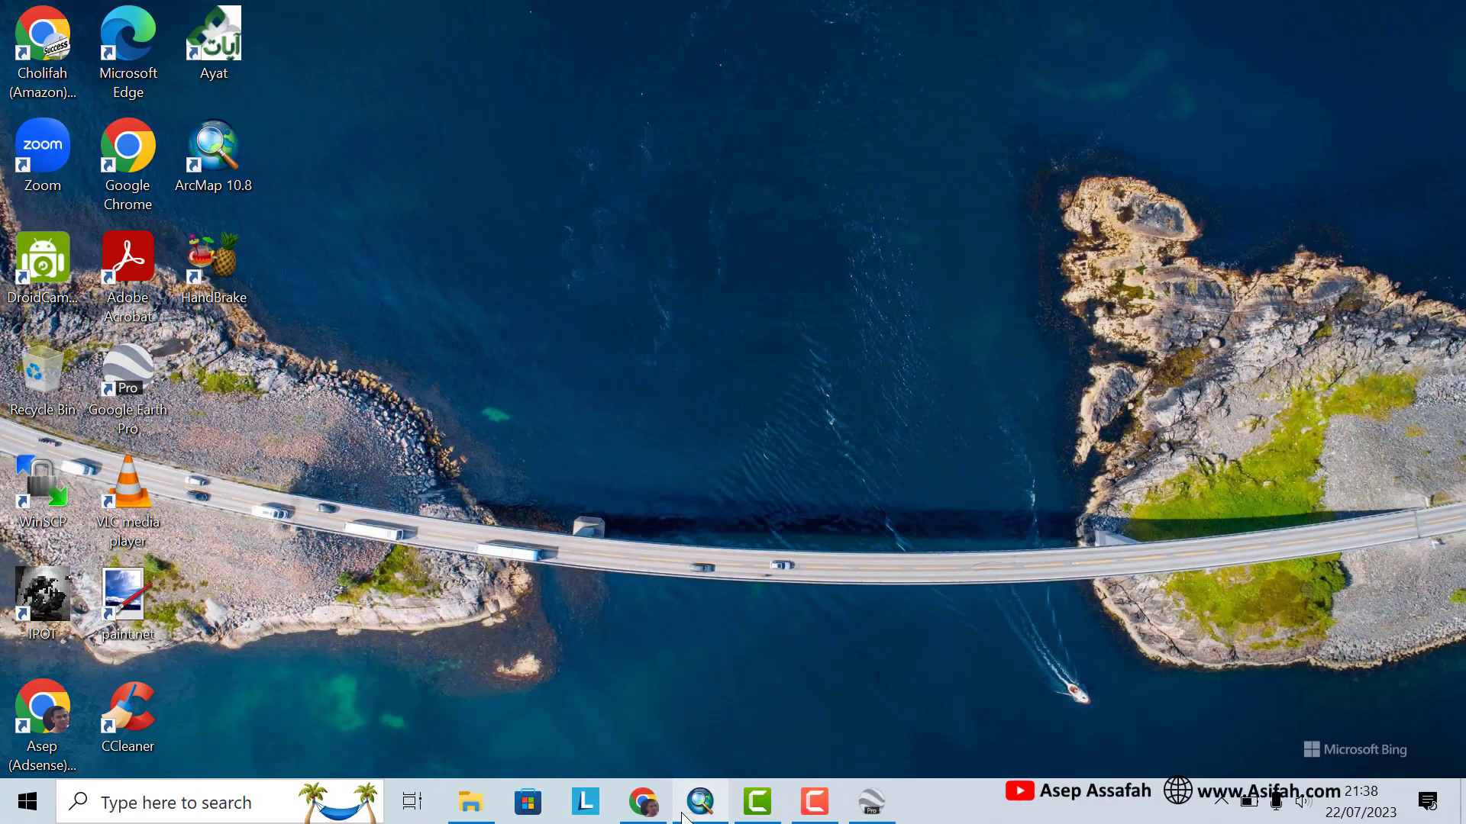
click(649, 817)
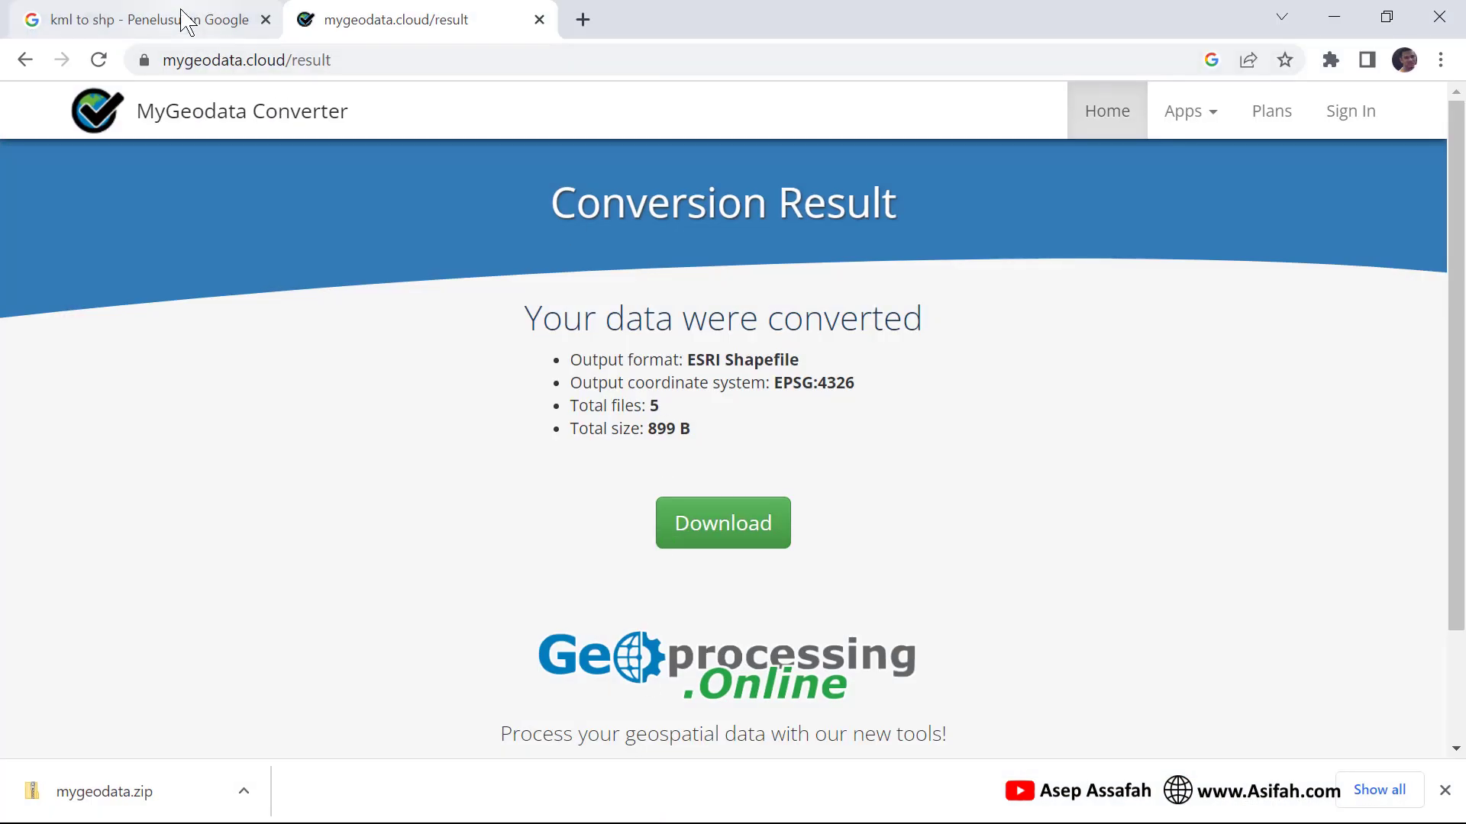
click(229, 18)
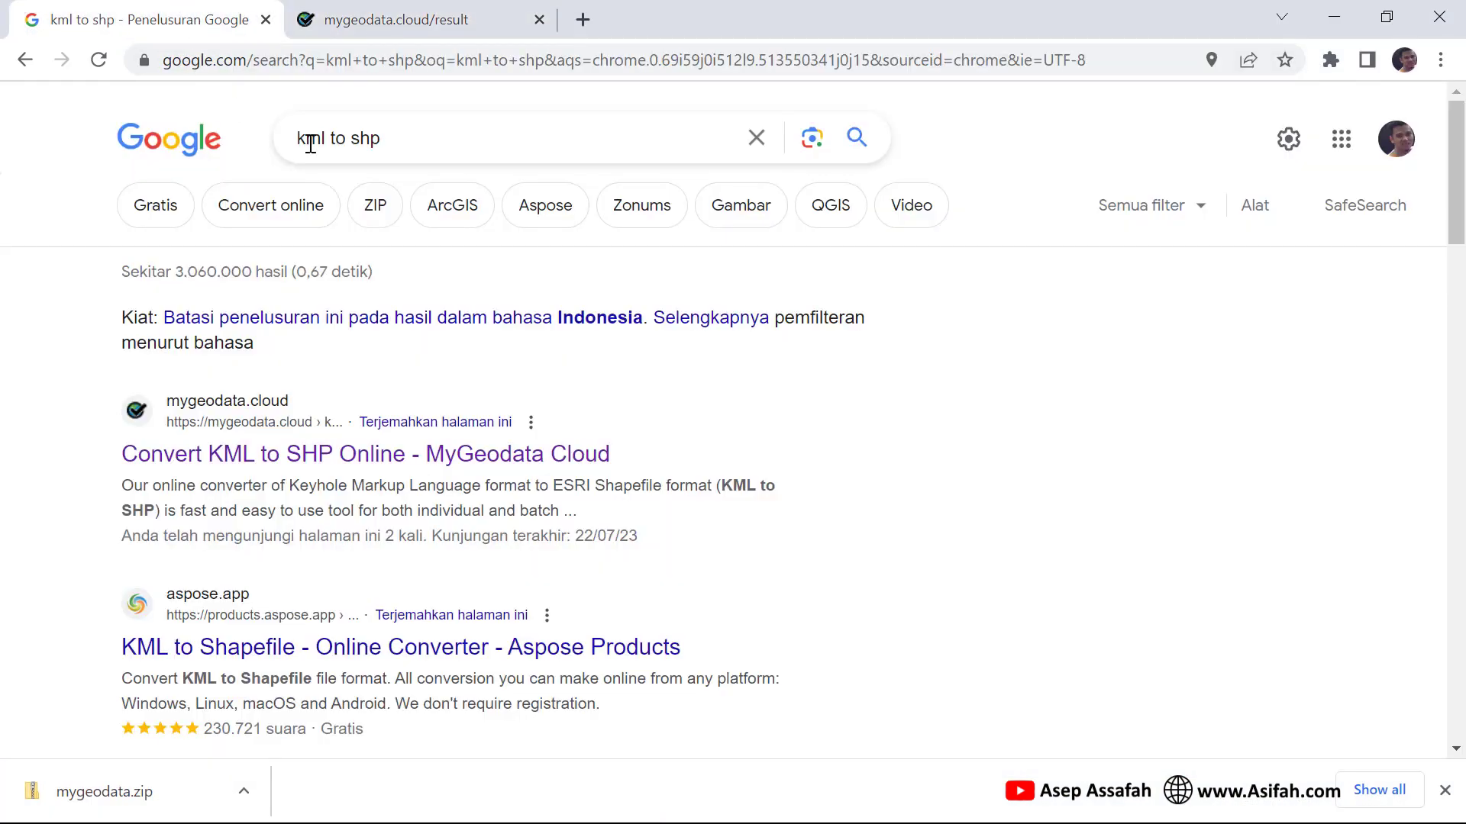
triple_click(430, 131)
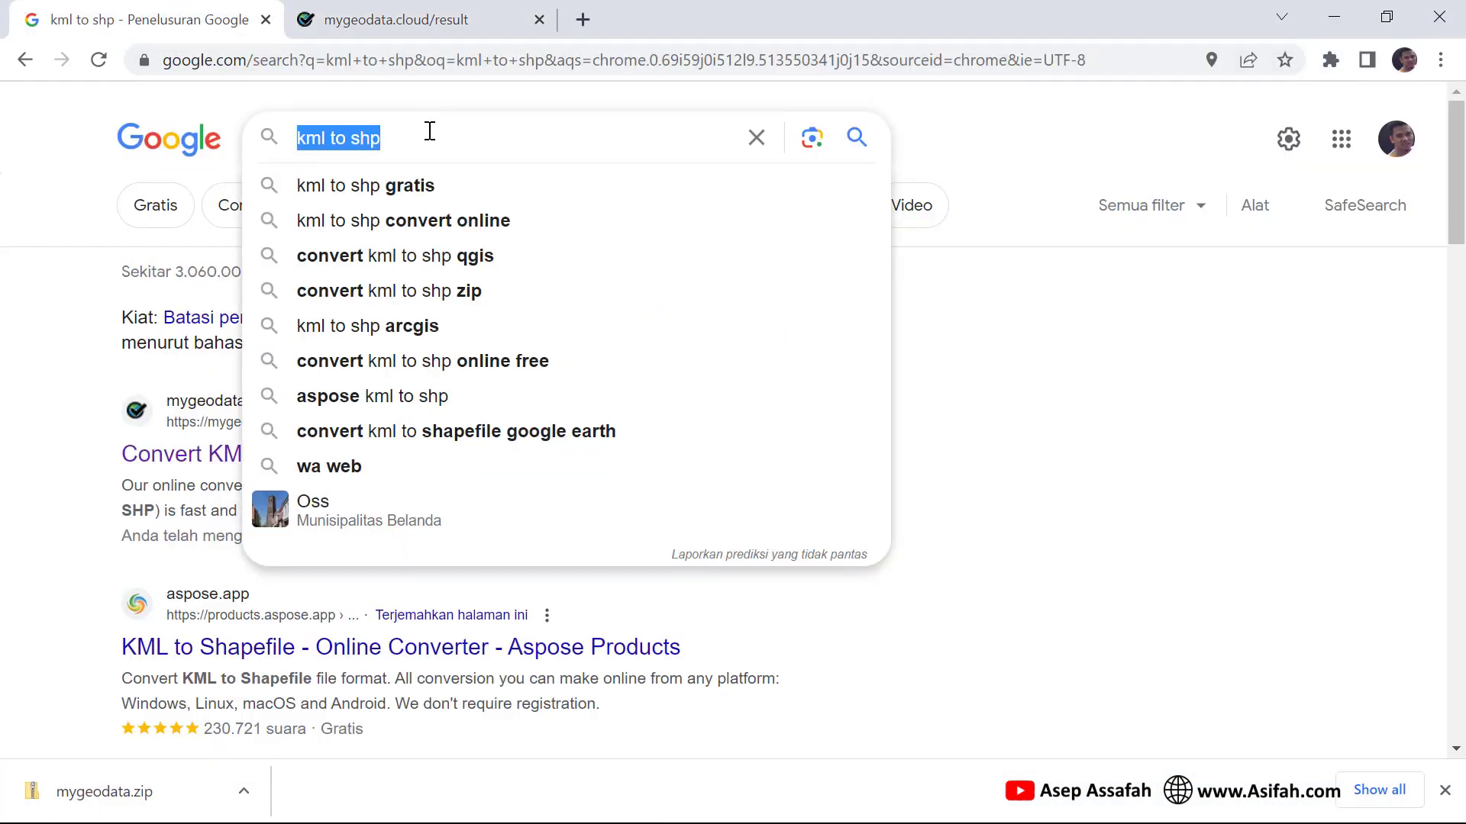
text(view)
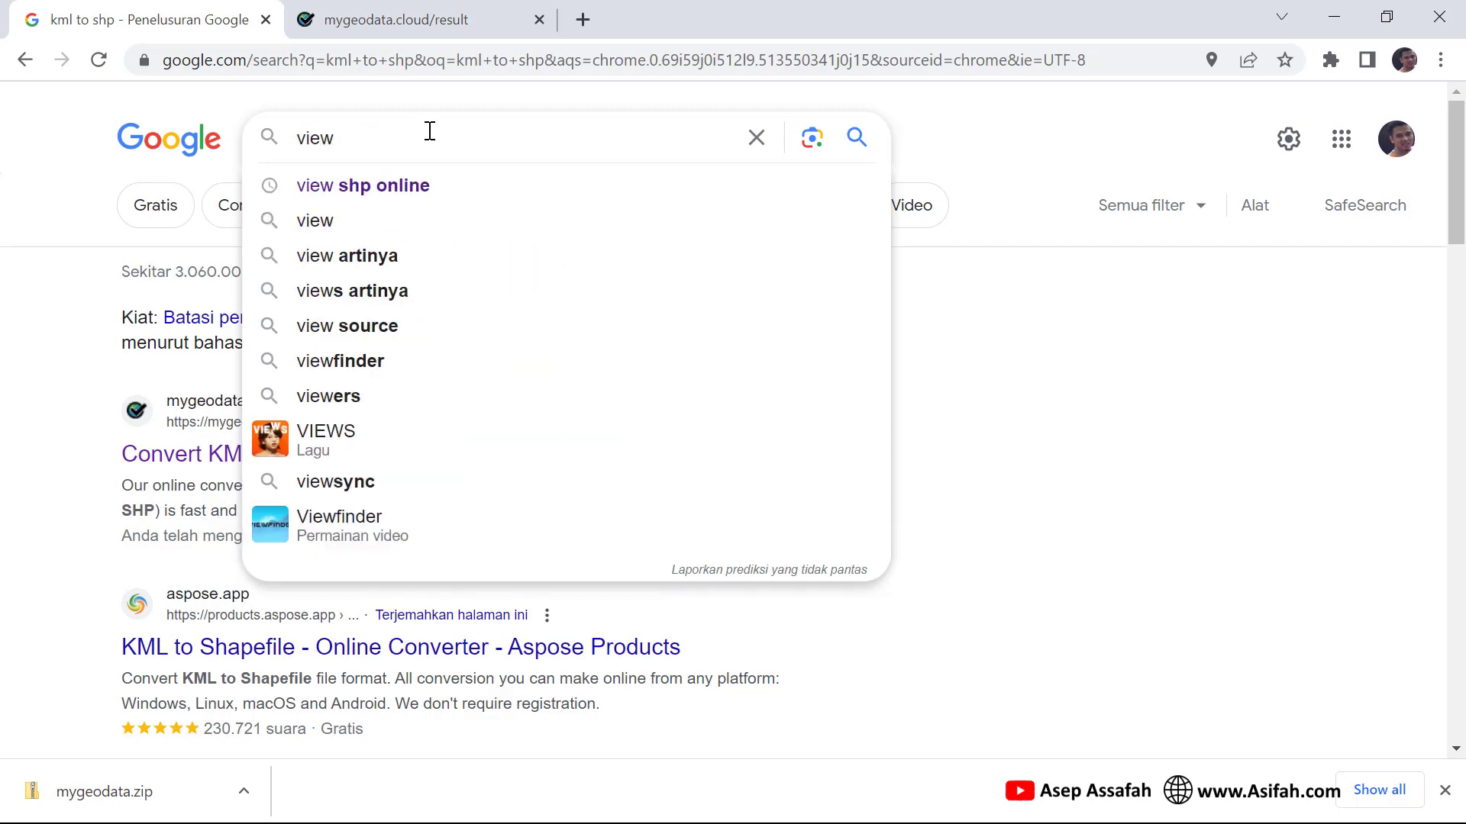
key(Down)
key(Return)
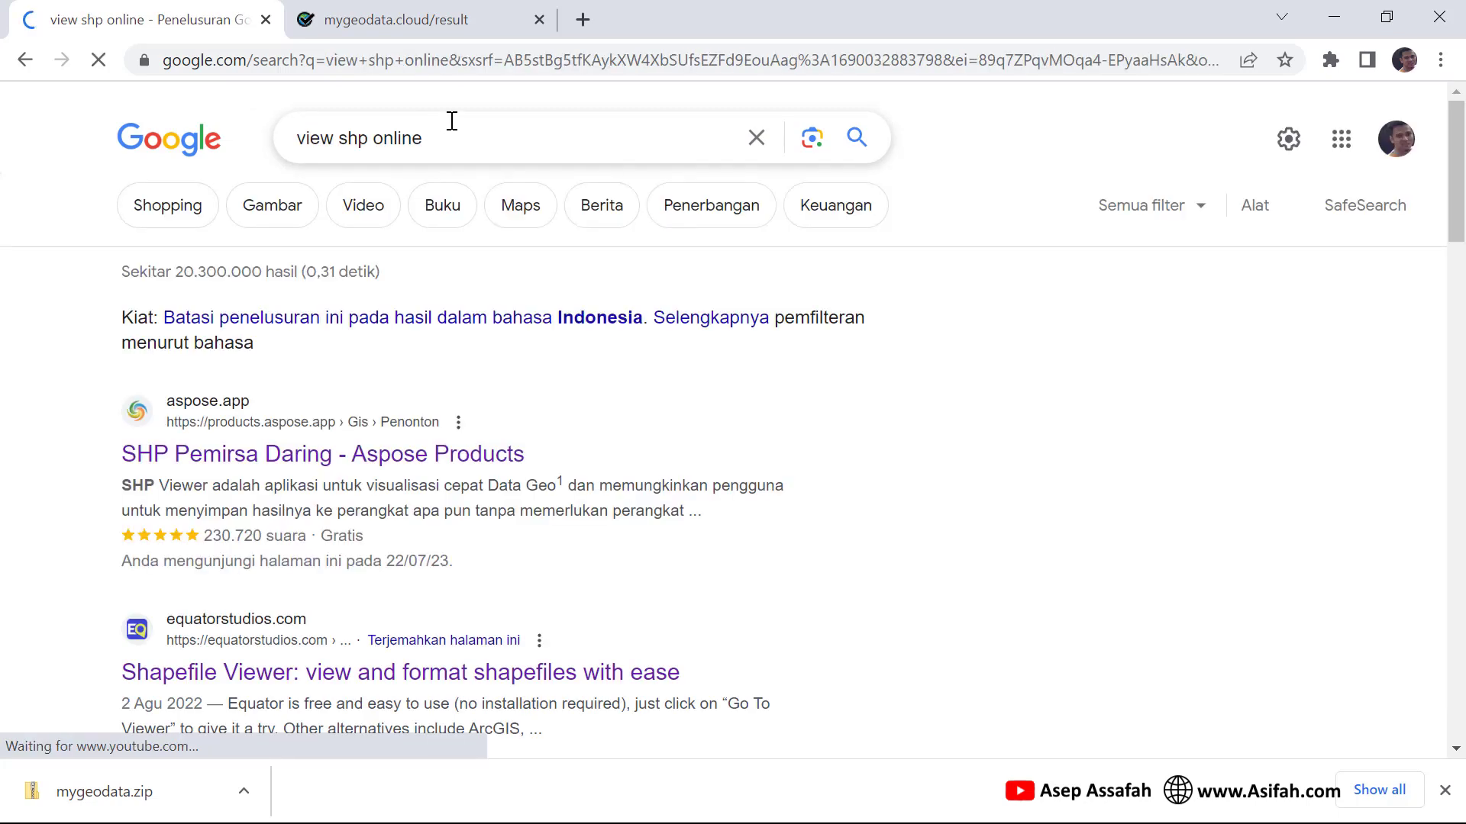
scroll(758, 367, down, 3)
scroll(763, 360, down, 3)
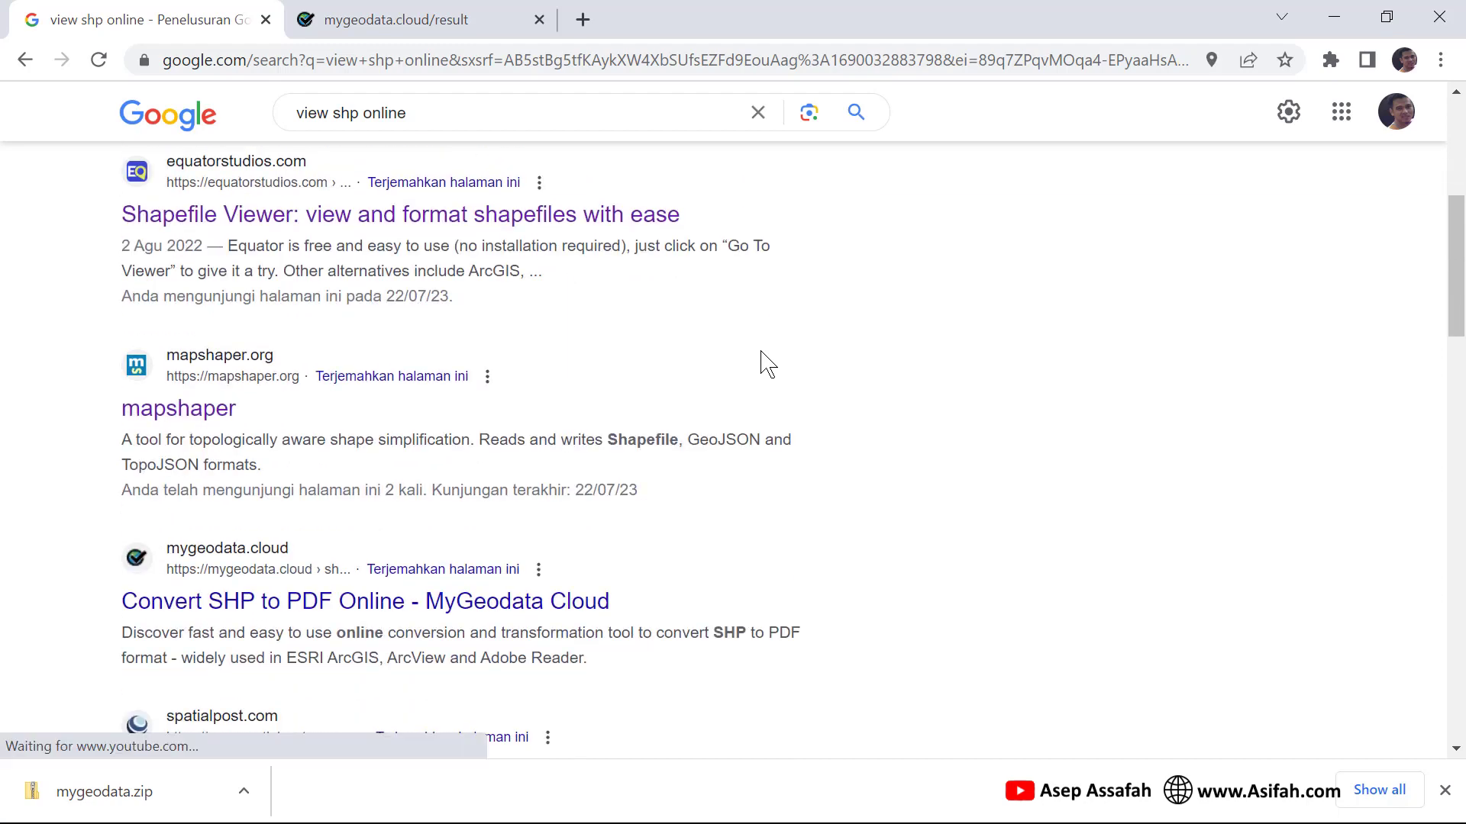
Open the mapshaper search result in a new browser tab, switch to it and dismiss the downloads bar.
scroll(767, 364, down, 1)
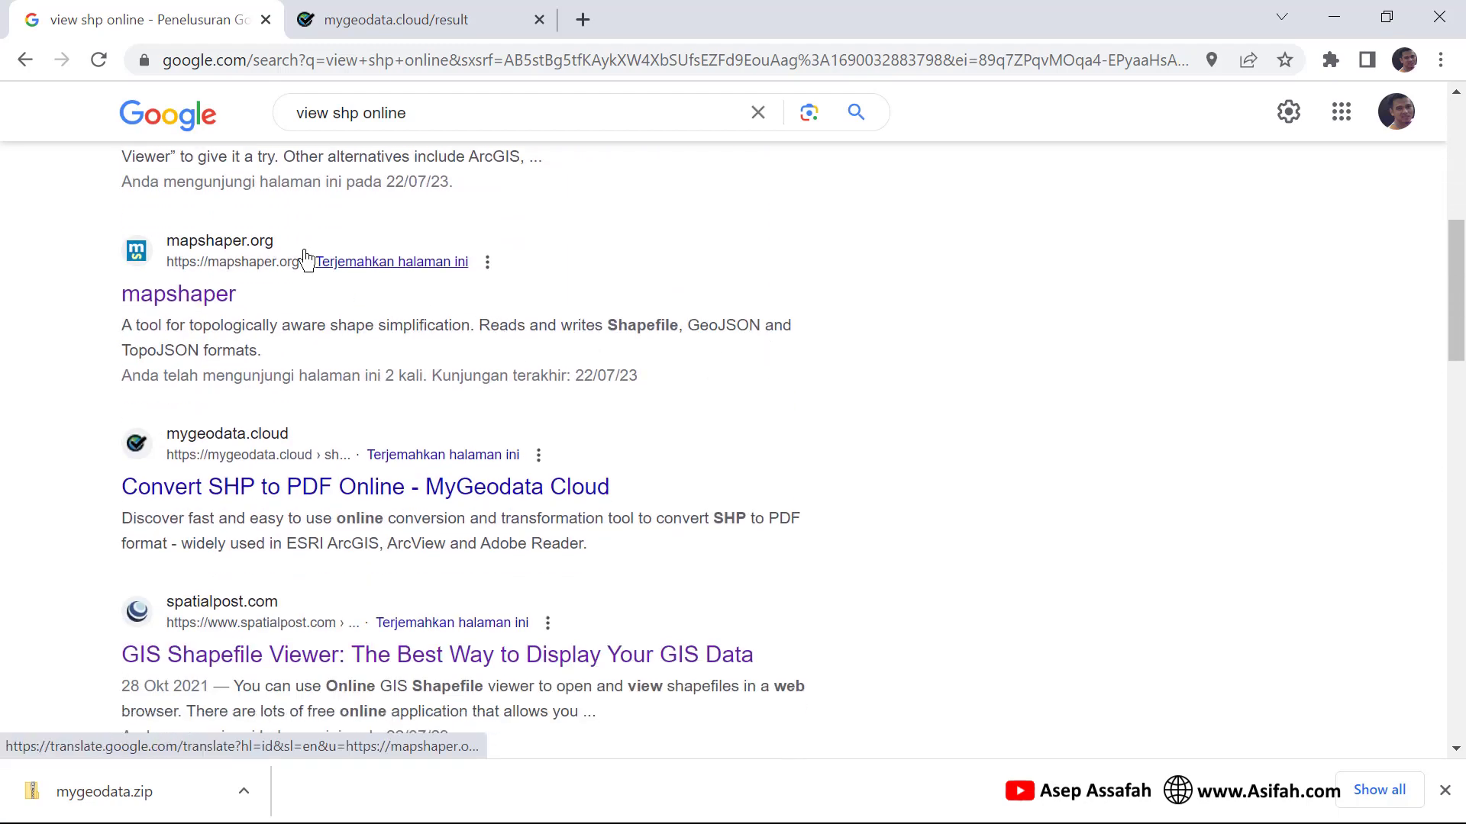
right_click(213, 300)
click(275, 315)
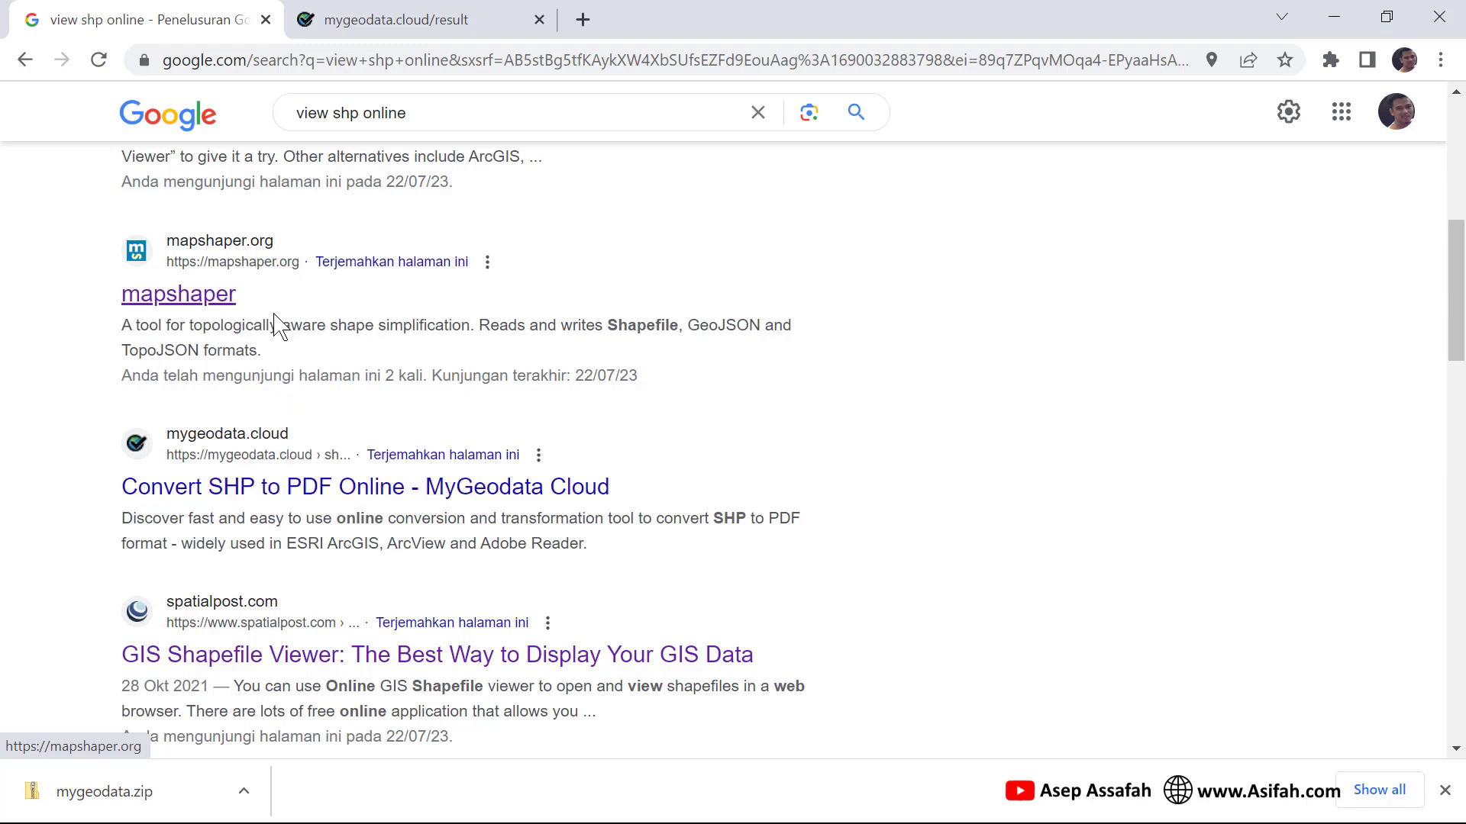
click(403, 12)
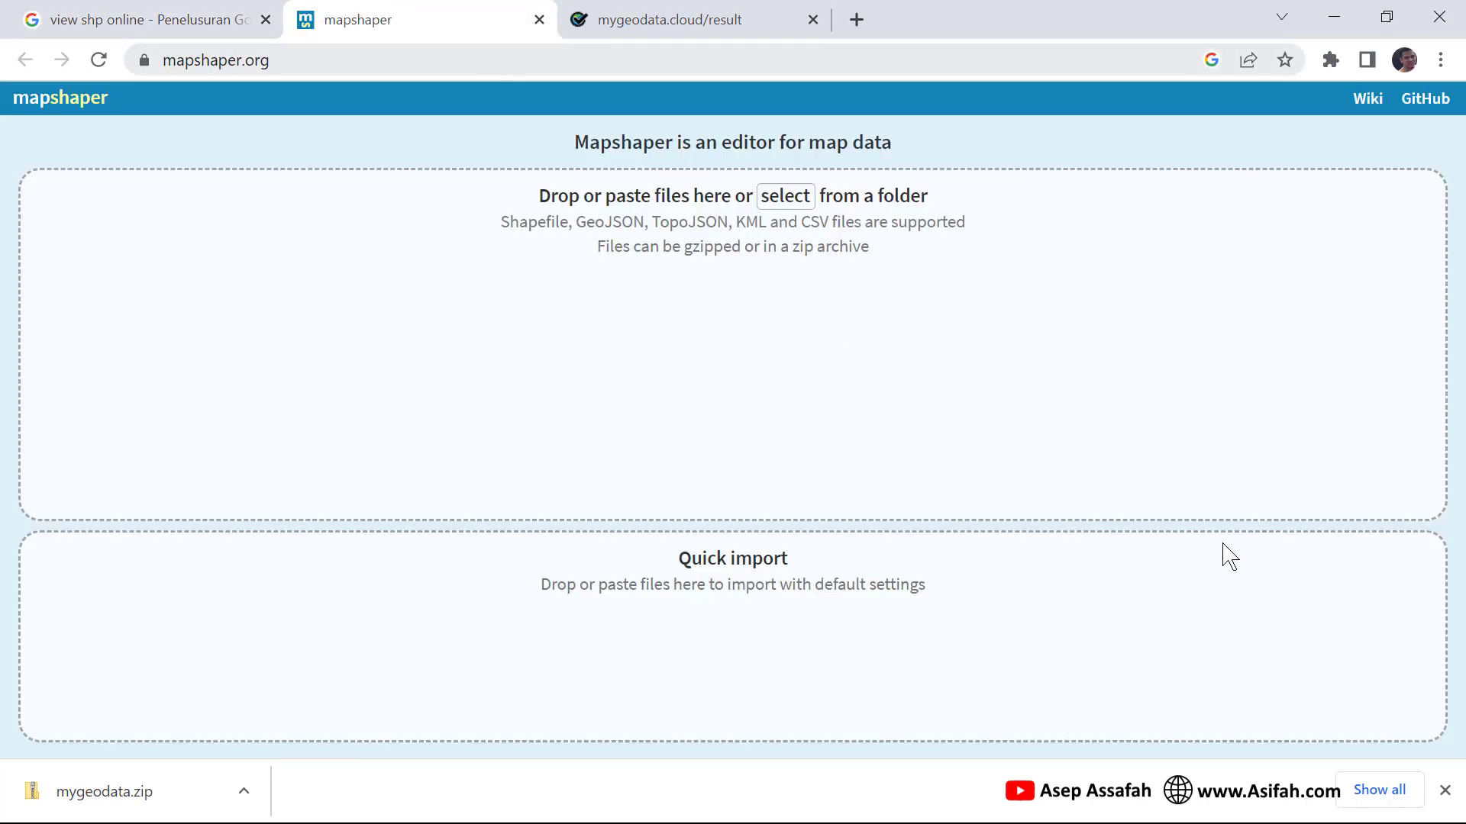
click(1445, 791)
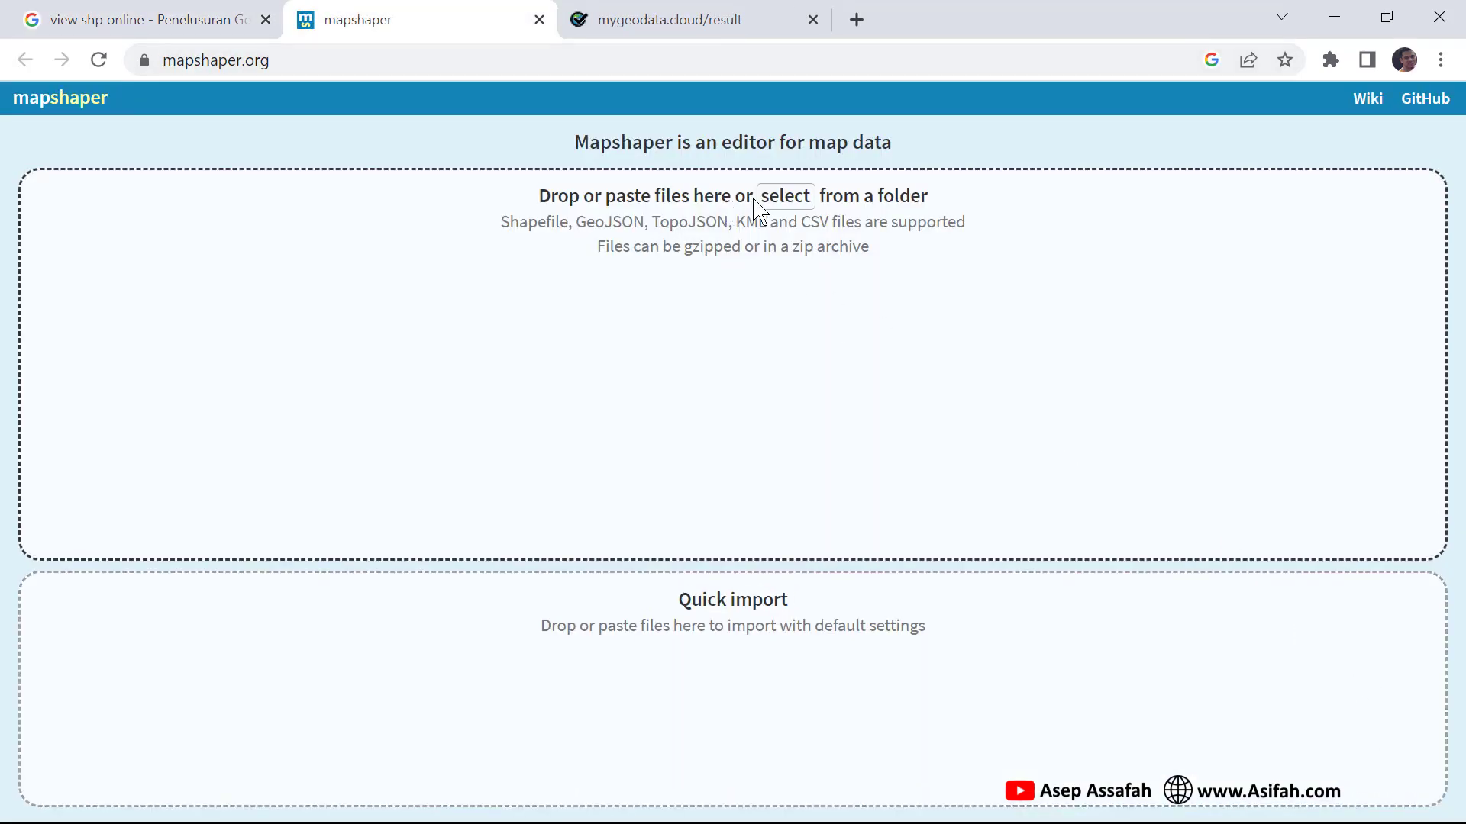
Import mygeodata.zip from the Data SHP folder into mapshaper and view the polygon outlines.
click(787, 201)
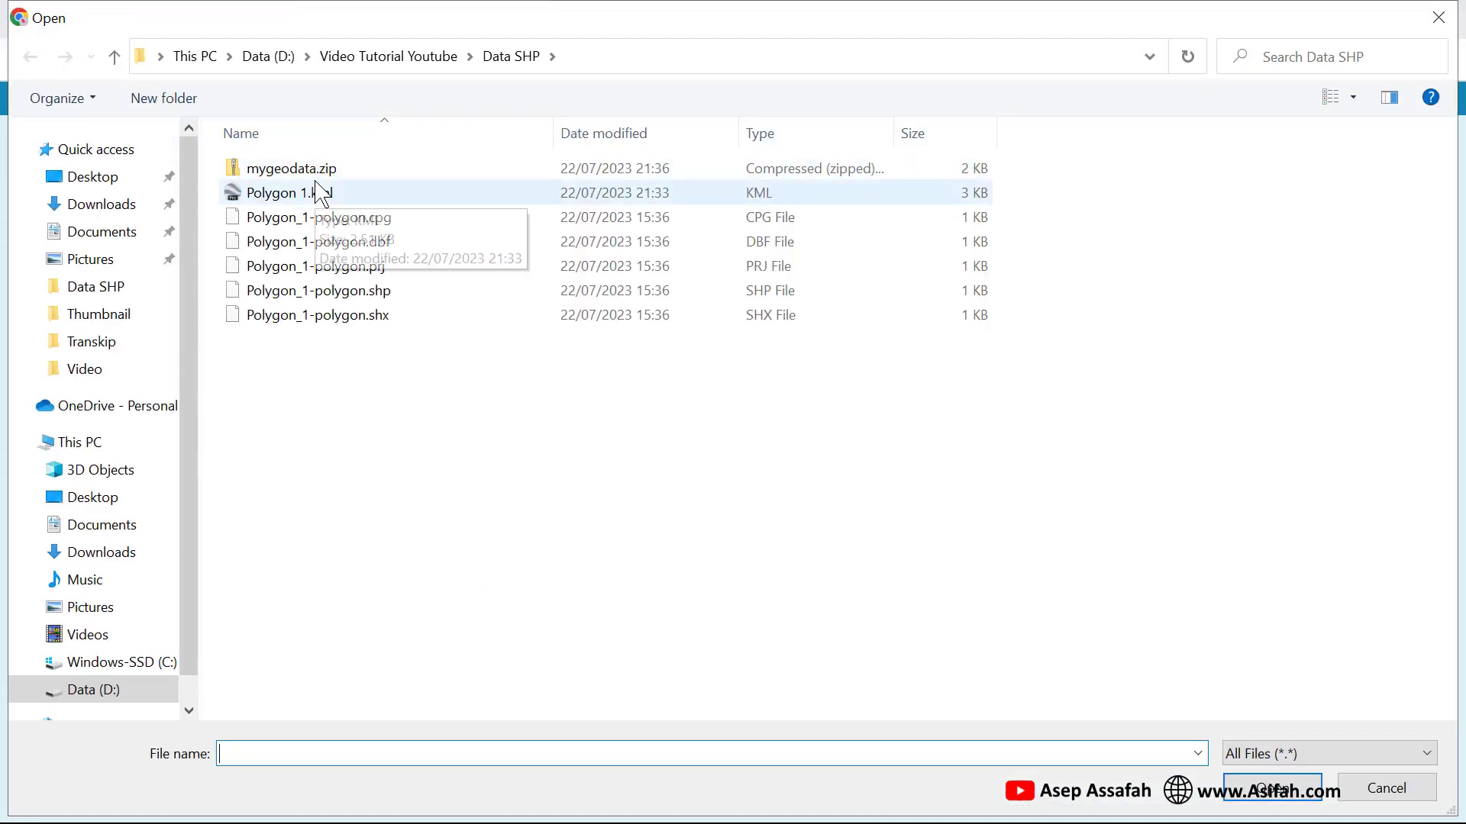
click(316, 172)
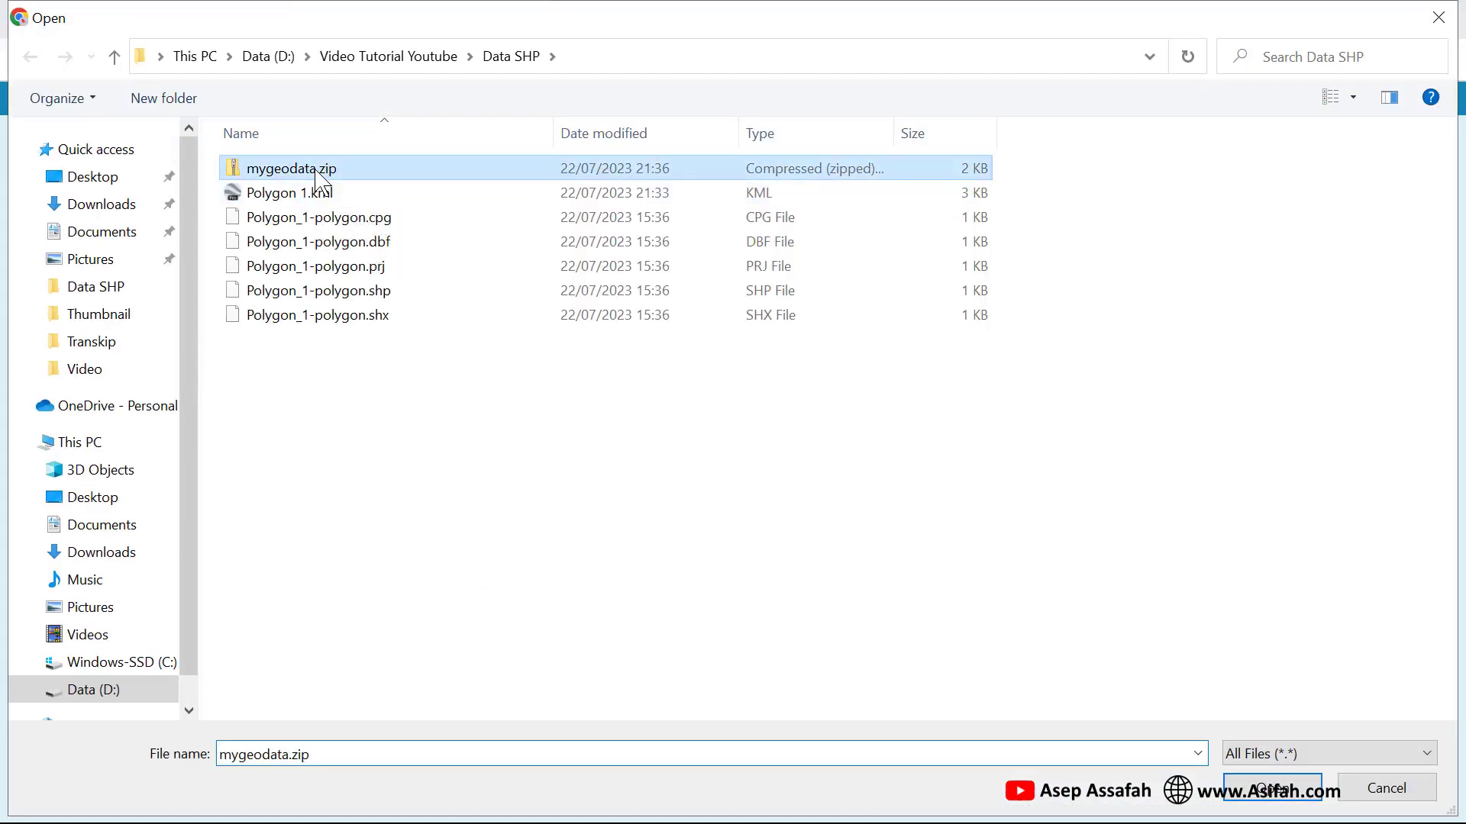
click(1271, 788)
click(720, 425)
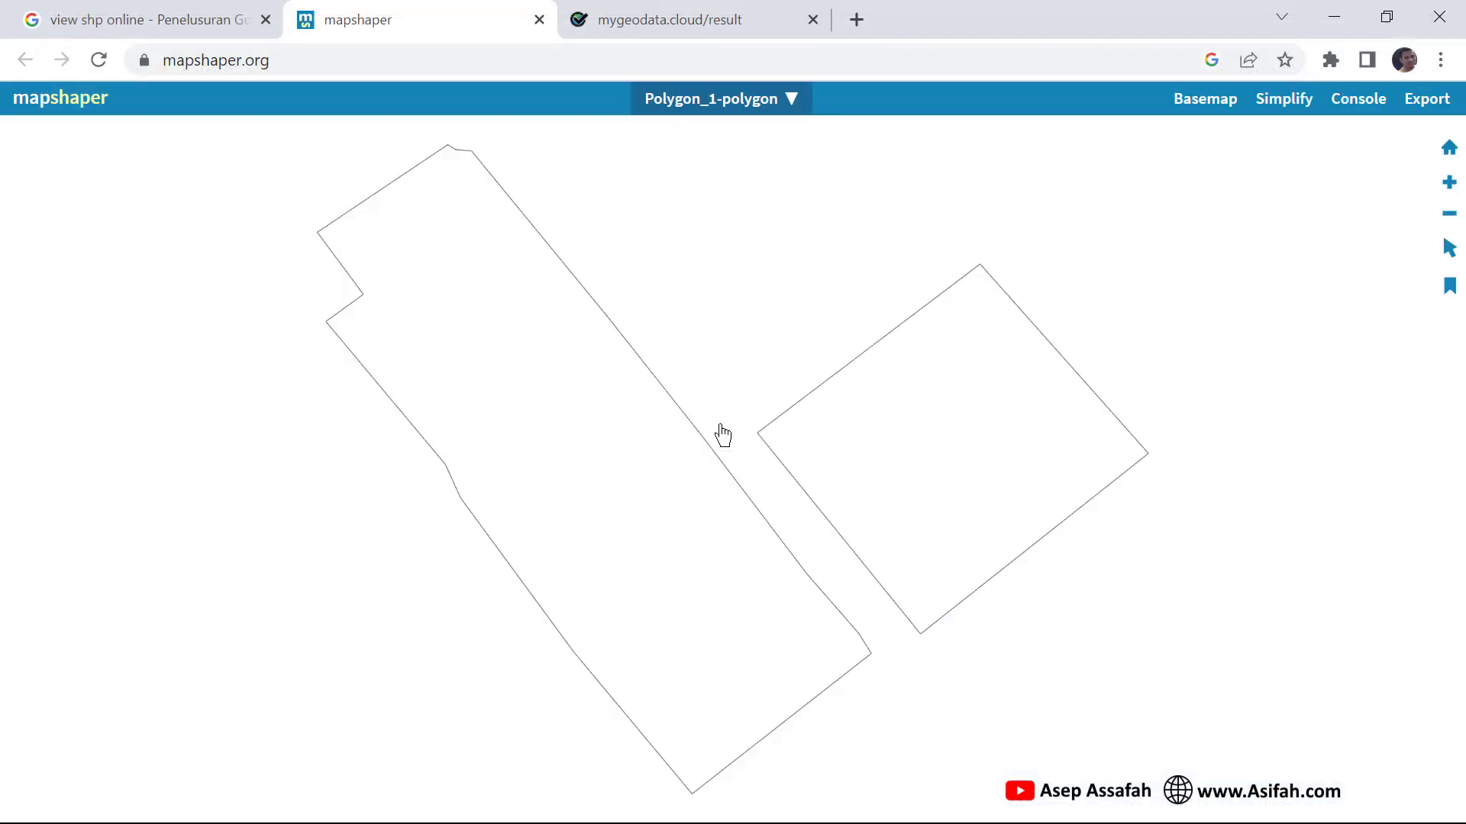
scroll(736, 452, up, 2)
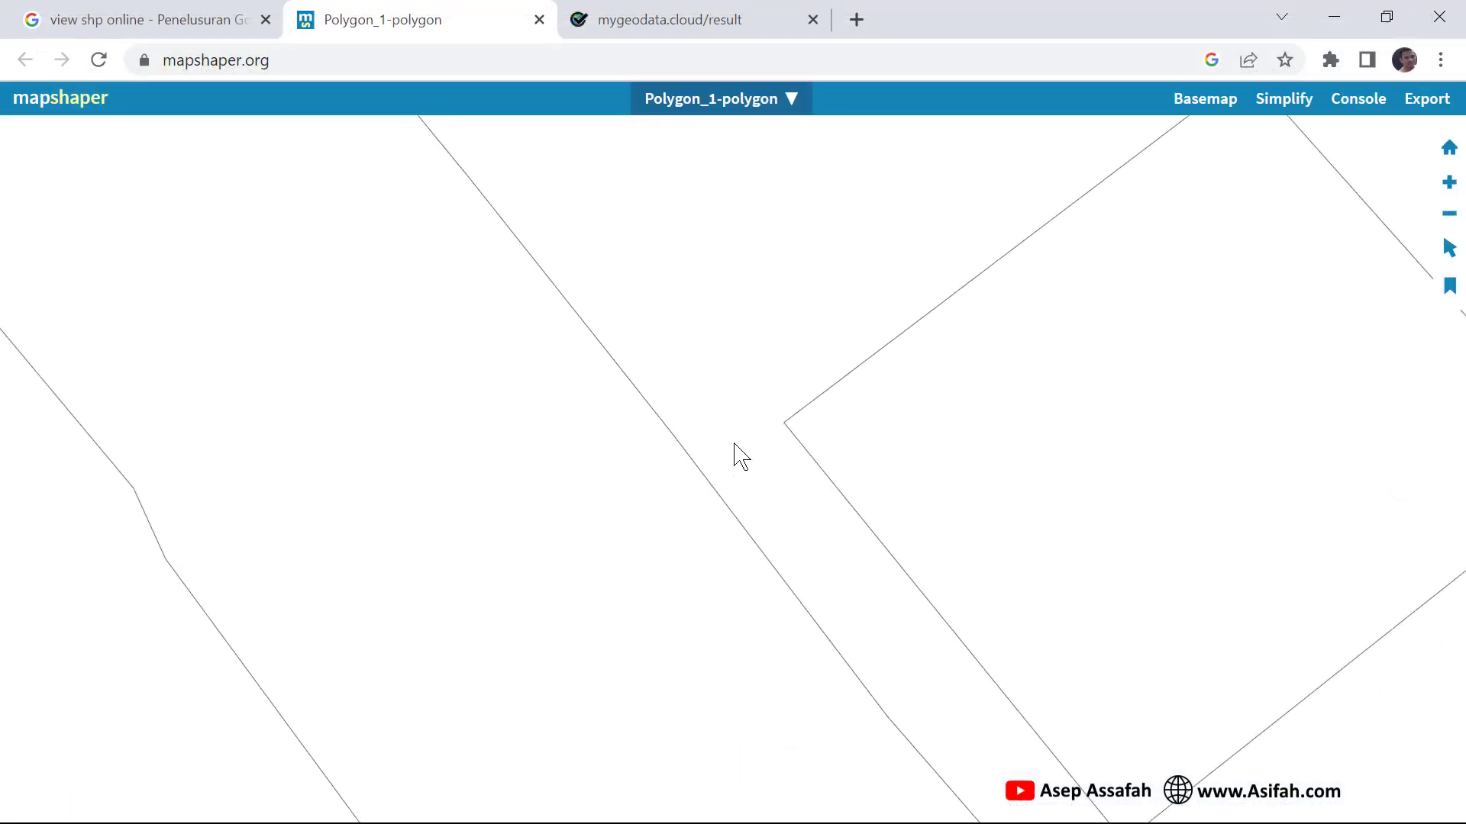
scroll(749, 423, down, 5)
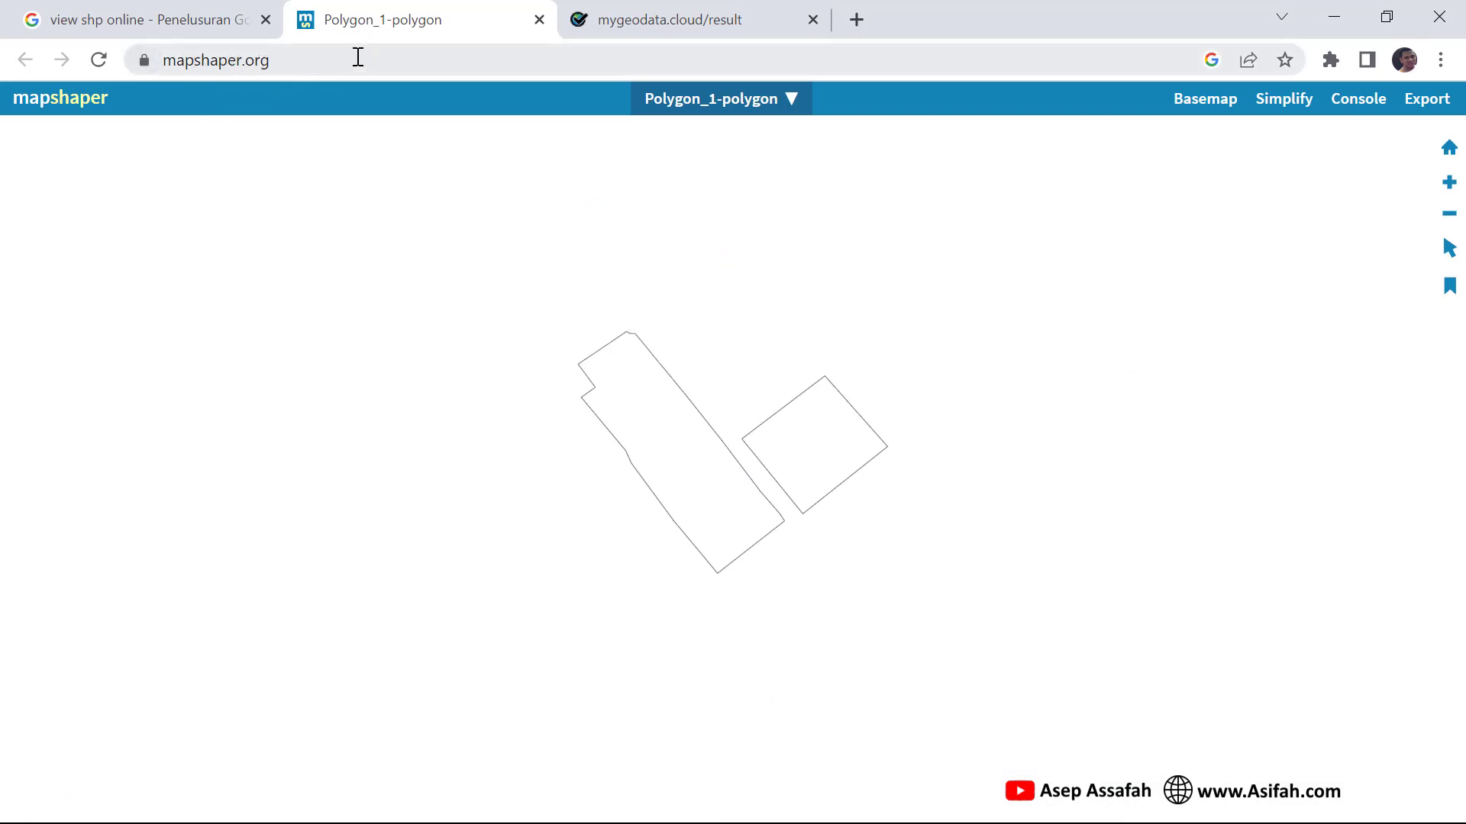
Put the Satellite basemap beneath the polygons in mapshaper and turn on feature inspection to show their attributes.
click(1203, 100)
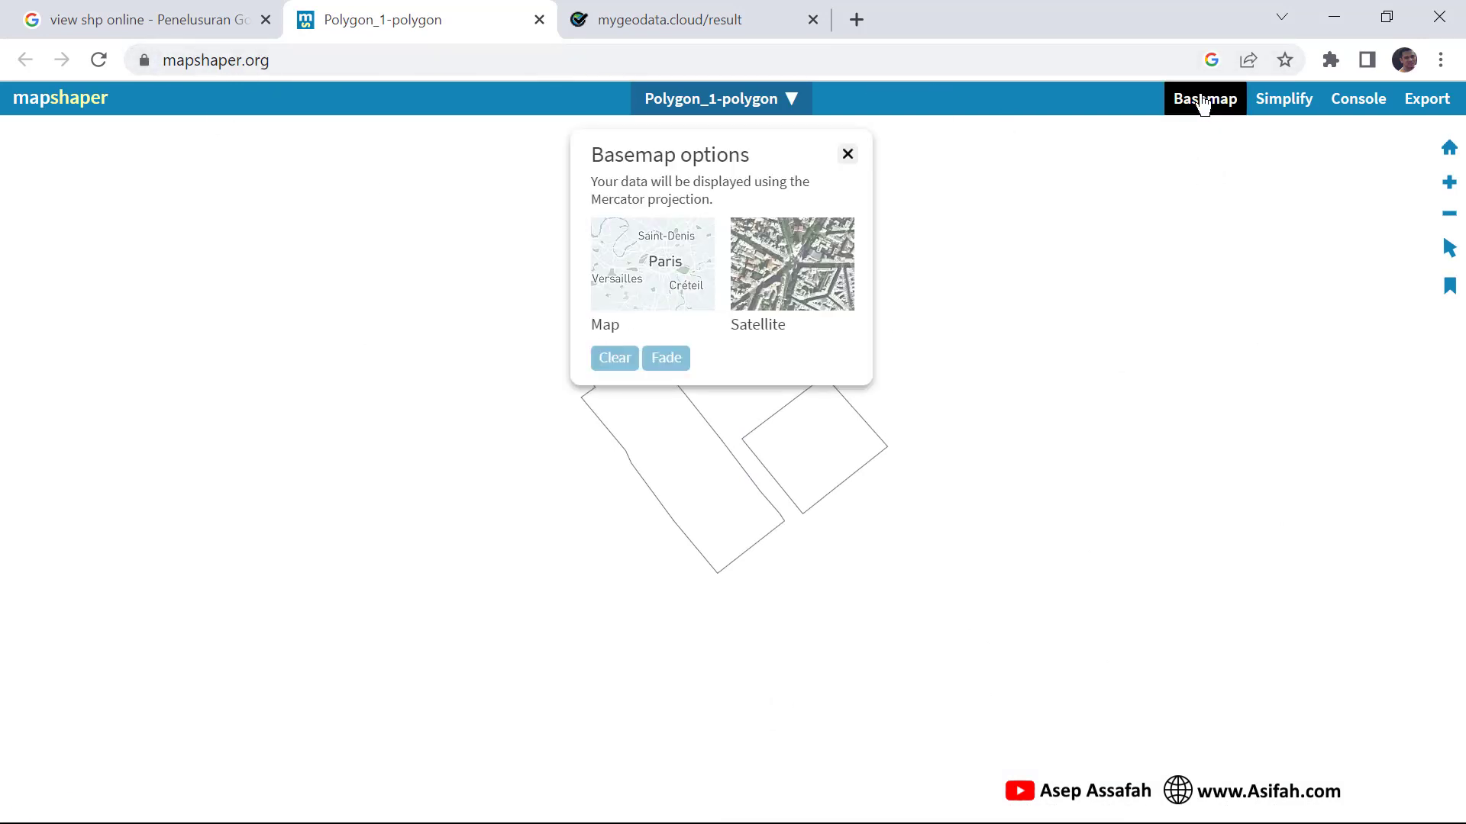
click(808, 269)
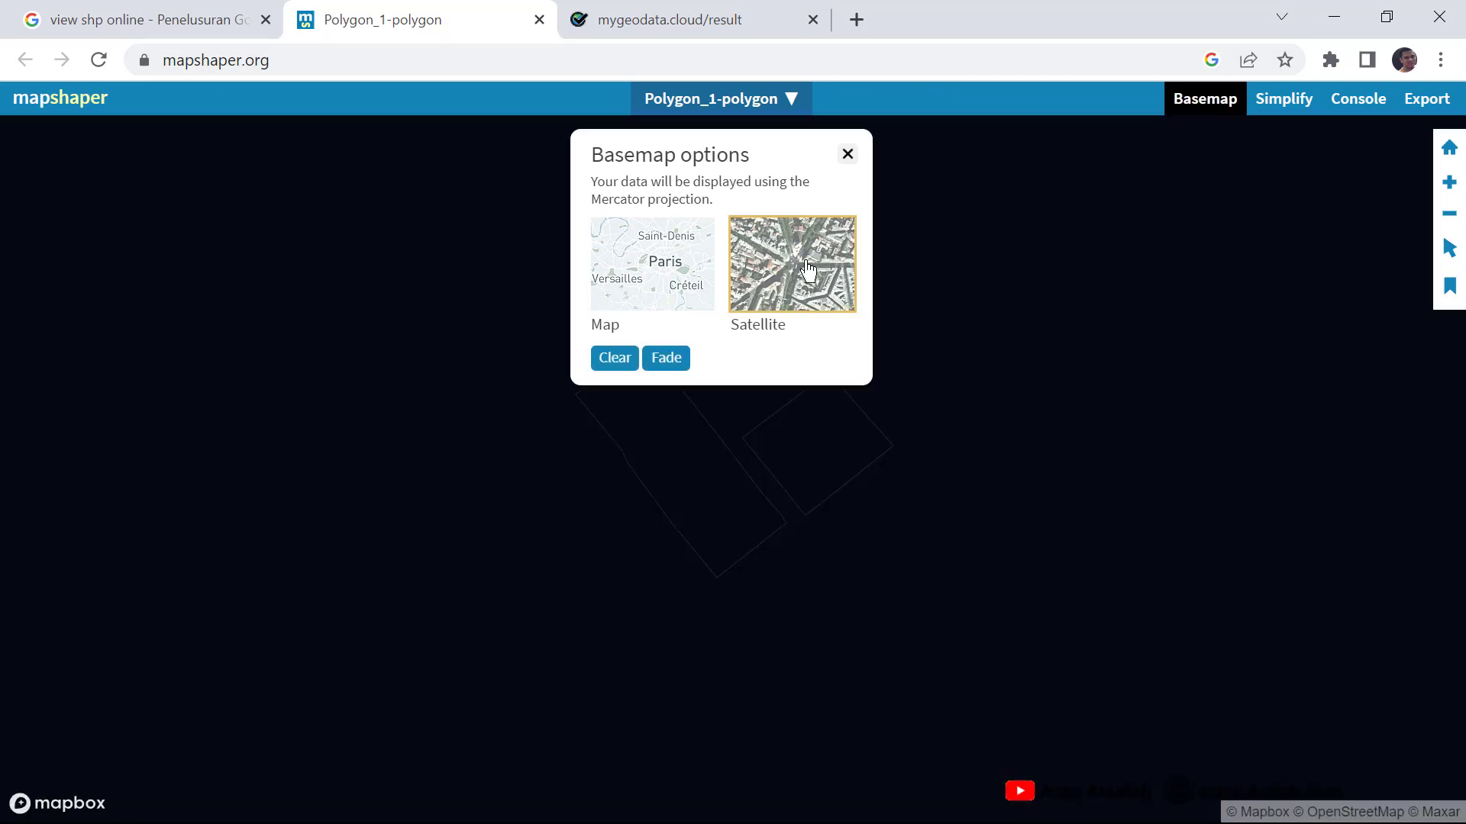
click(847, 153)
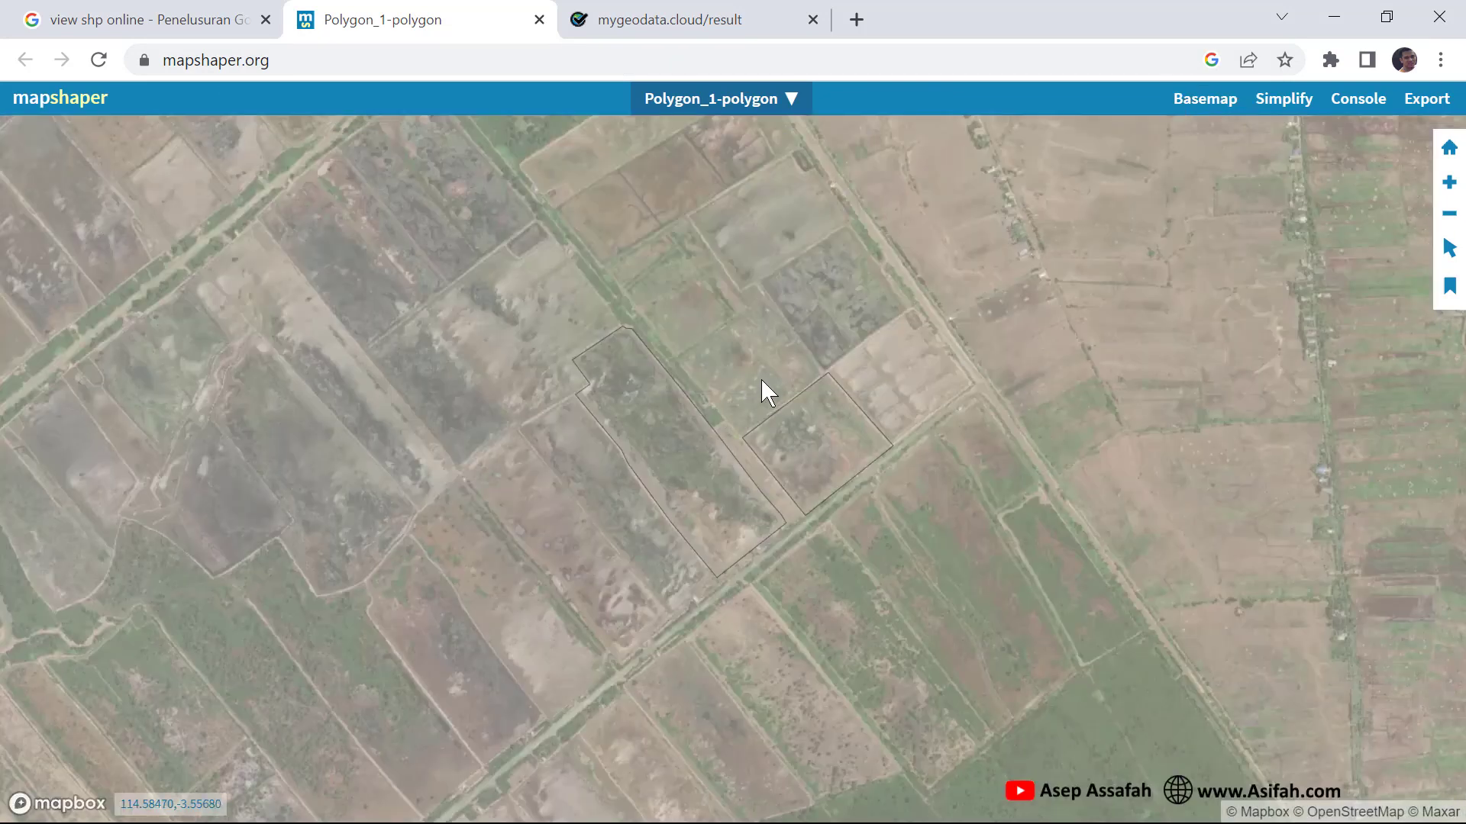
scroll(762, 379, down, 5)
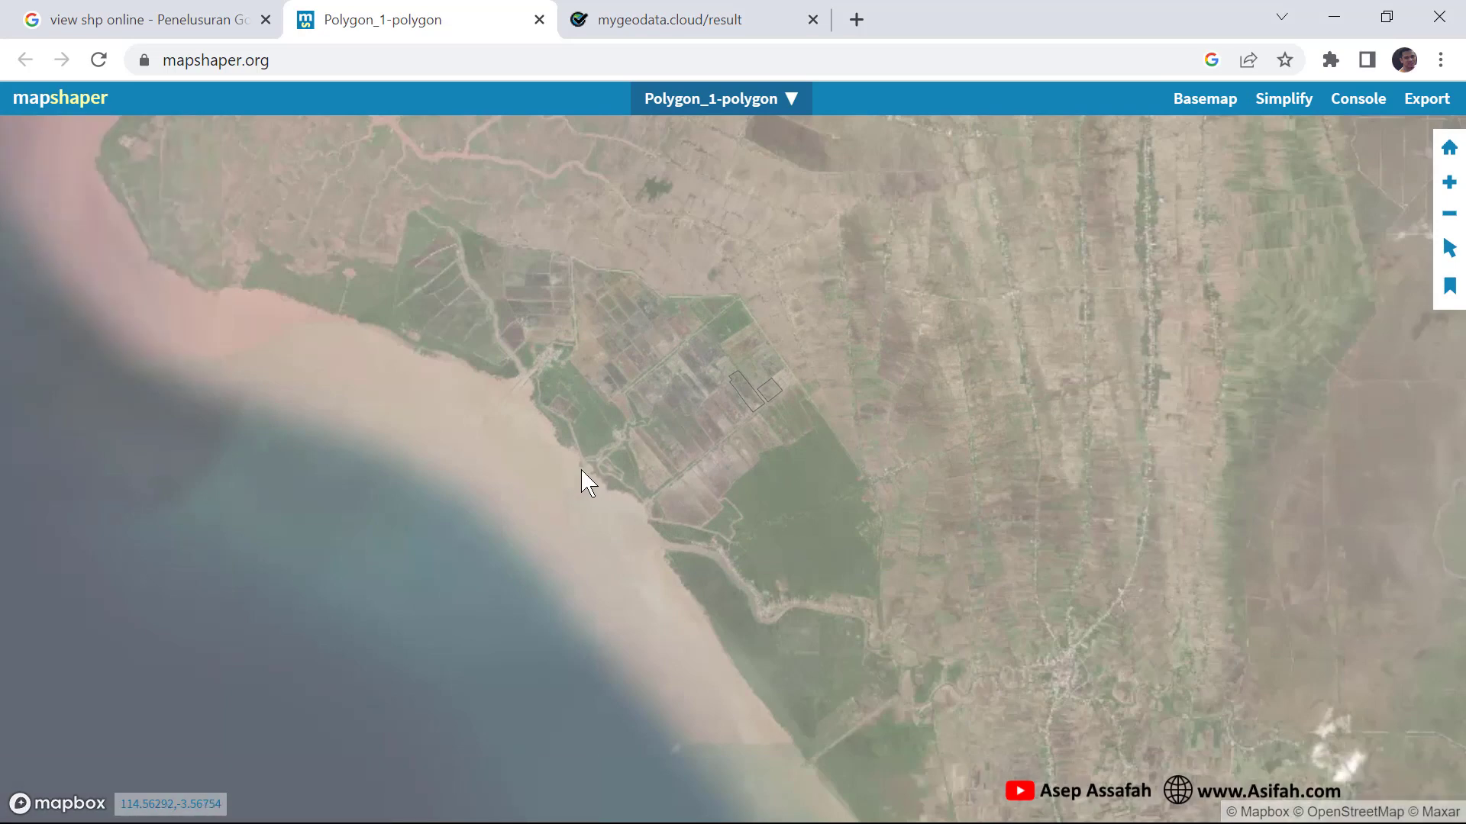
scroll(995, 276, up, 5)
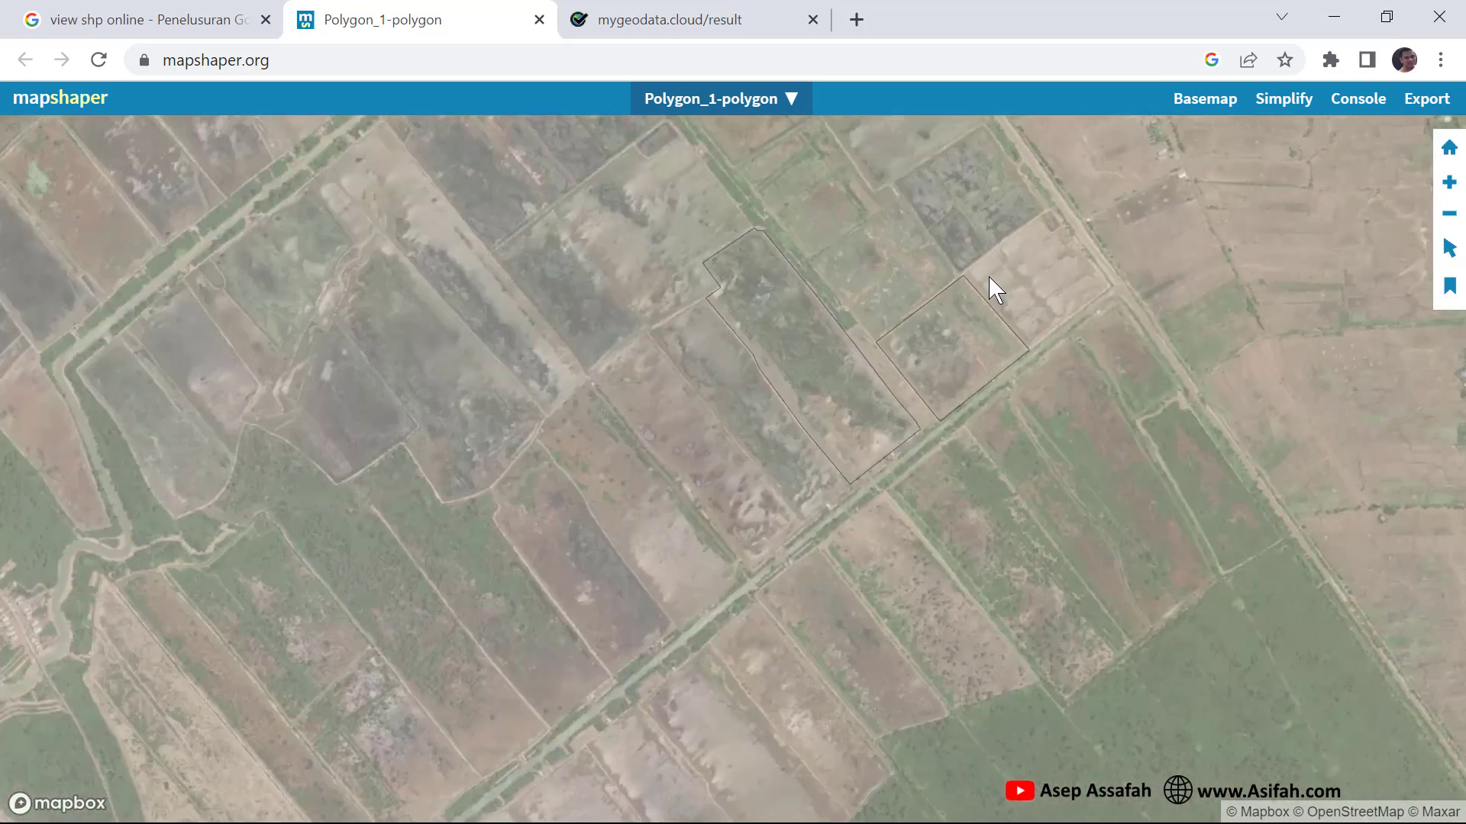
scroll(989, 278, down, 2)
click(1449, 248)
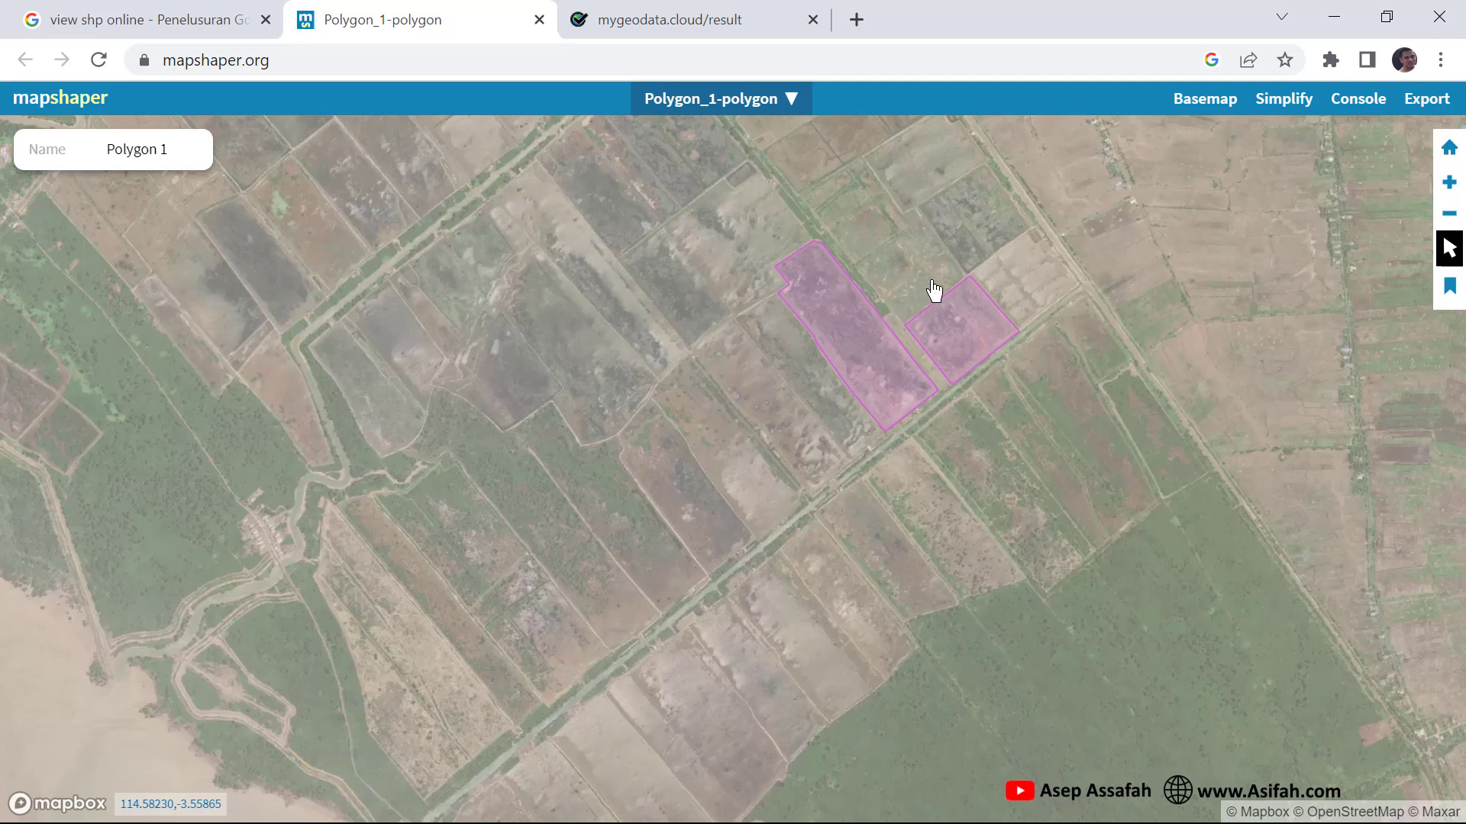
Switch to ArcMap and open the KML To Layer tool from the From KML conversion tools in ArcToolbox.
click(1344, 18)
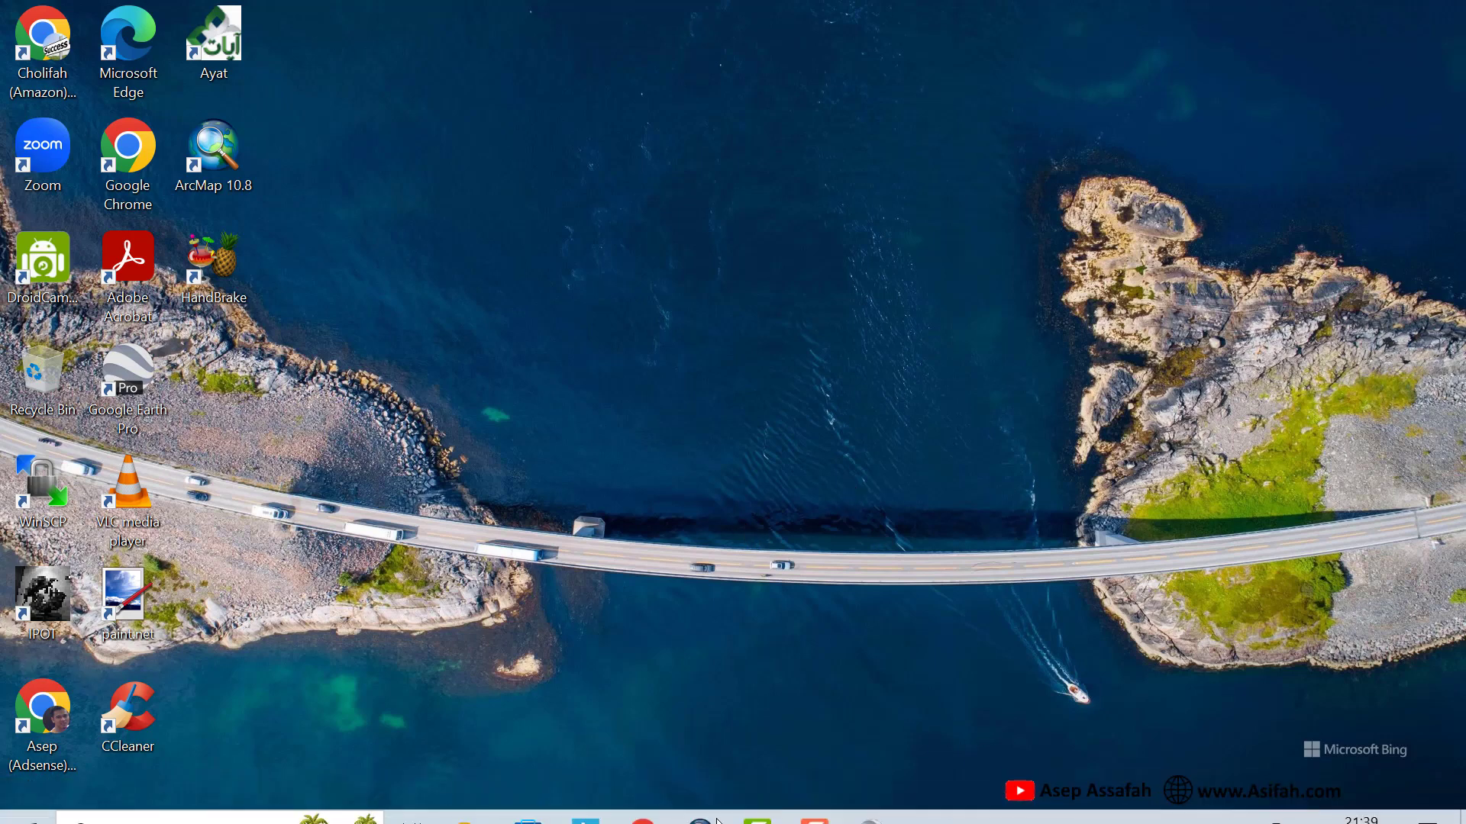
click(708, 816)
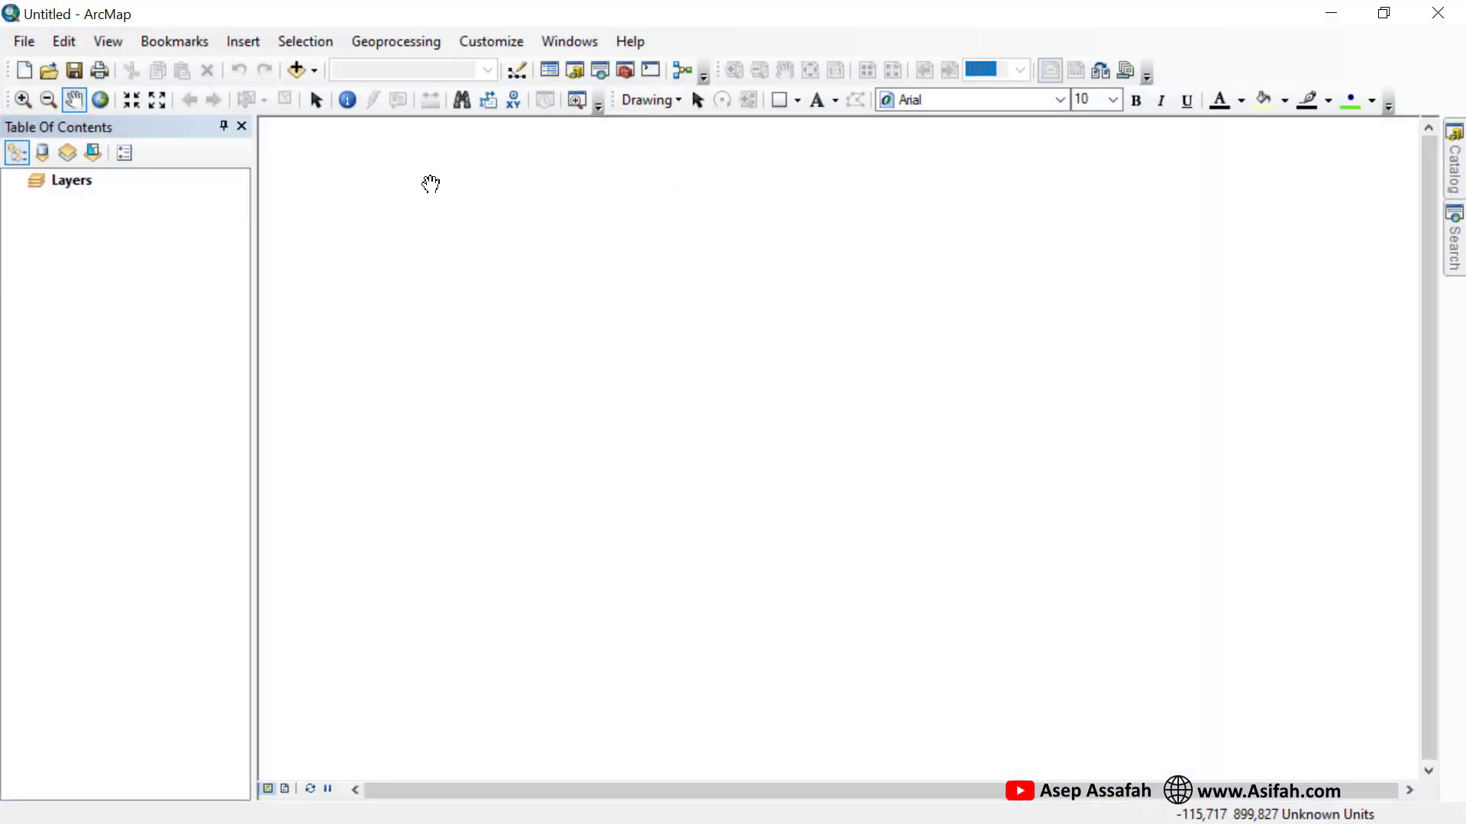
click(626, 72)
click(1112, 234)
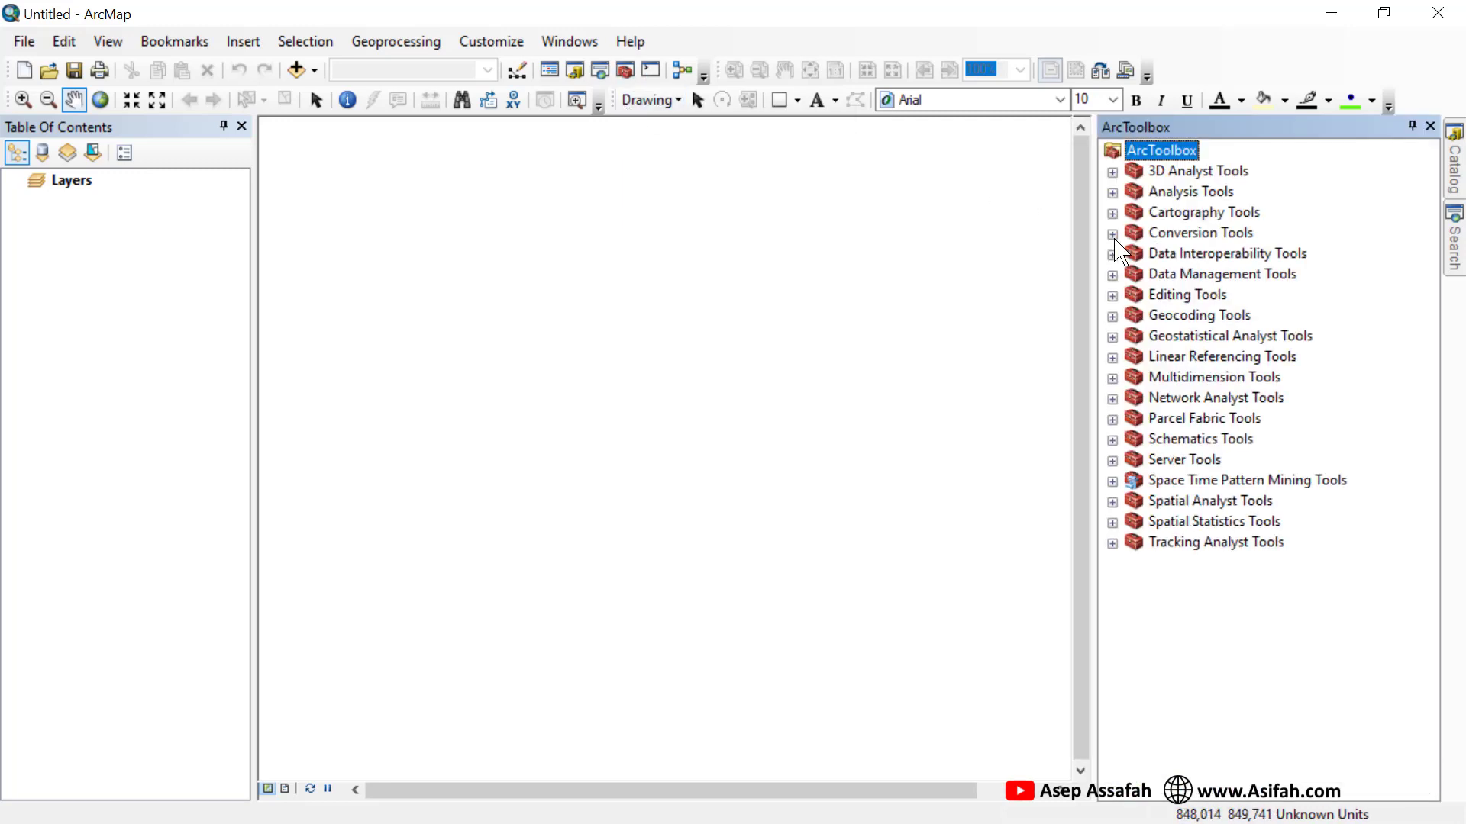
click(1113, 236)
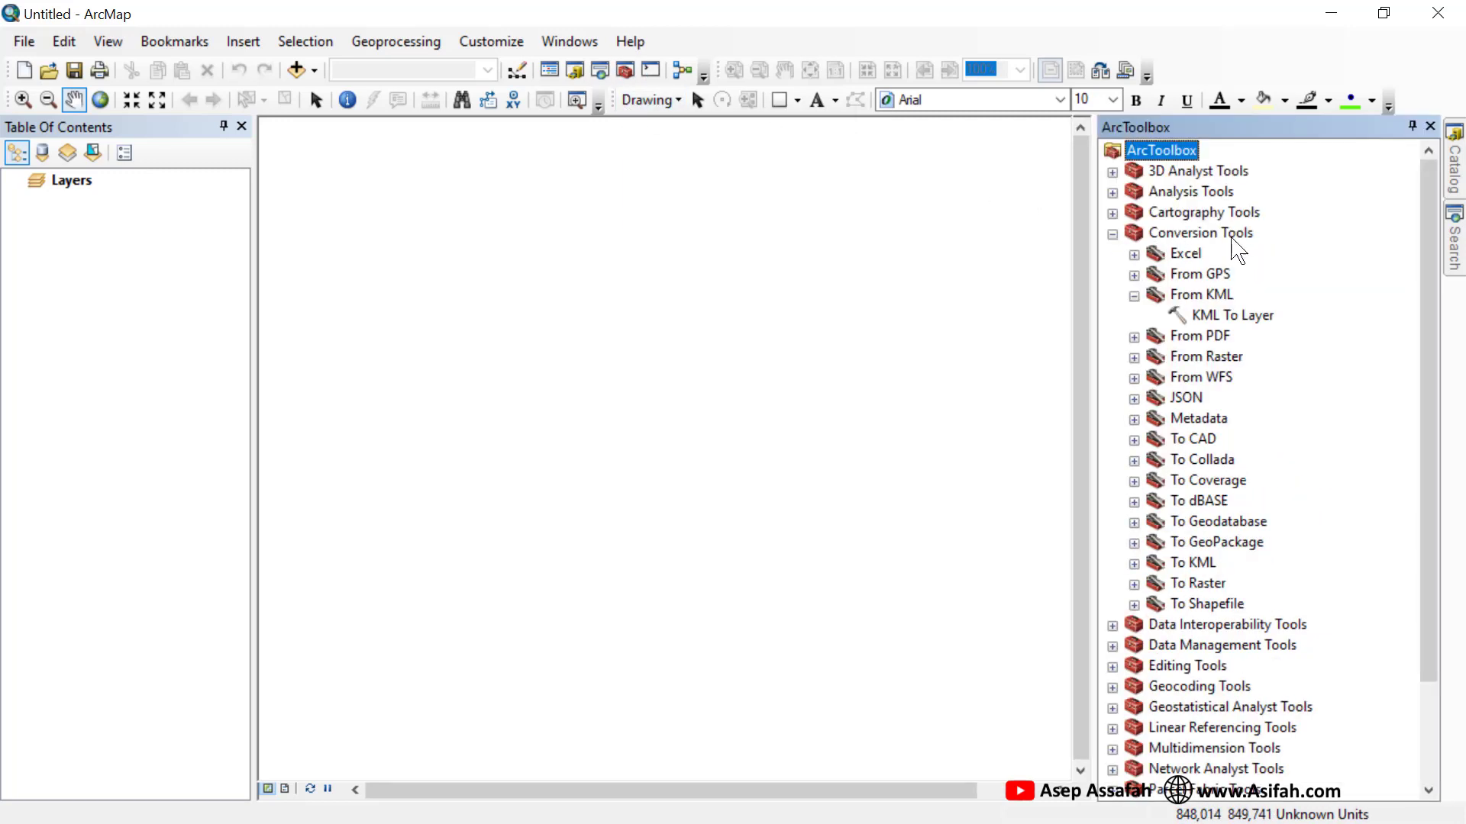
click(1135, 296)
click(1134, 296)
click(1249, 316)
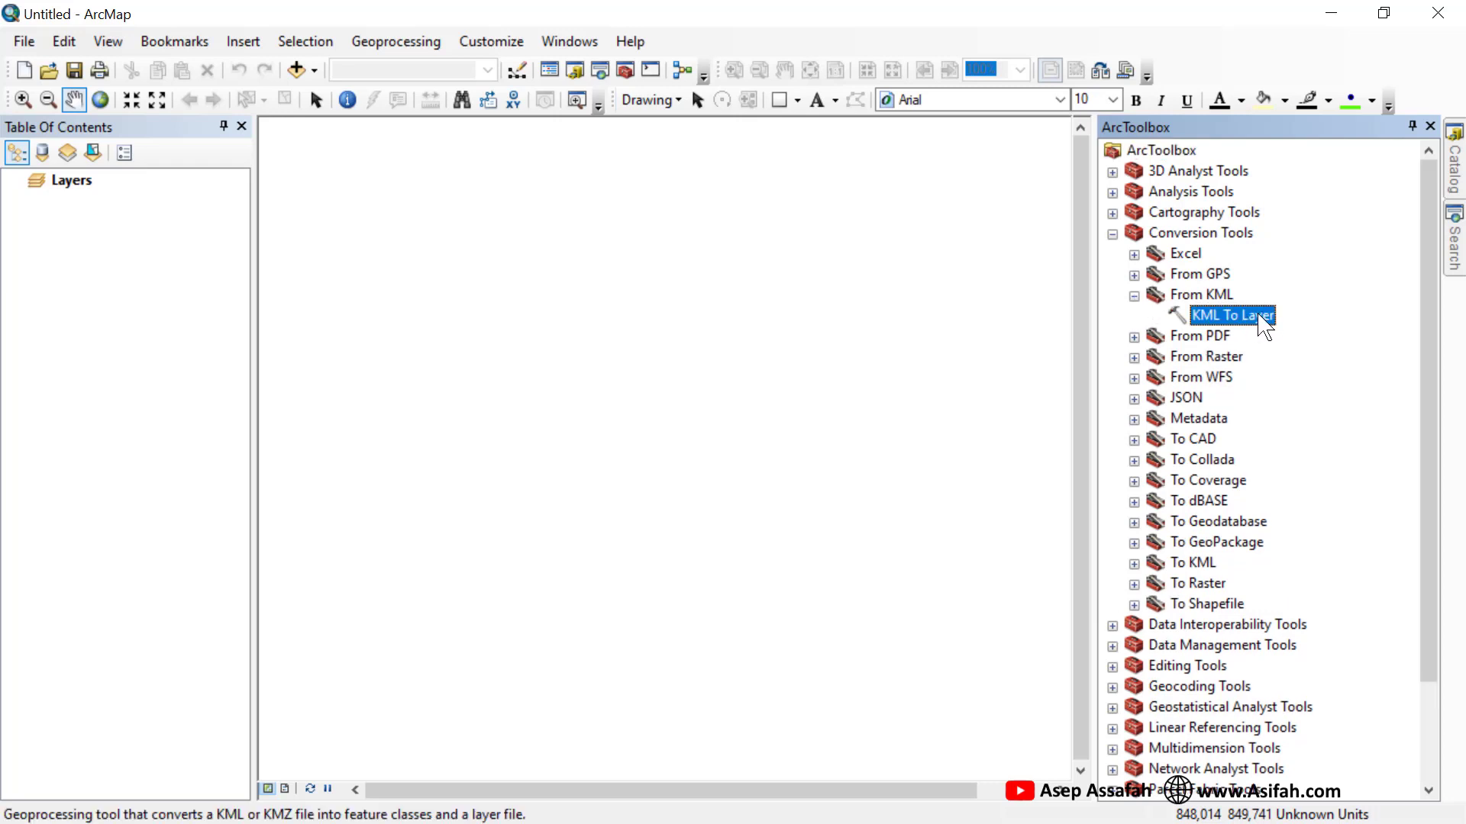
double_click(1258, 319)
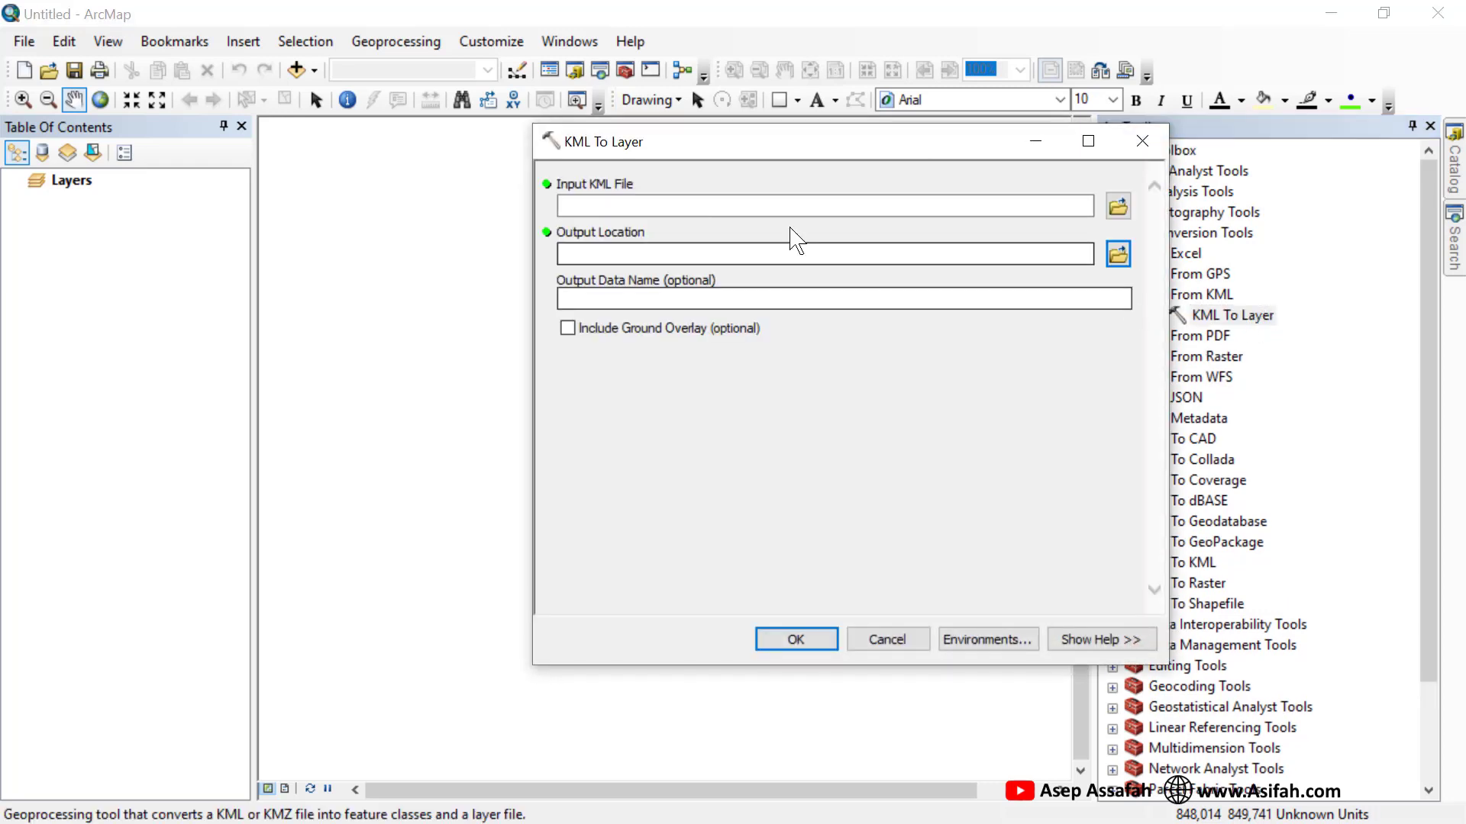
Set Polygon 1.kml as the KML To Layer input and the Data SHP folder as the output location.
click(1117, 206)
click(739, 274)
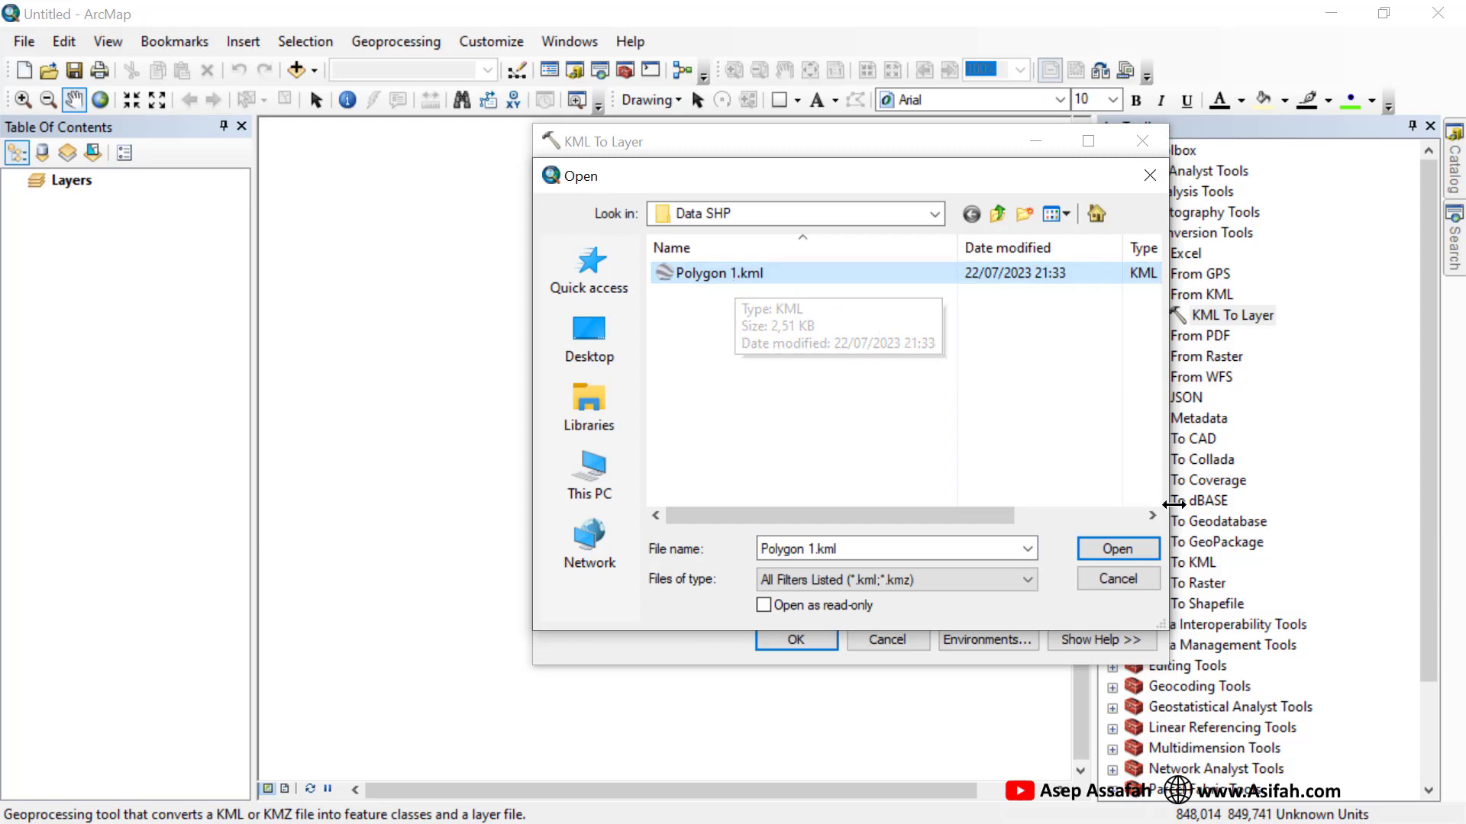
double_click(737, 275)
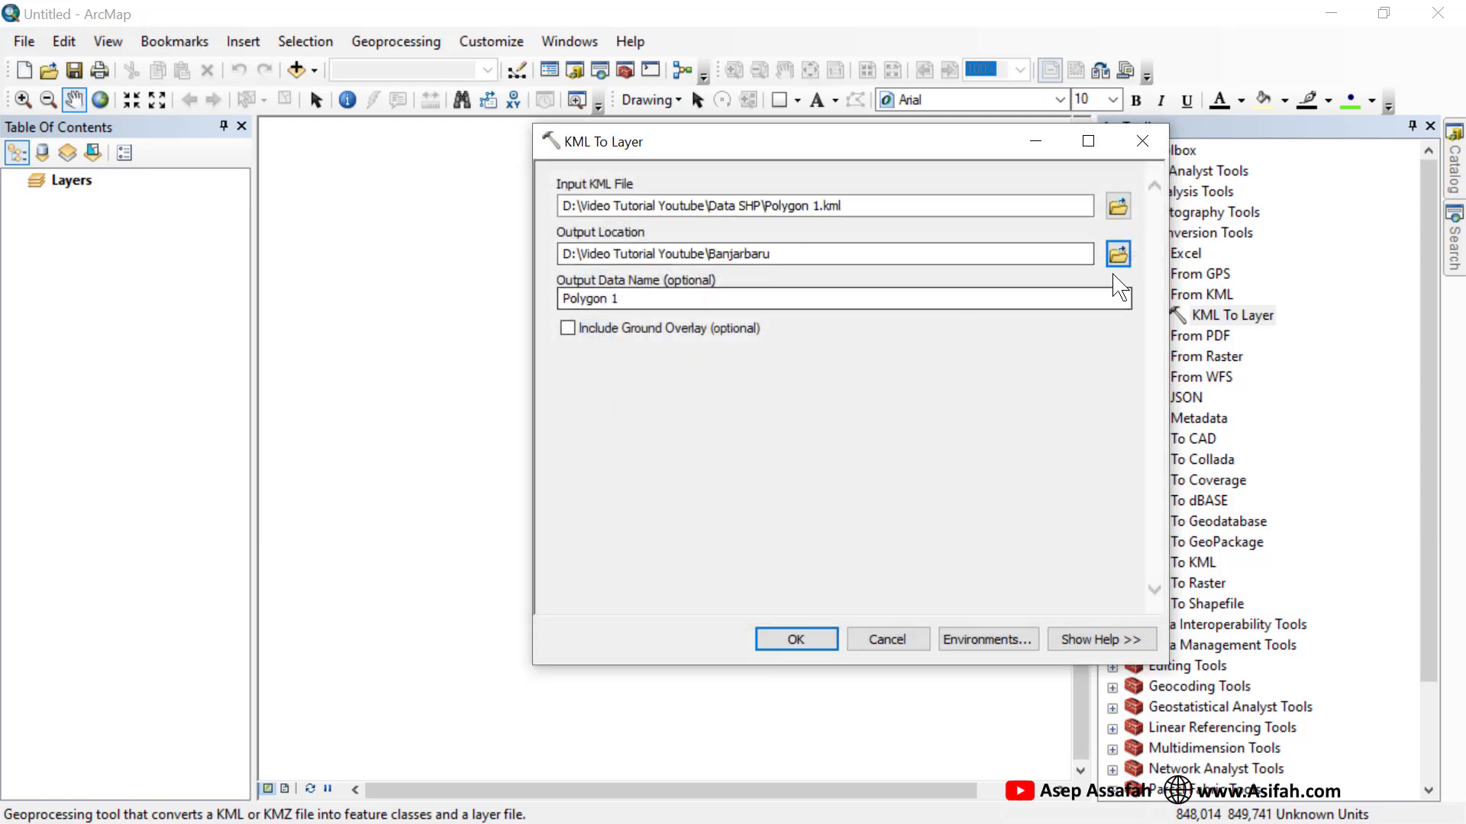
click(1117, 254)
click(836, 259)
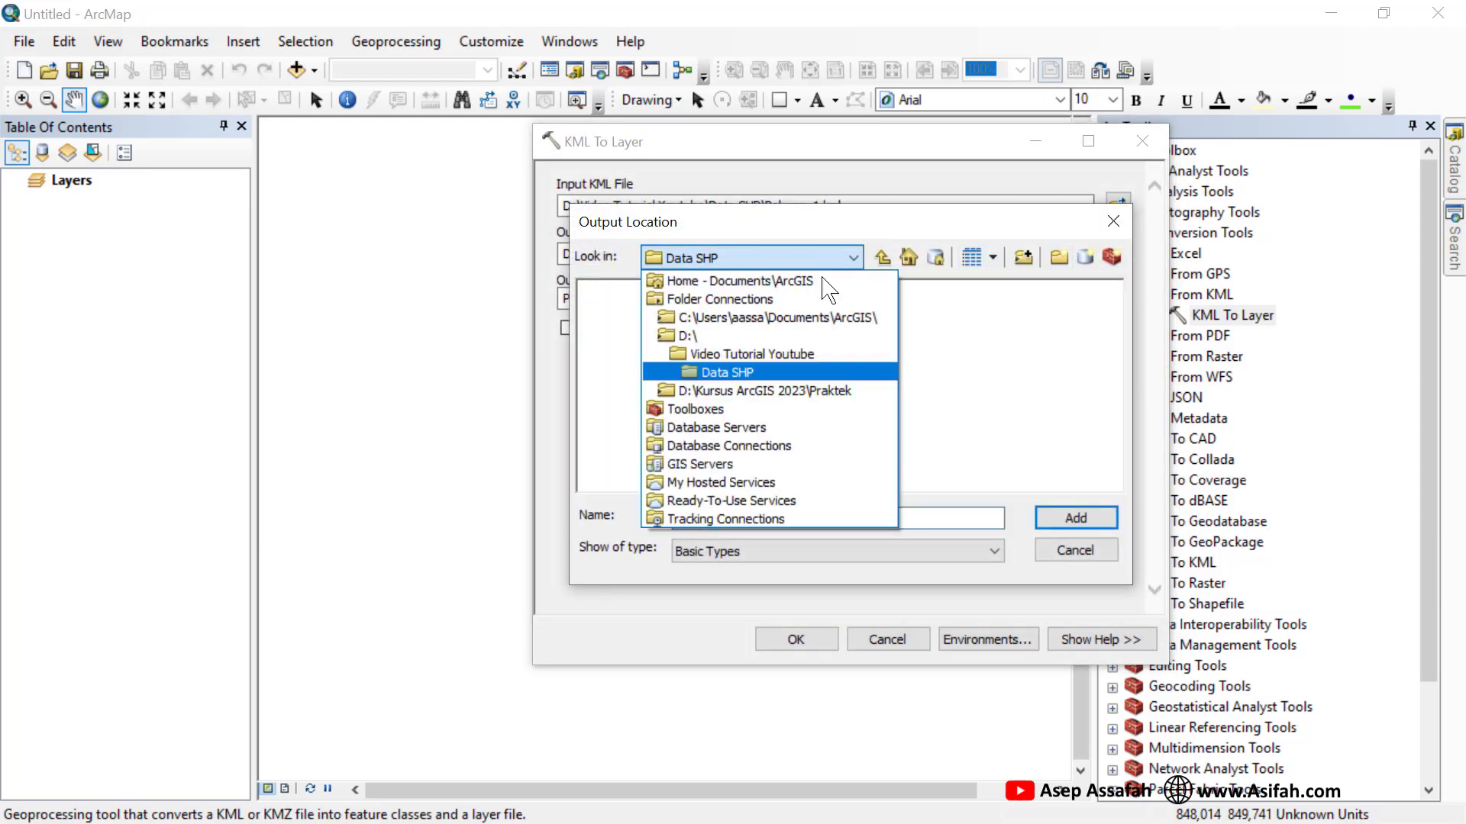
click(794, 361)
click(633, 426)
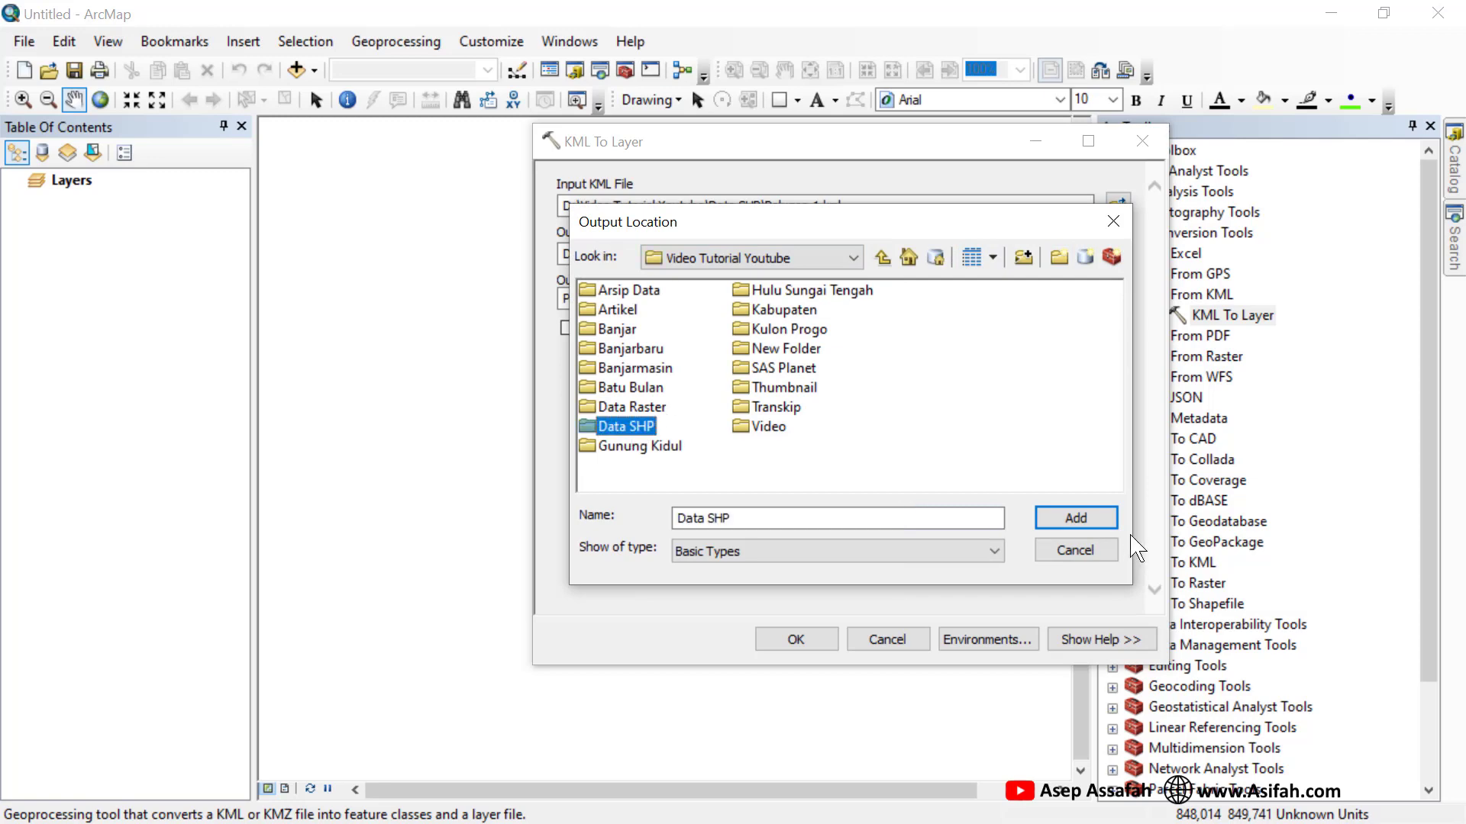
click(1076, 519)
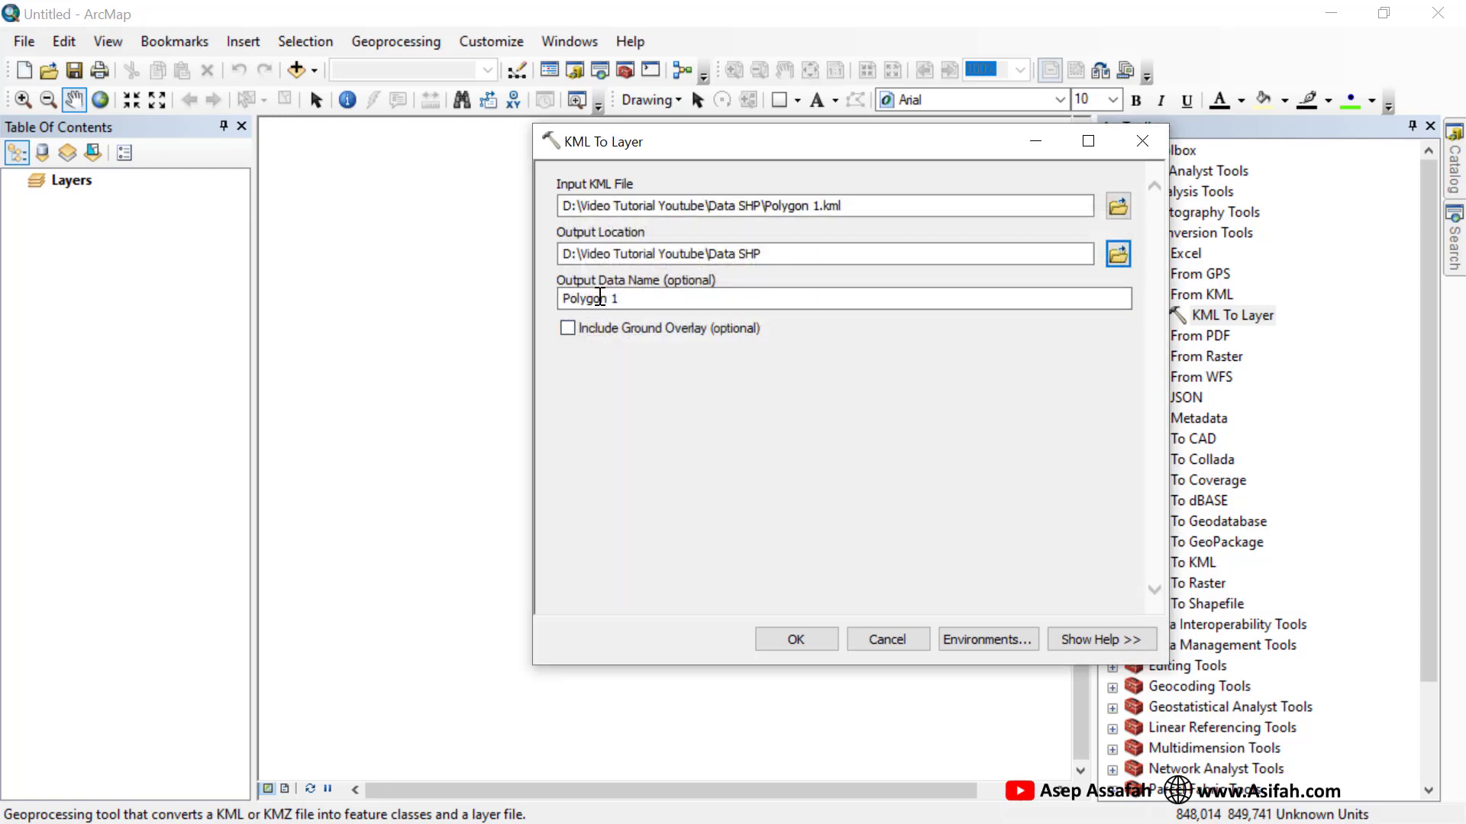
Run the KML To Layer conversion, close its report and ArcToolbox, and view the resulting polygons on the map.
click(797, 640)
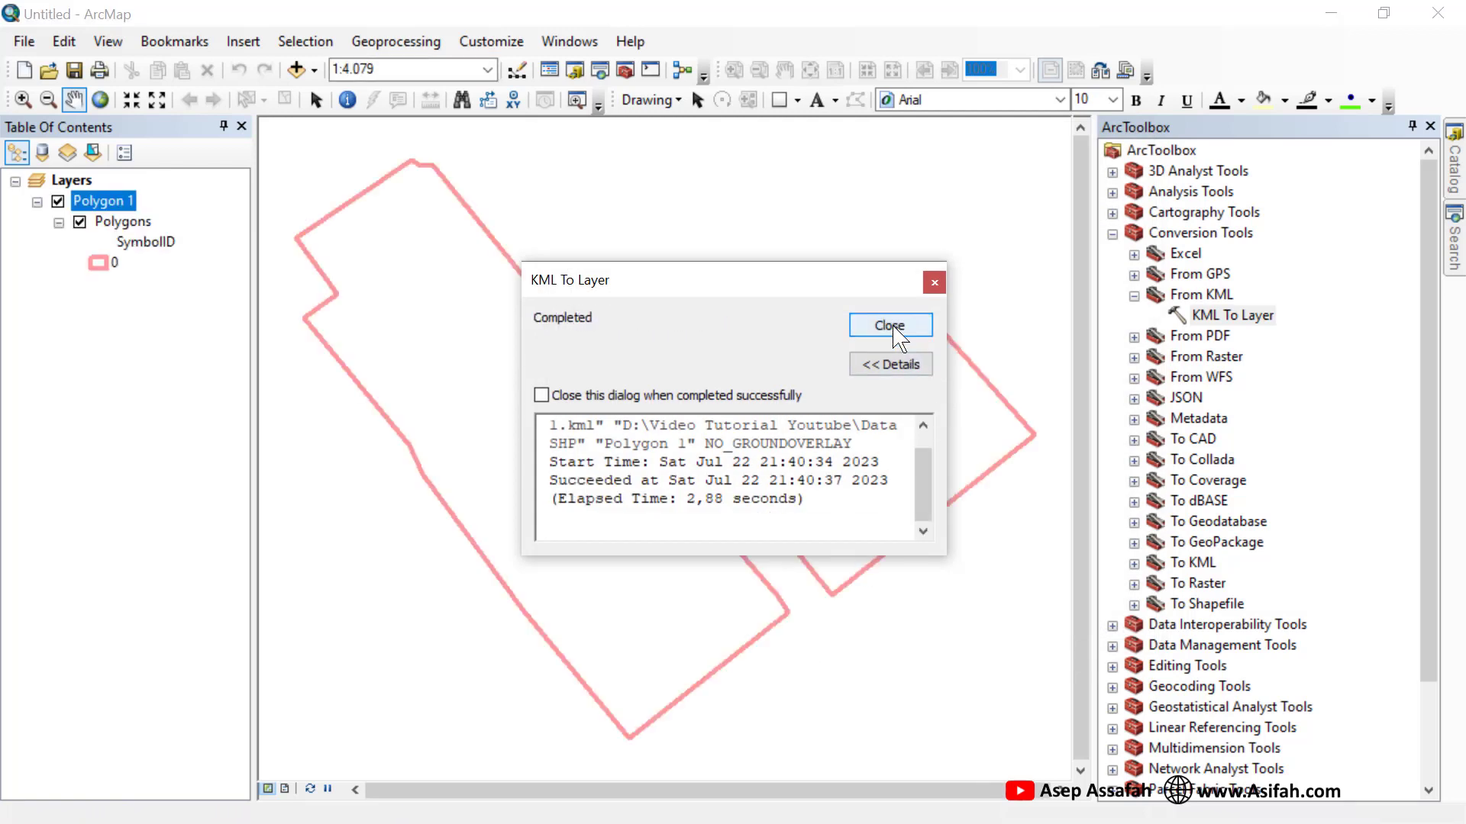
click(893, 328)
click(1428, 125)
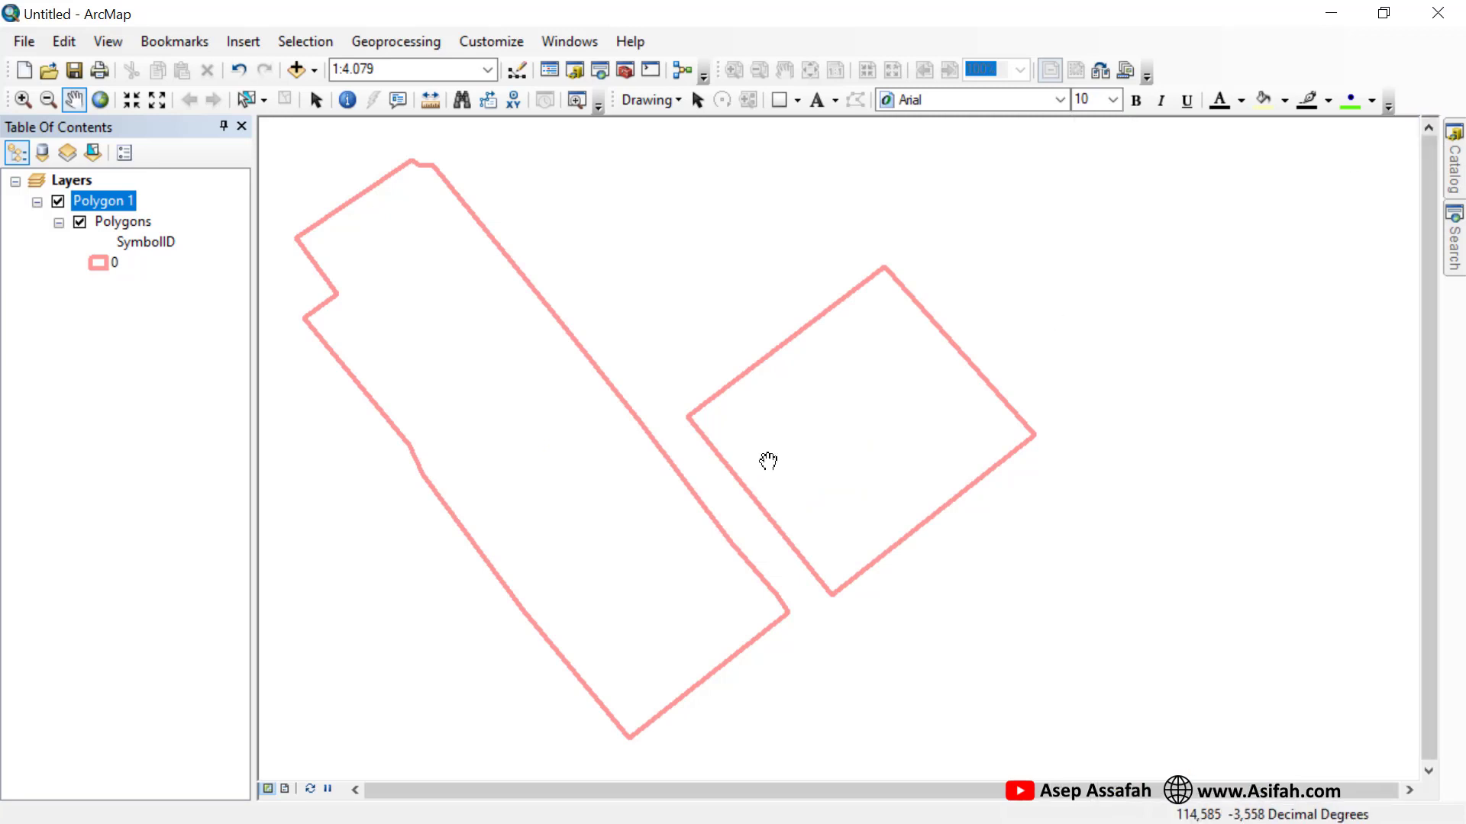
scroll(786, 428, up, 2)
scroll(788, 432, up, 2)
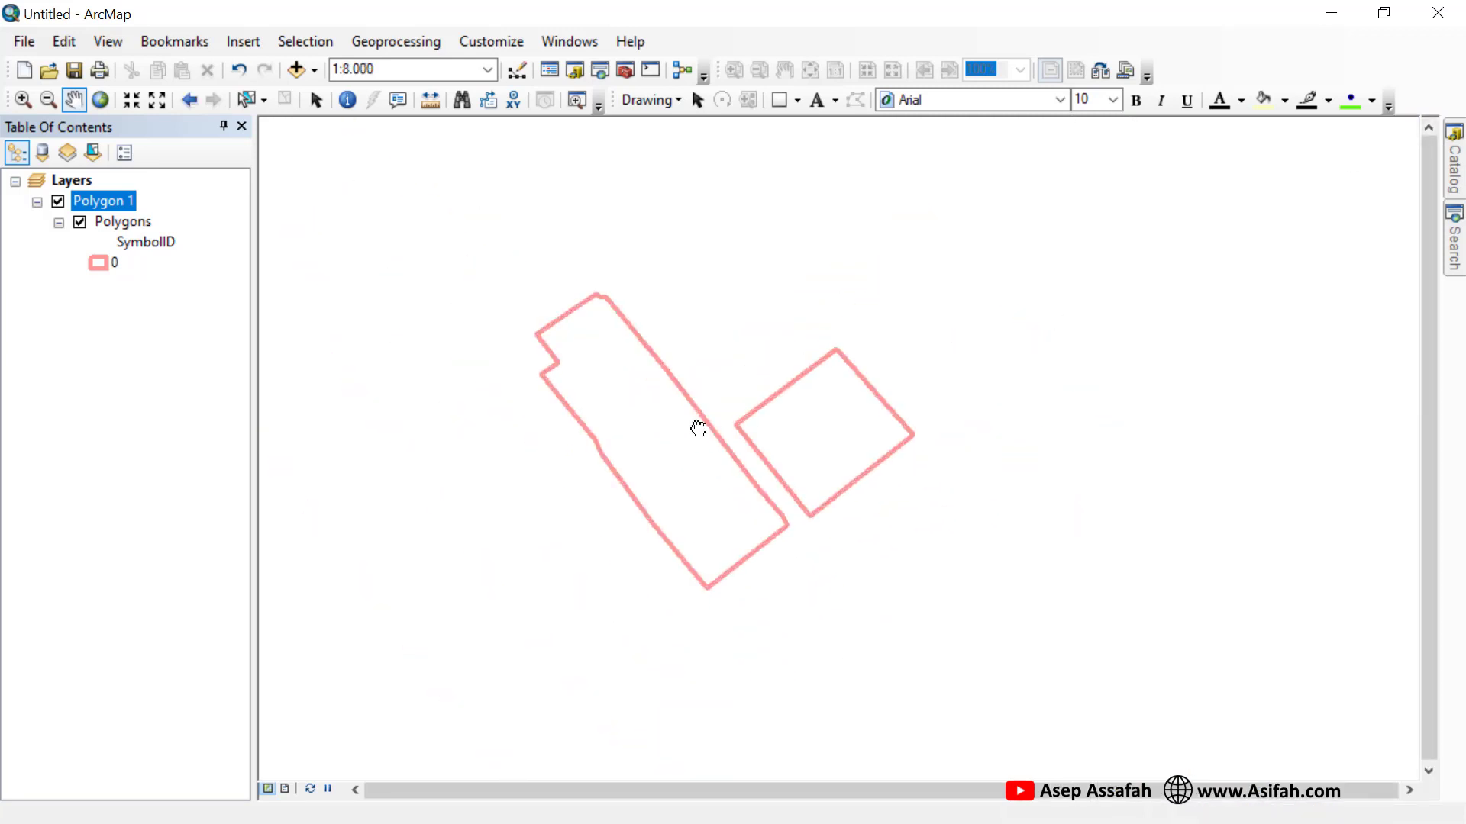
drag(687, 425, 758, 422)
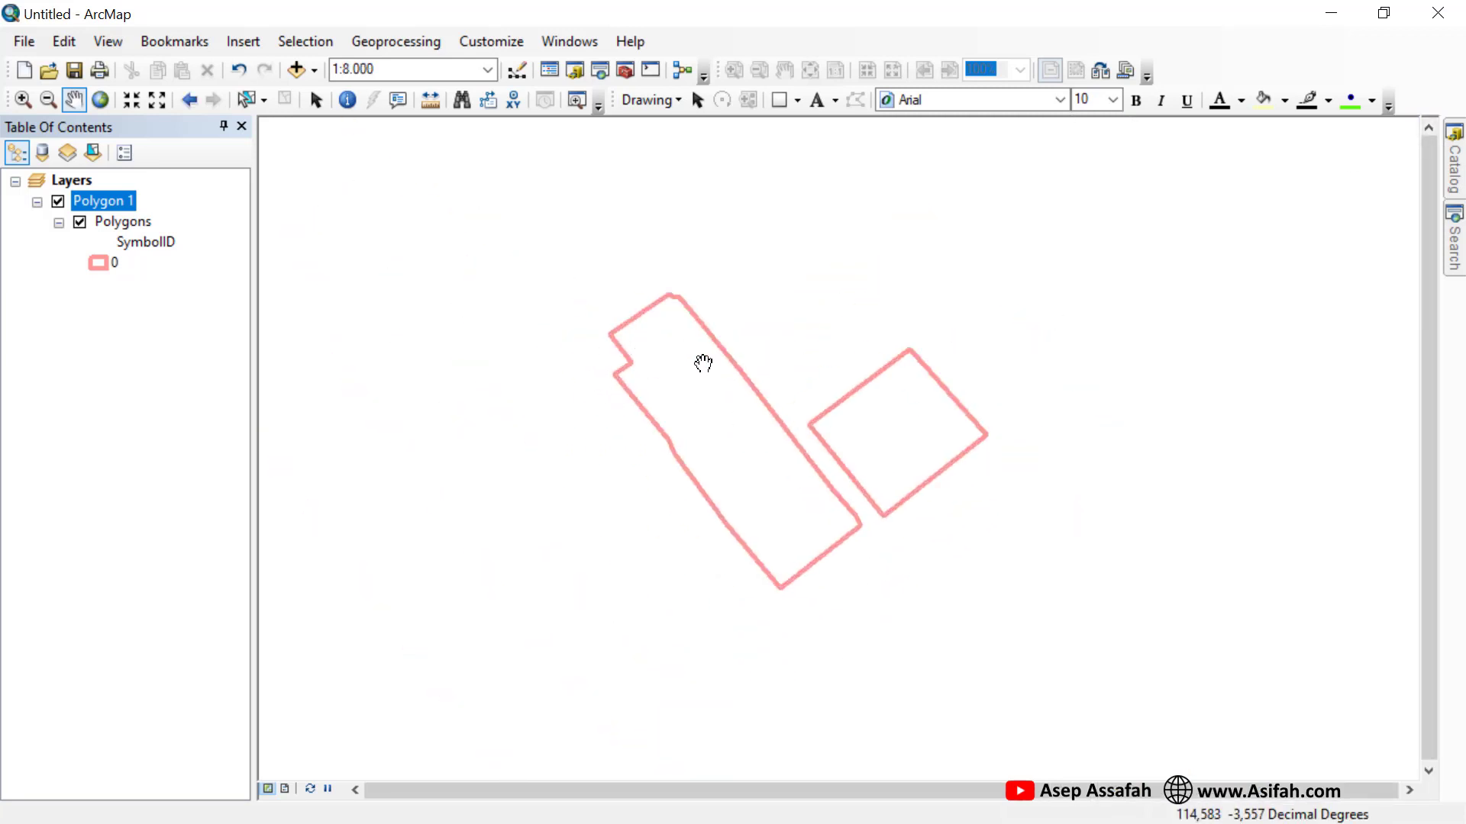
Check the source information in the Polygons layer's properties, leaving the settings unchanged.
right_click(134, 222)
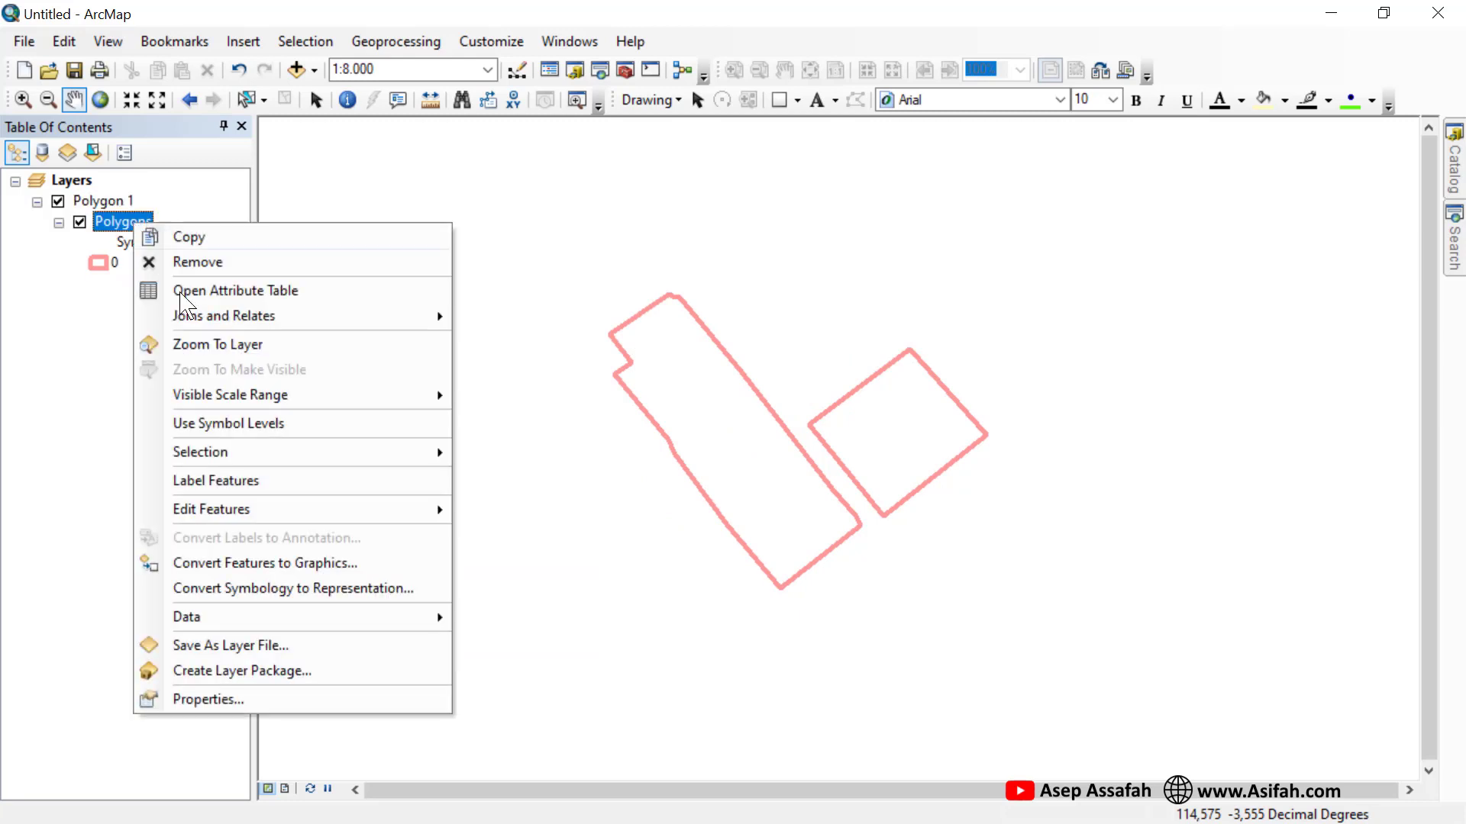
click(228, 698)
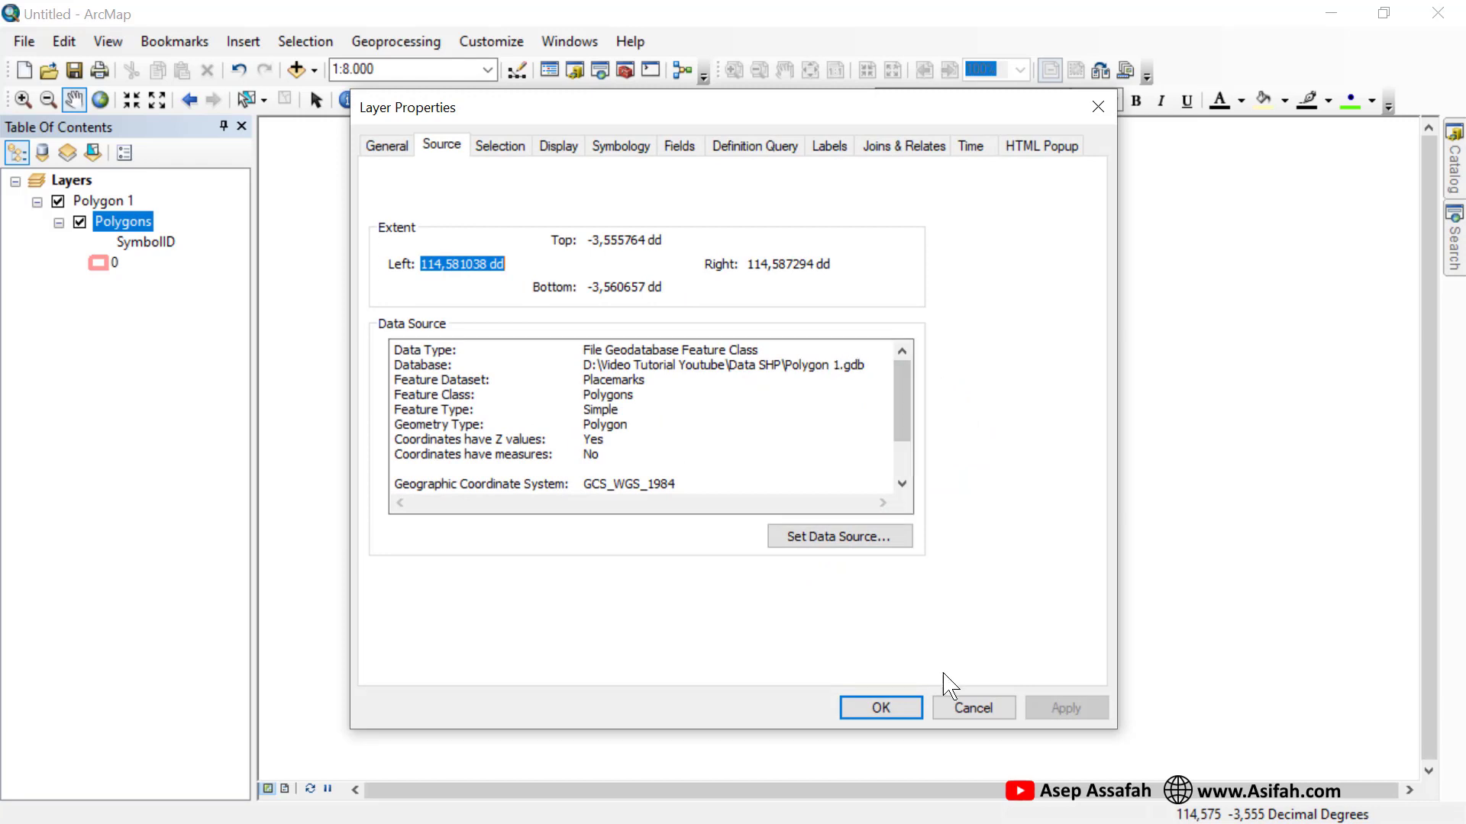
click(972, 708)
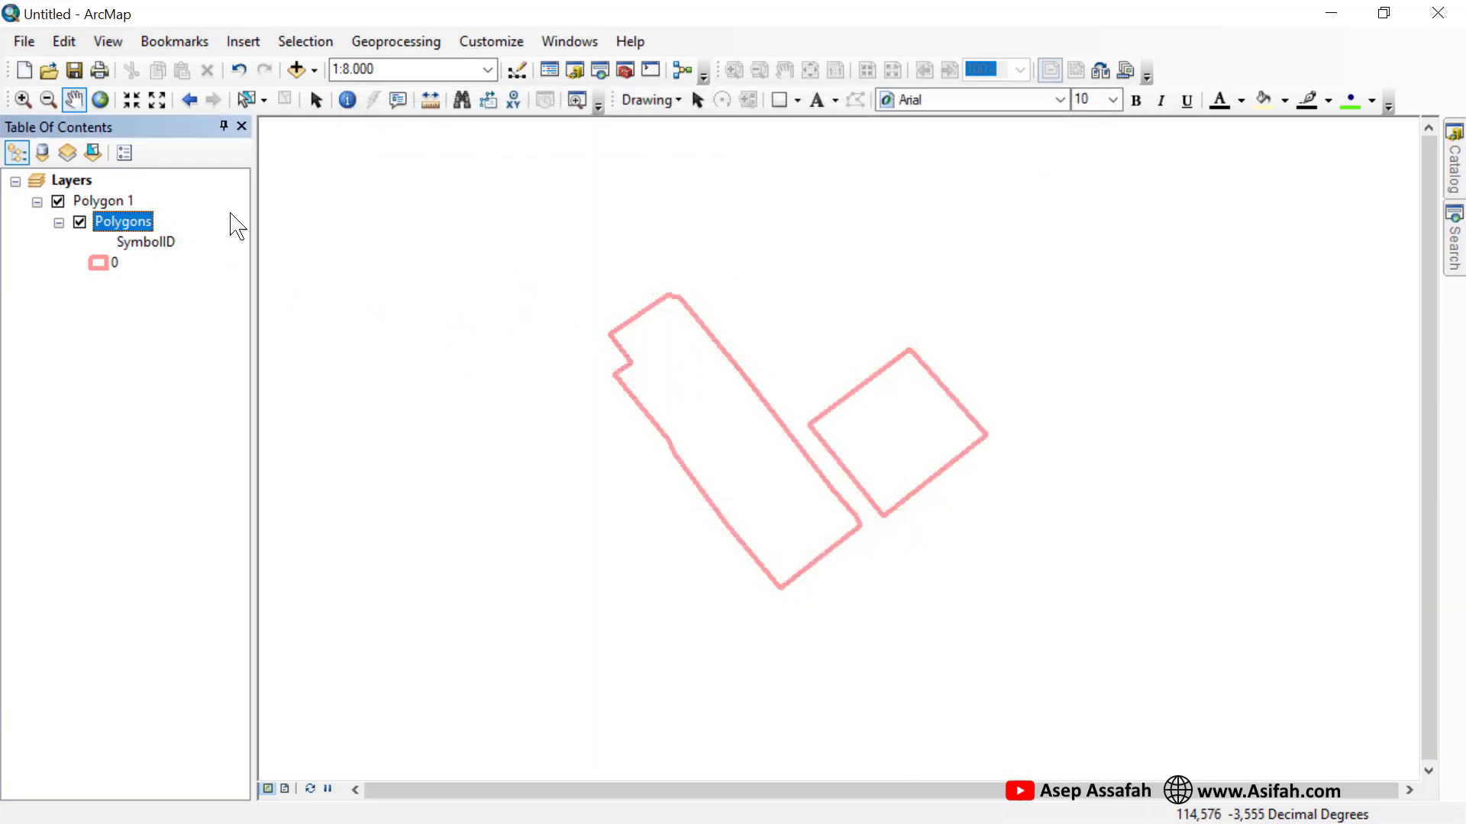
Export all features of the Polygons layer to the Data SHP folder as a shapefile named Polygon 1A and add it to the map.
ctrl+click(103, 200)
click(121, 223)
right_click(119, 227)
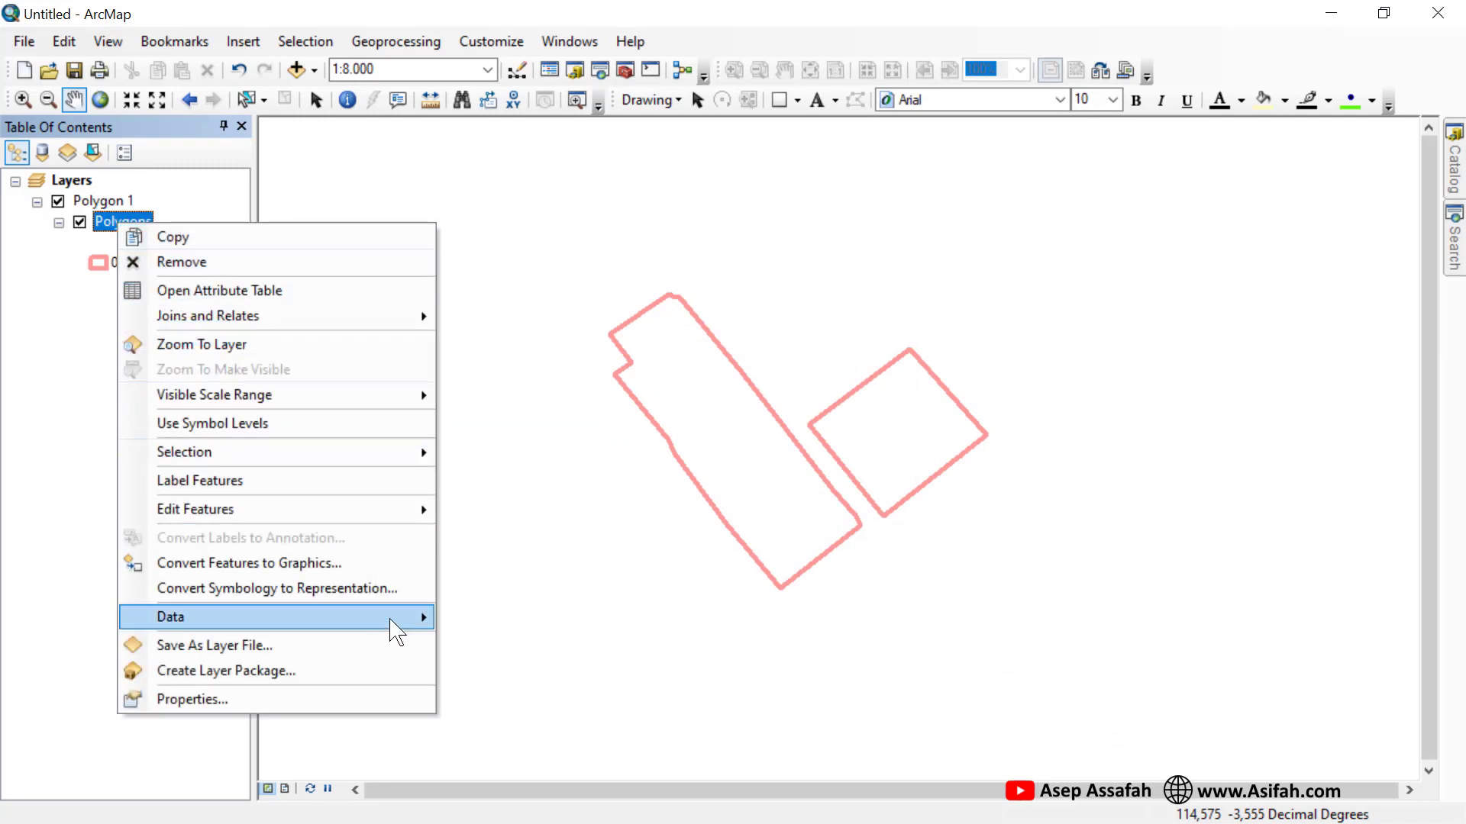
mouse_move(397, 620)
click(490, 652)
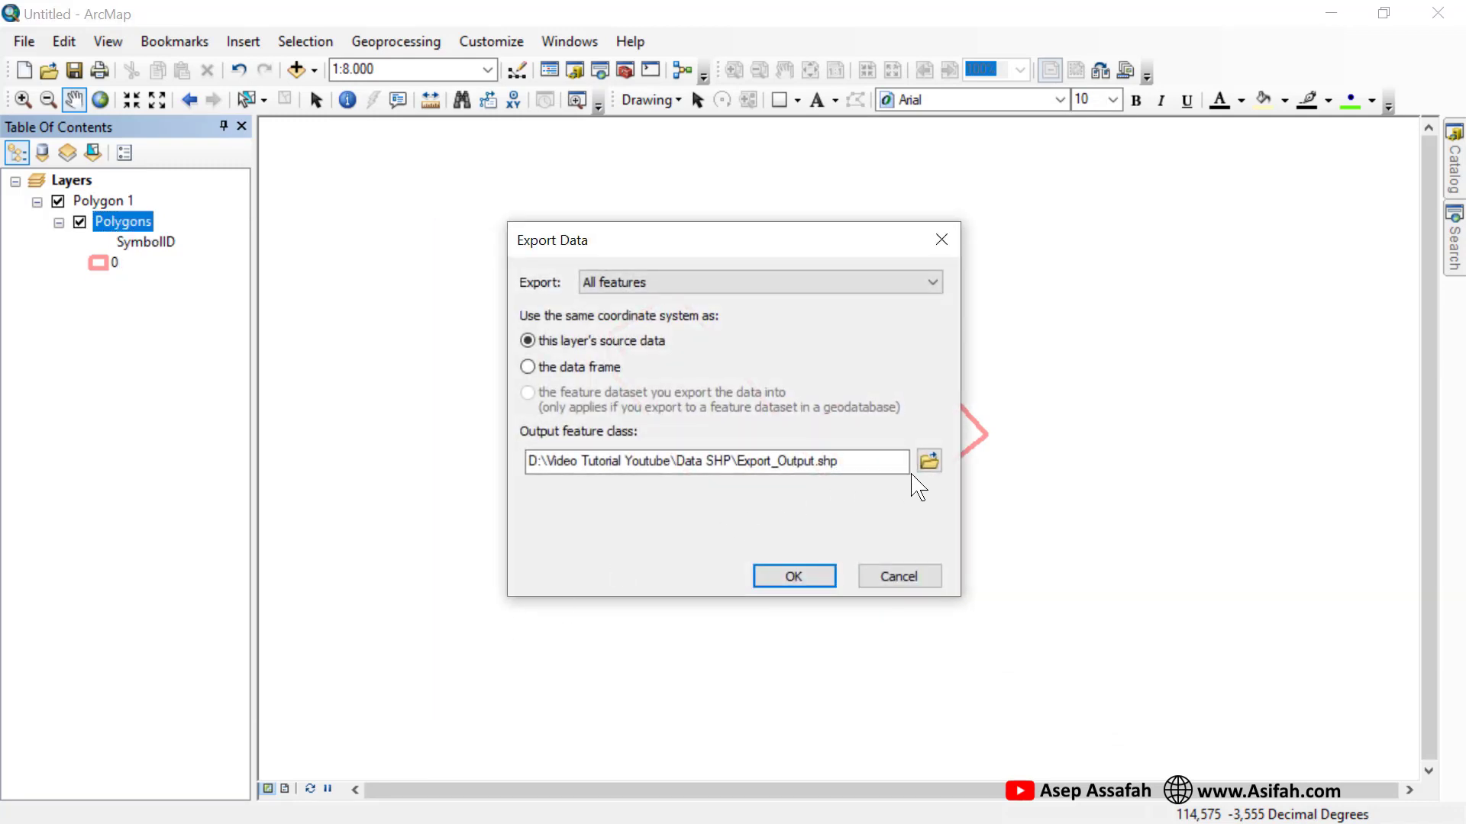
click(929, 461)
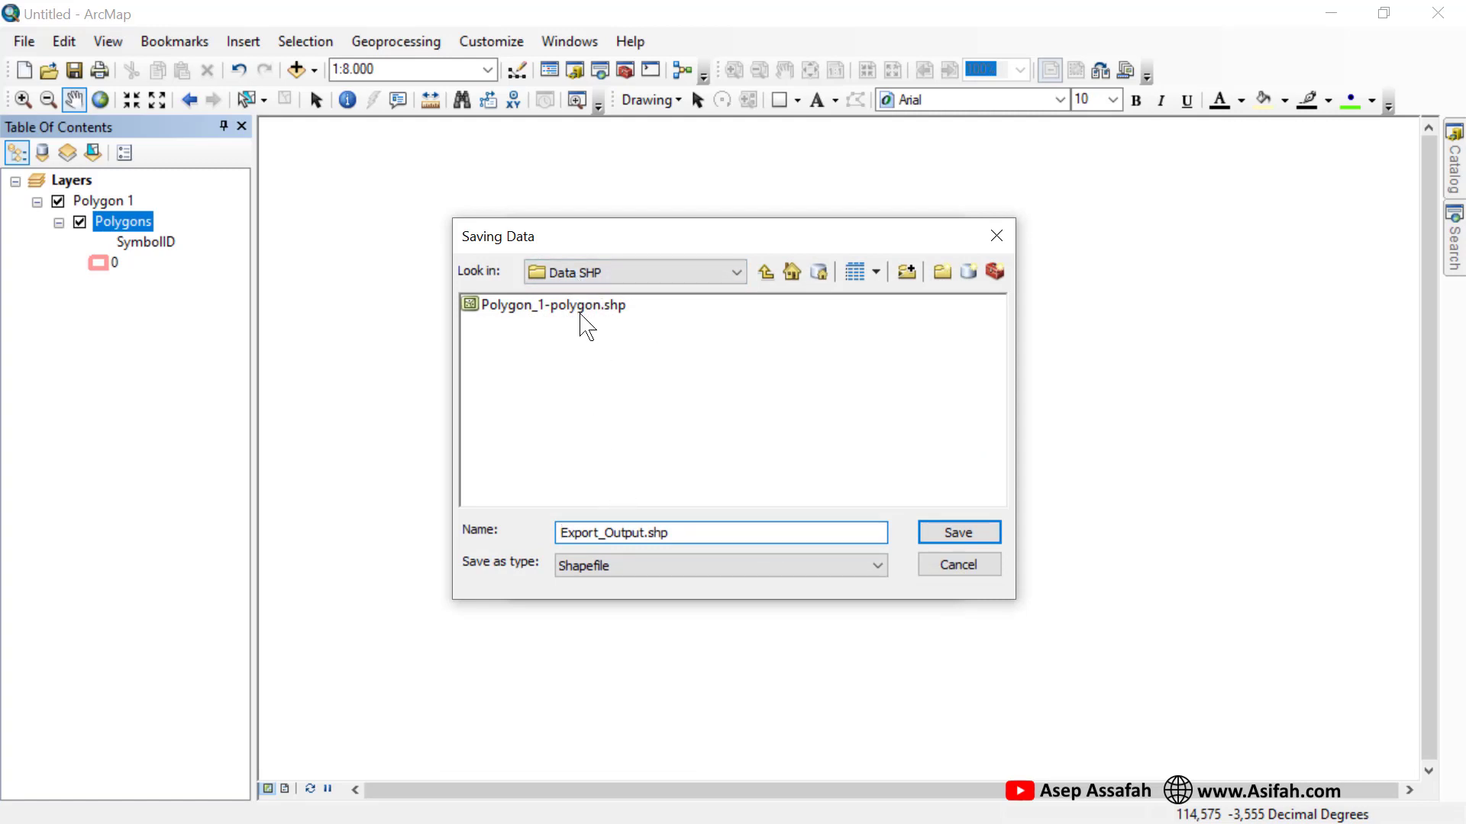
double_click(677, 534)
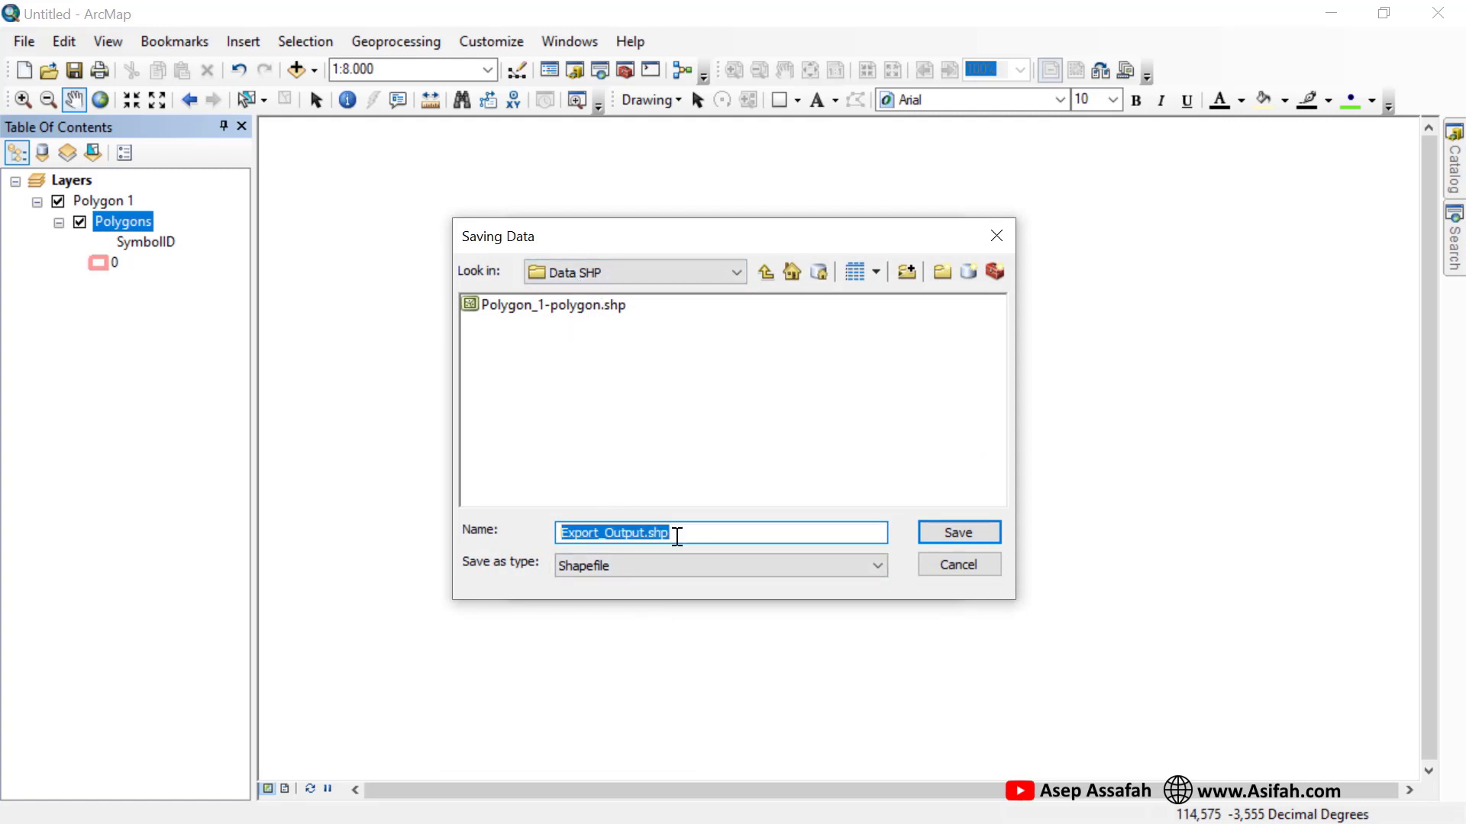
text(Polygon 1A)
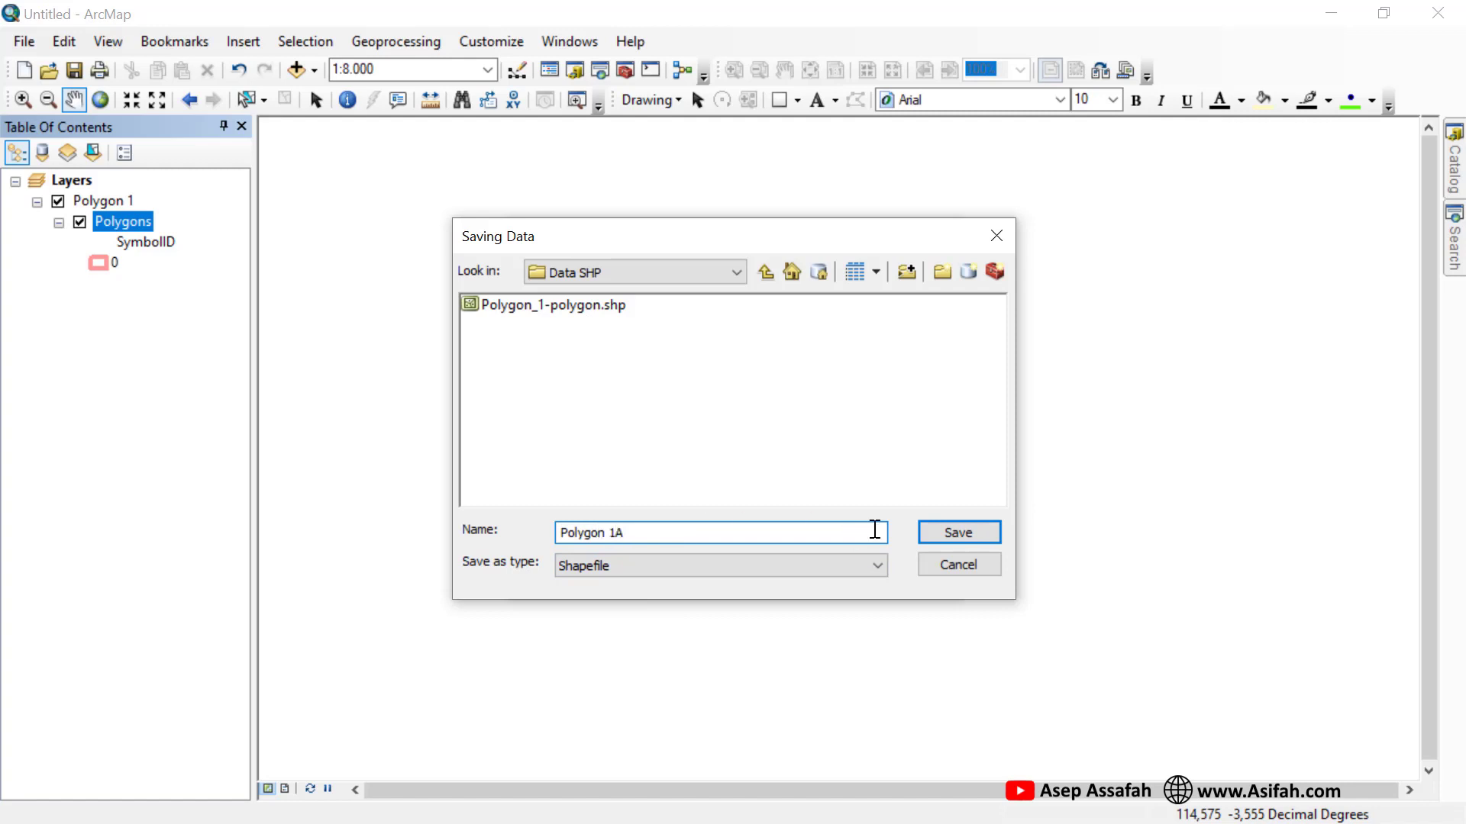
click(963, 535)
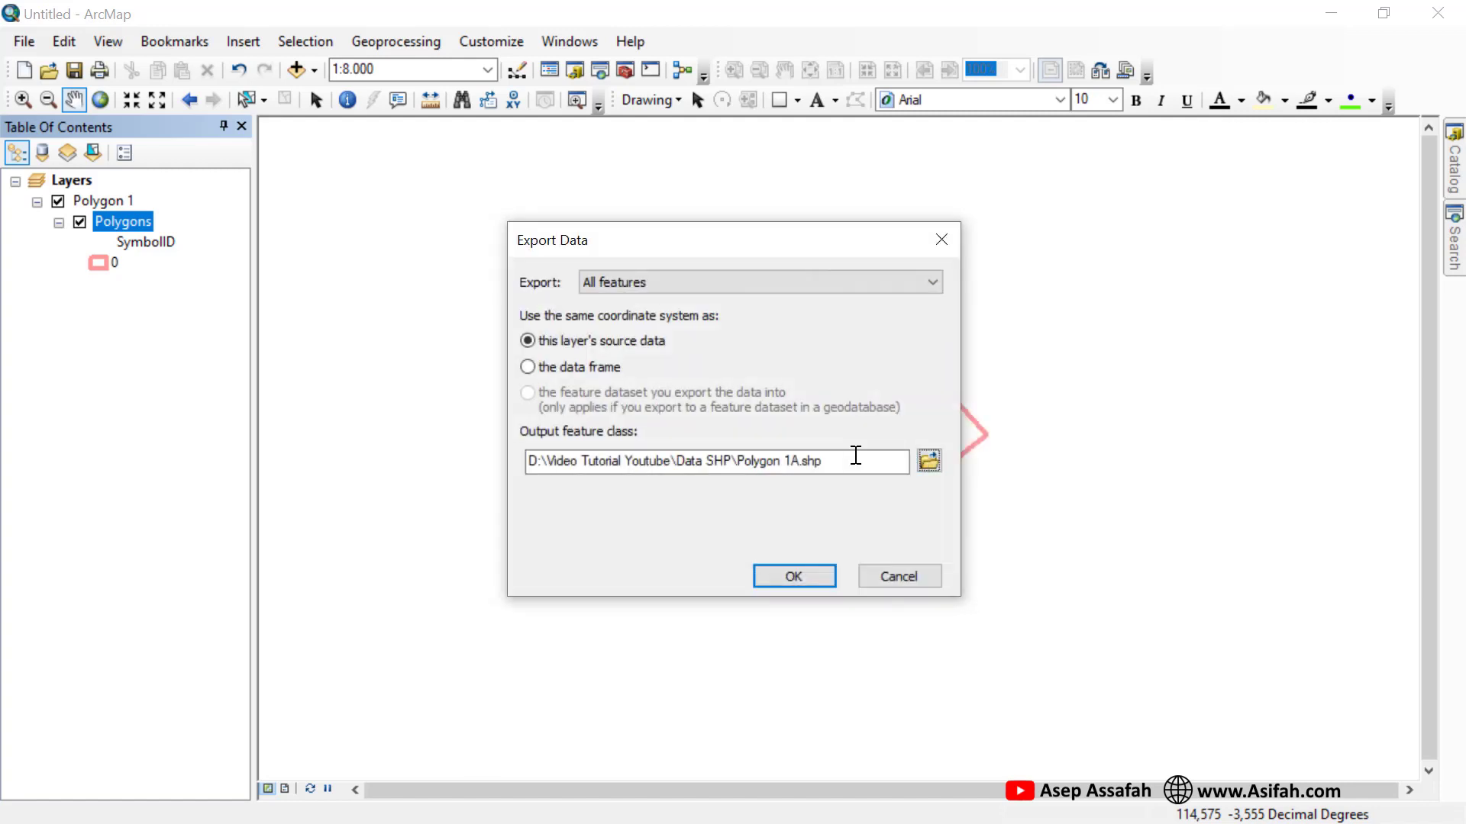
click(785, 578)
click(832, 510)
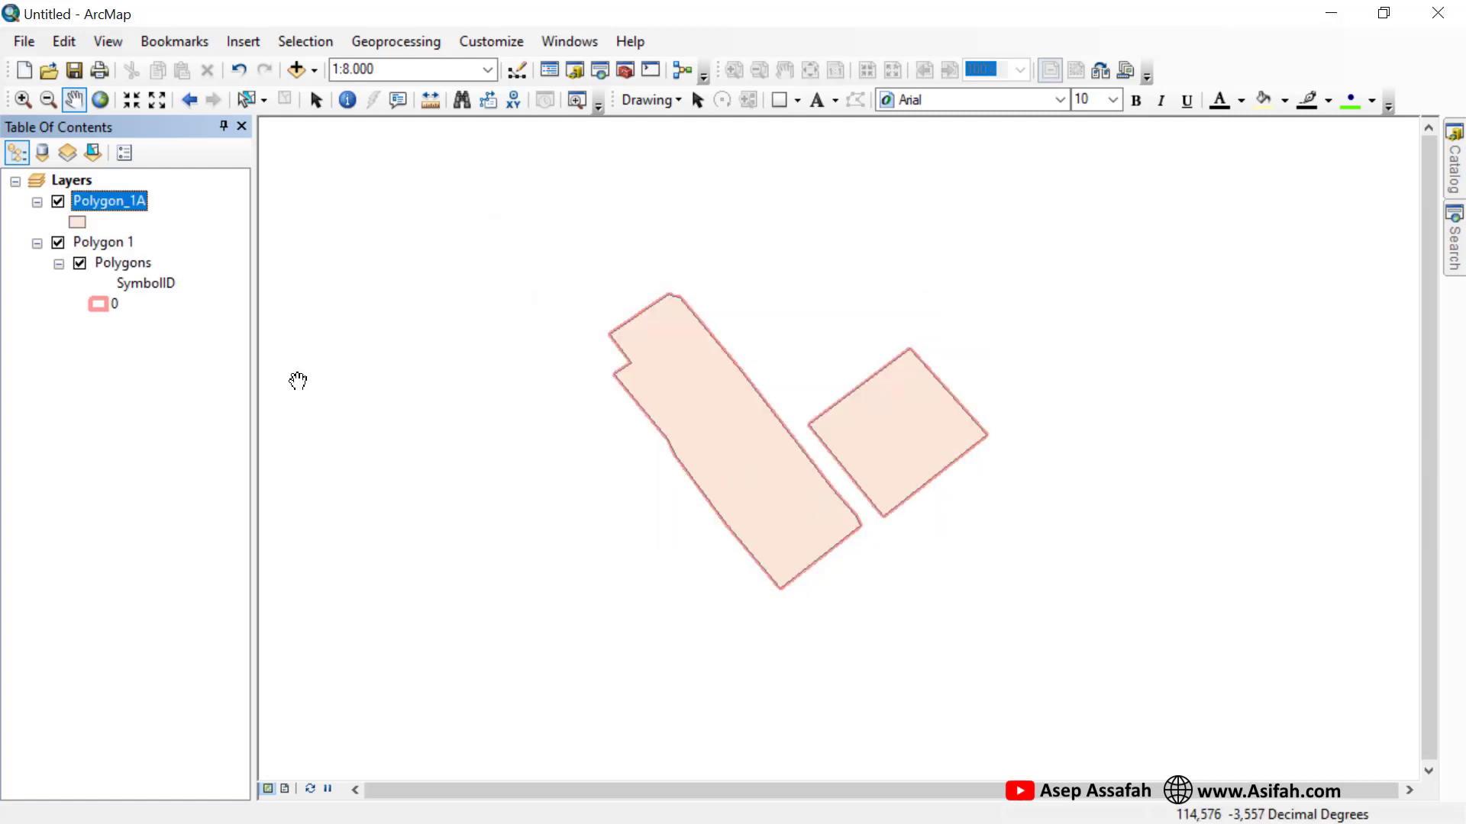
Remove the Polygon 1 group layer from the map and check the source information in the Polygon_1A layer's properties.
right_click(107, 242)
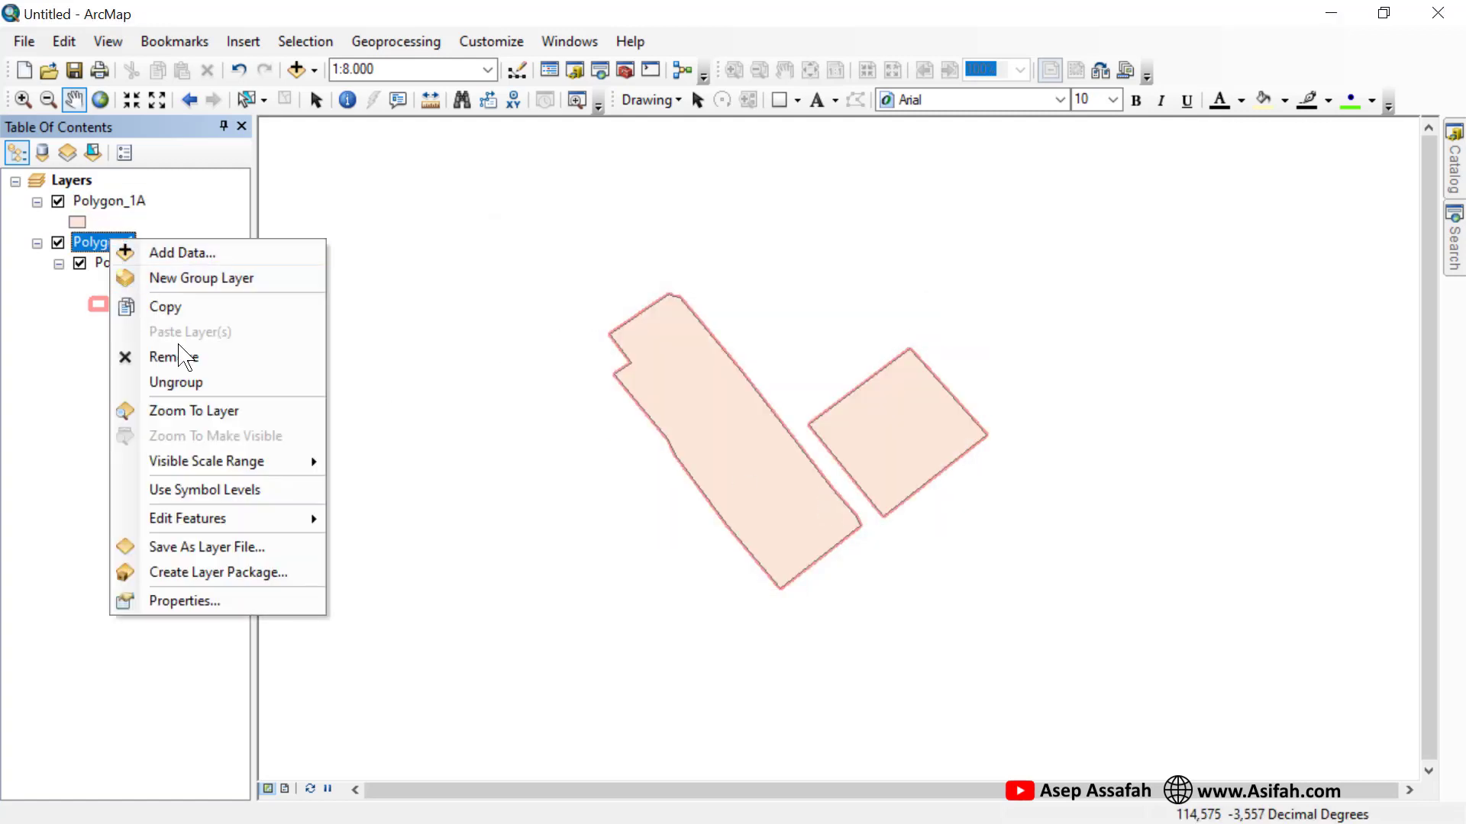
click(184, 356)
click(132, 203)
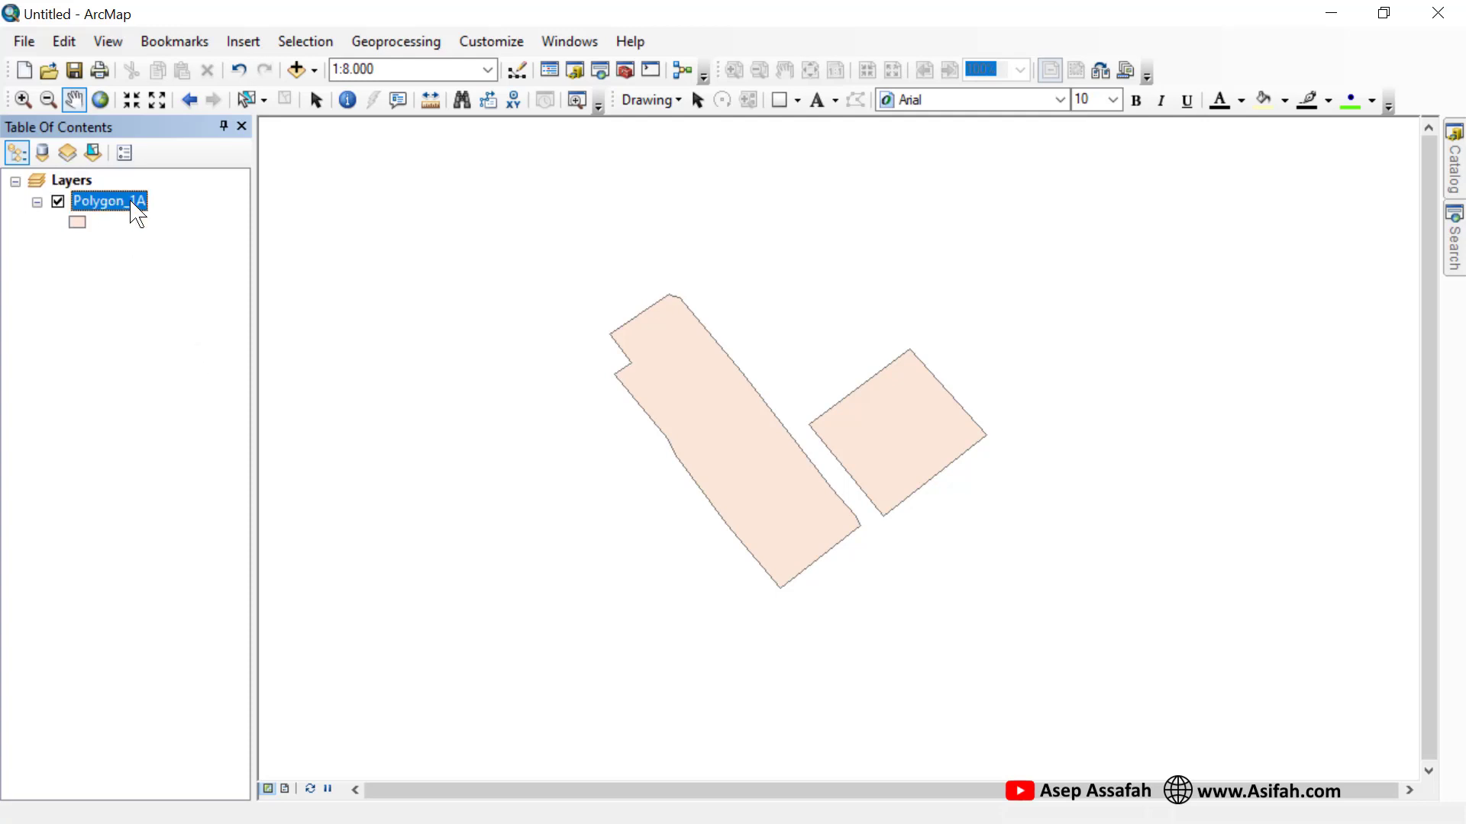
right_click(138, 215)
click(264, 682)
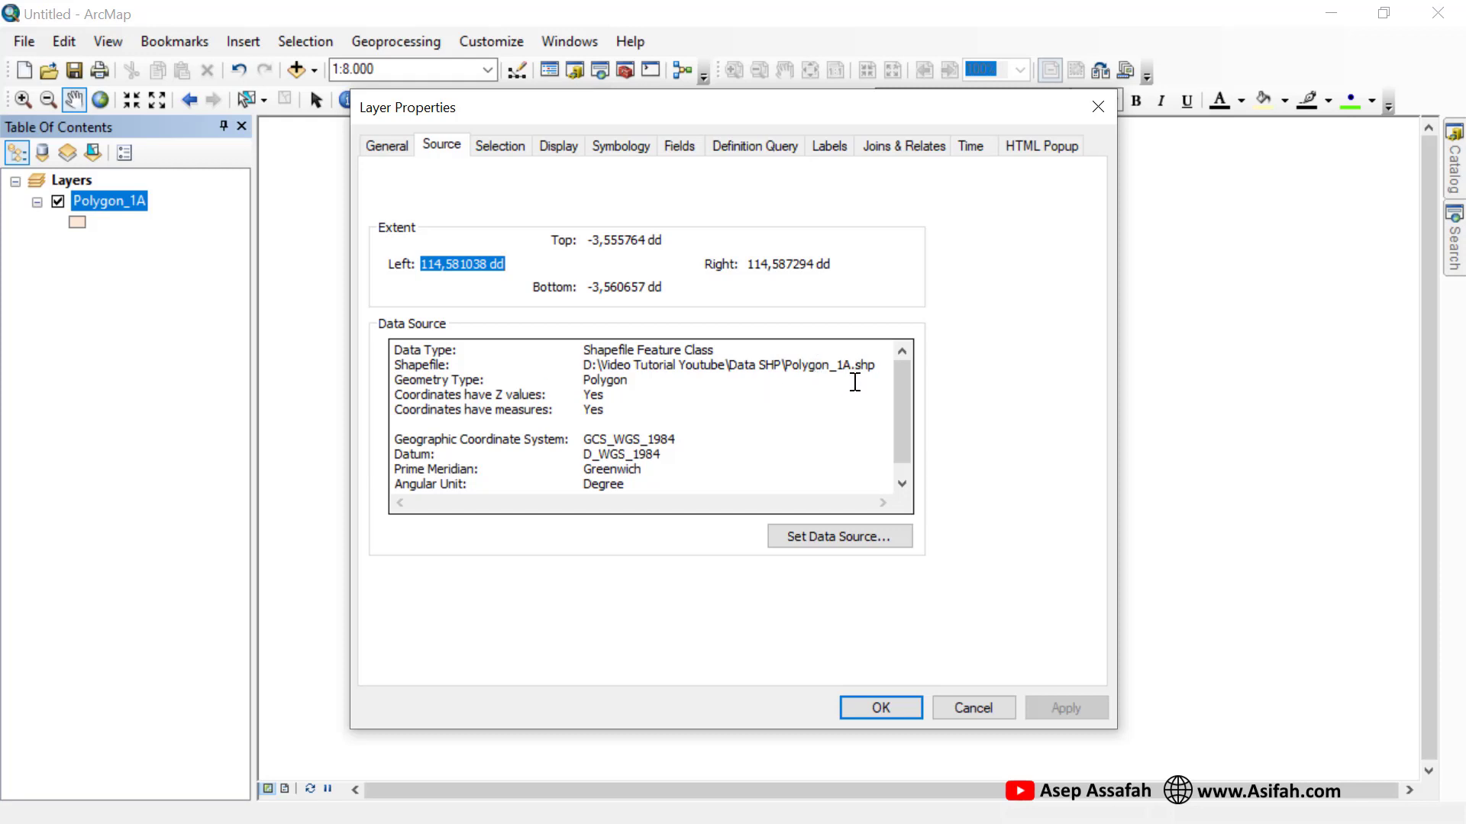
click(975, 707)
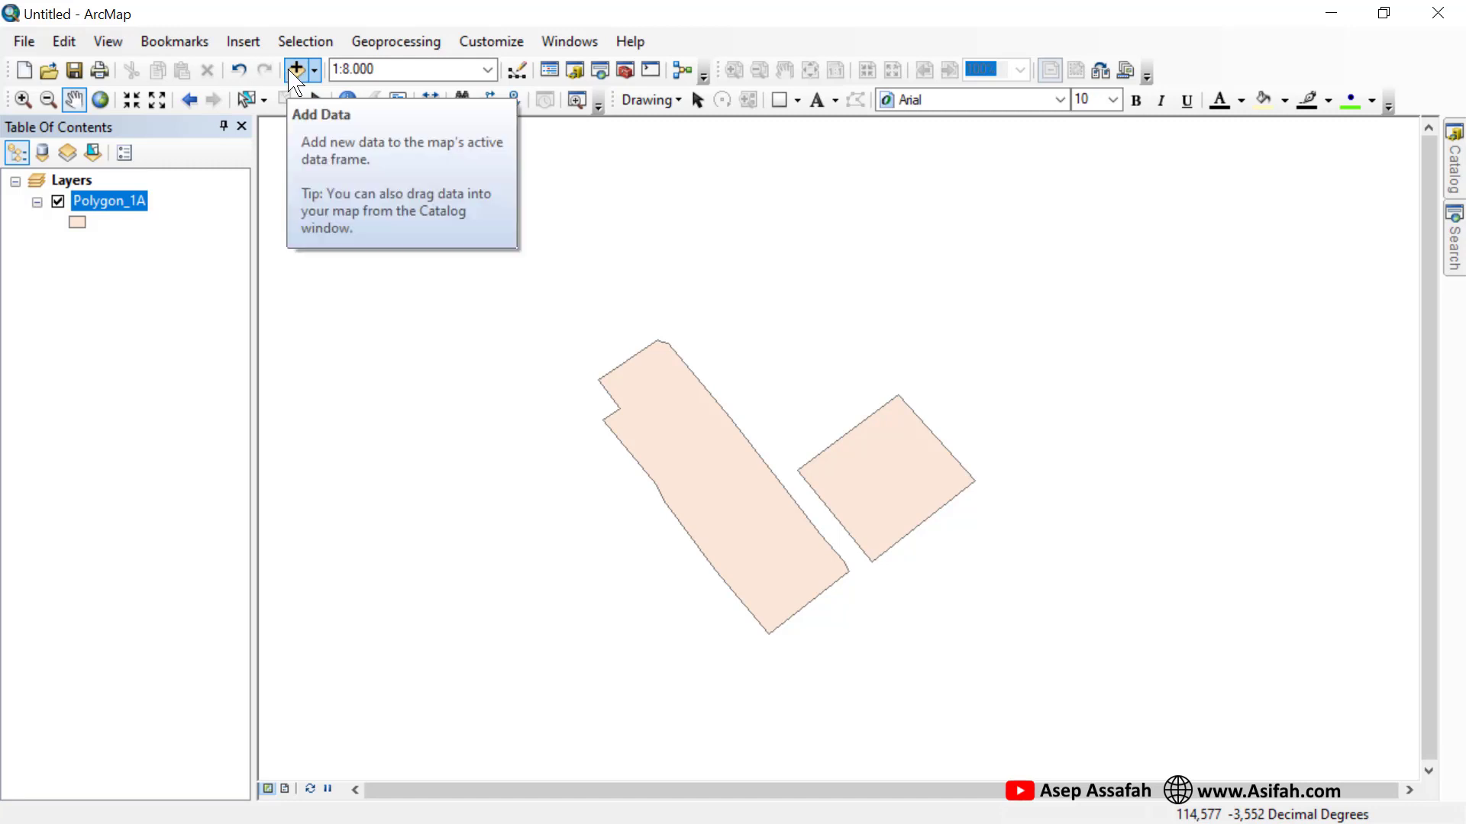
Add the shapefile Polygon_1-polygon.shp from the Data SHP folder to the map.
click(292, 71)
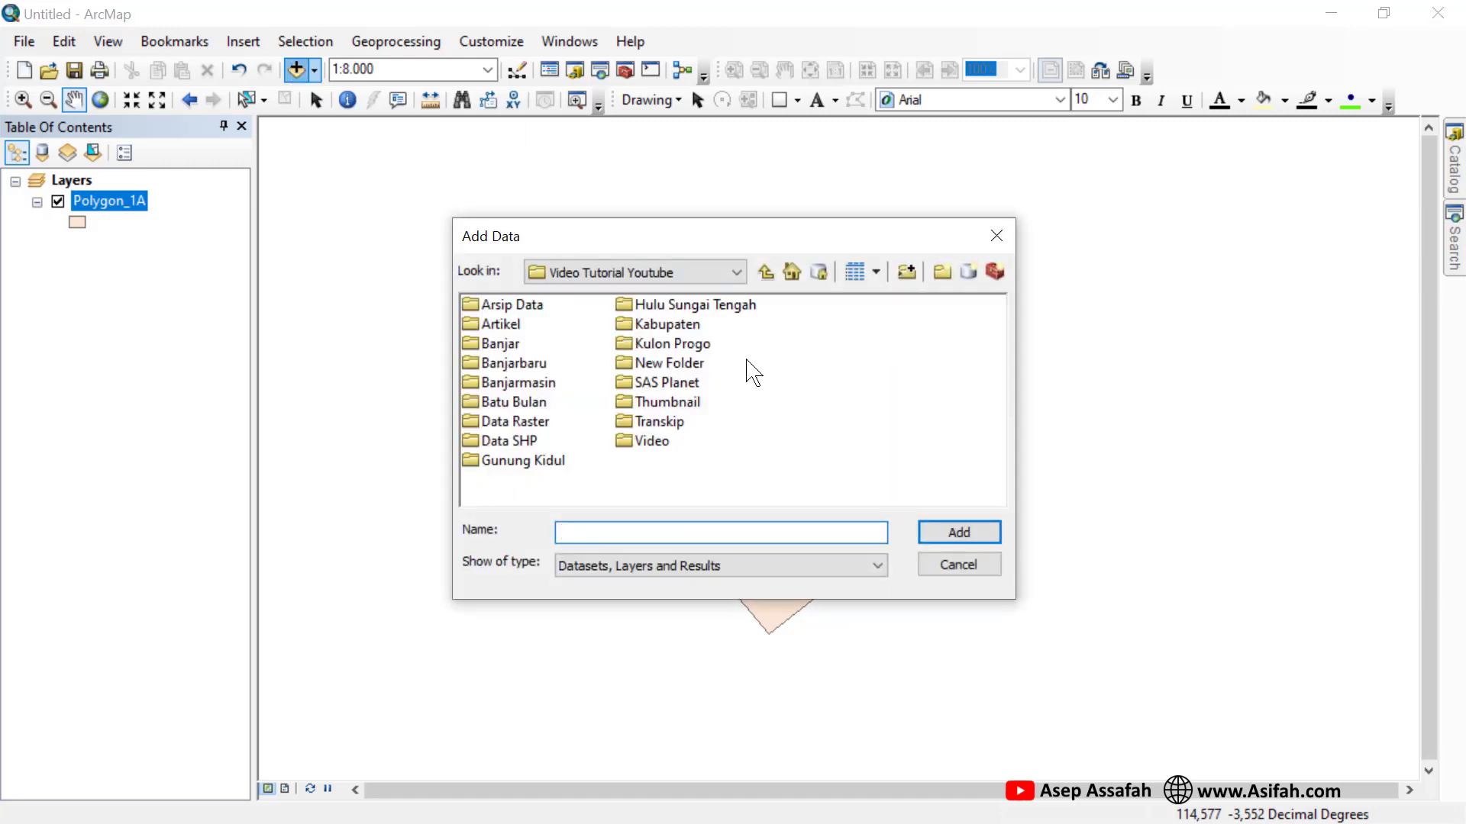
double_click(526, 443)
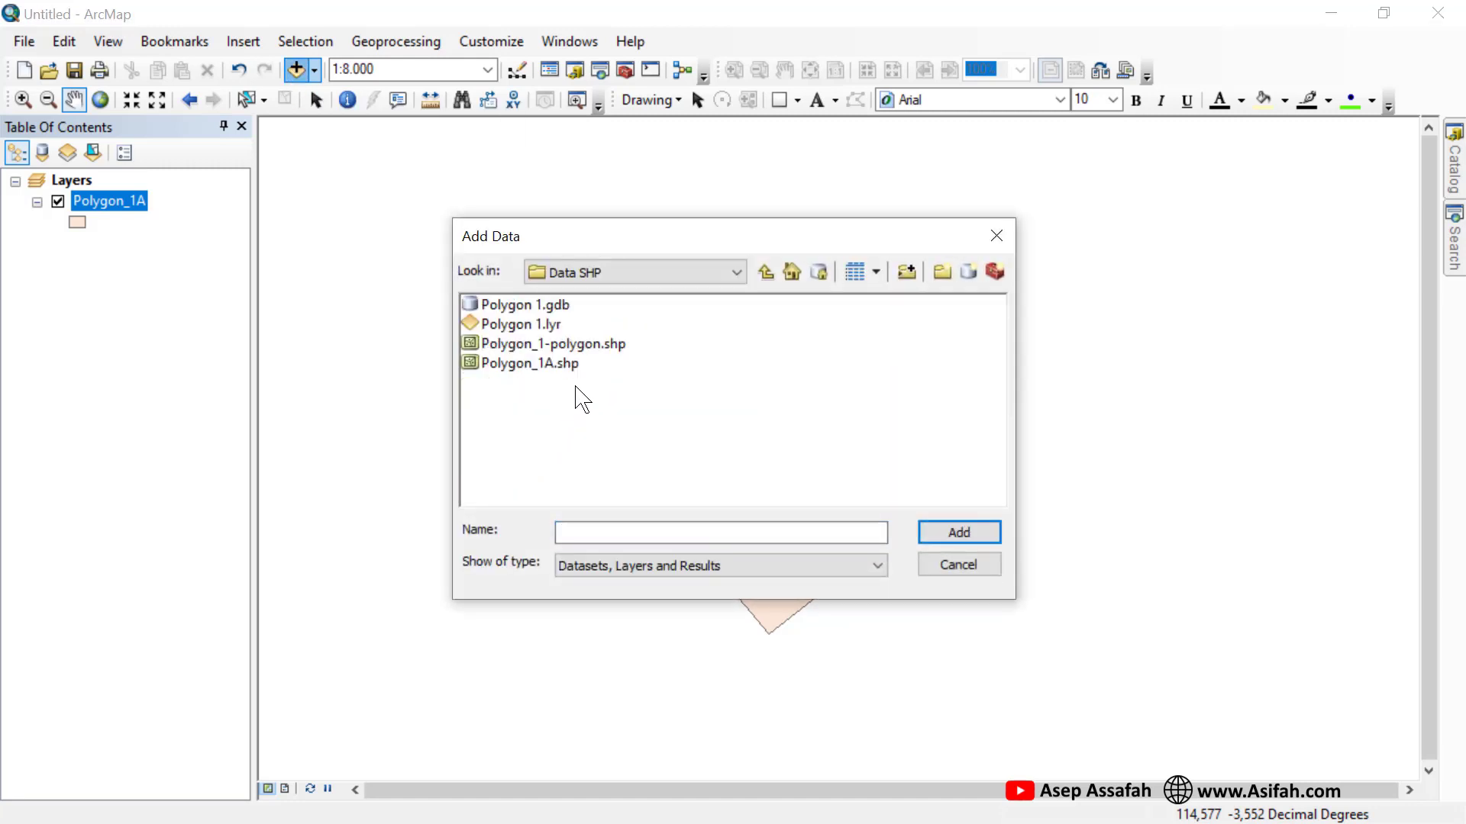
click(593, 351)
click(983, 534)
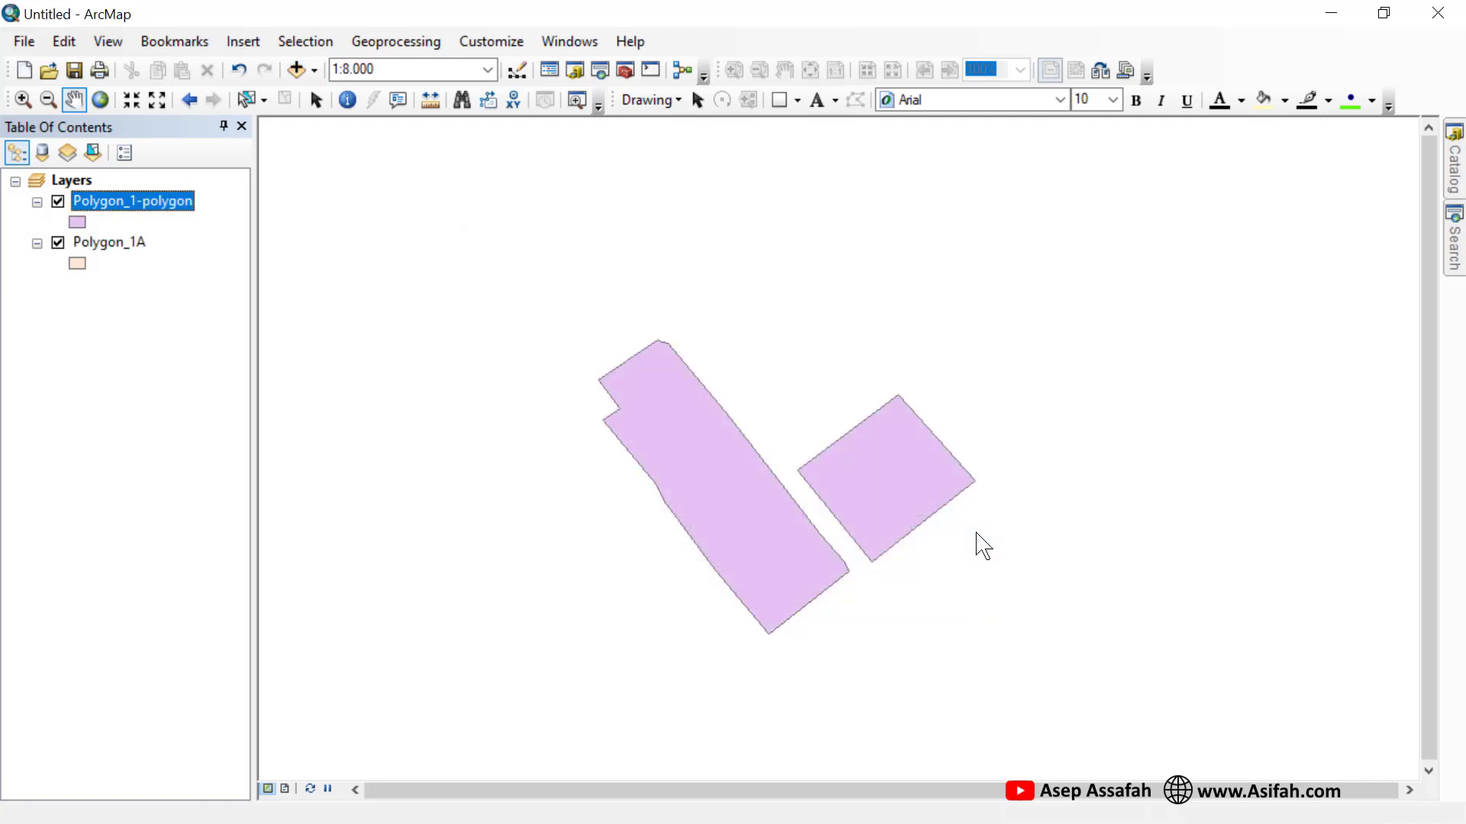
Compare the Polygon_1-polygon and Polygon_1A layers by switching their visibility off and on, leaving both visible.
click(58, 243)
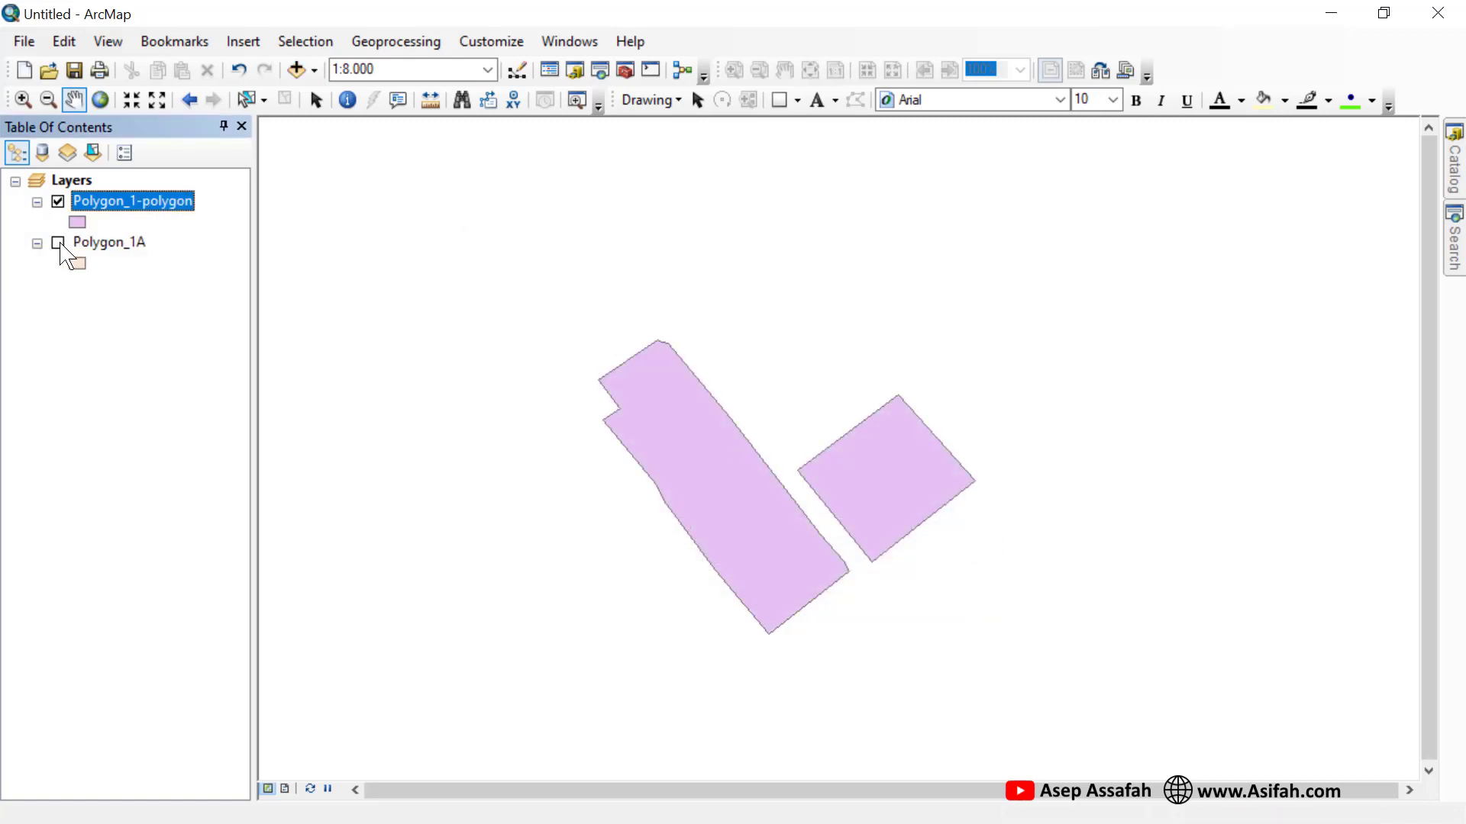
click(58, 202)
click(59, 203)
click(58, 243)
click(58, 243)
click(58, 202)
click(58, 243)
click(59, 202)
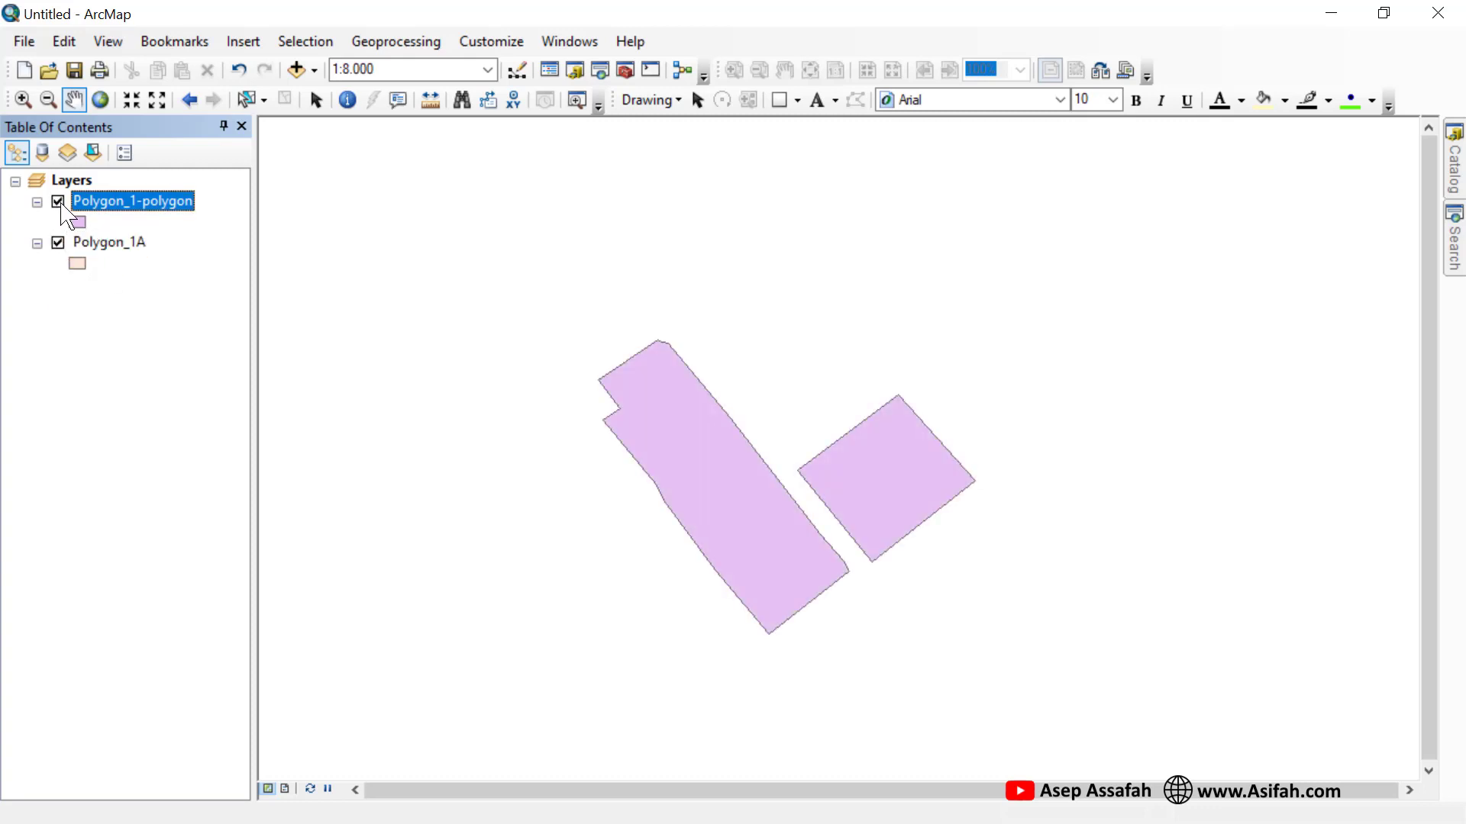